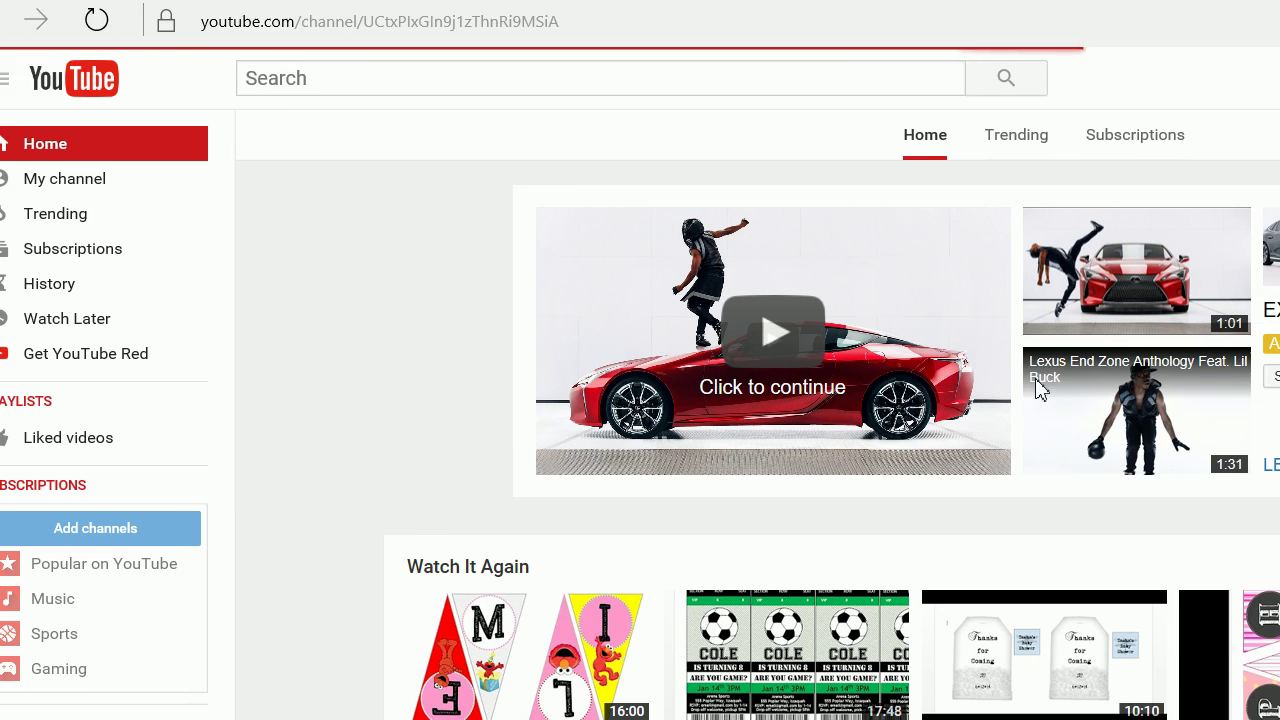
Look through the channel's uploaded MS Word tutorials, down to the video on searching and installing fonts
scroll(952, 547, "down", 5)
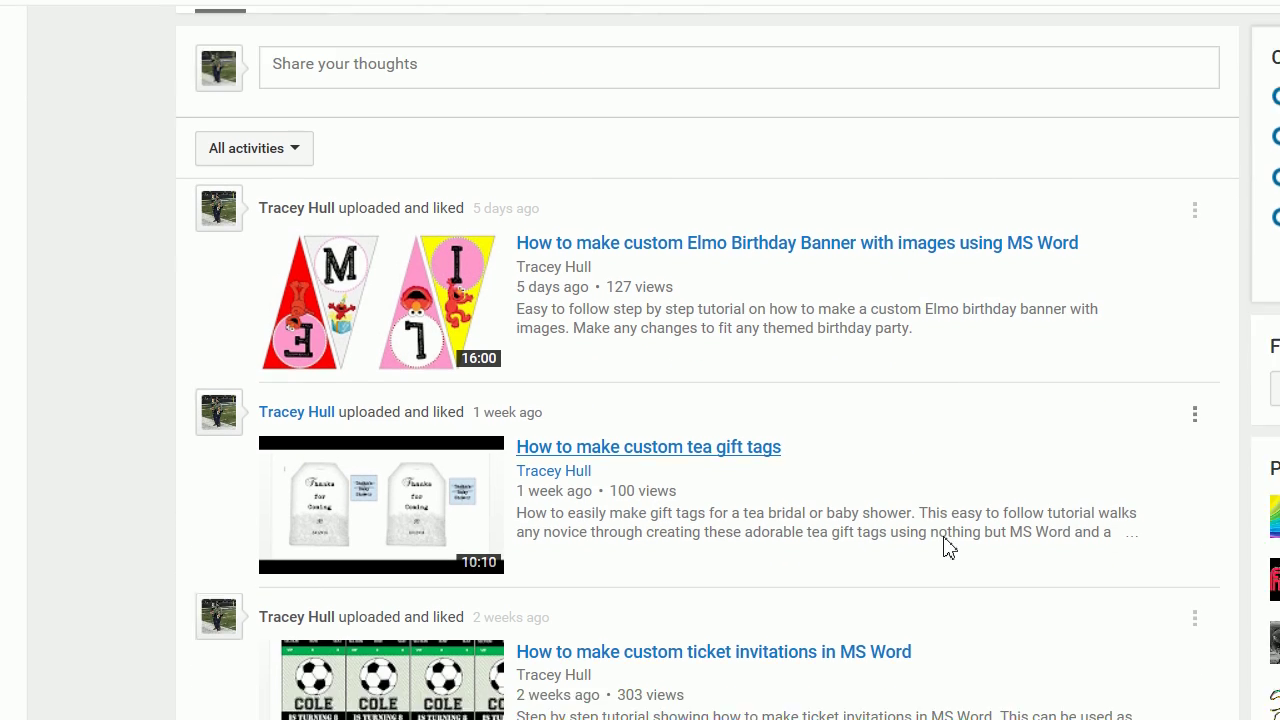
scroll(835, 428, "down", 1)
scroll(835, 429, "down", 2)
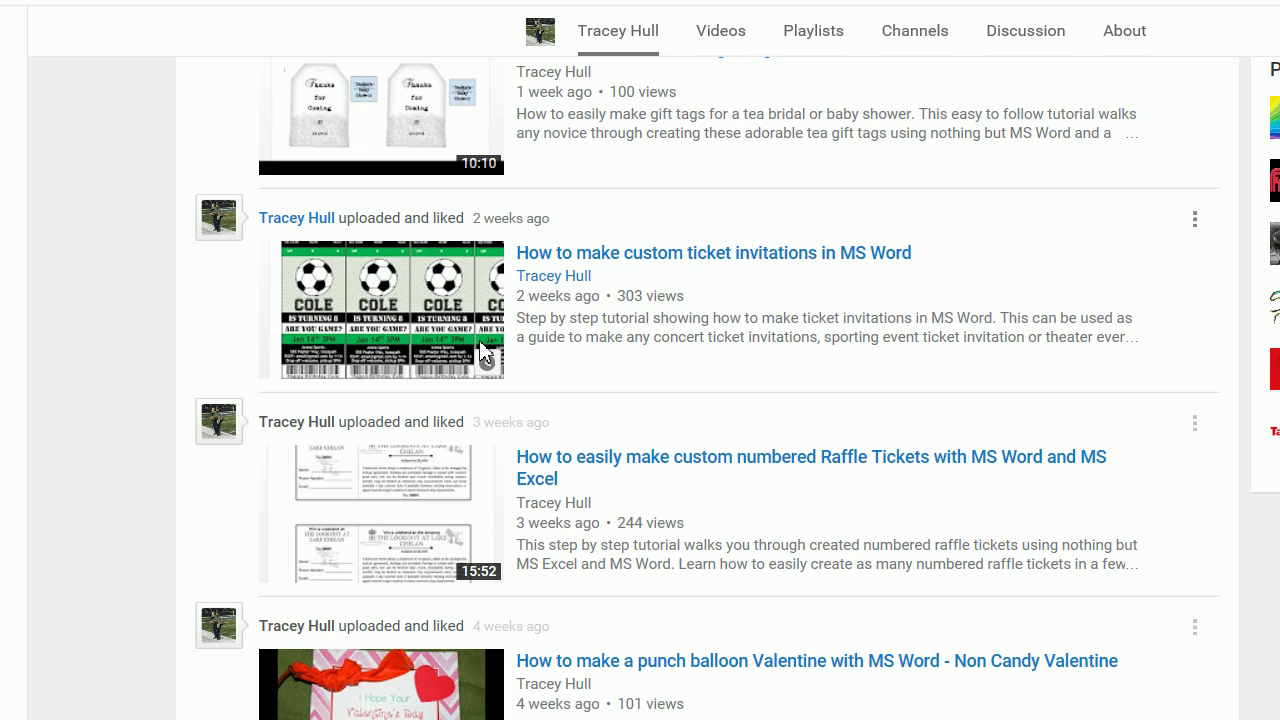
scroll(580, 350, "down", 8)
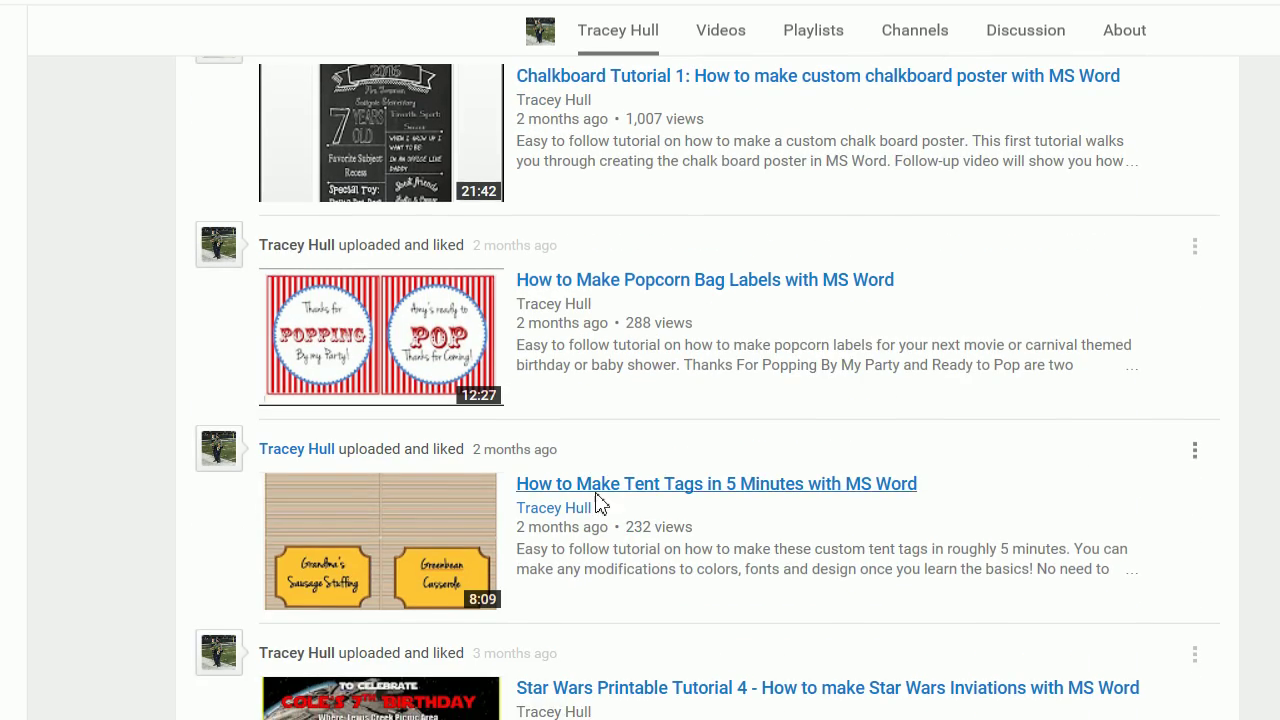
scroll(600, 503, "down", 6)
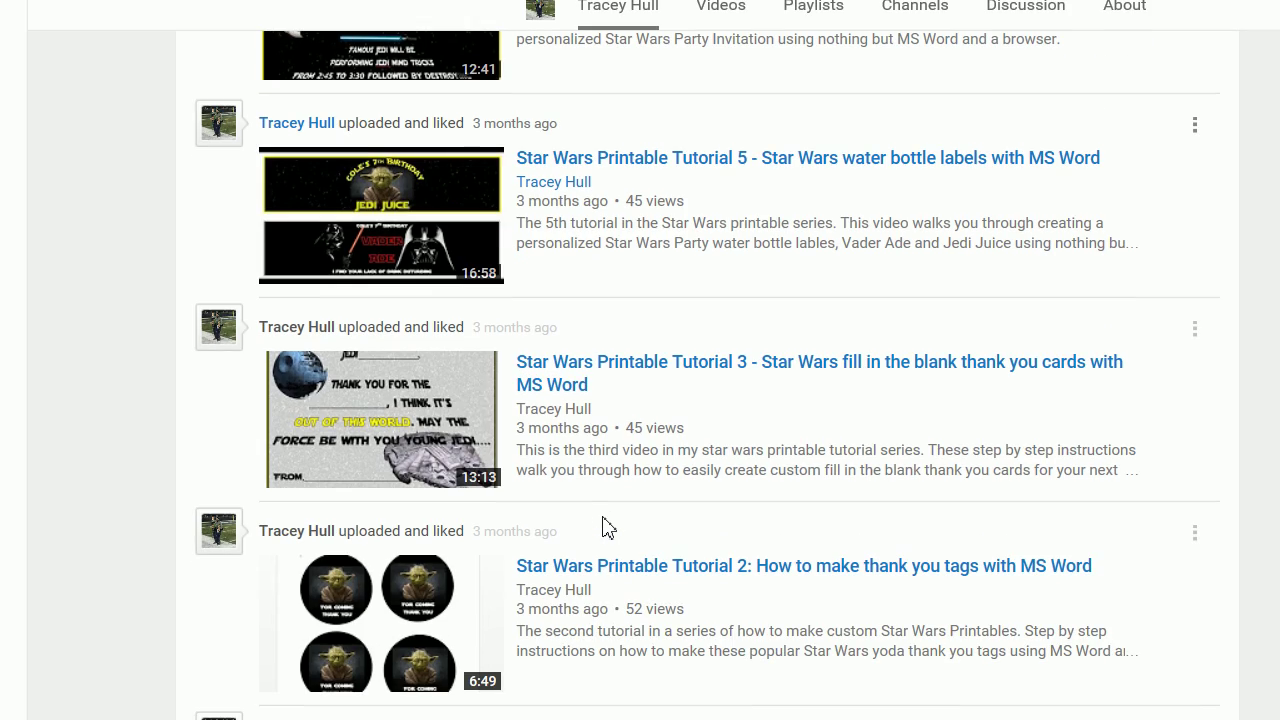
scroll(605, 530, "down", 9)
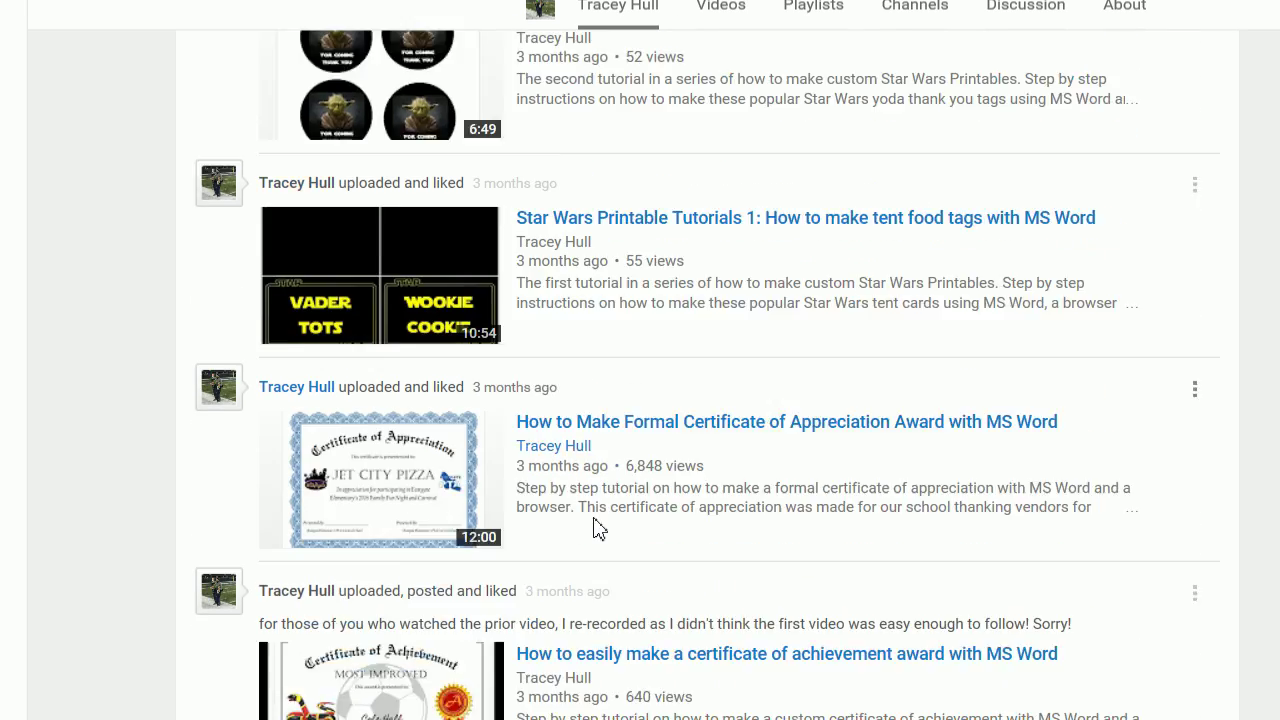
scroll(583, 547, "down", 6)
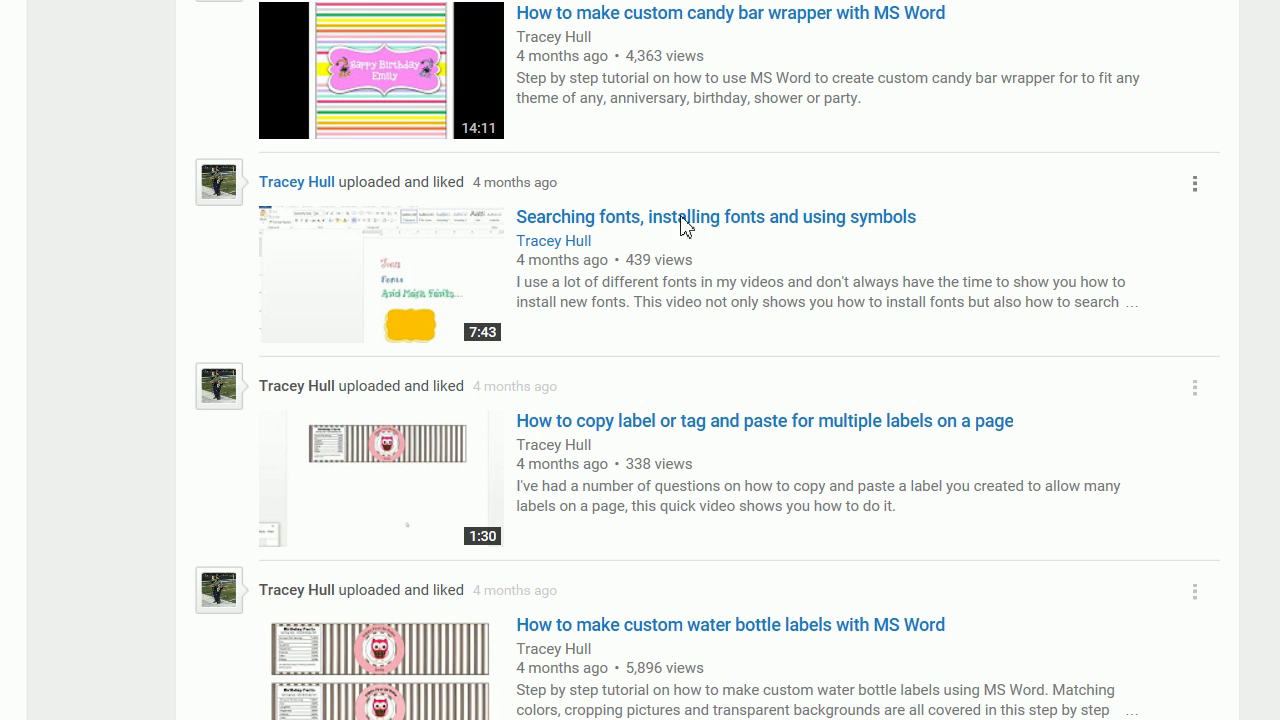
scroll(670, 230, "up", 1)
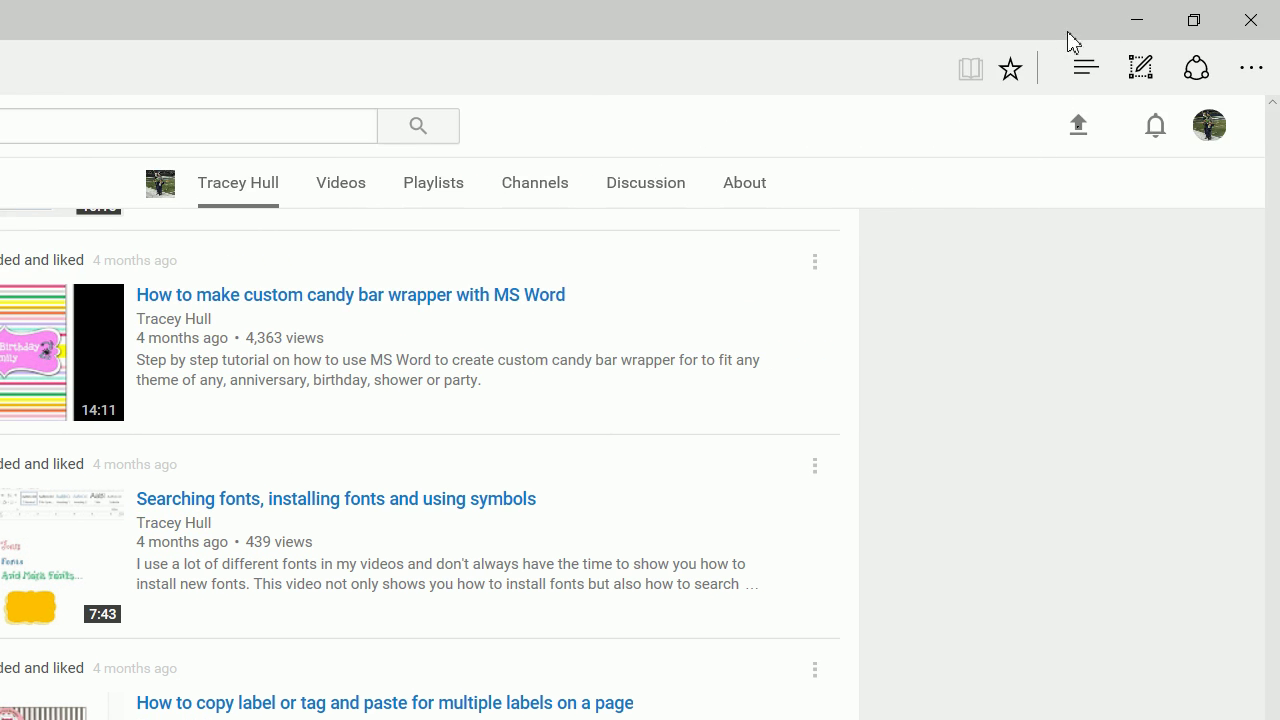
Leave the browser, switch to Word and create a new blank document
left_click(1137, 20)
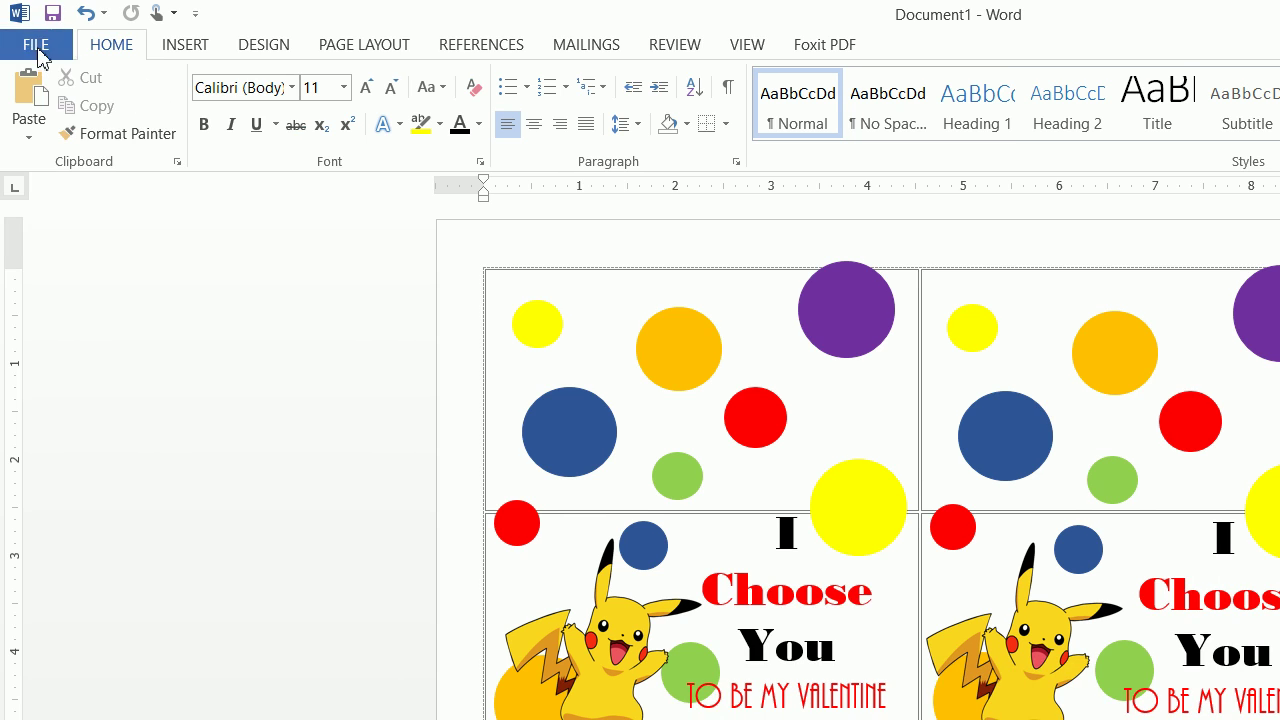
left_click(40, 48)
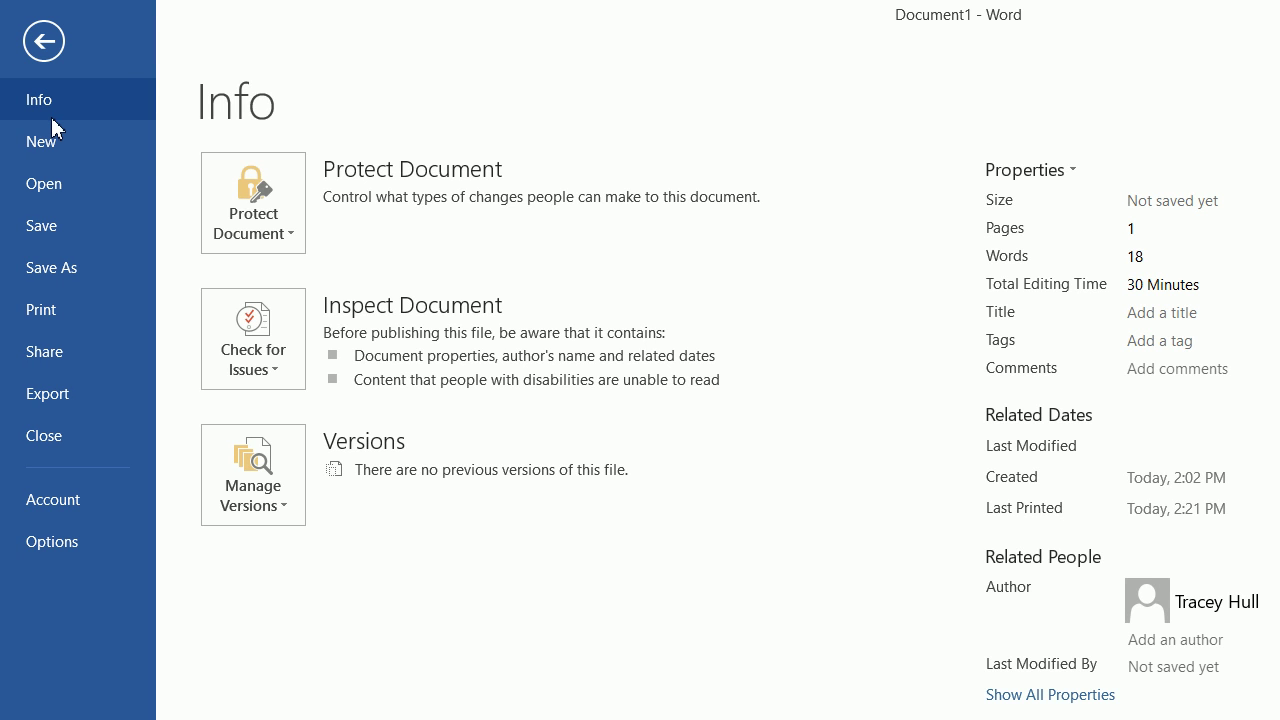
left_click(42, 145)
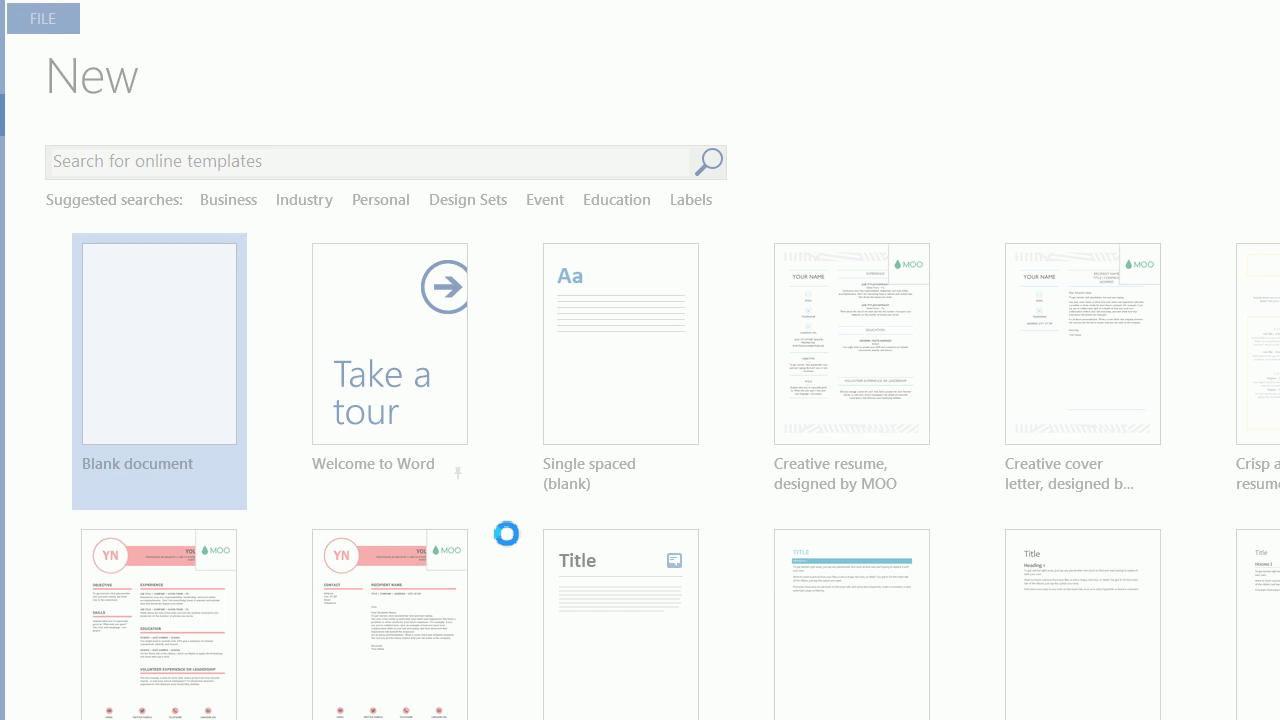
Set the new document to landscape orientation with Narrow 0.5" margins on all sides
left_click(363, 44)
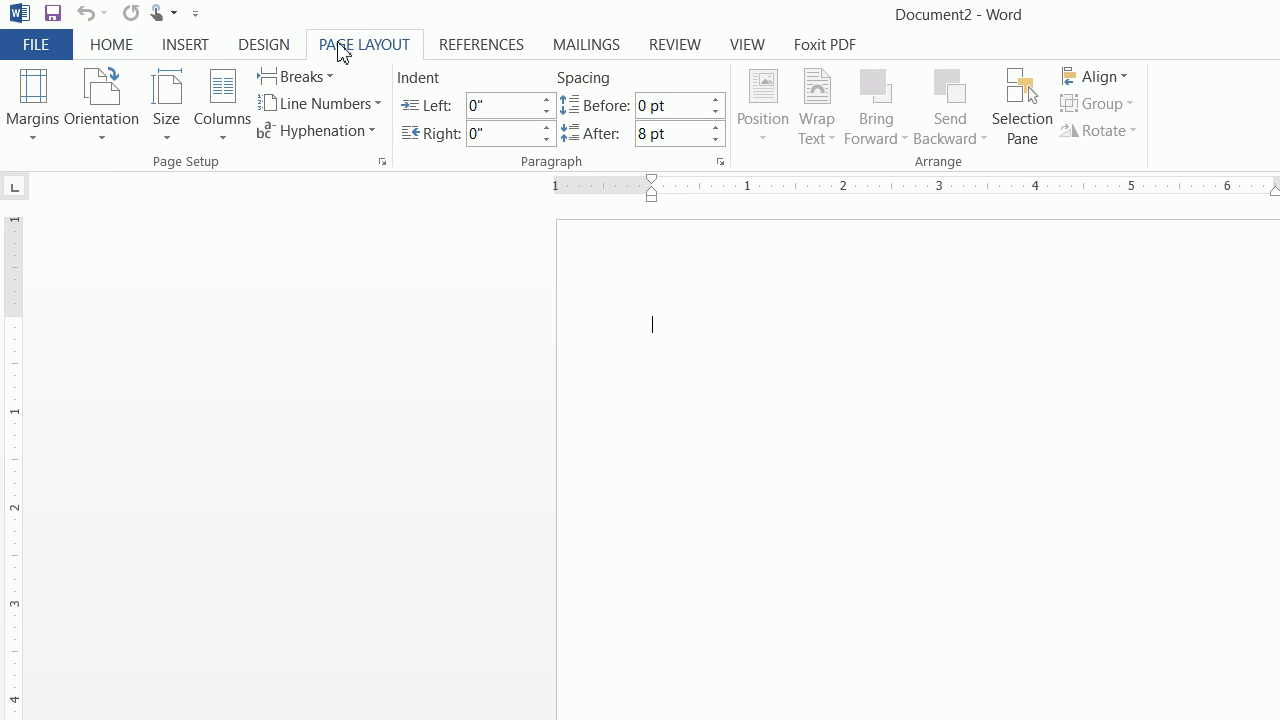
left_click(117, 123)
left_click(126, 250)
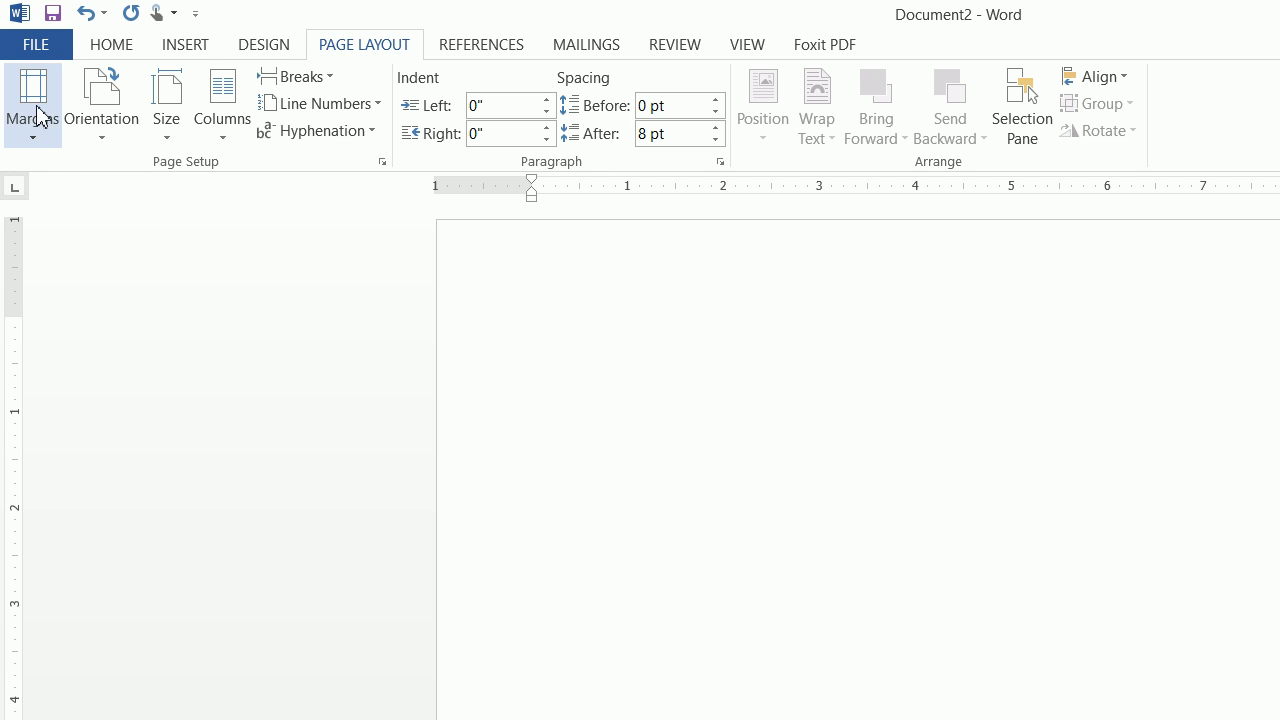
left_click(86, 108)
left_click(46, 108)
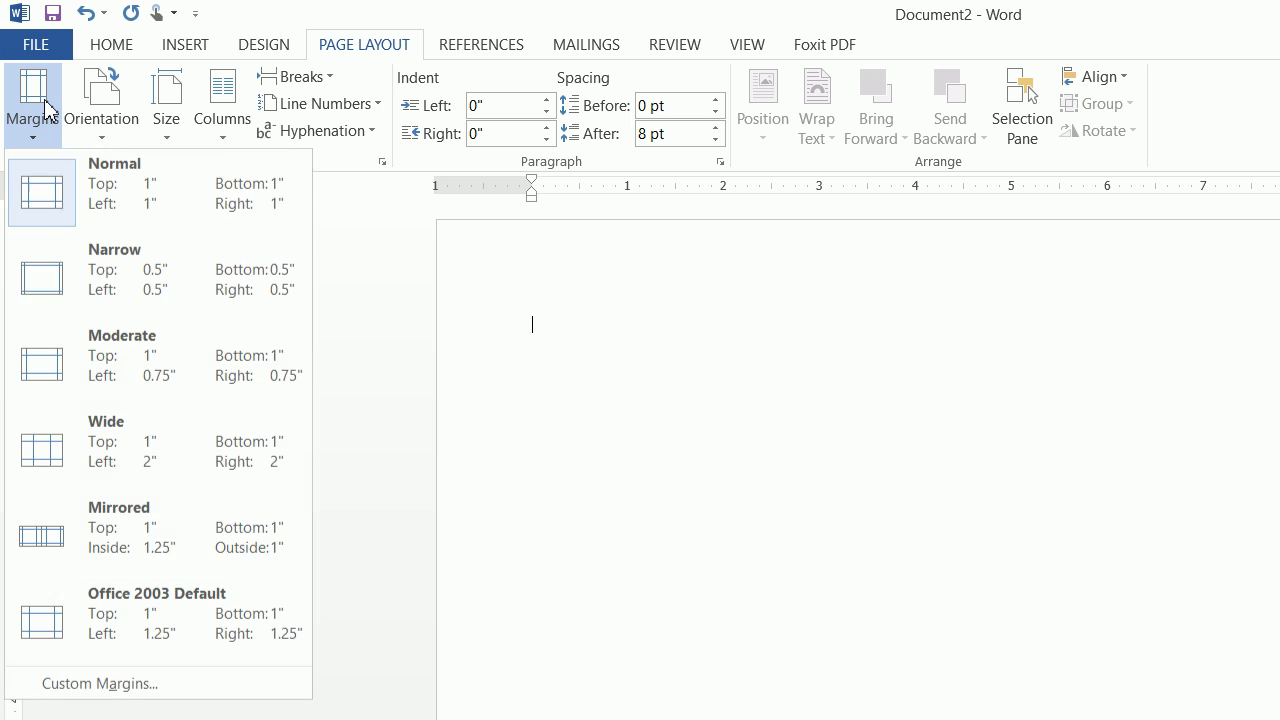
left_click(100, 285)
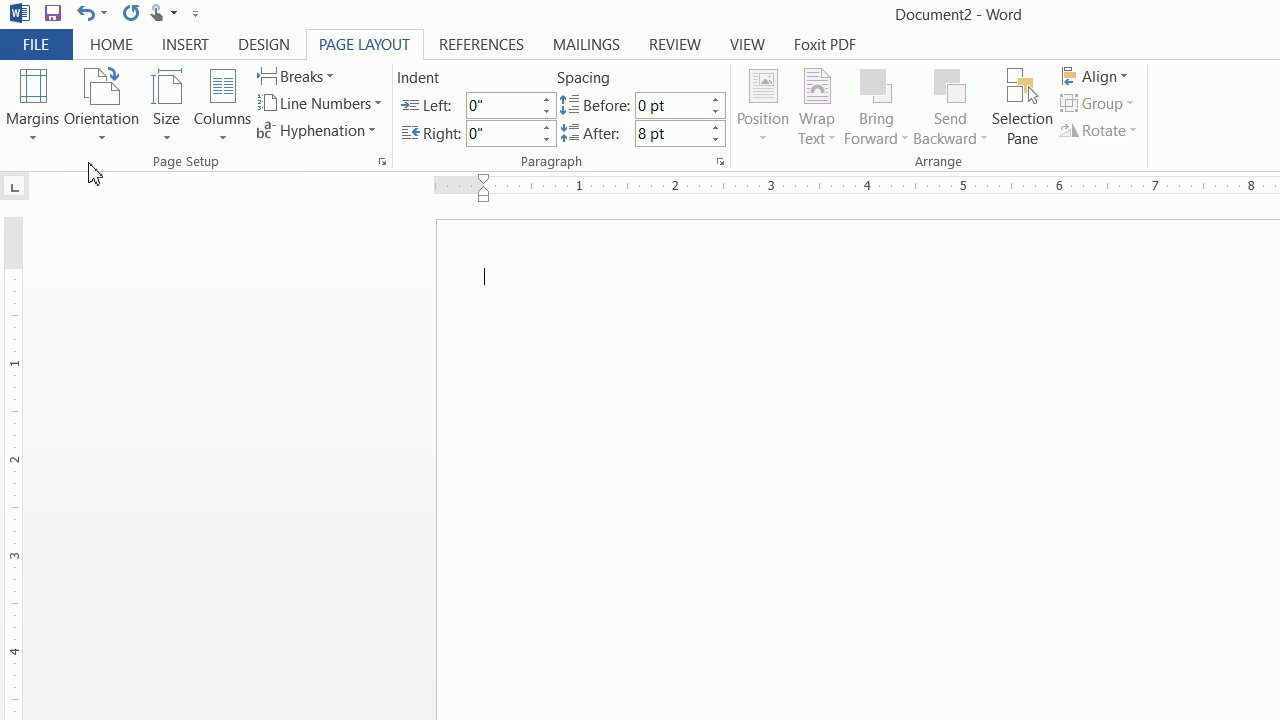
Insert a table with two columns and two rows at the start of the page
left_click(187, 44)
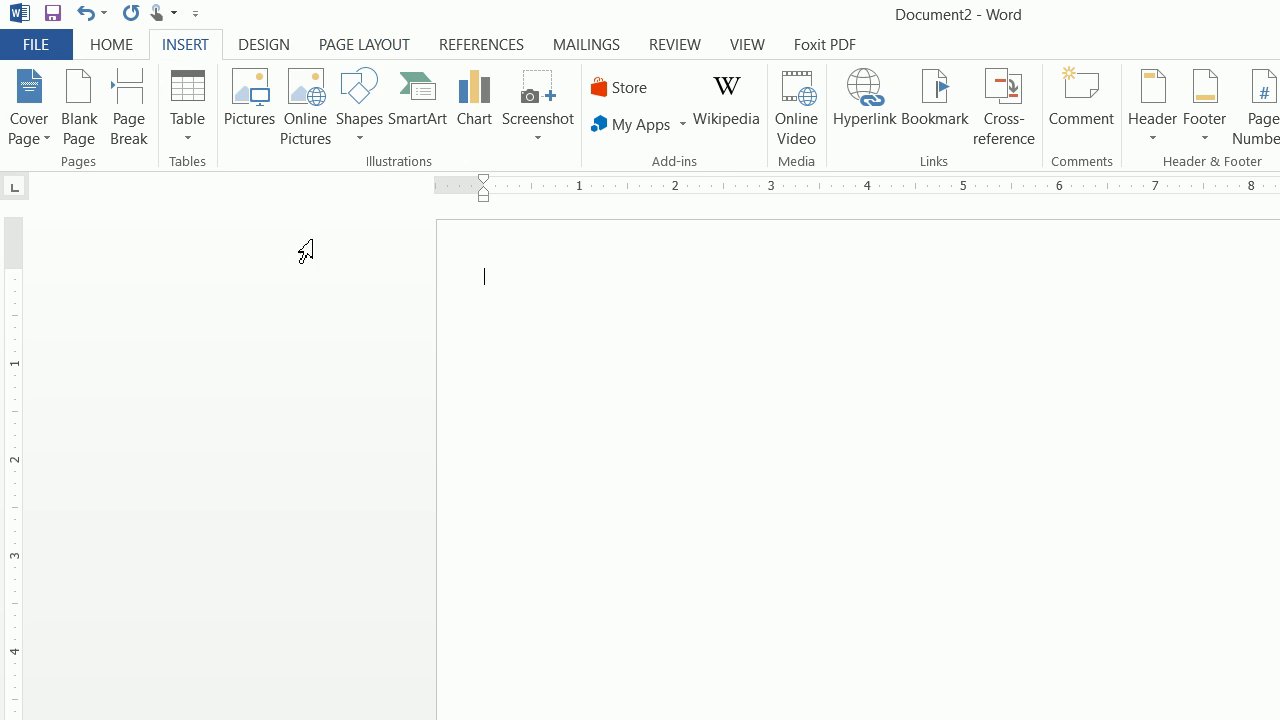
left_click(188, 118)
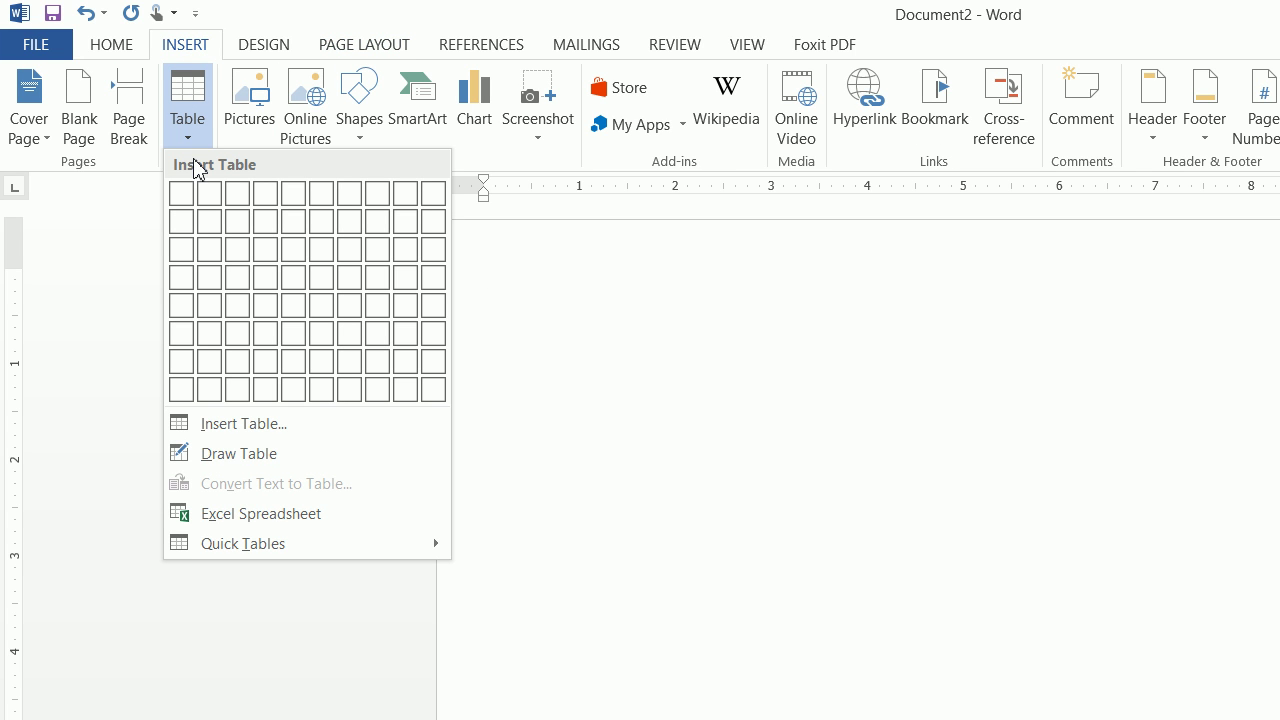
left_click(209, 217)
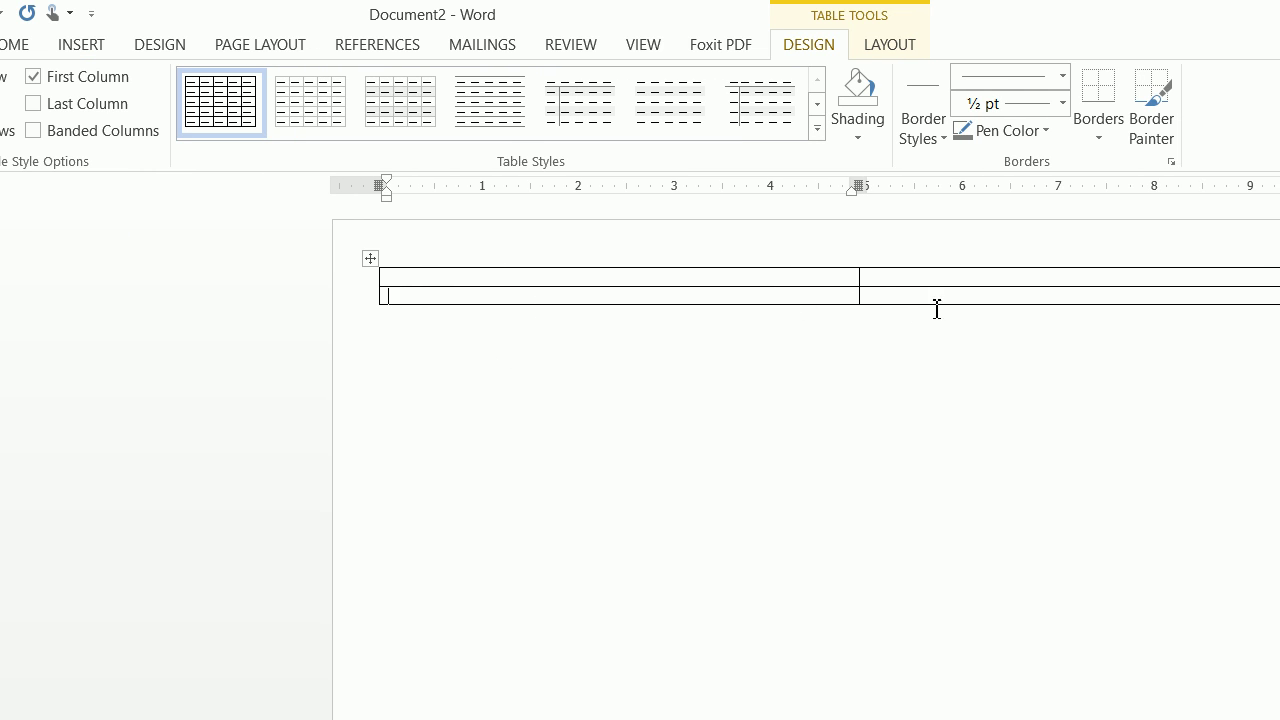
key("Down")
left_click(897, 277)
Select the whole table and specify a row height of 2.5" in its table properties
left_click(368, 258)
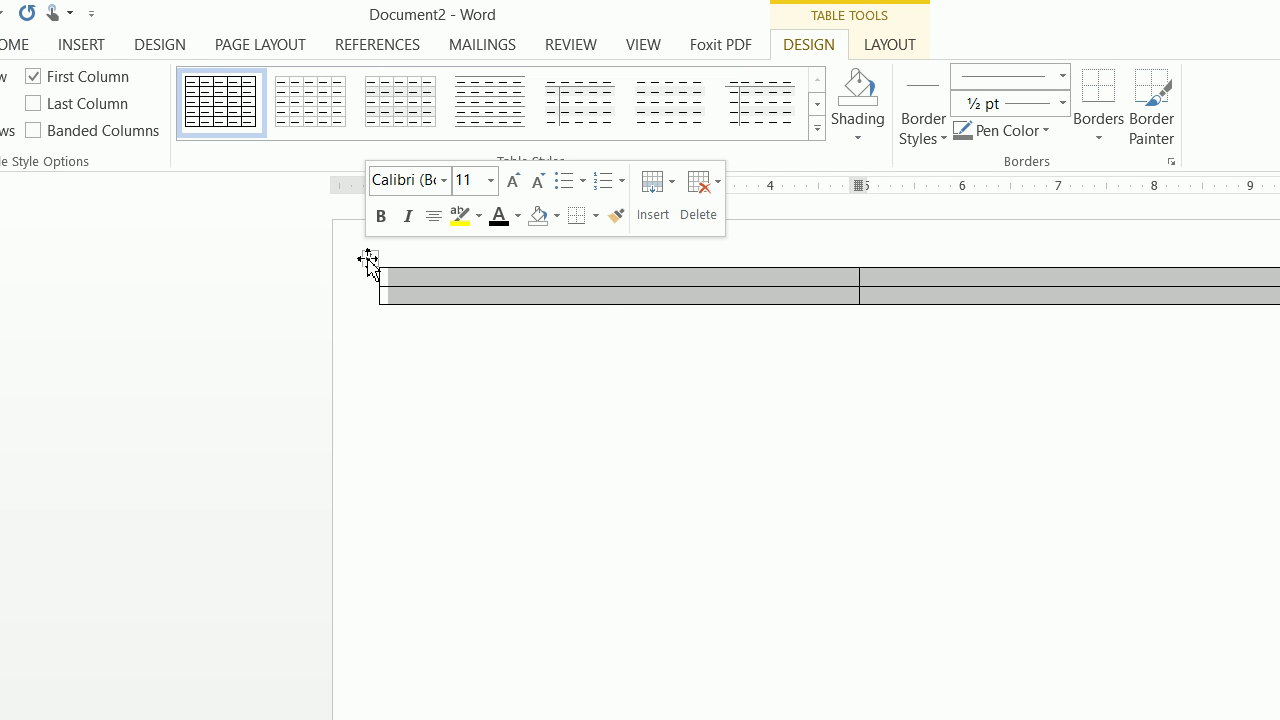
right_click(368, 258)
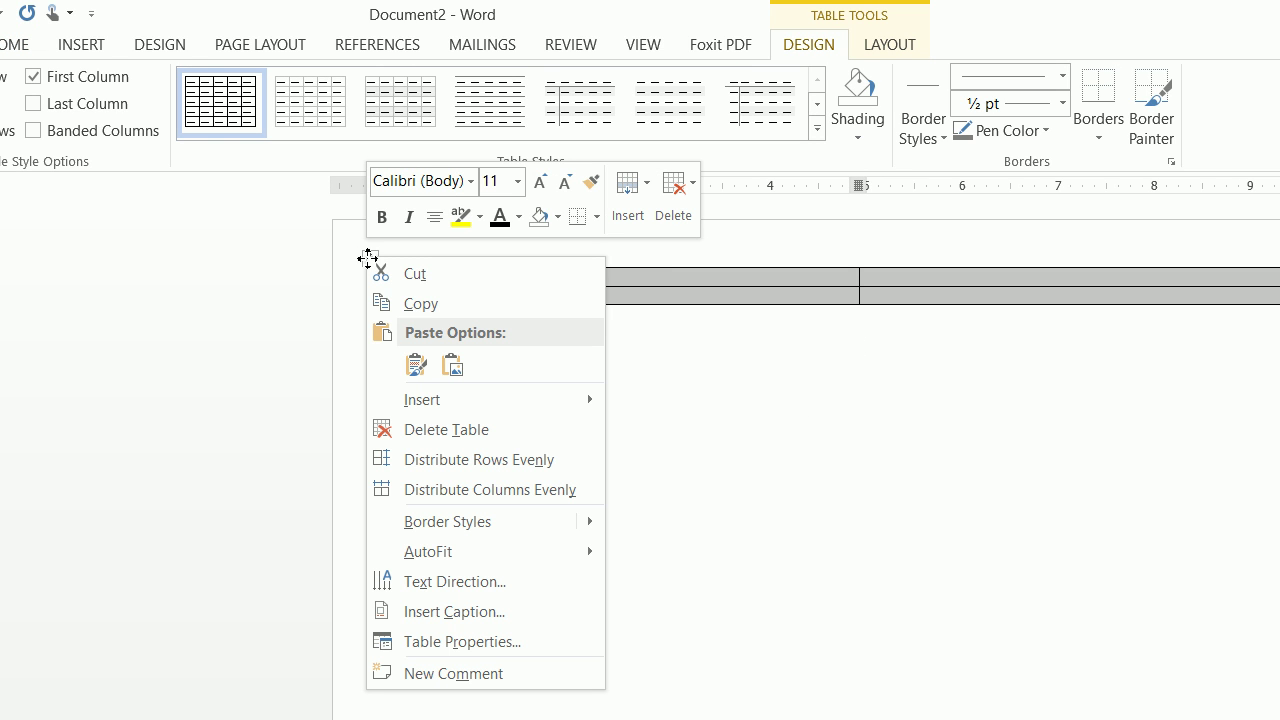
left_click(351, 281)
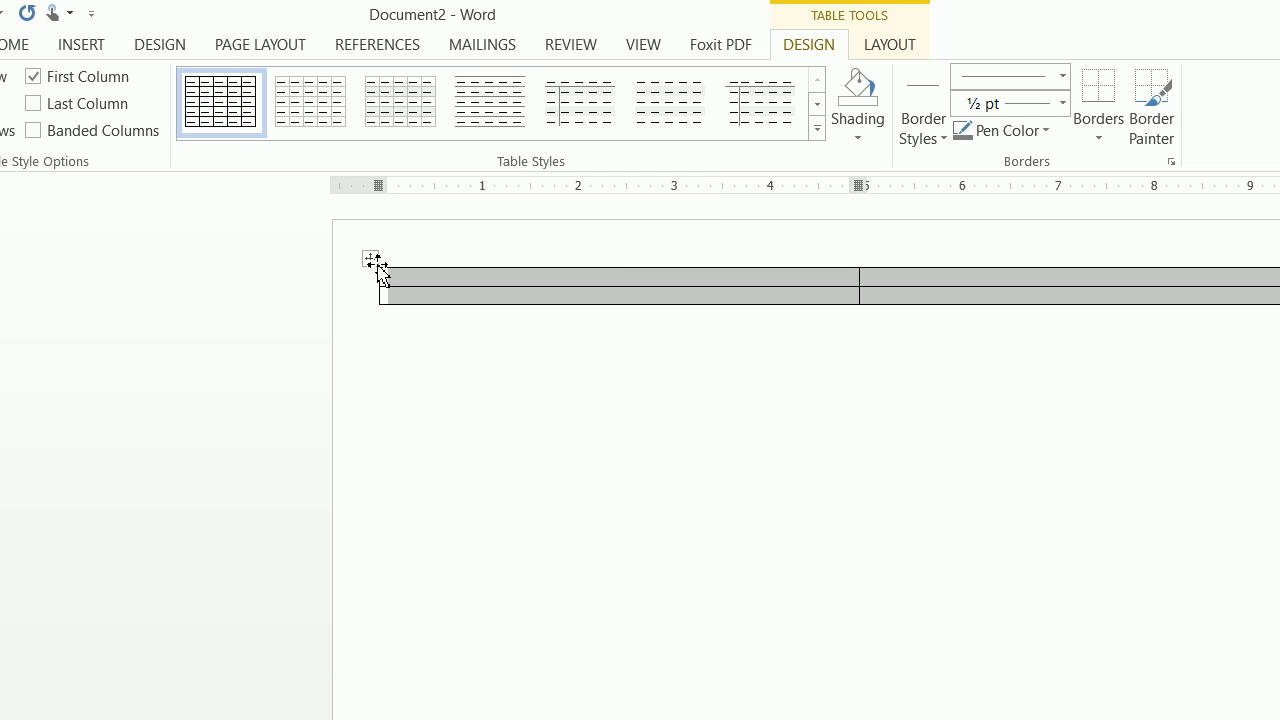
right_click(372, 259)
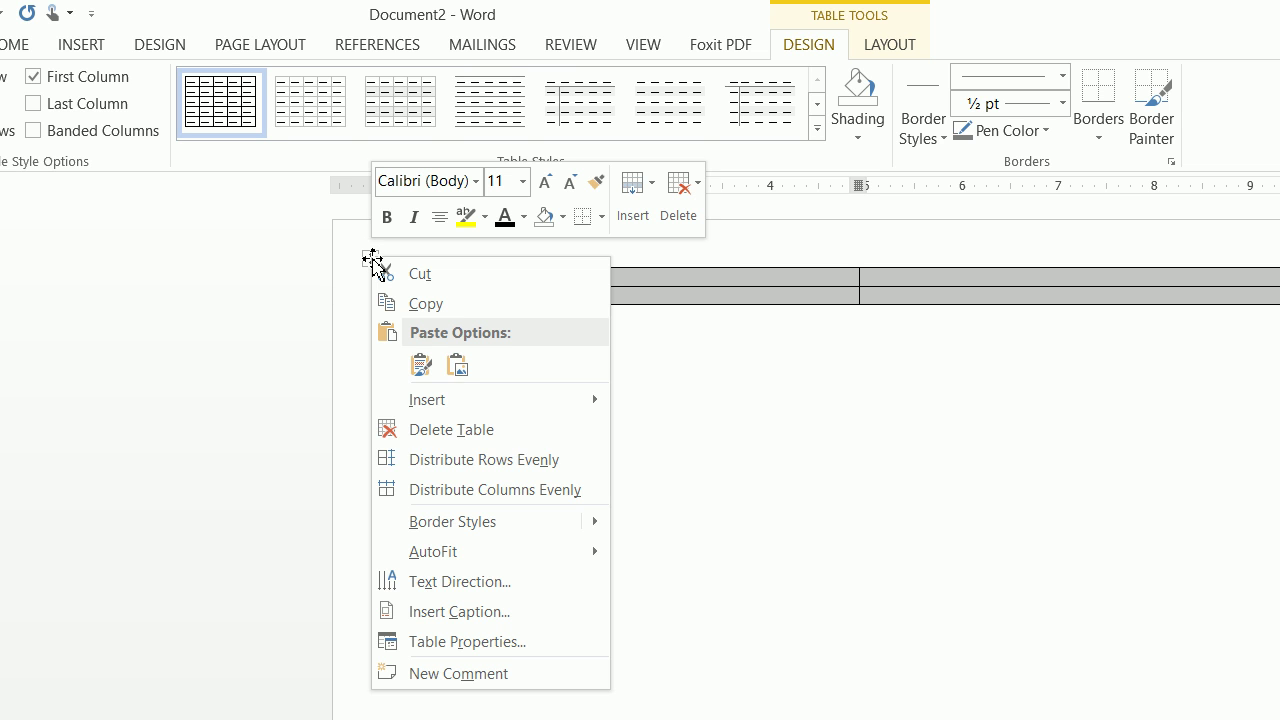
left_click(503, 639)
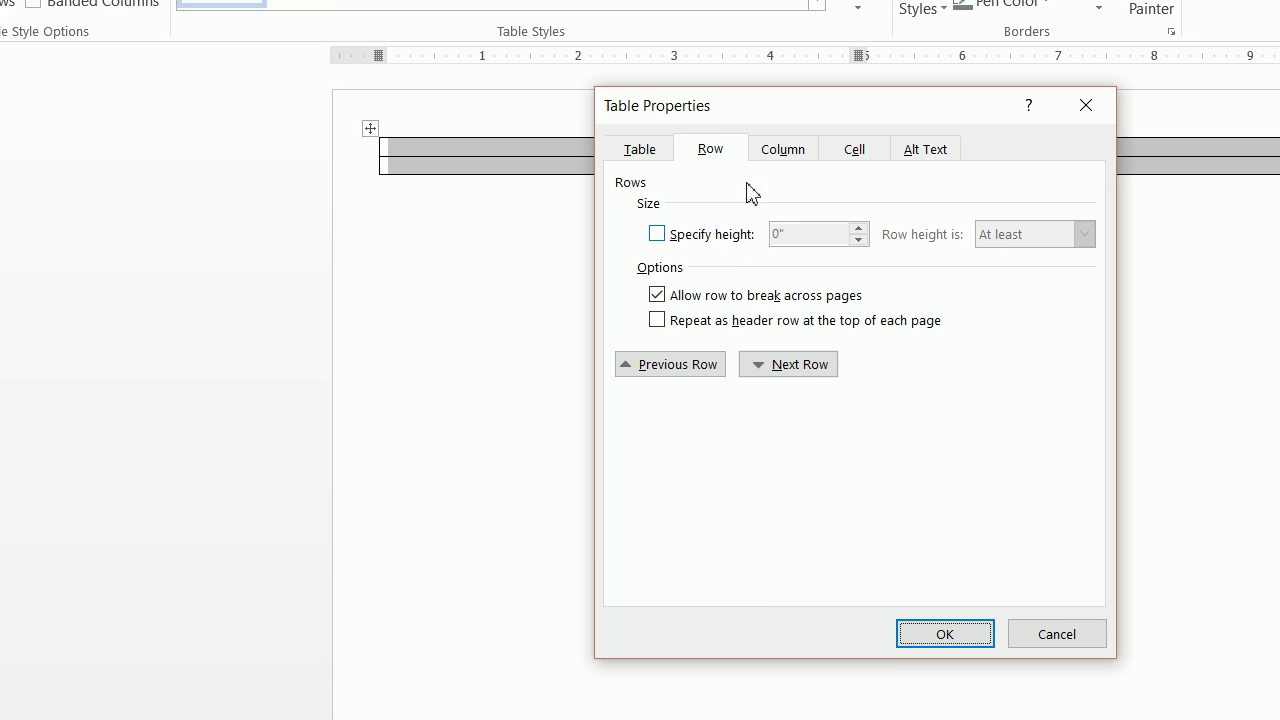
left_click(710, 209)
double_click(768, 286)
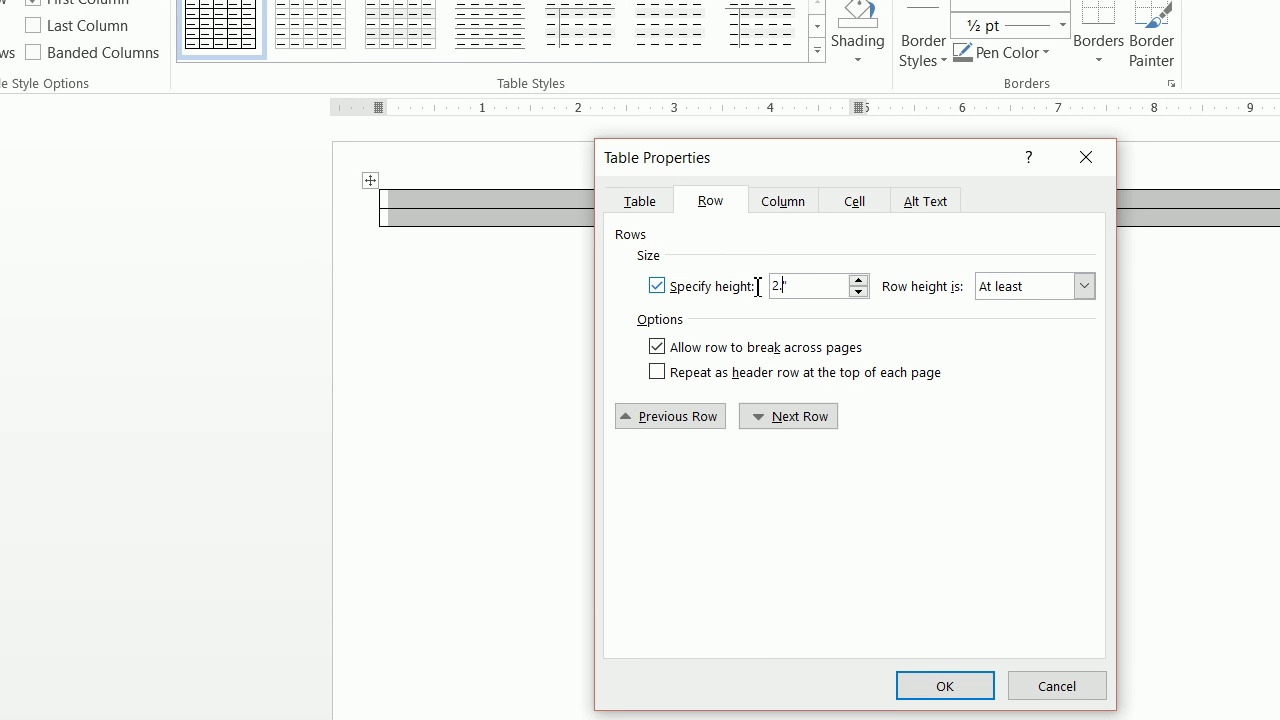
Set the preferred width of both table columns to 4.5" and apply the table properties
left_click(780, 205)
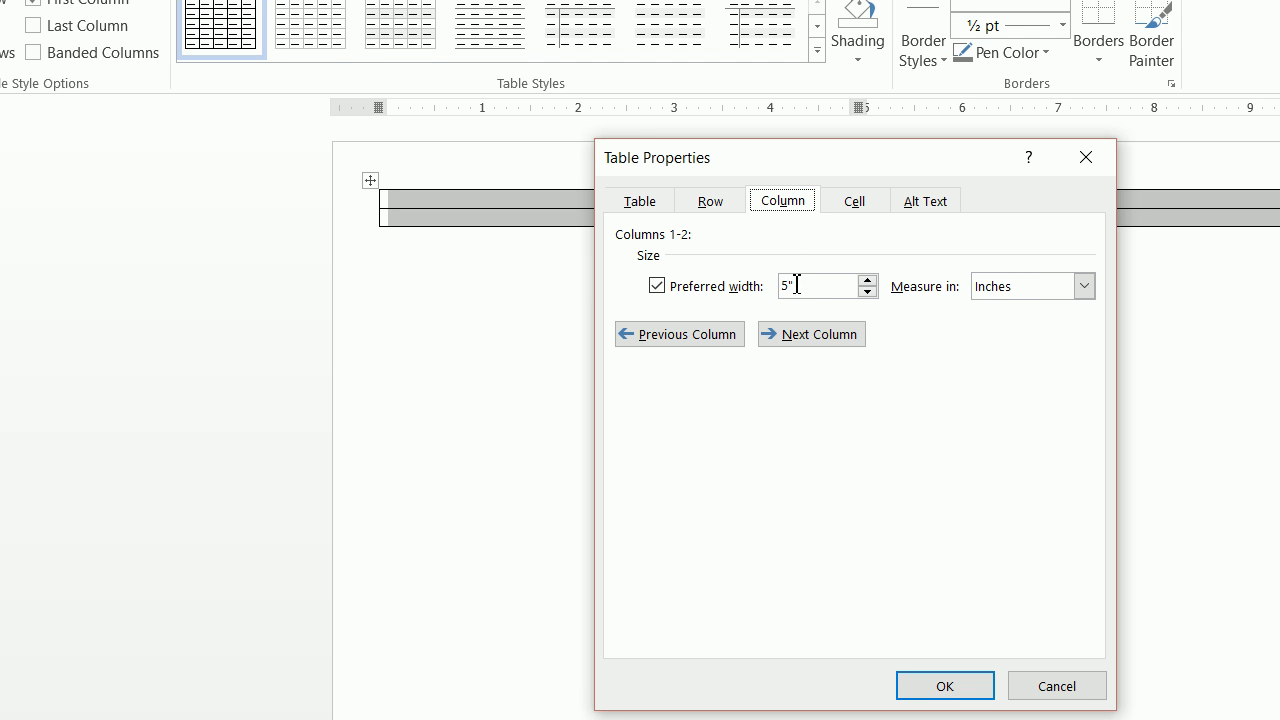
left_click_drag(834, 286, 672, 292)
left_click(945, 686)
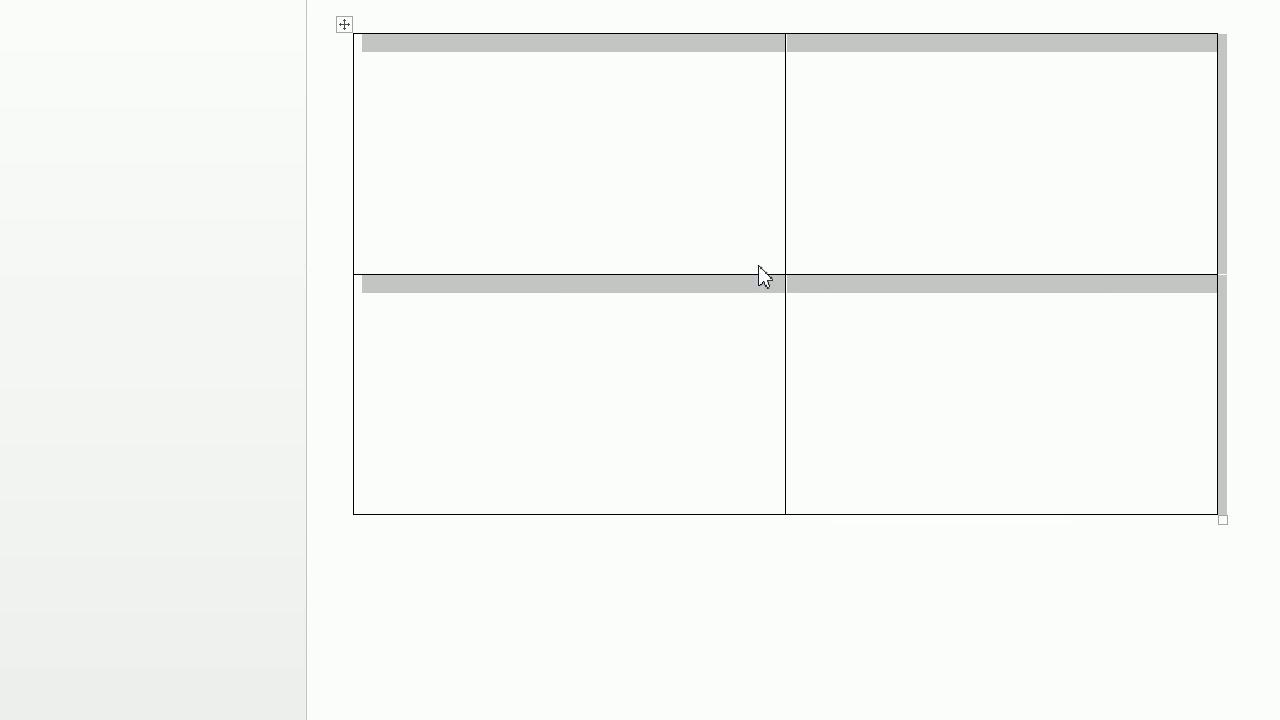
left_click(763, 228)
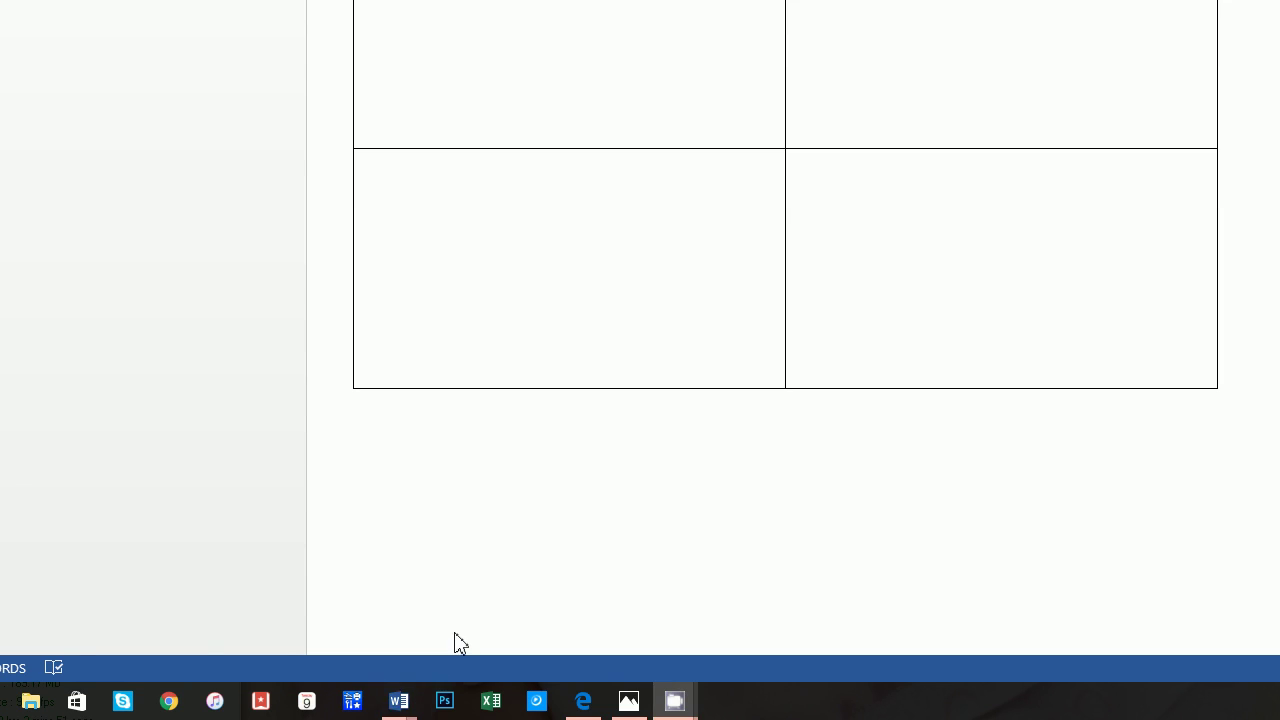
Examine the spacing between the table cells in the finished valentine in Document1 and return to Document2
left_click(400, 700)
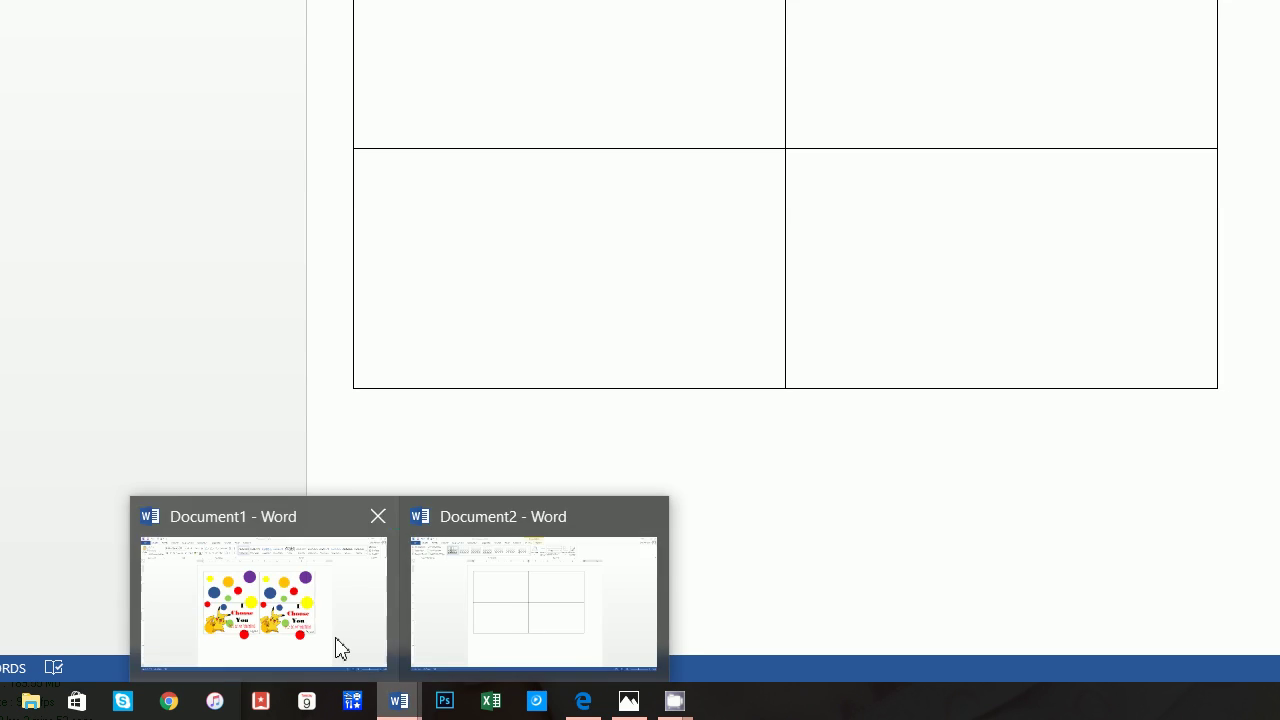
left_click(336, 648)
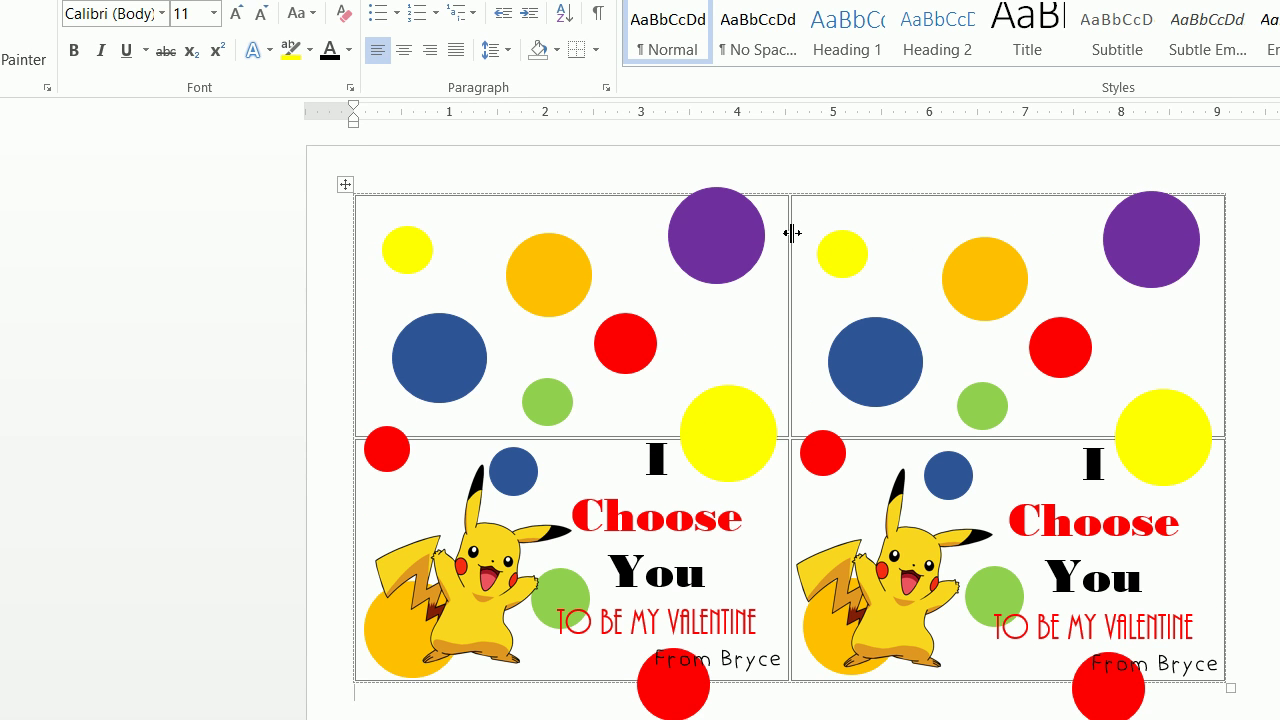
left_click(798, 545)
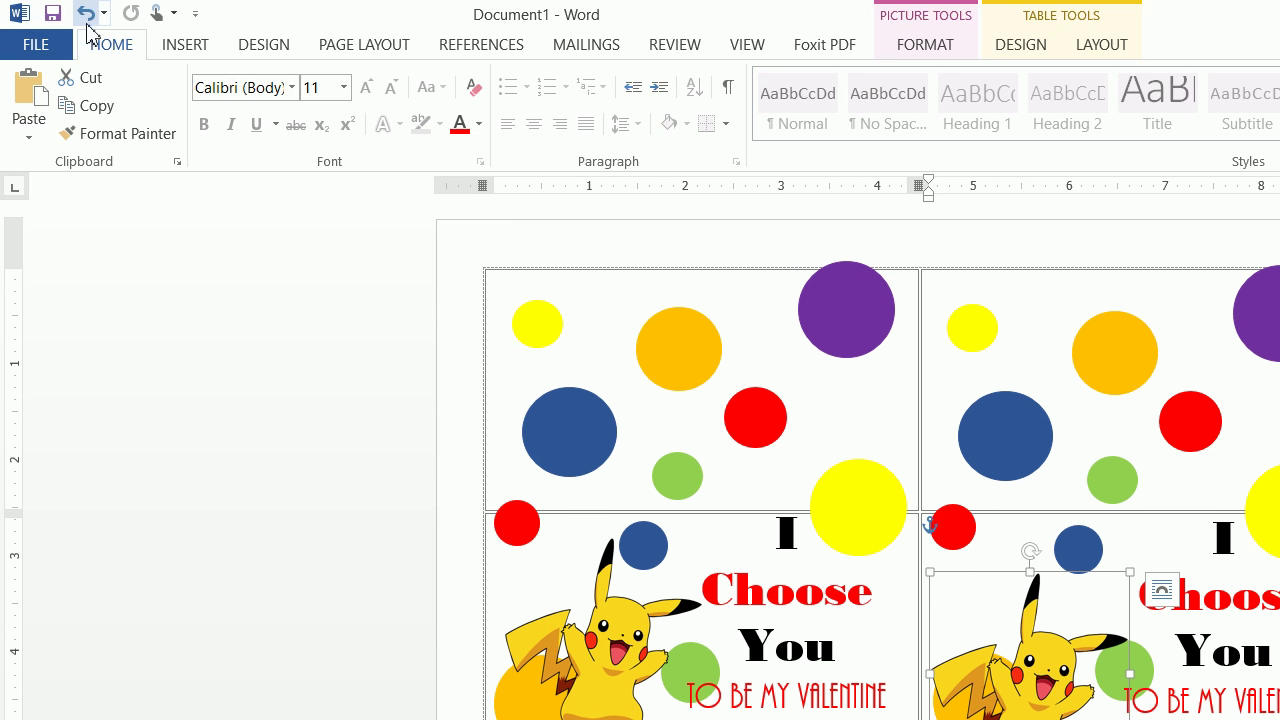
left_click(88, 22)
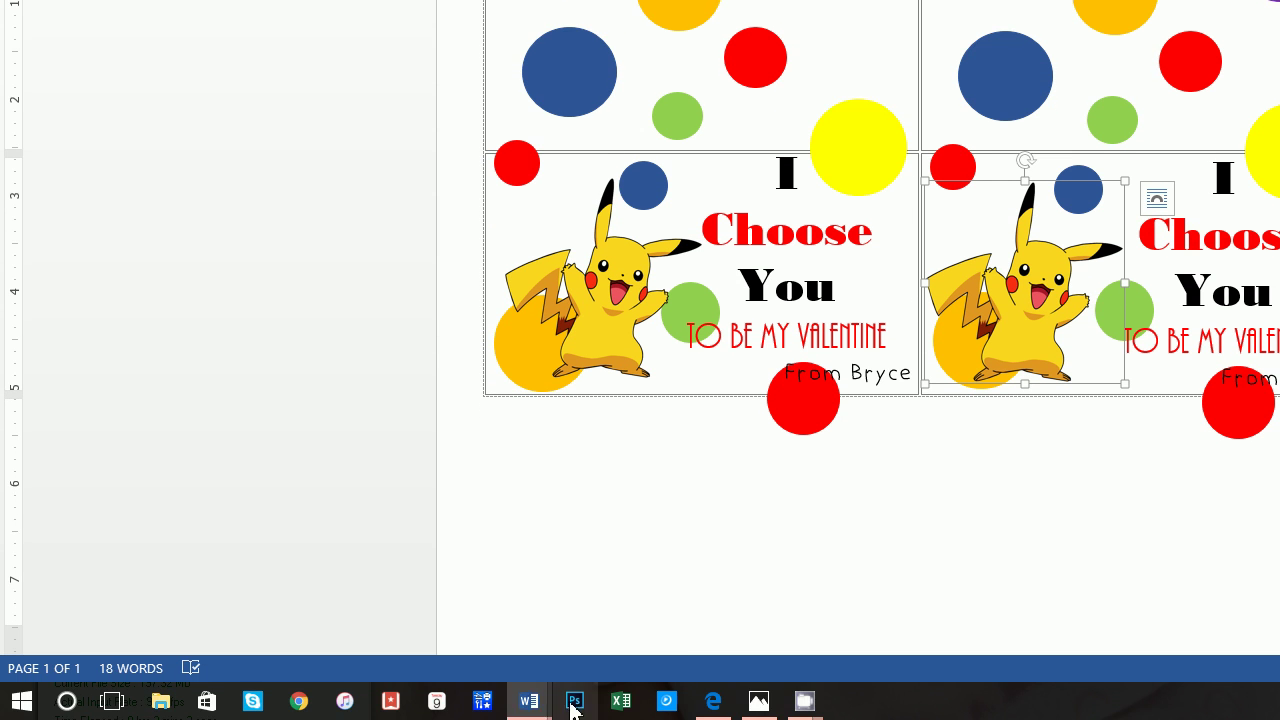
mouse_move(528, 705)
left_click(634, 614)
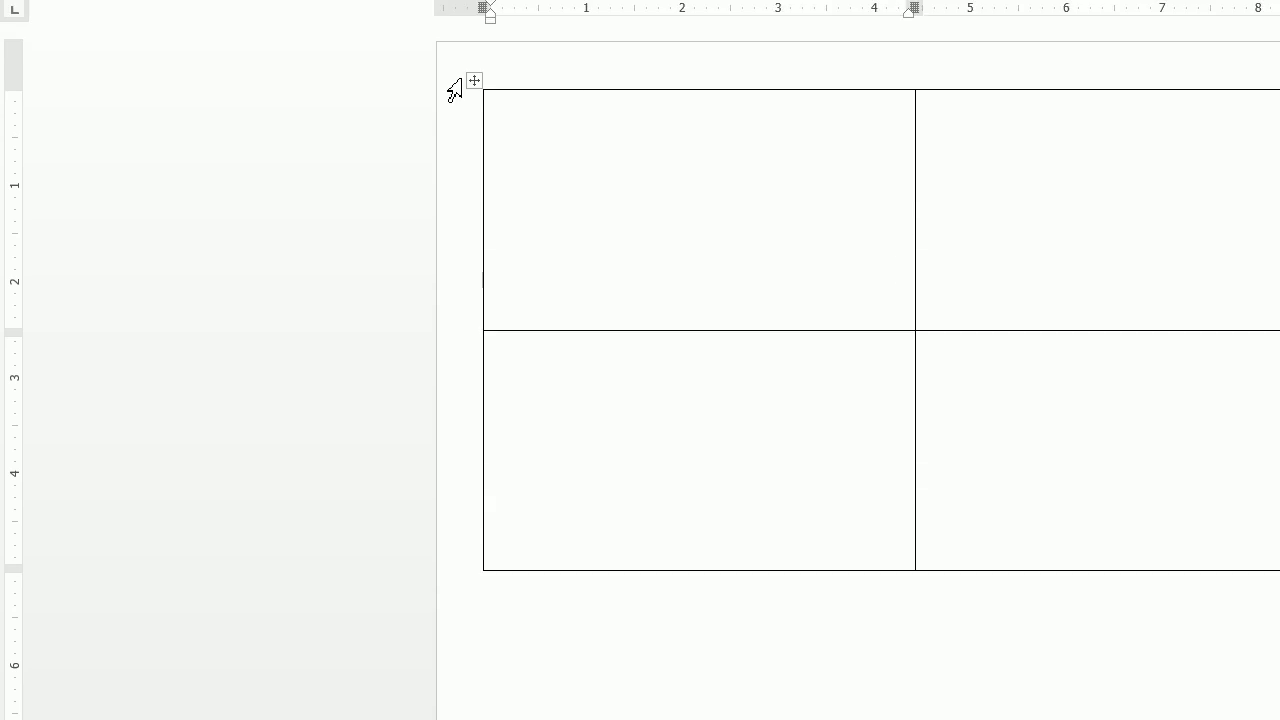
Allow spacing between the table's cells, set it to 0.03", and apply the table properties
right_click(476, 188)
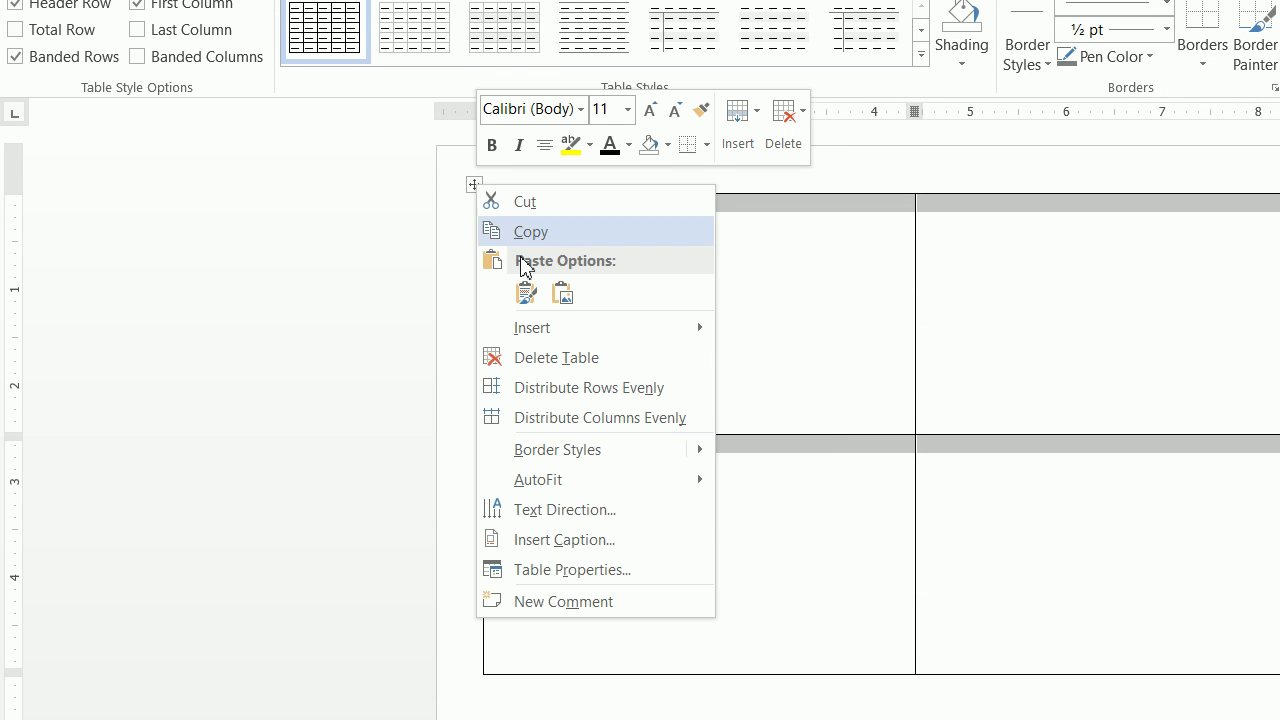
left_click(619, 518)
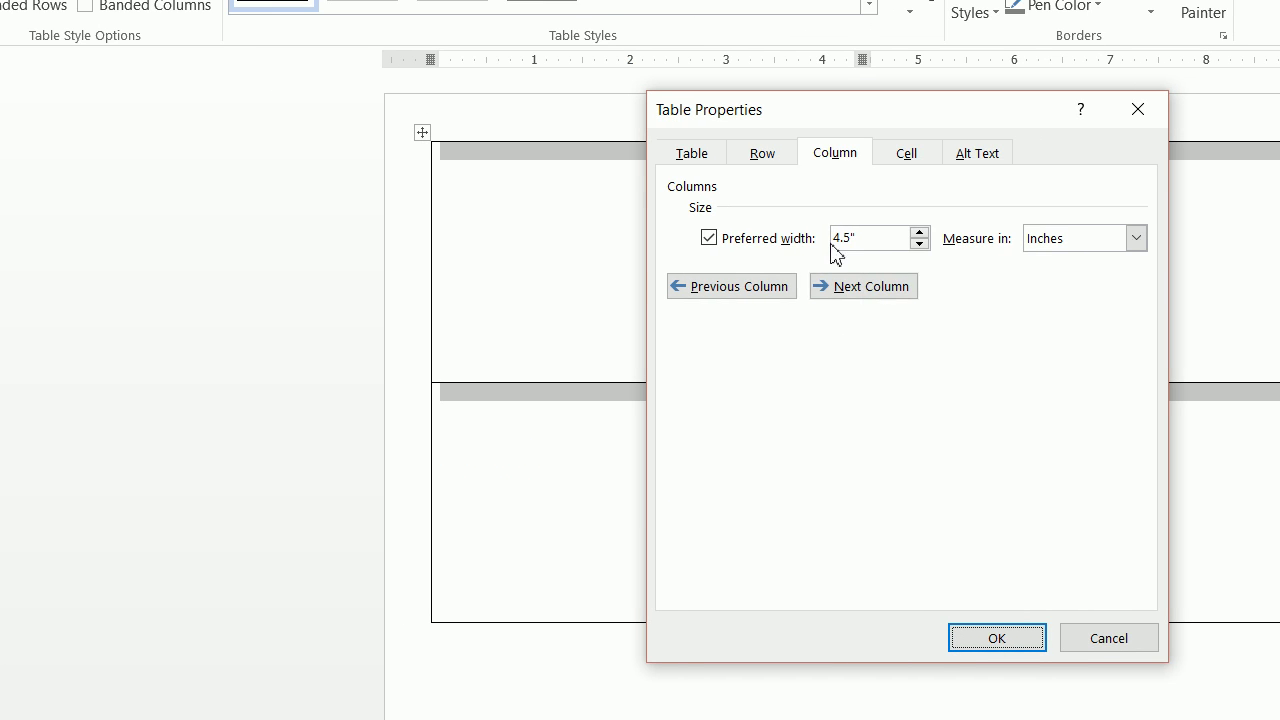
left_click(690, 204)
left_click(1097, 636)
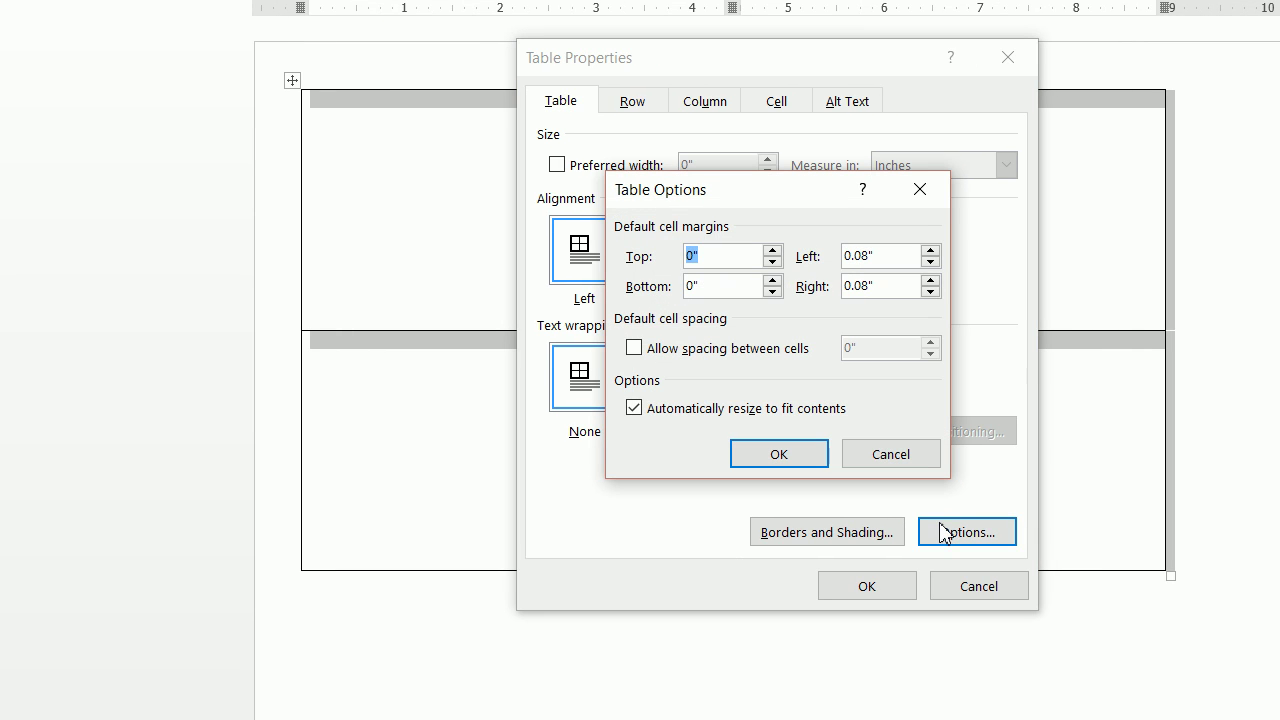
left_click(768, 350)
left_click(930, 348)
left_click(930, 343)
left_click(930, 343)
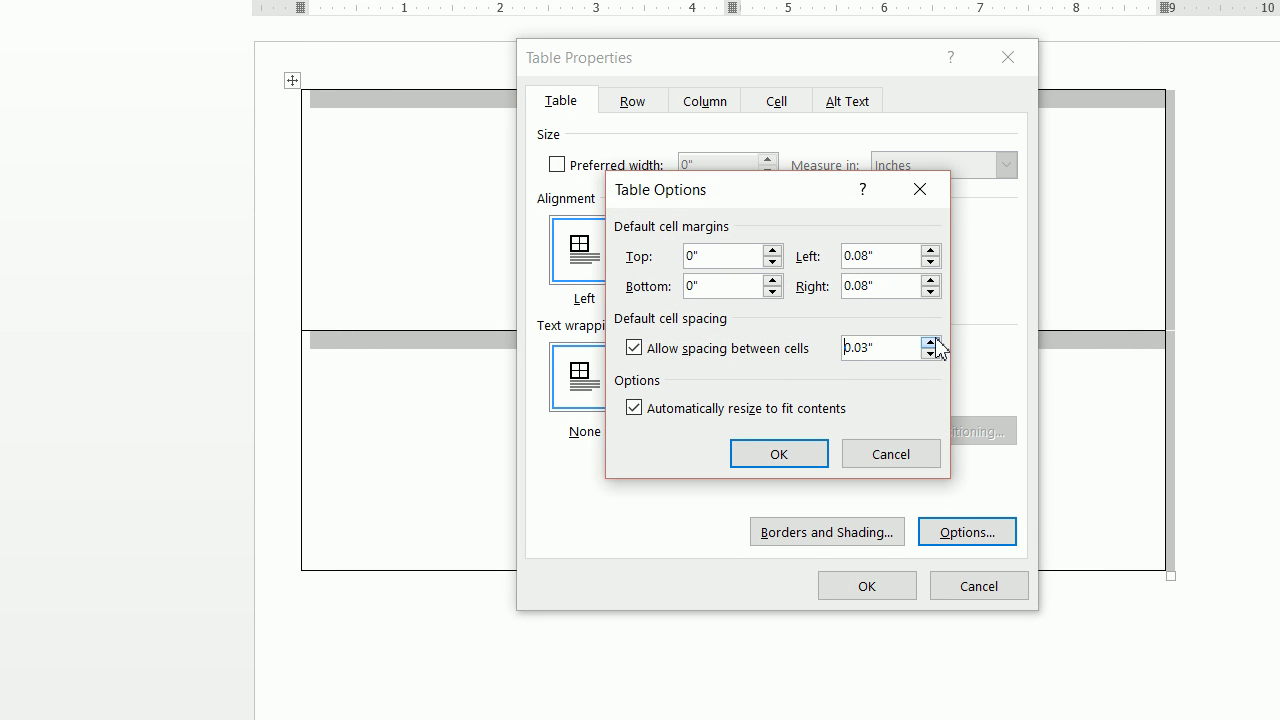
left_click(800, 454)
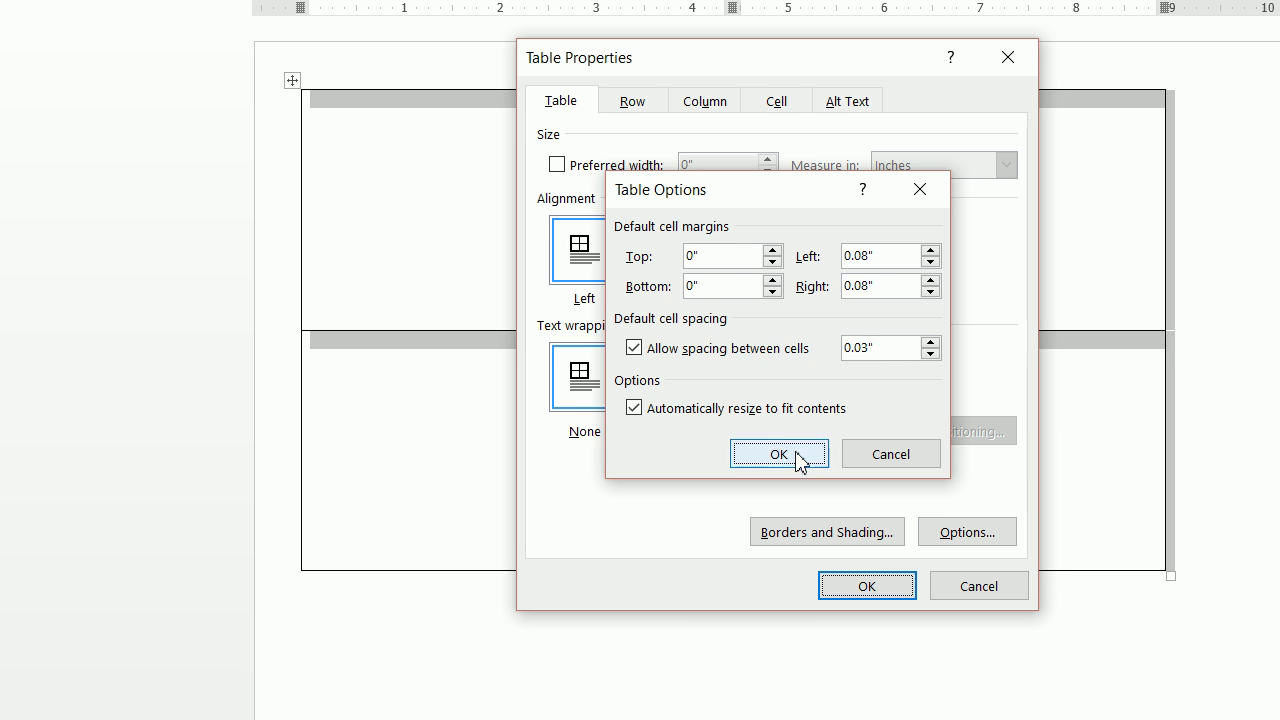
left_click(843, 587)
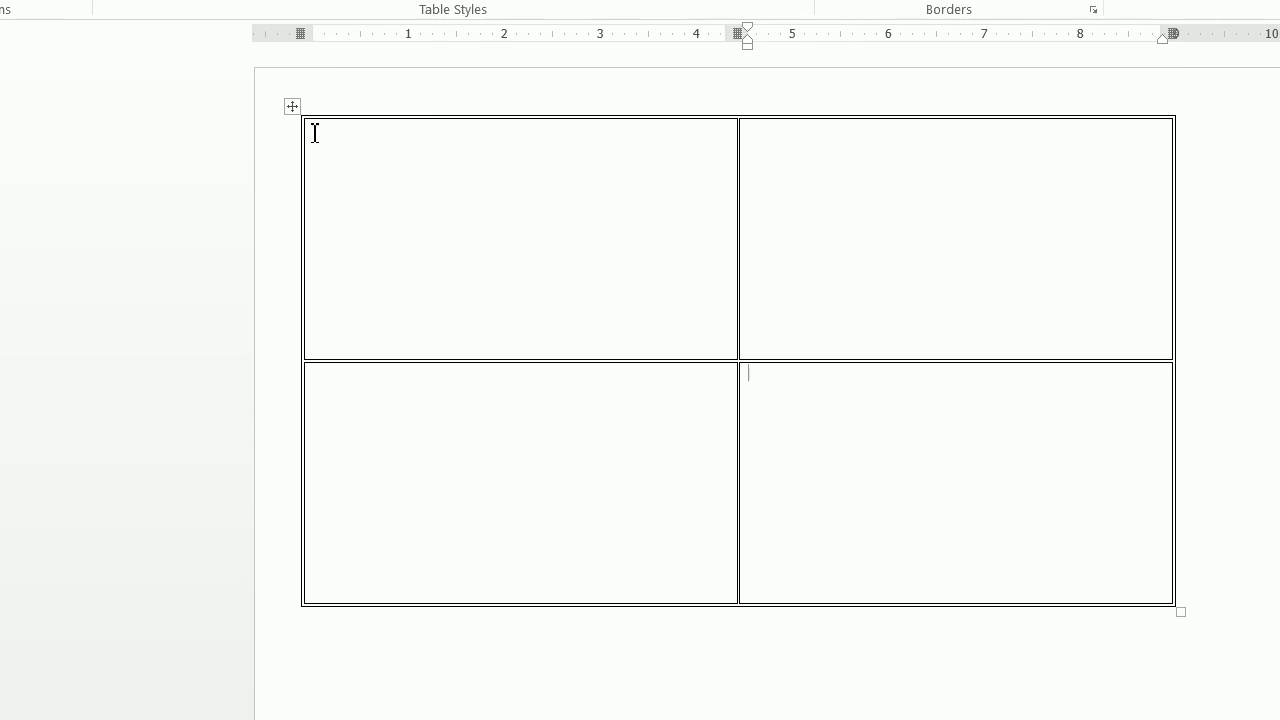
Select the whole table and set its border color to the slightly darker shade directly below the light gray theme color
left_click(292, 28)
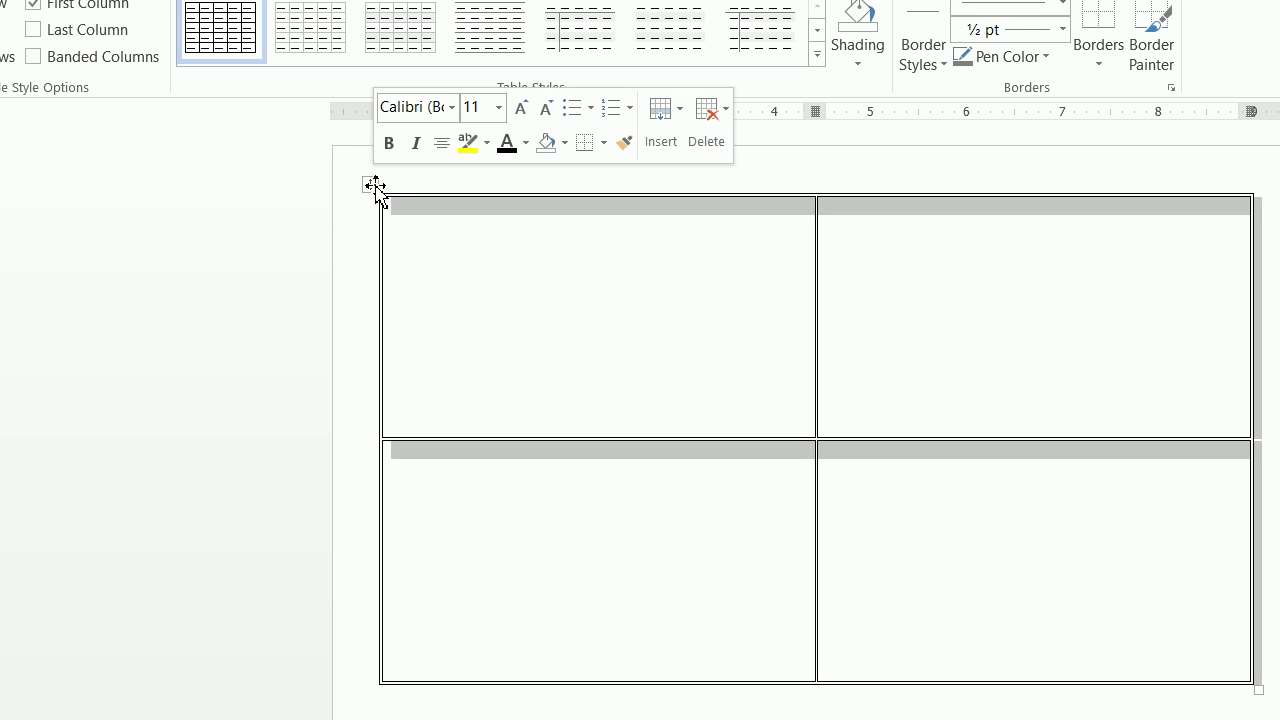
left_click(627, 203)
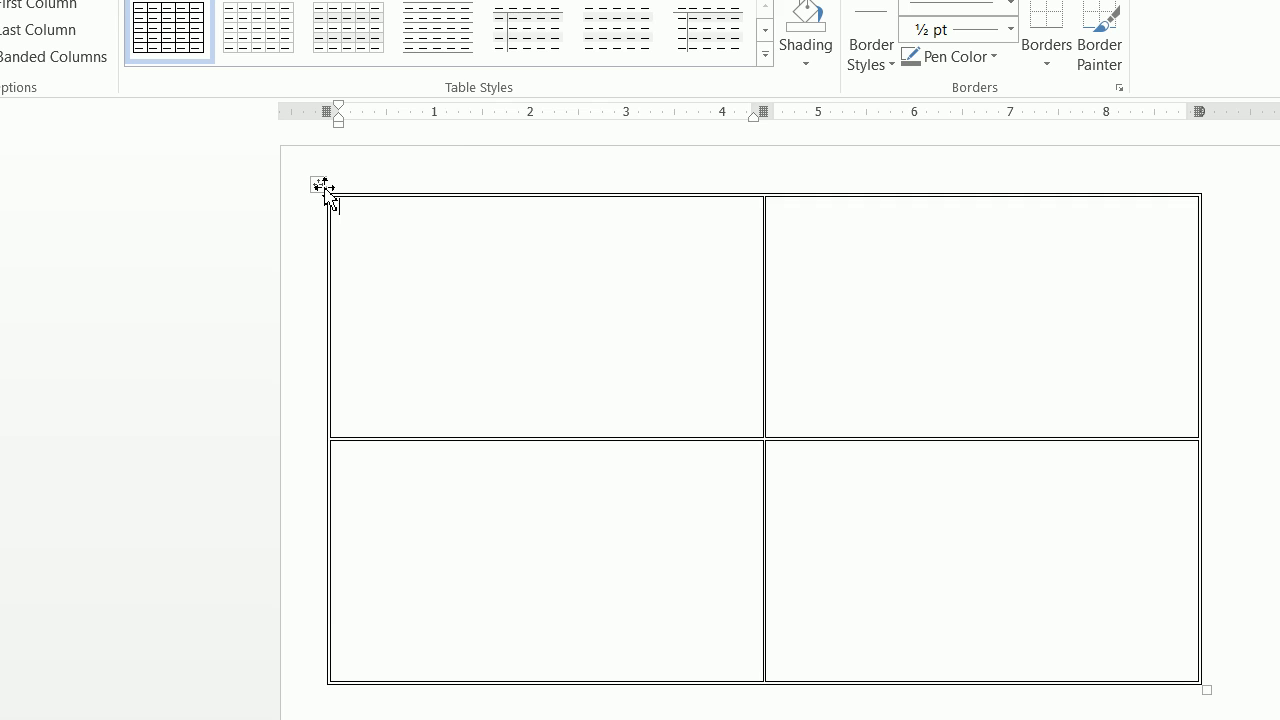
right_click(295, 186)
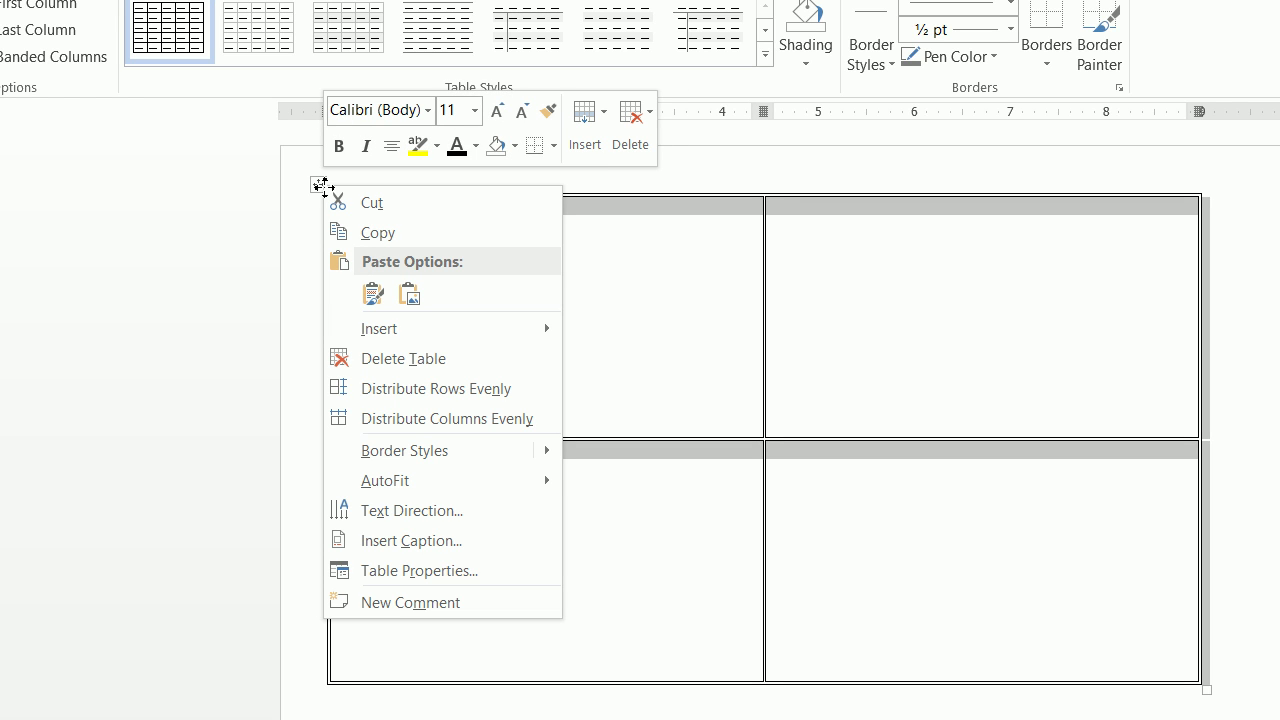
left_click(449, 572)
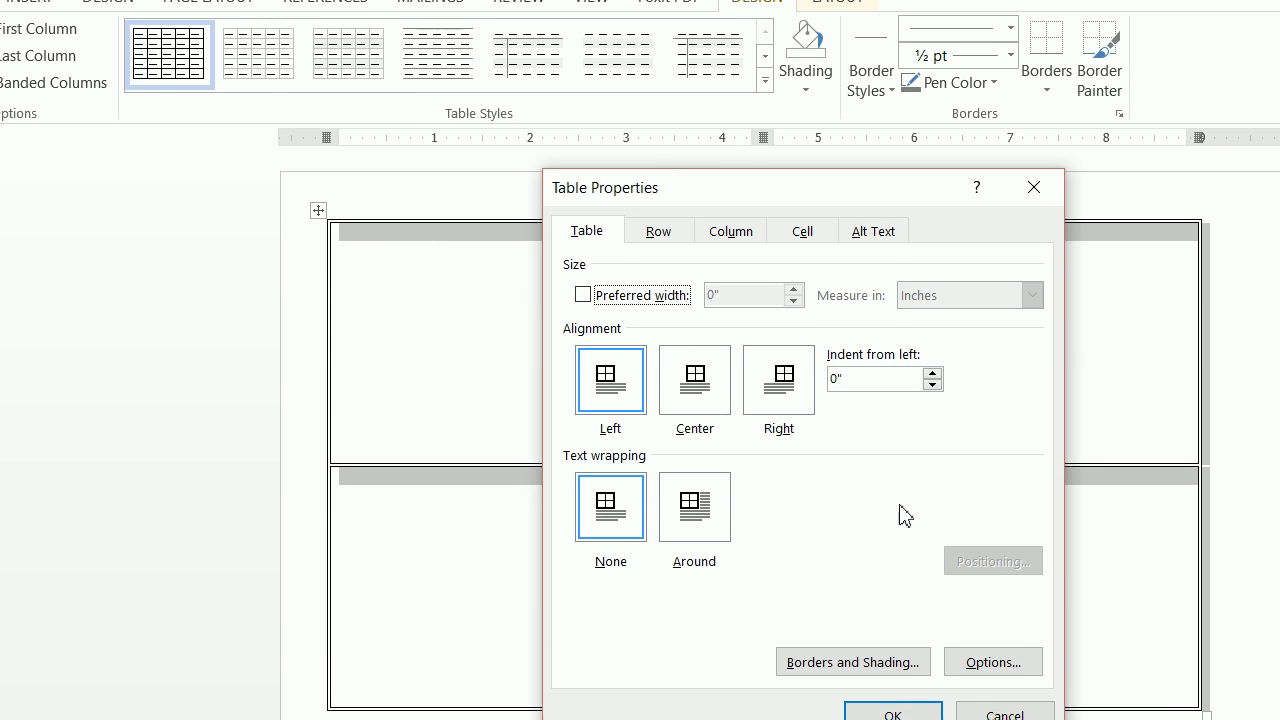
left_click(888, 584)
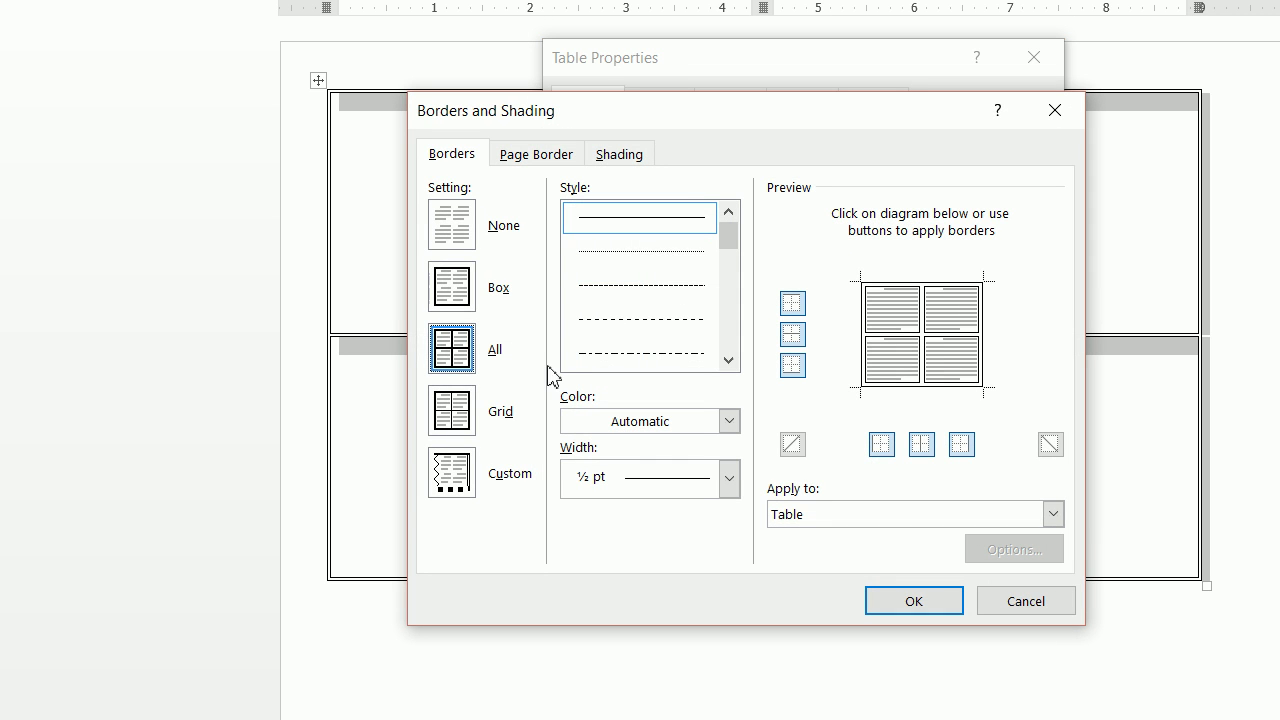
left_click(690, 422)
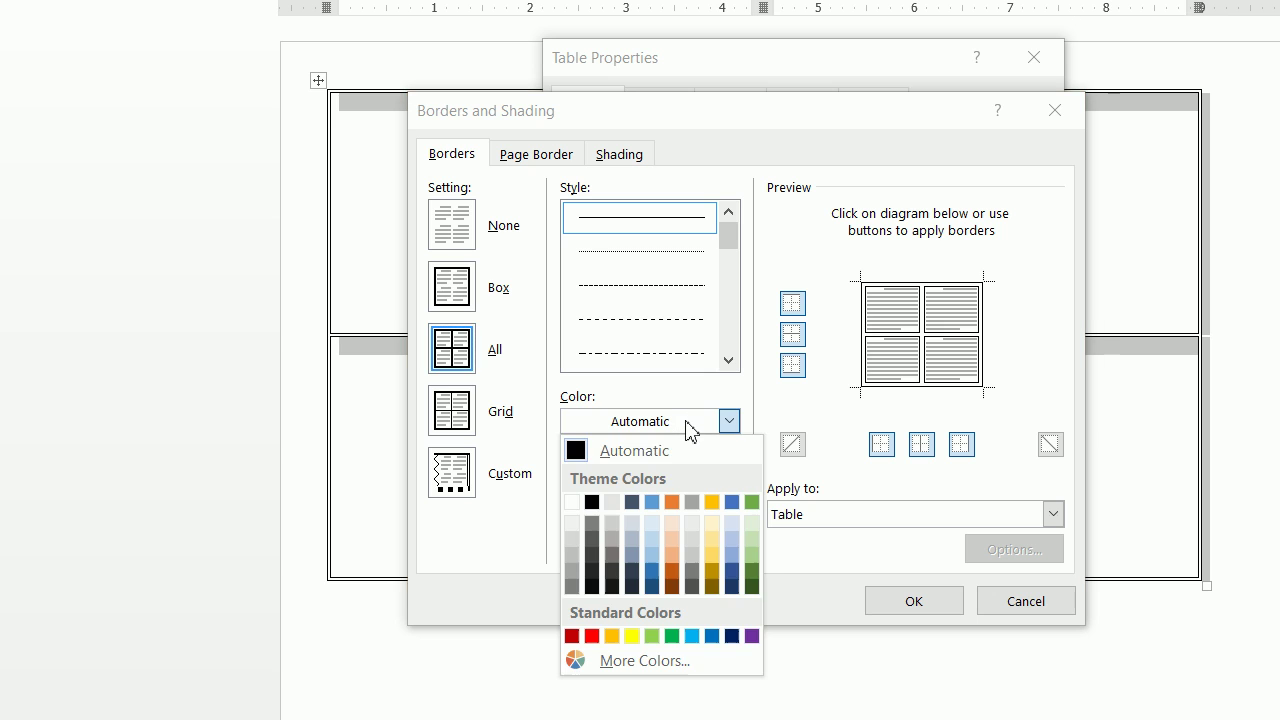
left_click(613, 502)
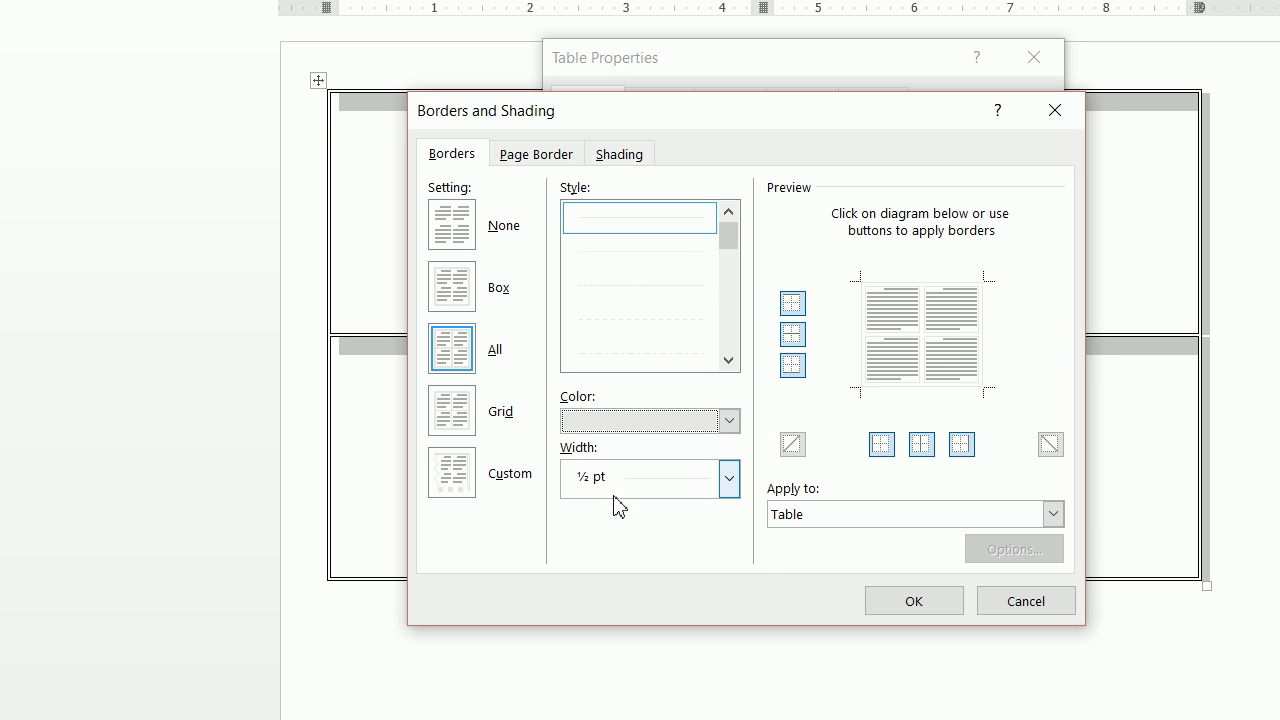
left_click(633, 421)
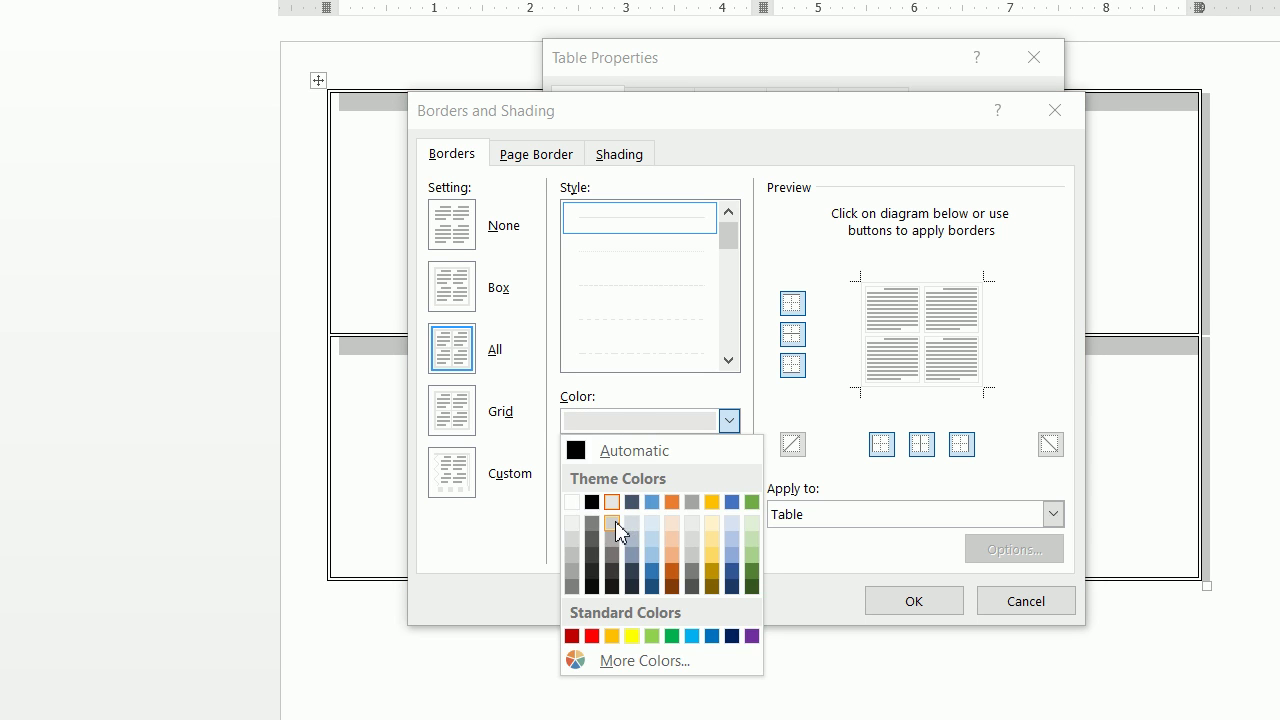
left_click(613, 522)
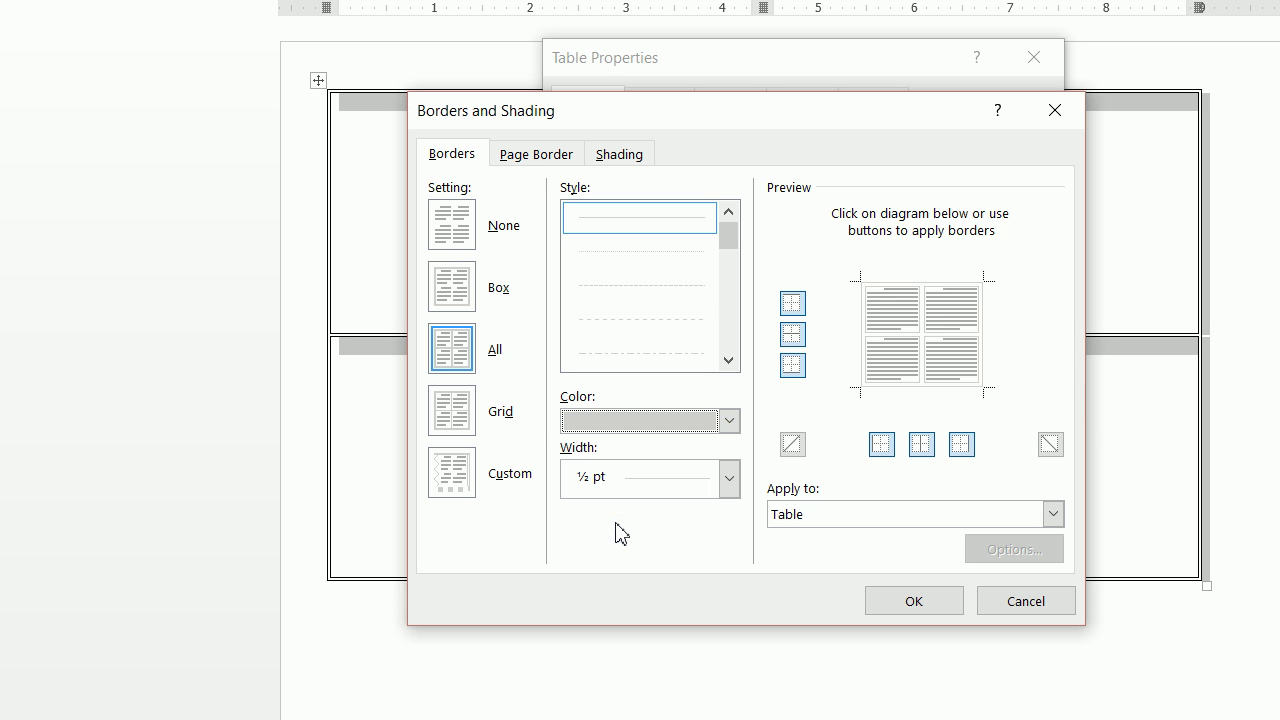
Remove the table's left, bottom, right and top outer borders, keep the borders around the cells, and apply the settings
left_click(860, 370)
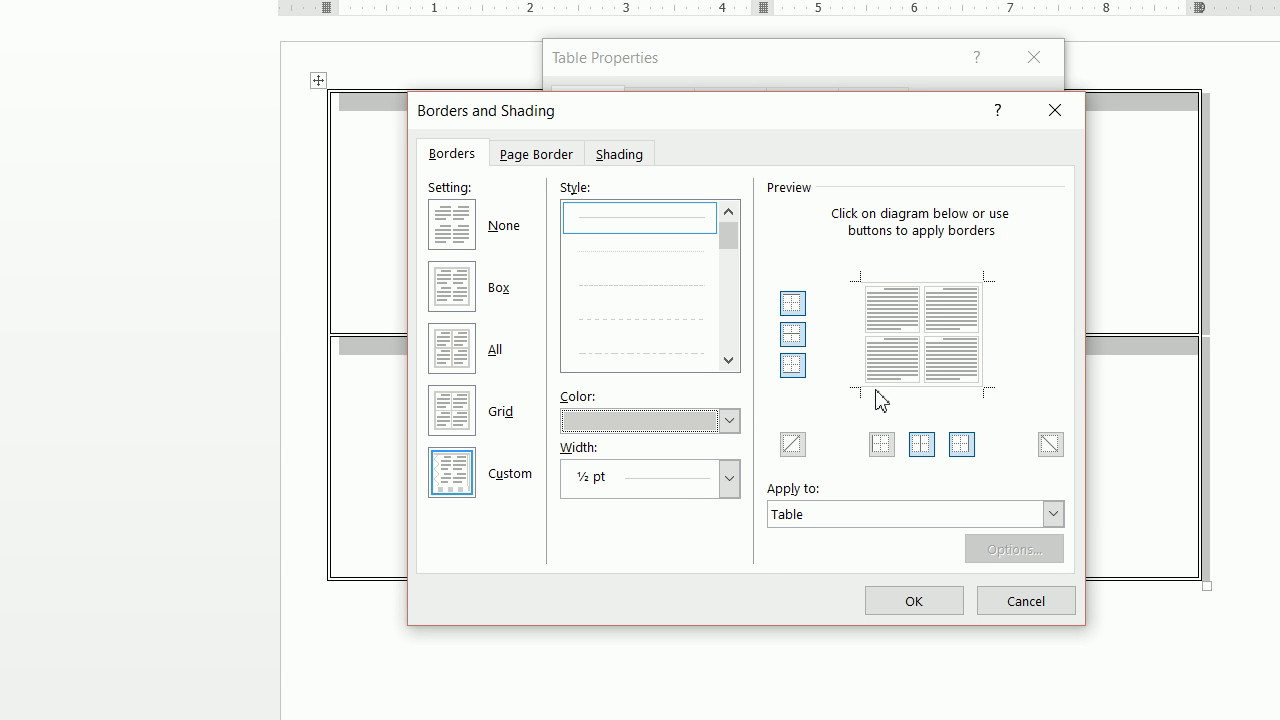
left_click(880, 388)
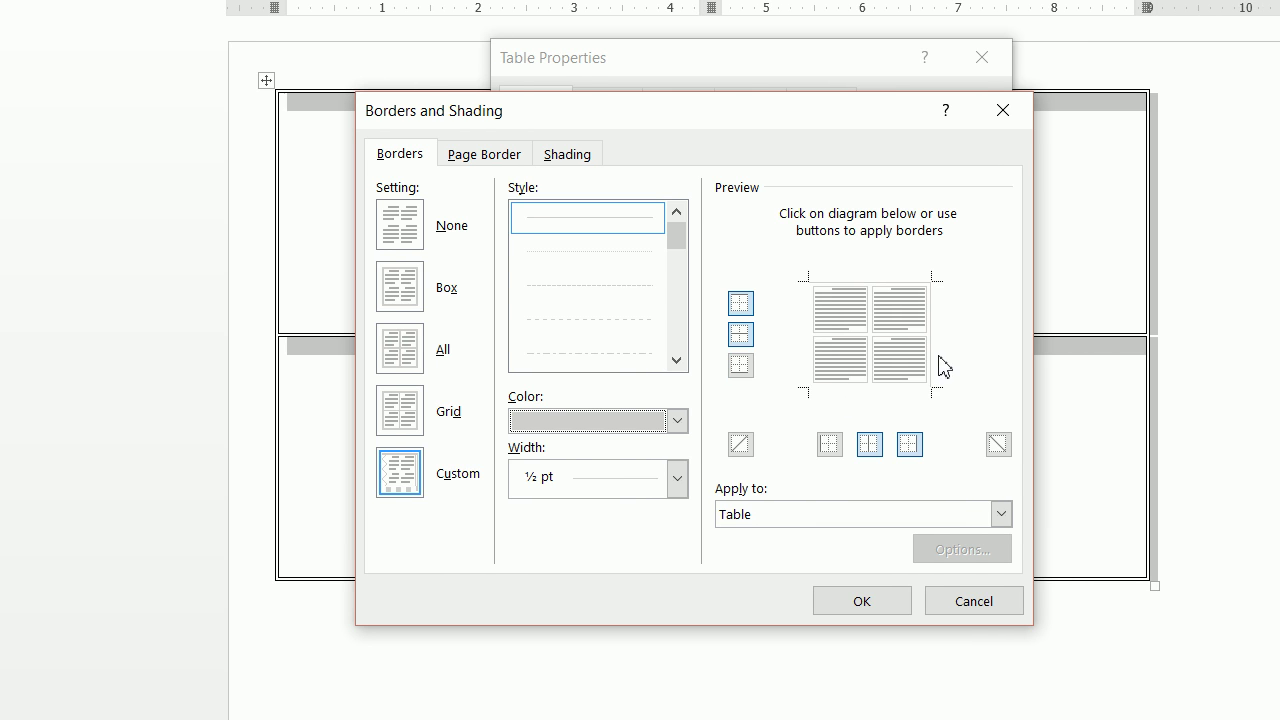
left_click(986, 365)
left_click(927, 277)
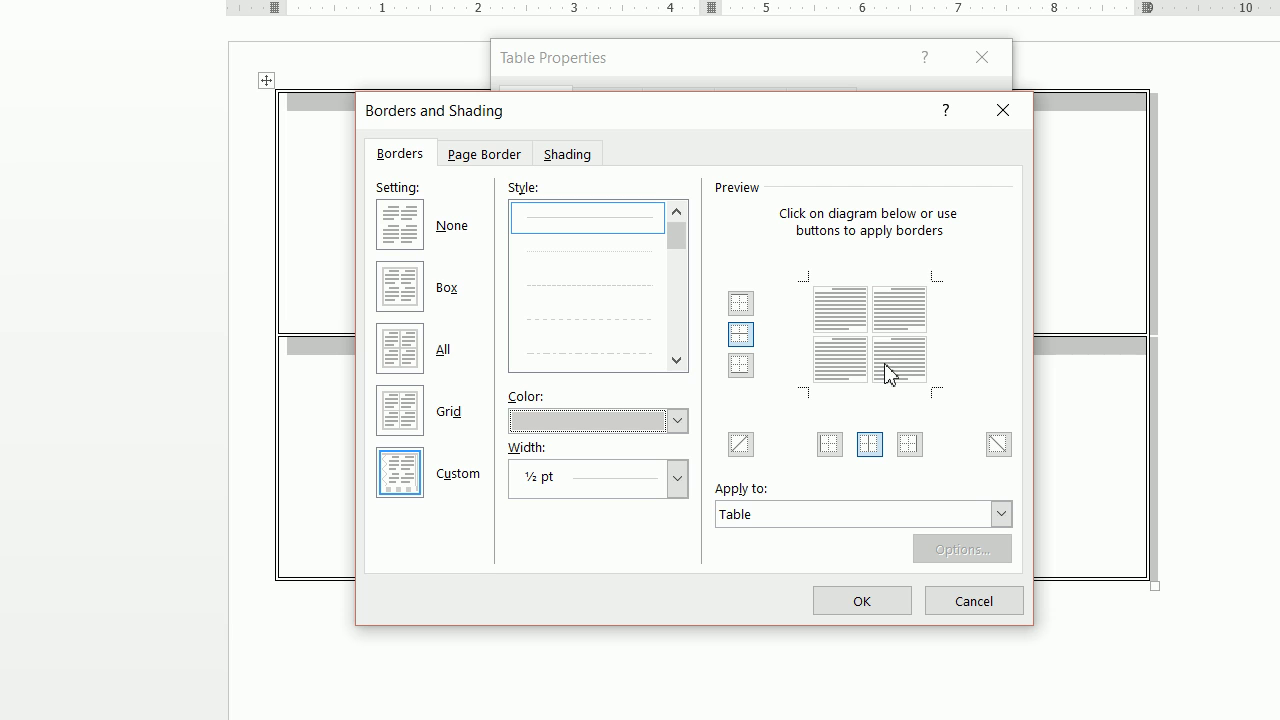
left_click(812, 360)
left_click(811, 362)
left_click(805, 332)
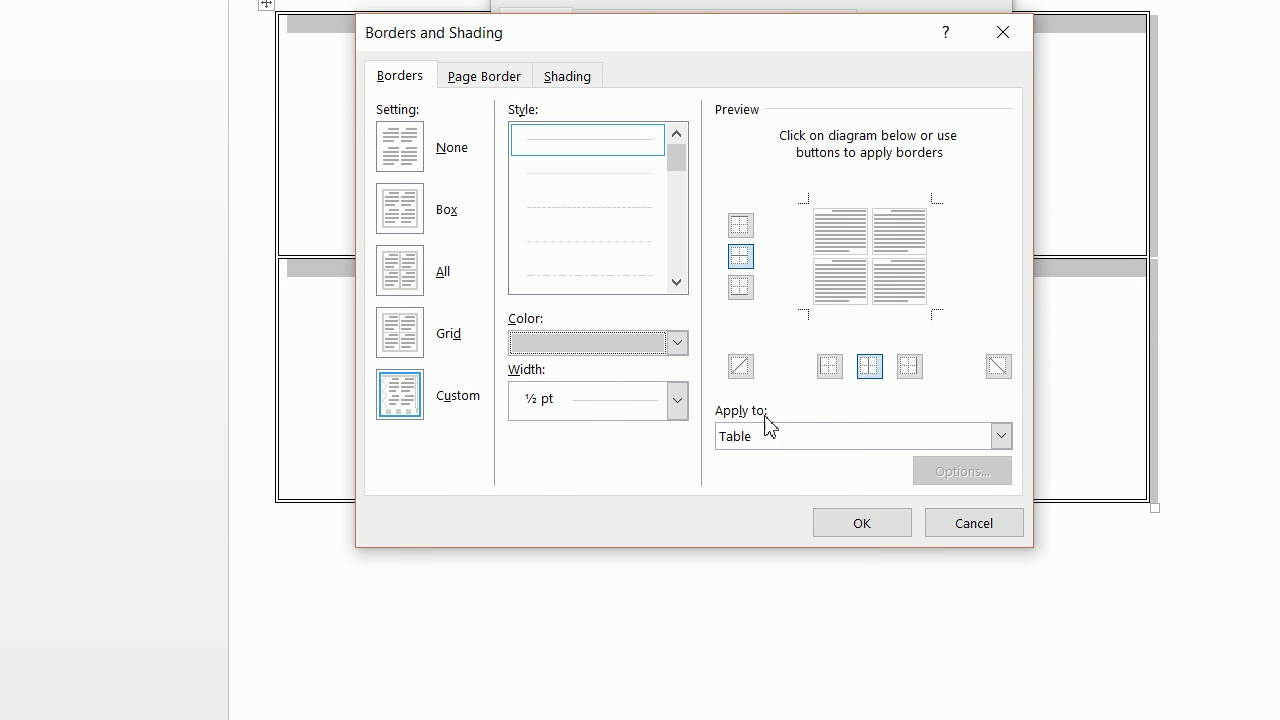
left_click(863, 523)
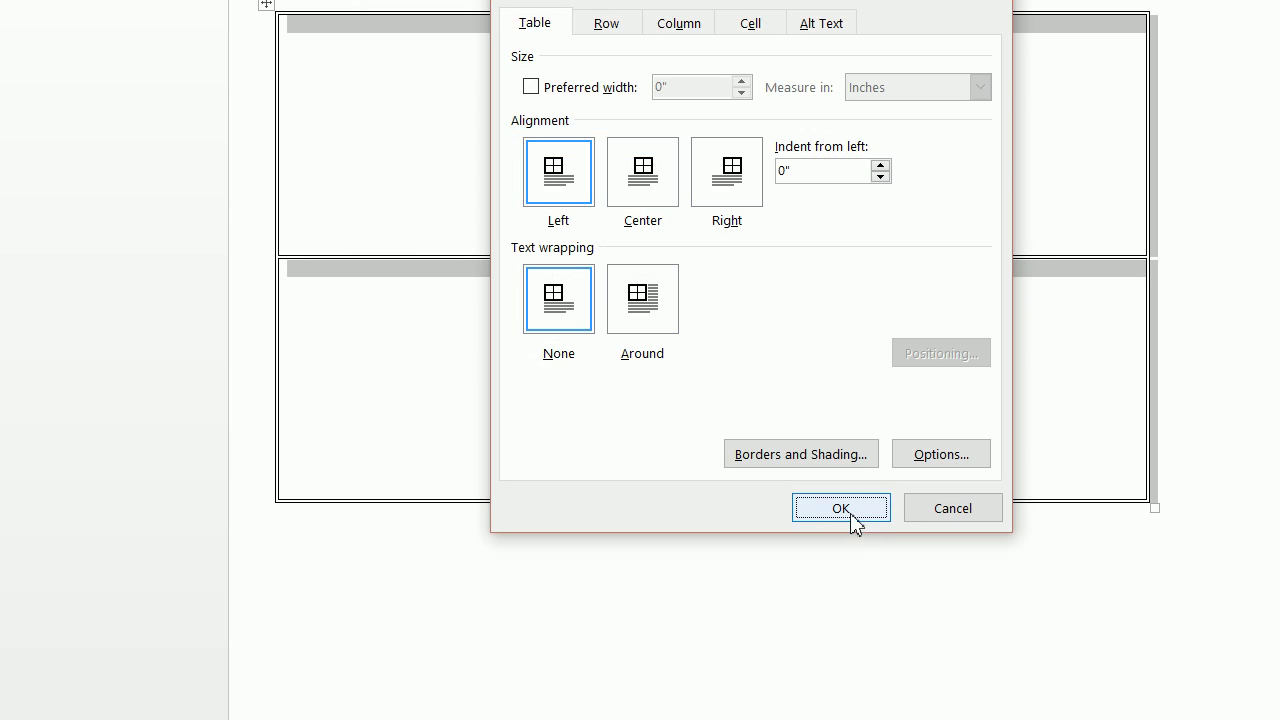
left_click(841, 508)
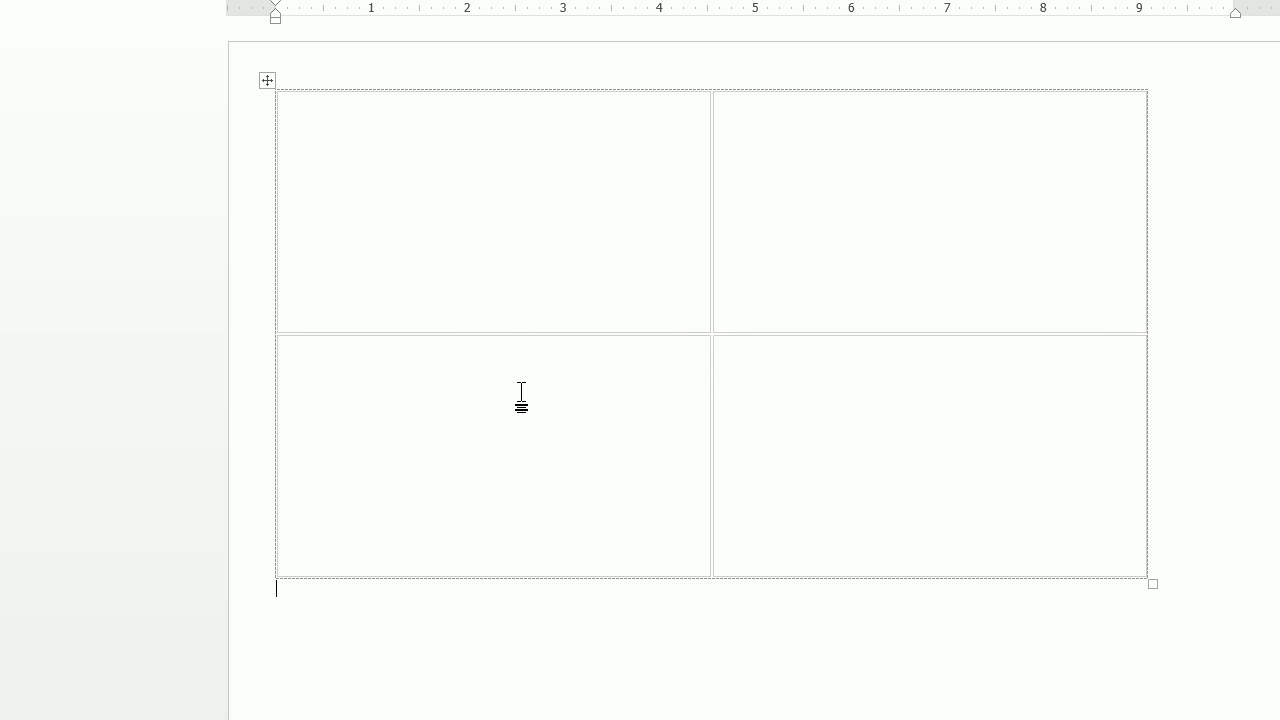
Insert an oval shape as a circle about 1" across in the lower-left table cell
left_click(185, 44)
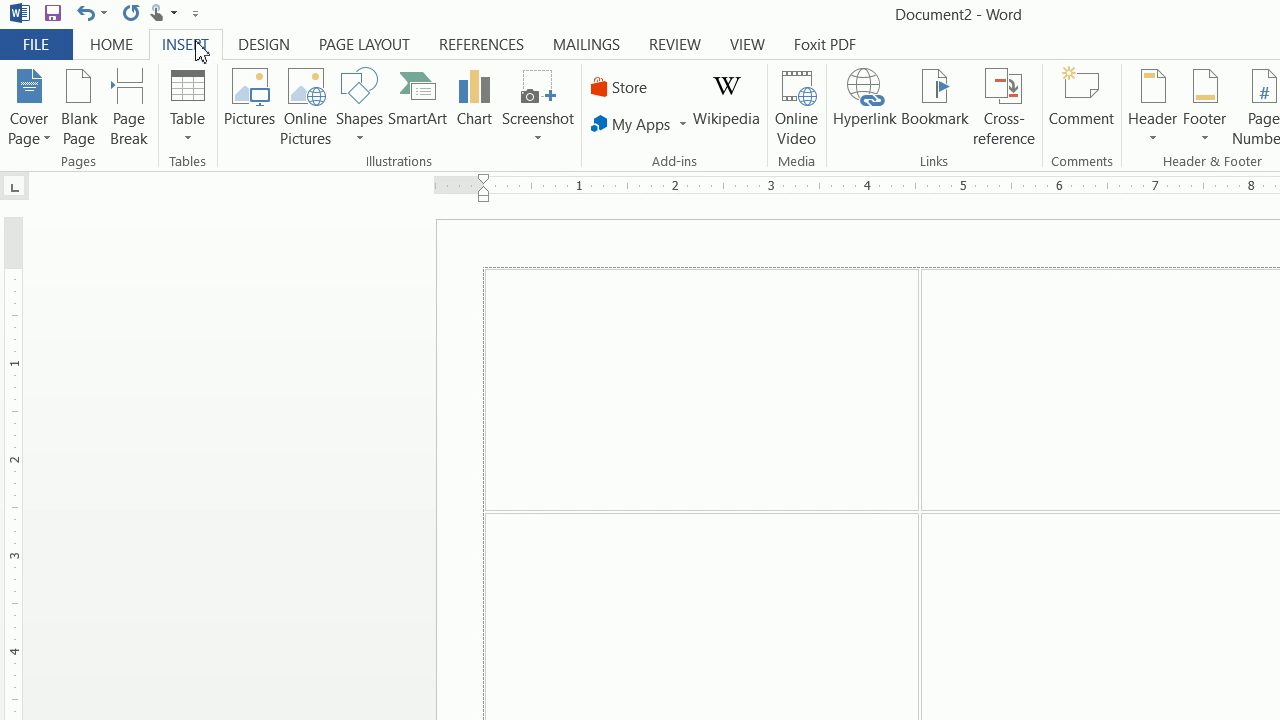
left_click(360, 100)
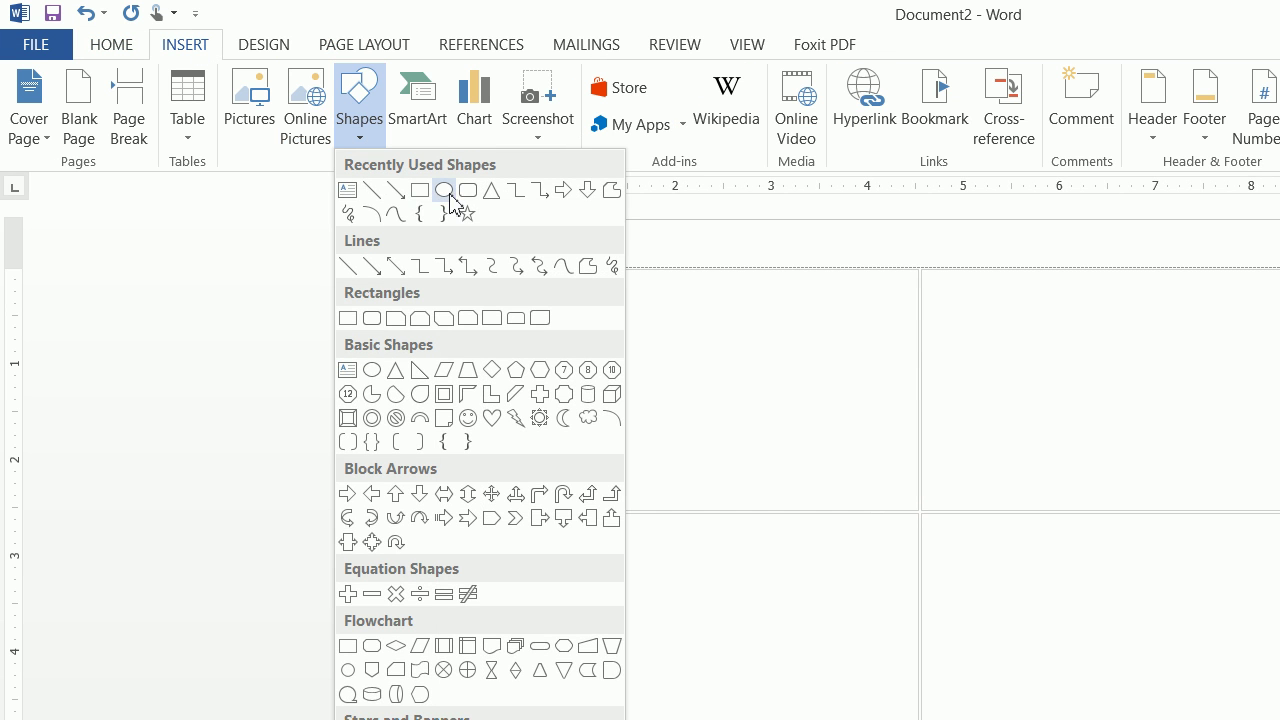
left_click(455, 190)
left_click(521, 557)
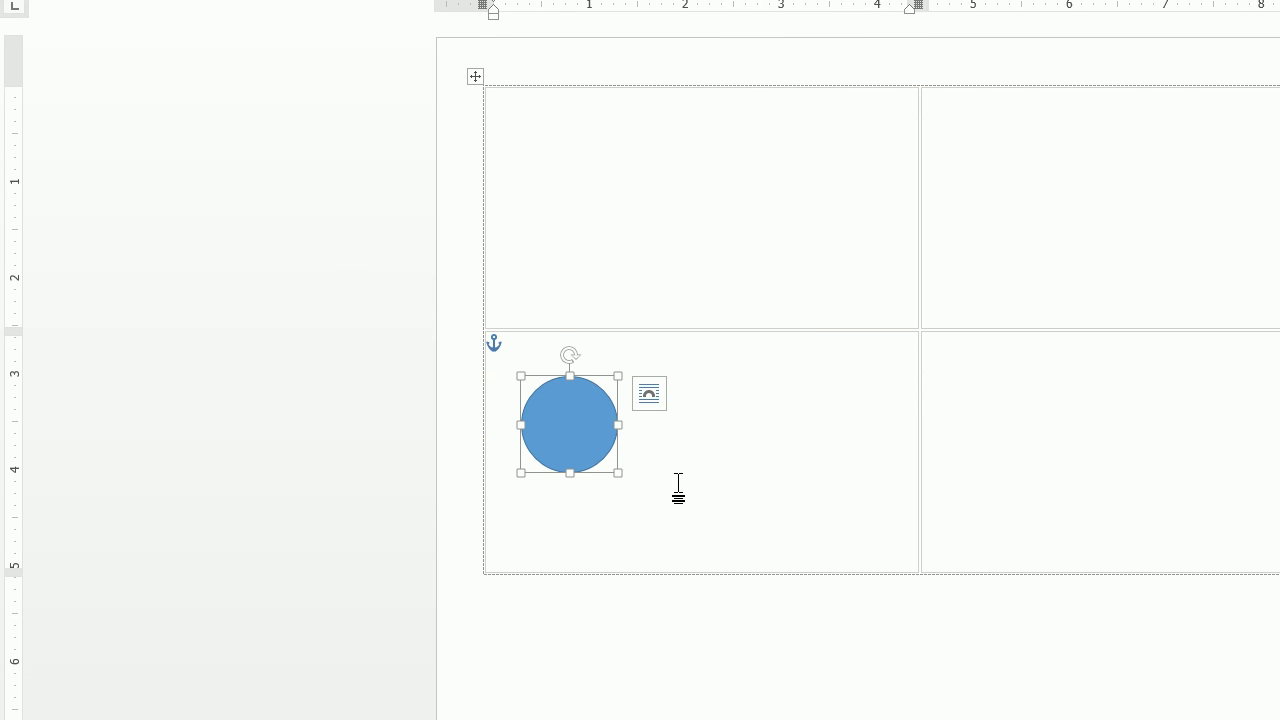
left_click(721, 400)
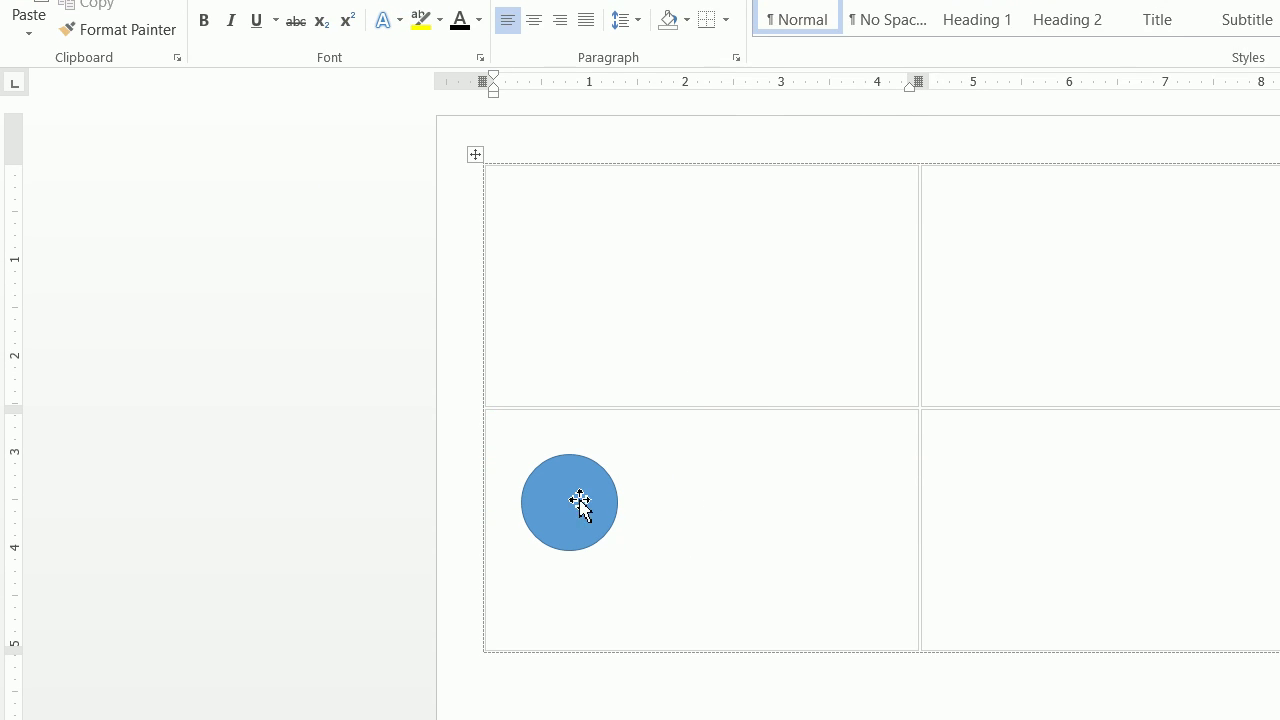
Copy the blue circle and paste three duplicates of it into the lower-left cell
left_click(568, 419)
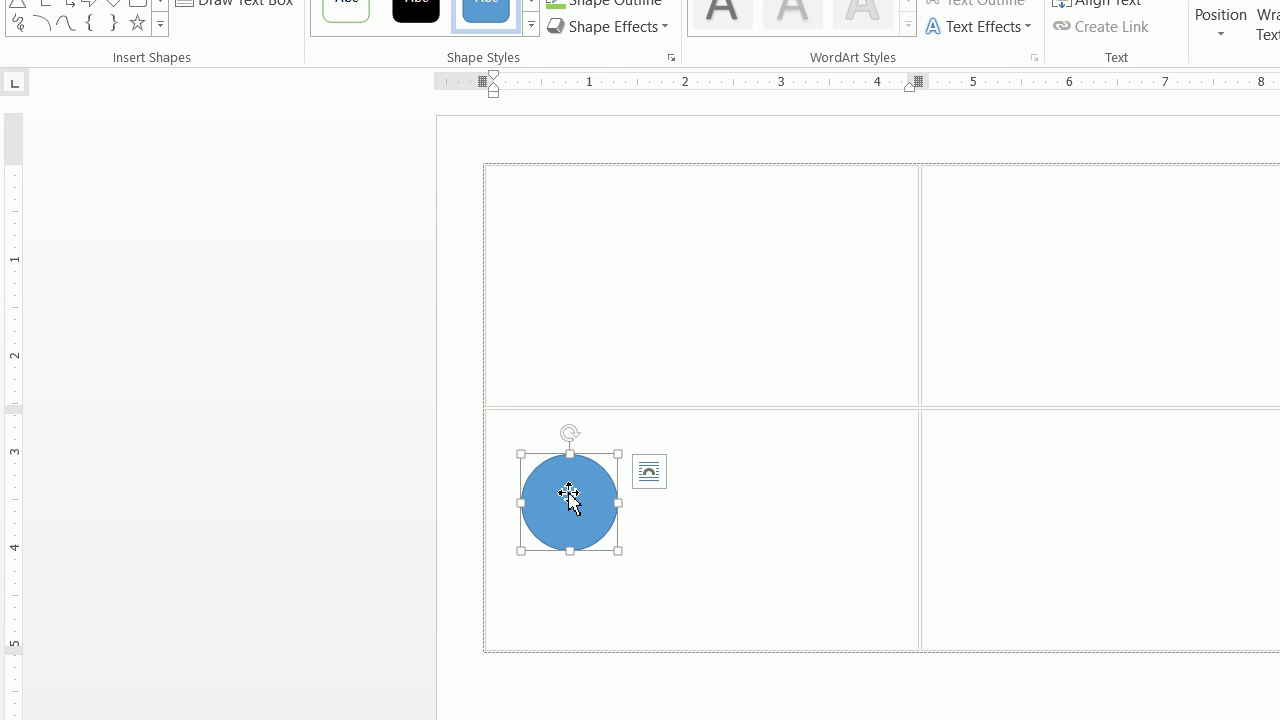
right_click(568, 496)
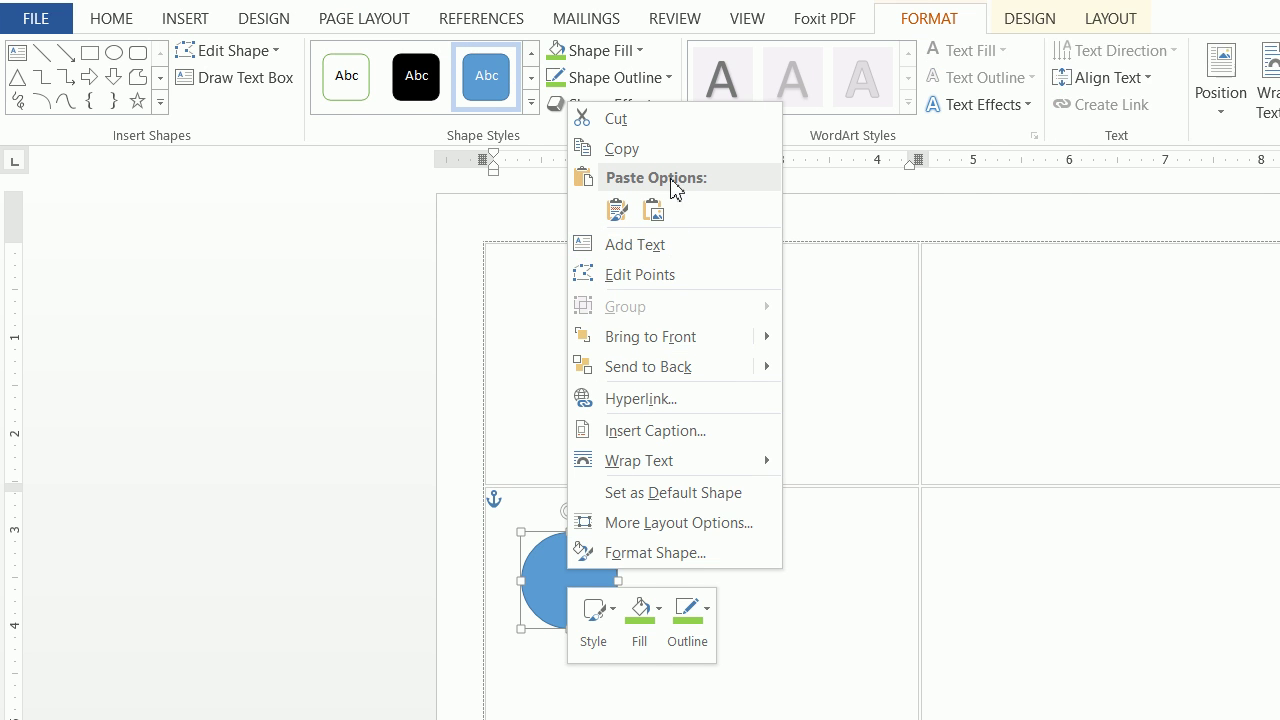
key("Escape")
right_click(792, 538)
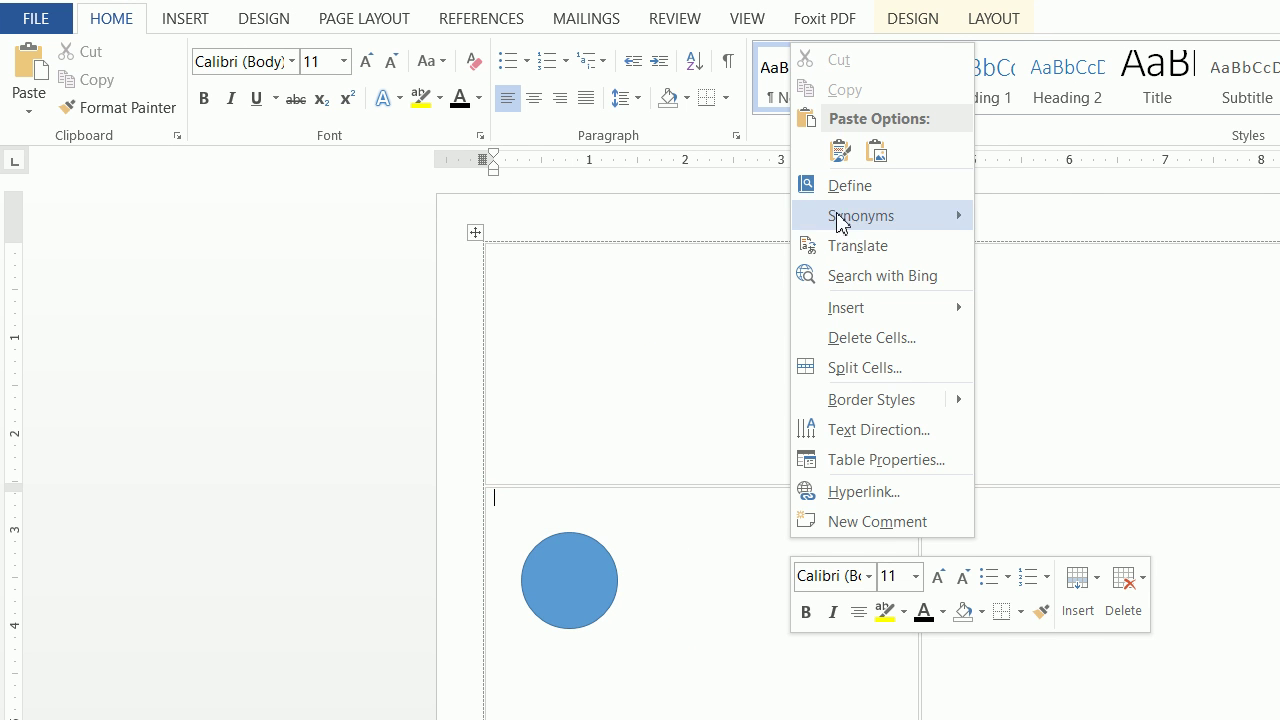
left_click(837, 149)
left_click(783, 537)
right_click(783, 534)
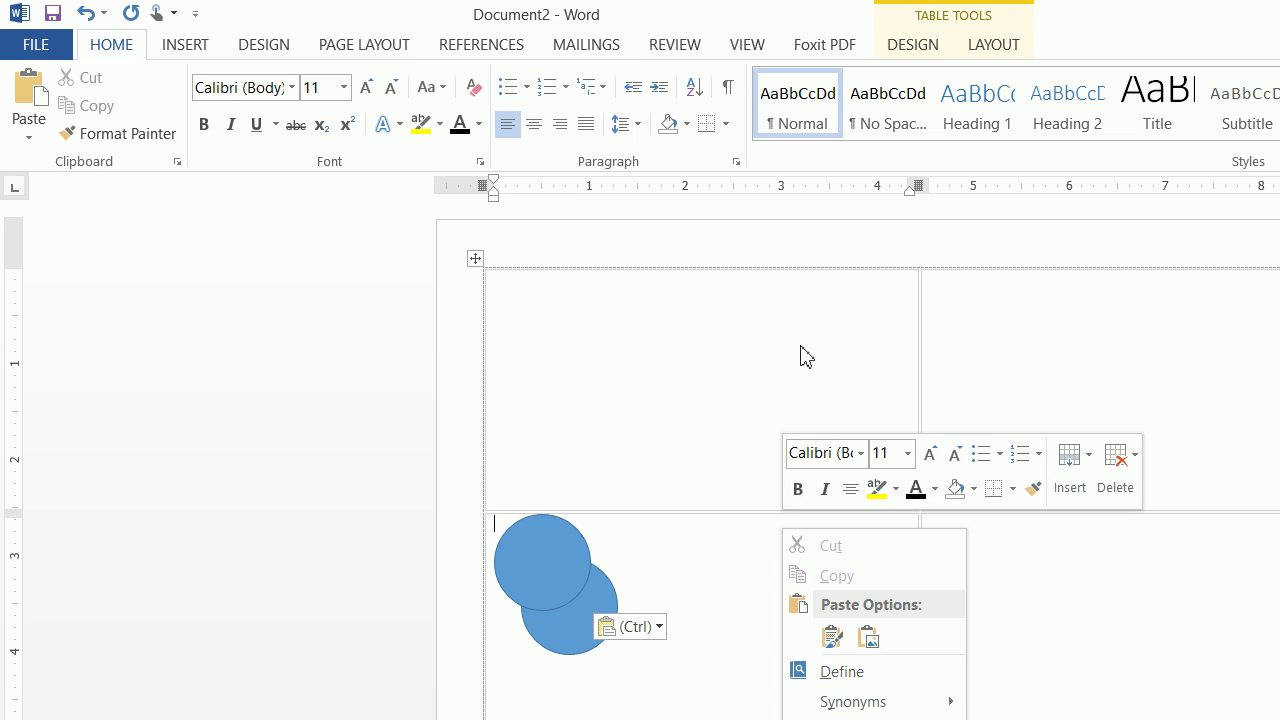
left_click(831, 637)
right_click(712, 468)
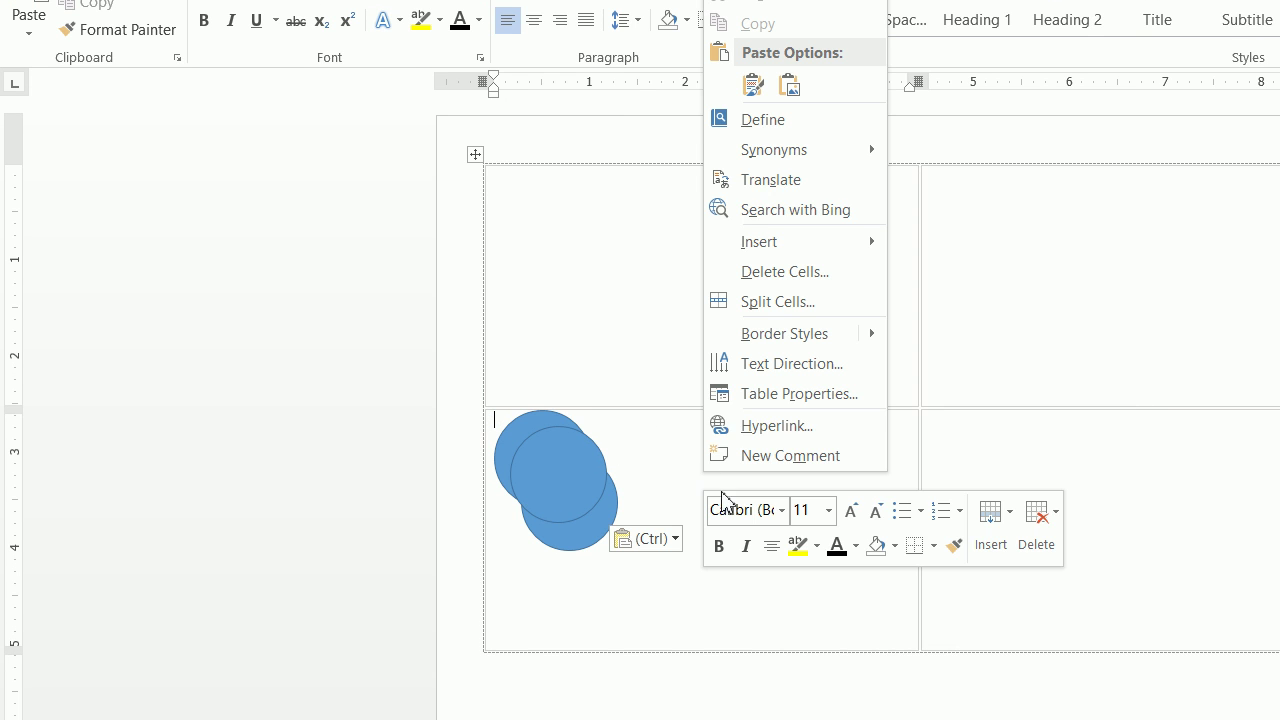
left_click(757, 189)
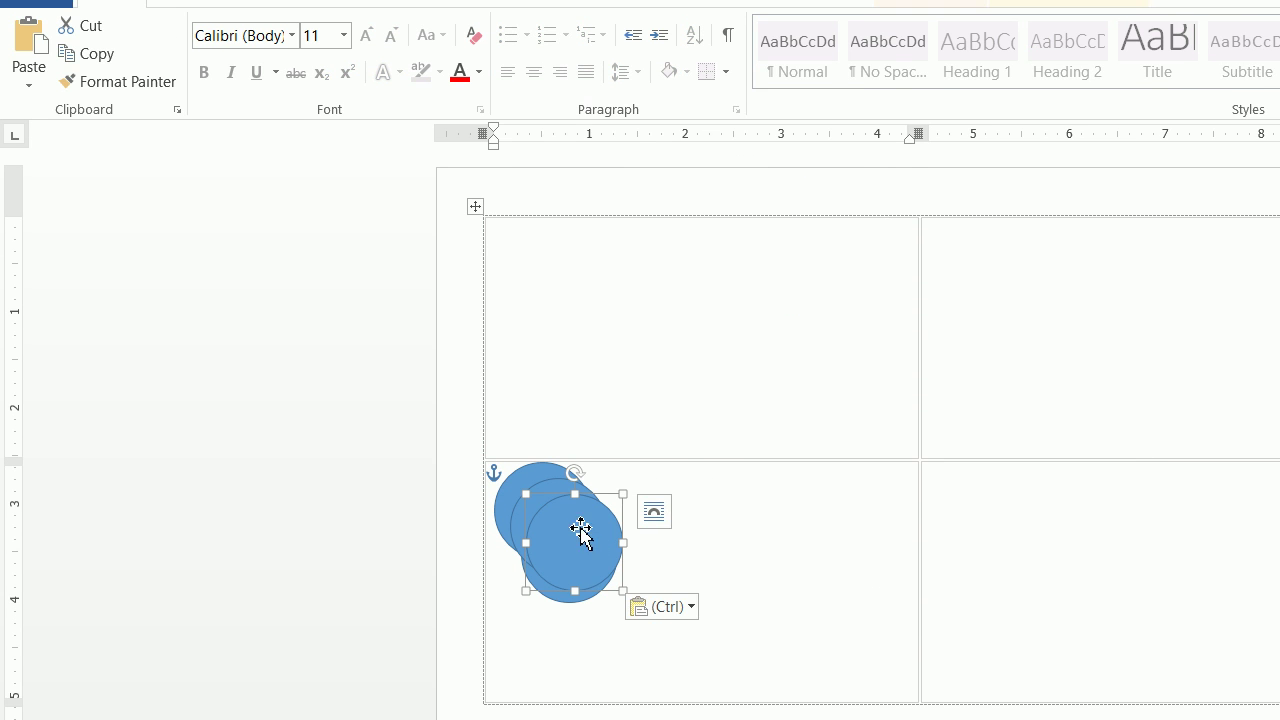
Move the frontmost circle onto the row boundary near the table's center and enlarge it to 1.21" wide with a matching height
left_click_drag(570, 536, 857, 457)
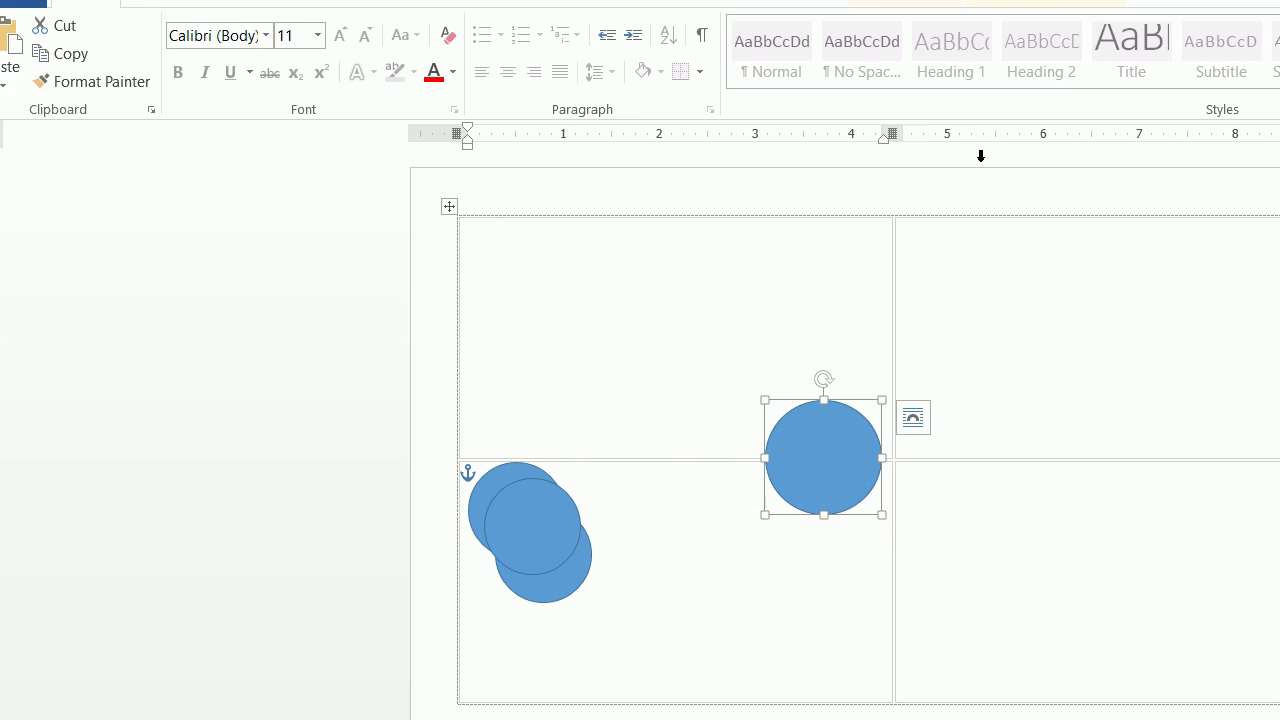
left_click(849, 52)
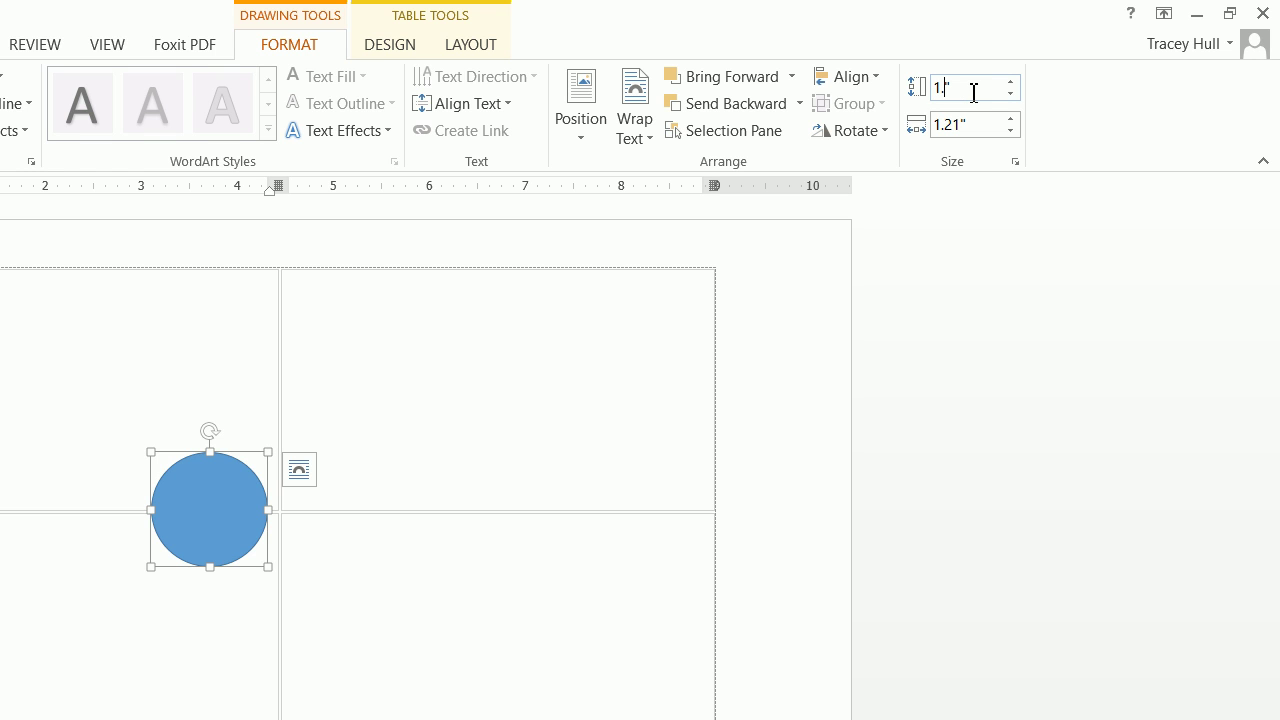
key("Return")
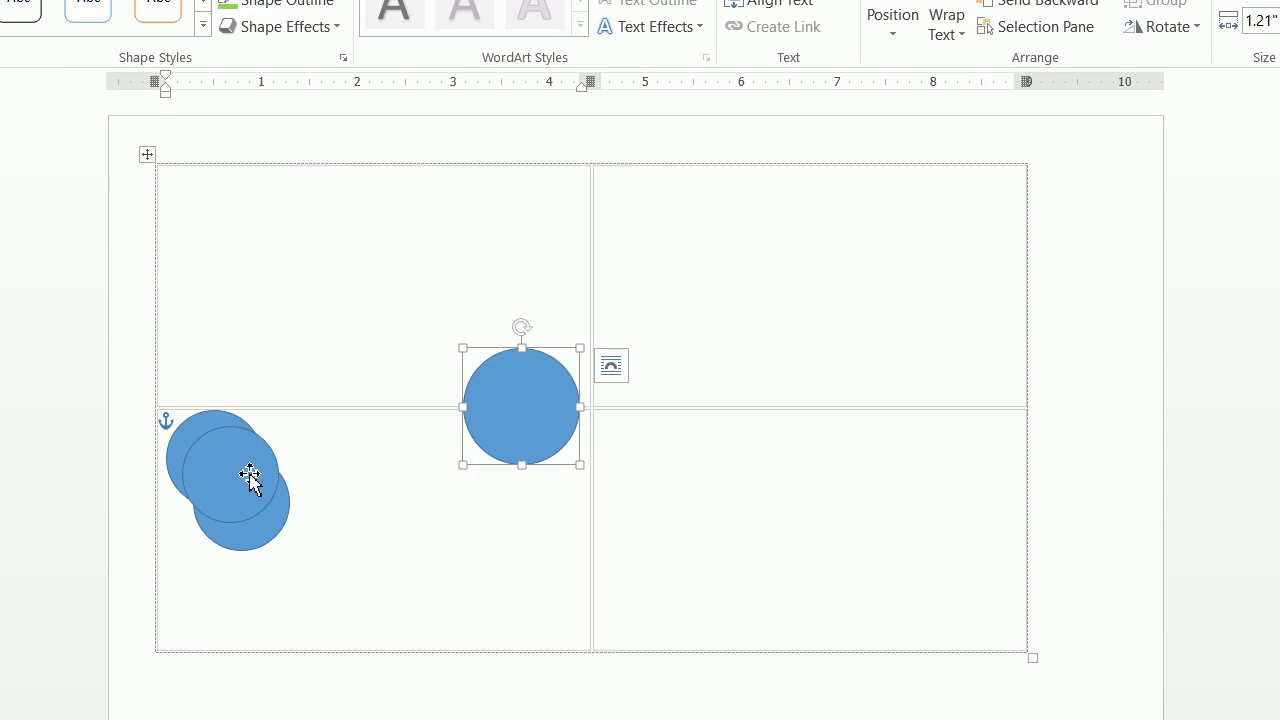
Move the frontmost overlapping circle onto the bottom edge of the lower-left cell and shrink it to about 0.9" across
left_click_drag(250, 474, 446, 646)
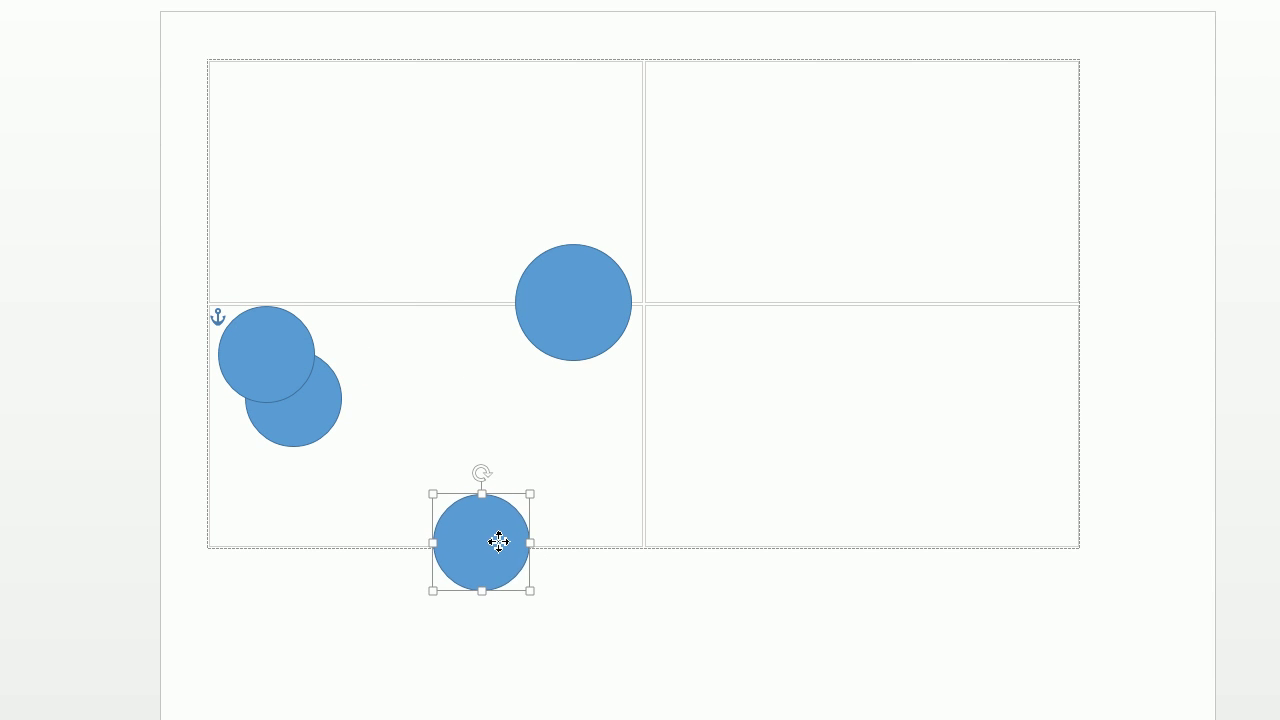
left_click_drag(498, 541, 511, 541)
left_click_drag(543, 589, 535, 580)
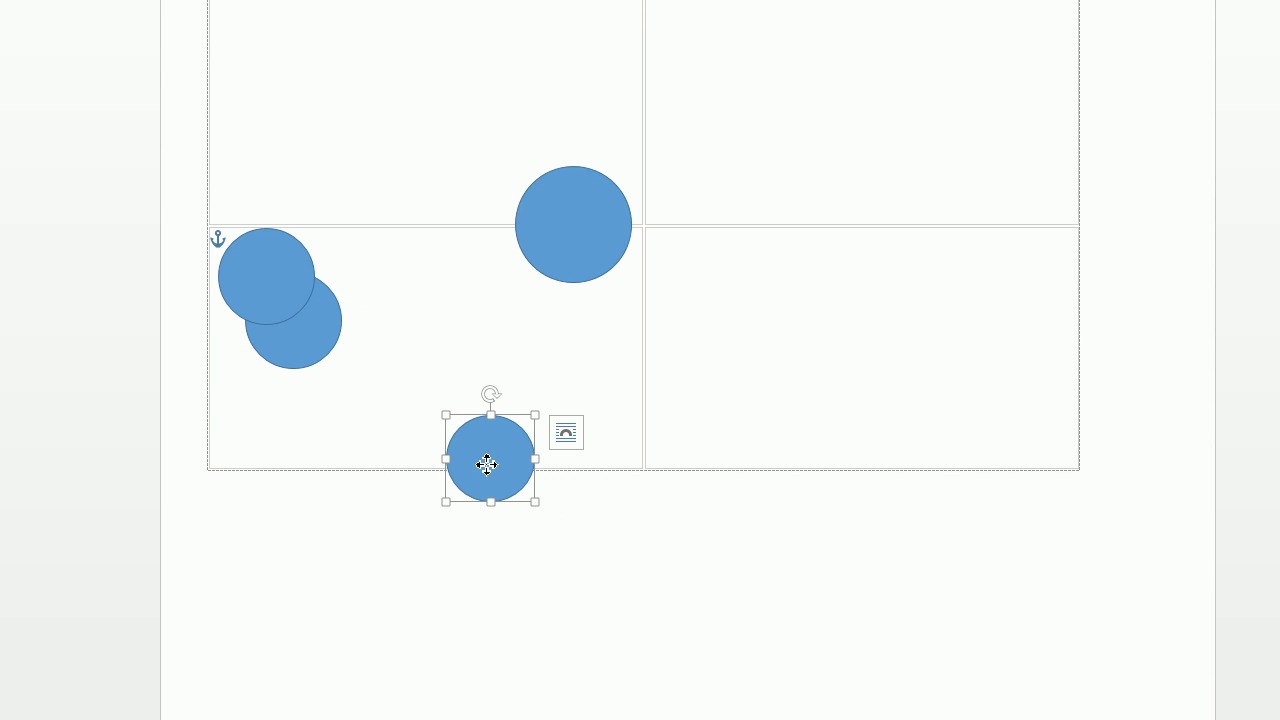
left_click_drag(486, 464, 496, 471)
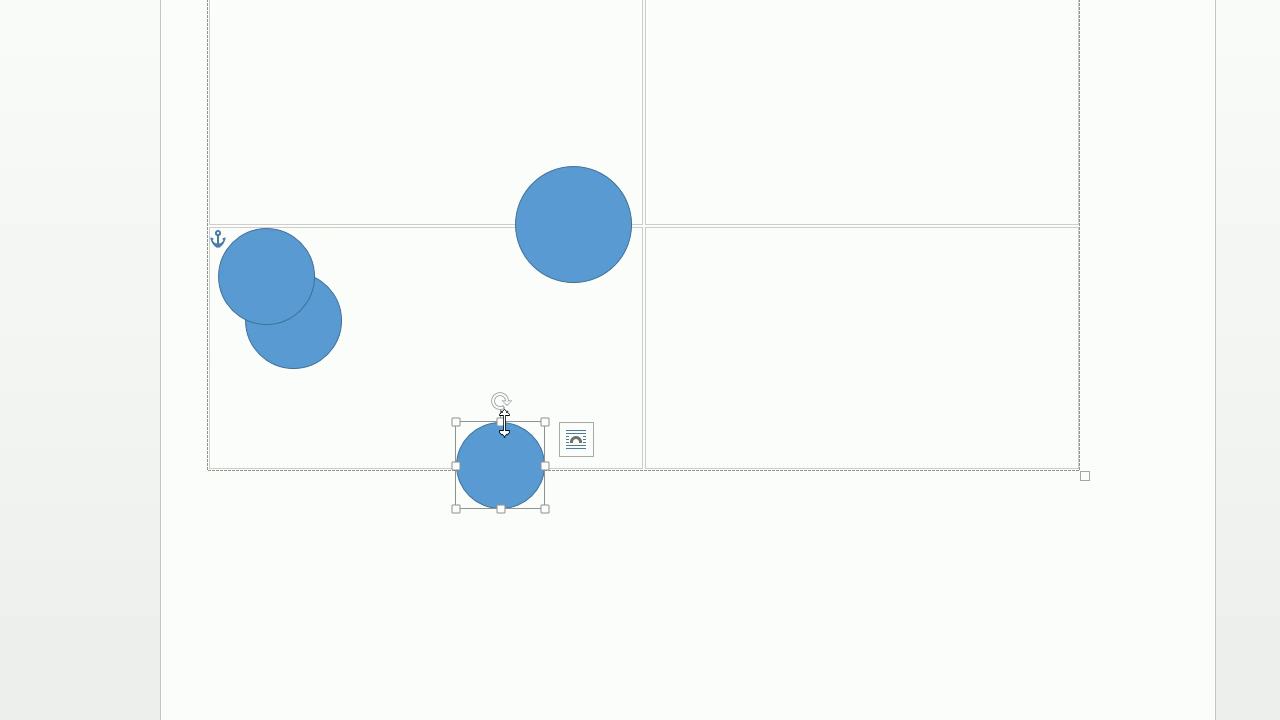
Shrink the front circle of the remaining overlapping pair and set its height and width to 0.75"
left_click(300, 296)
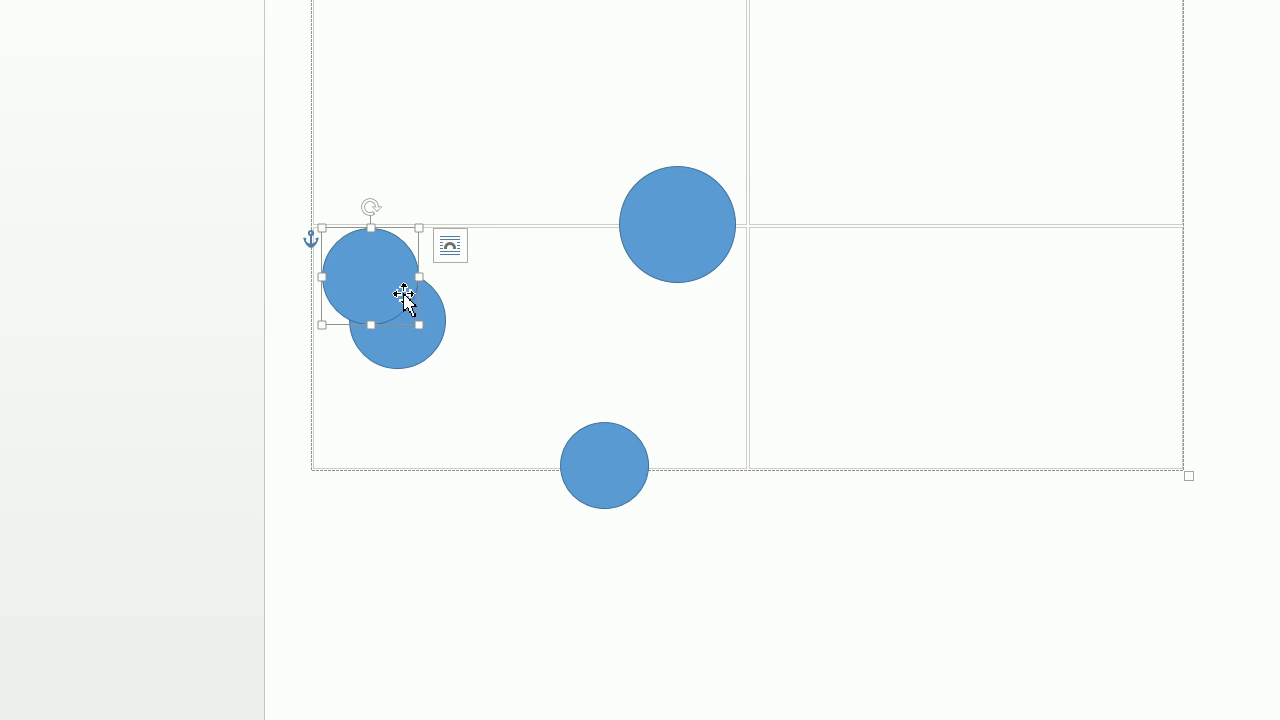
left_click_drag(420, 326, 532, 320)
left_click(1212, 14)
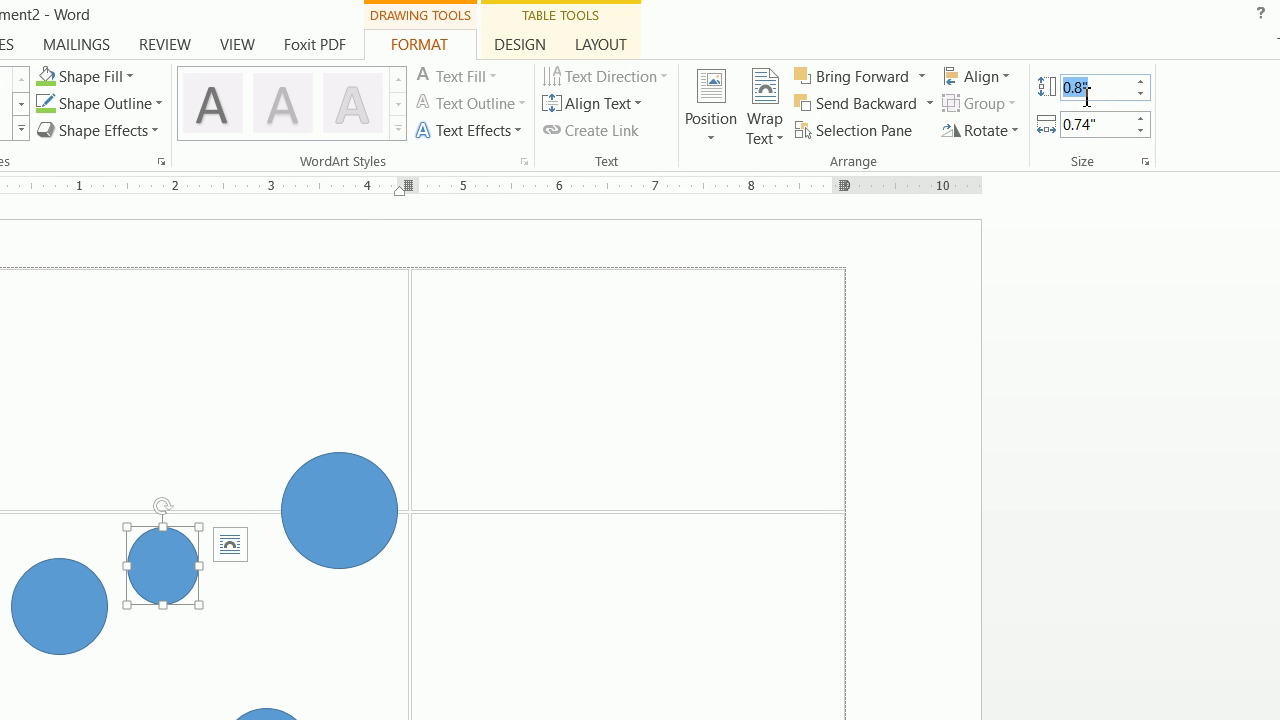
key("BackSpace")
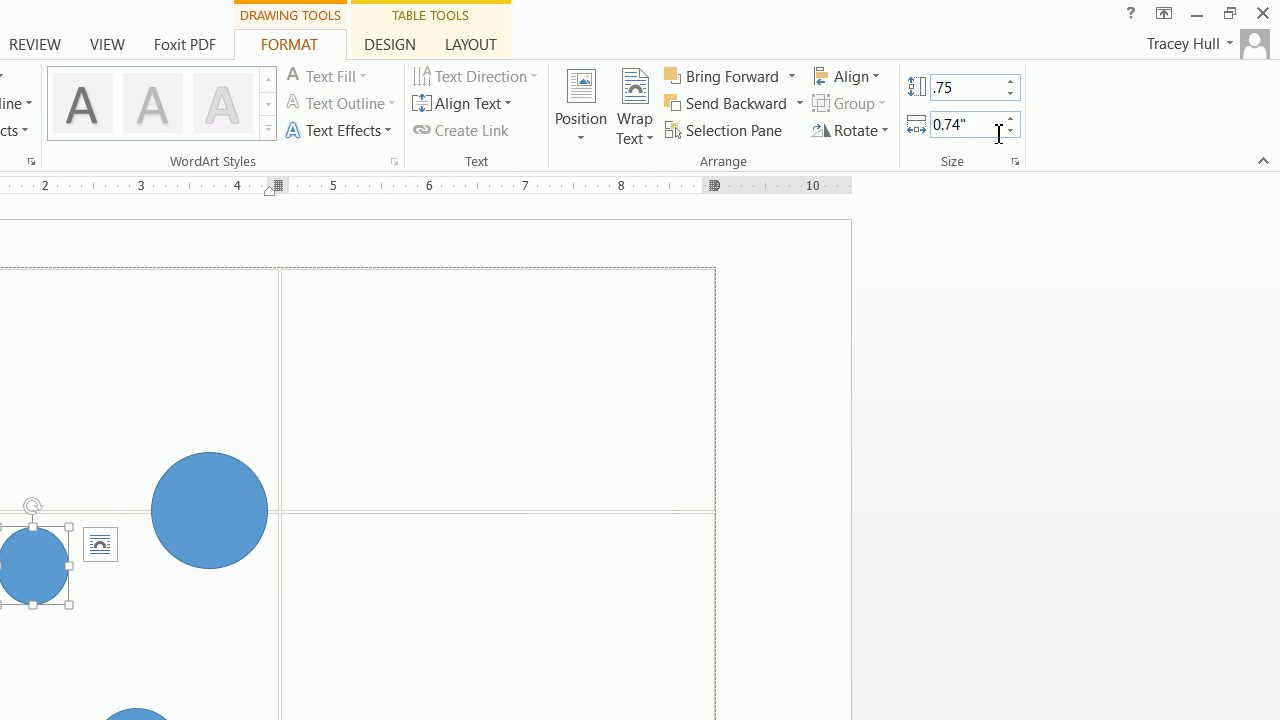
key("Return")
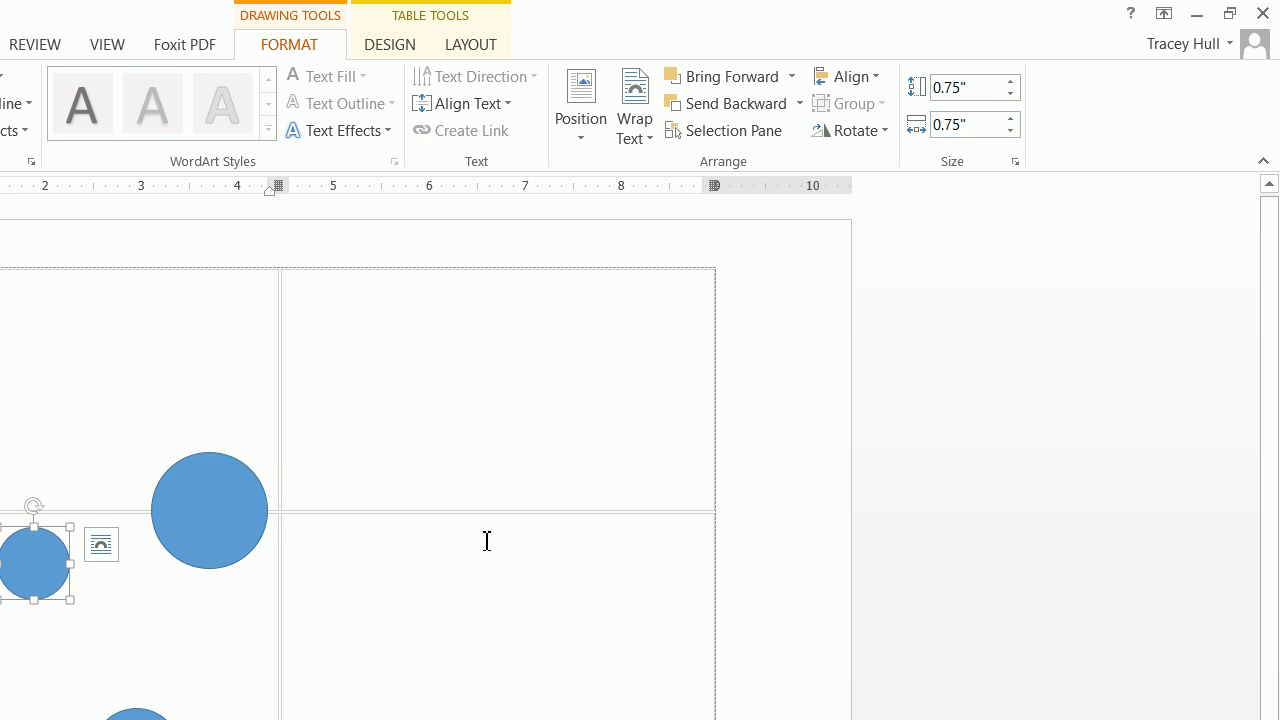
Space out the 0.75" circle and the last overlapping circle in the lower-left cell, shrinking the latter to about 0.8" across
left_click_drag(301, 340, 426, 408)
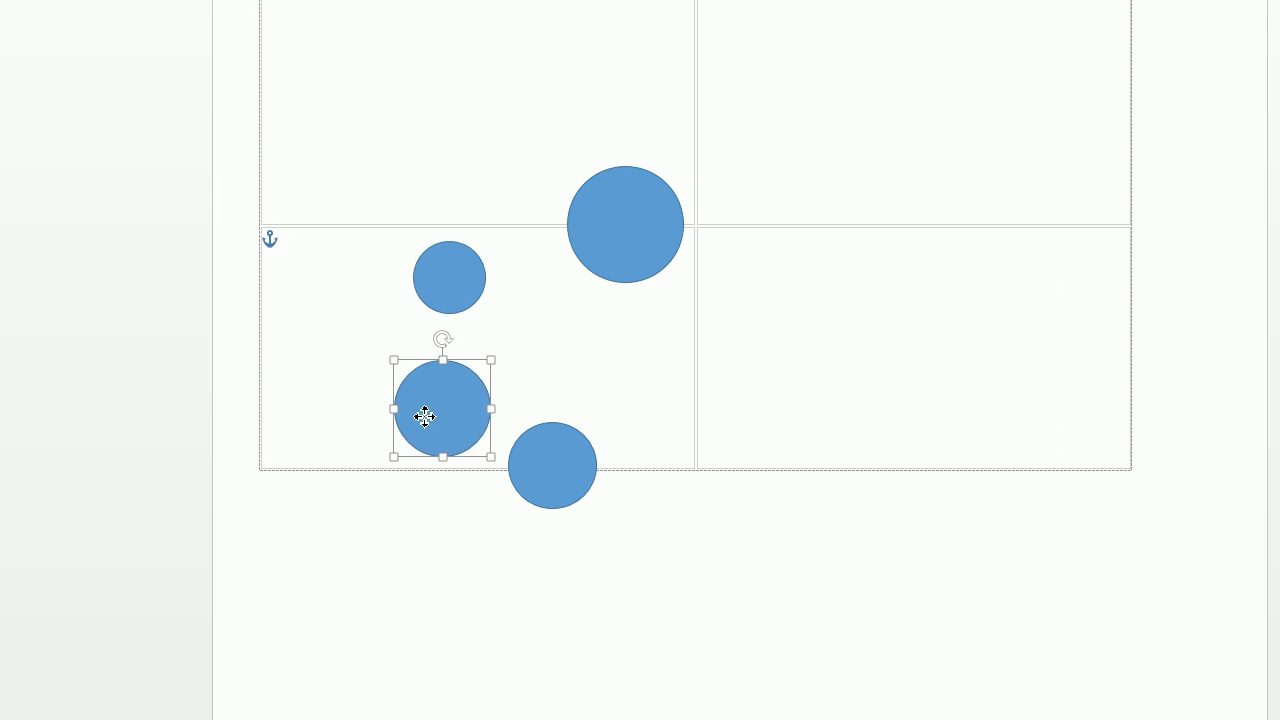
left_click_drag(429, 283, 371, 277)
left_click_drag(454, 410, 457, 382)
left_click_drag(495, 422, 460, 397)
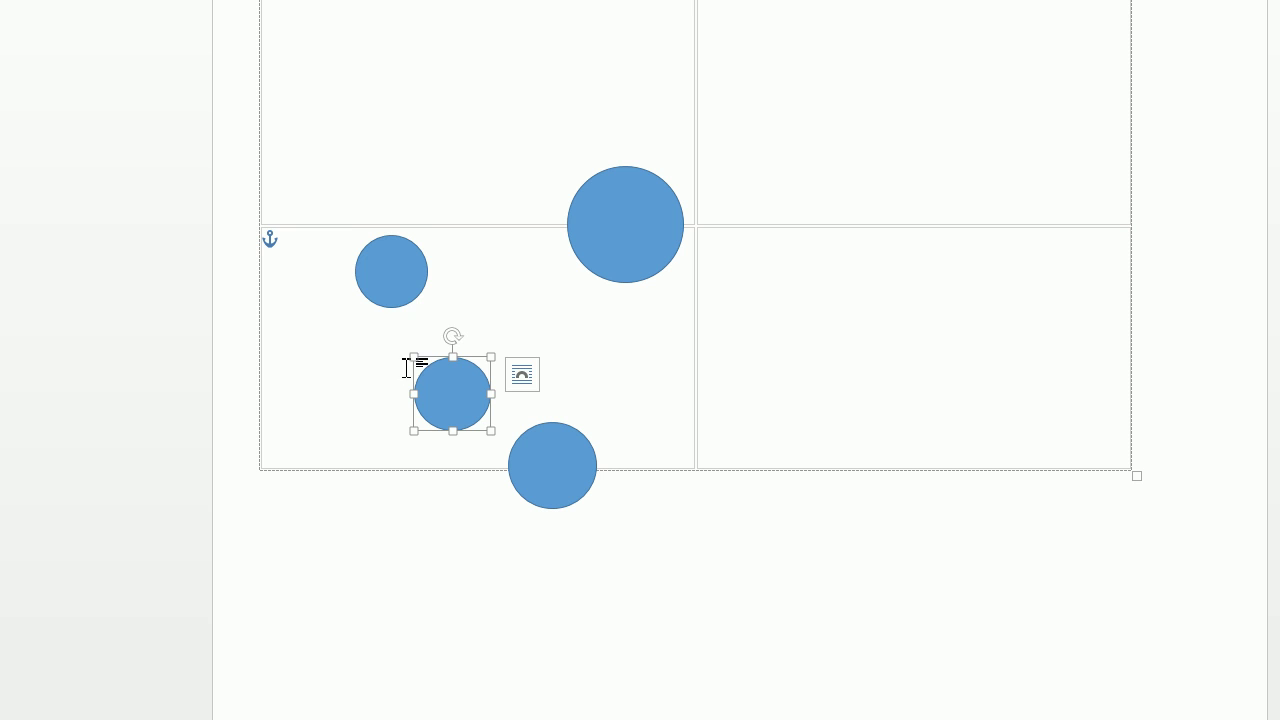
Shrink the upper circle in the lower-left cell to about 0.65" across and copy it
left_click(370, 271)
left_click_drag(428, 308, 394, 296)
right_click(394, 296)
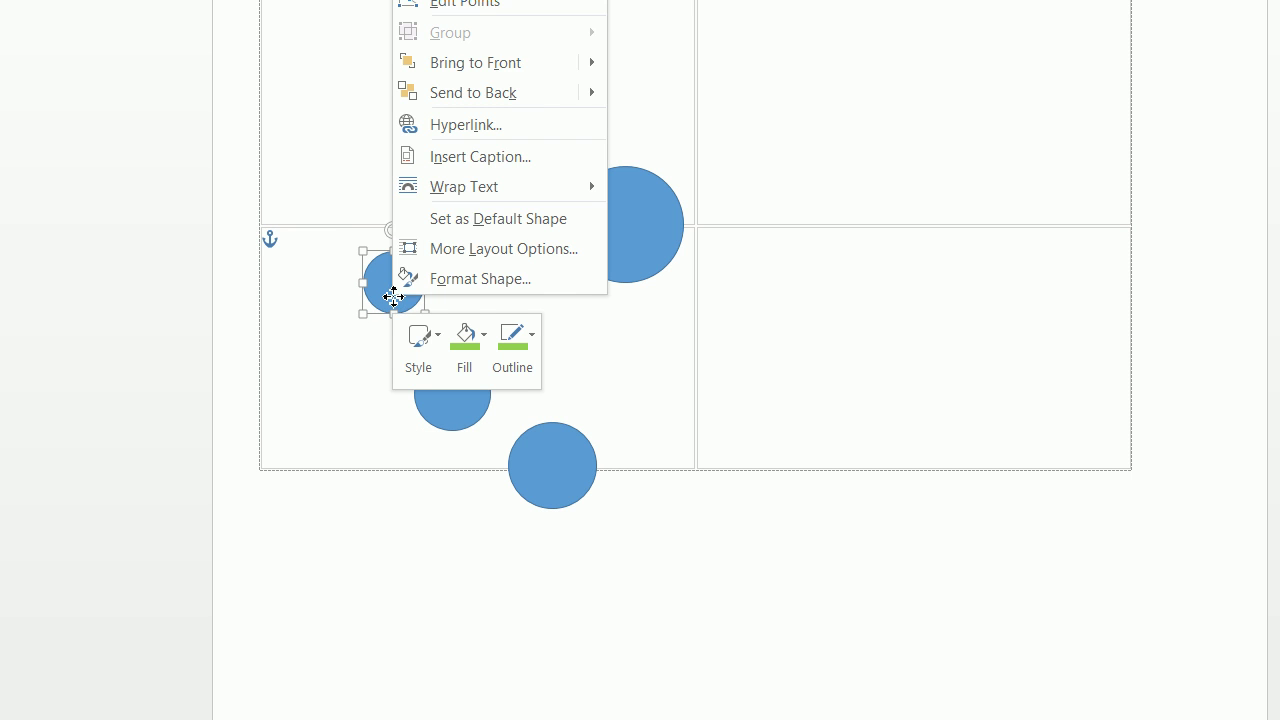
key("Escape")
Paste a duplicate of the small circle below the table and move it to the table's left edge on the row boundary
left_click(345, 518)
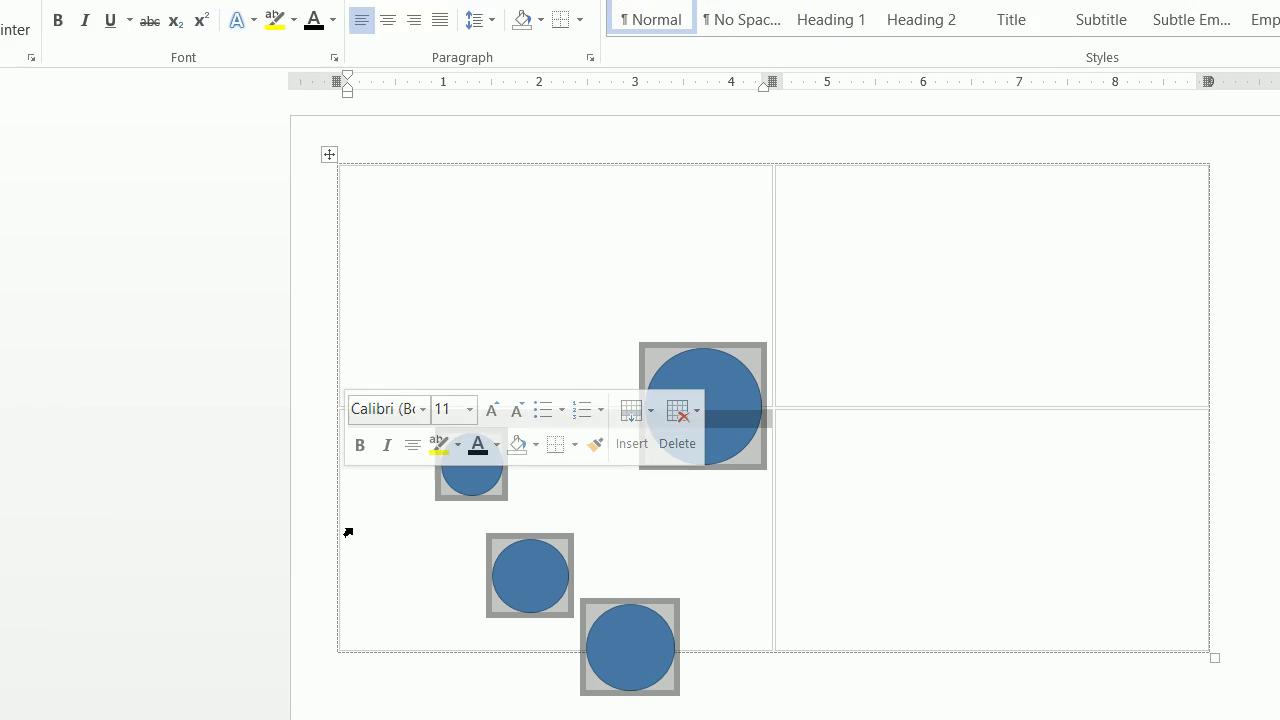
left_click(383, 527)
right_click(383, 527)
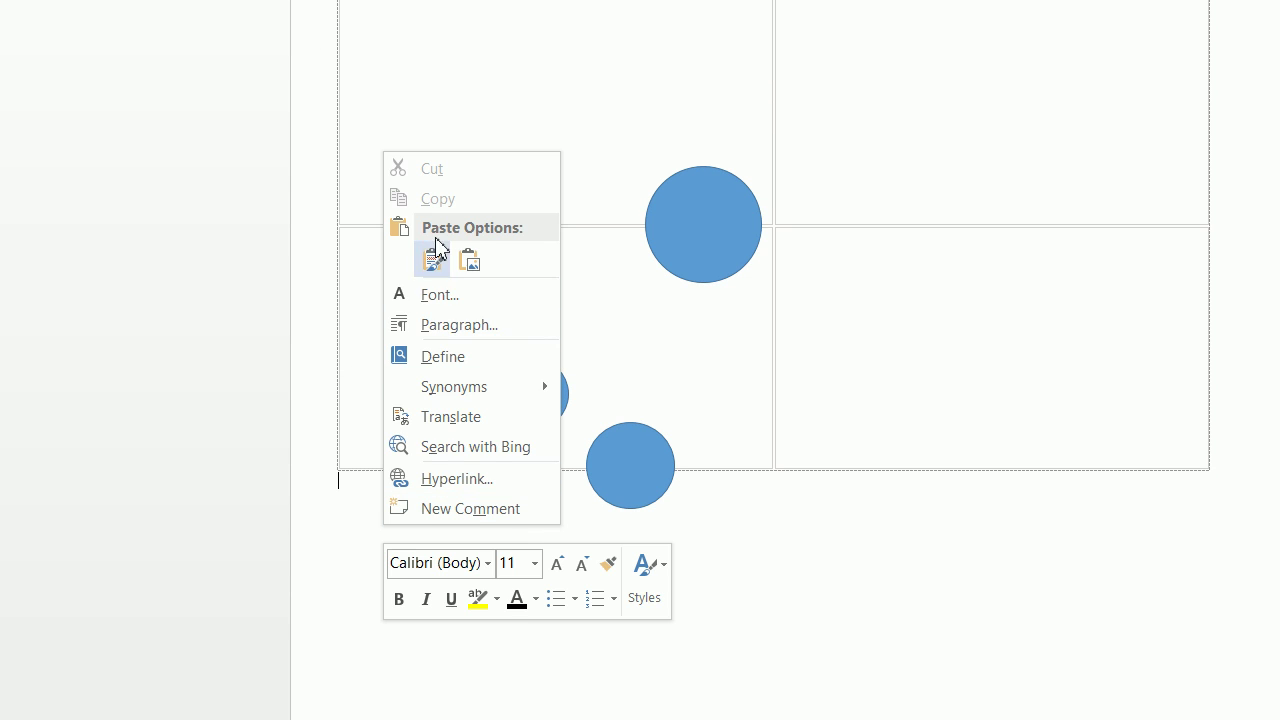
left_click(432, 261)
left_click_drag(380, 494, 391, 238)
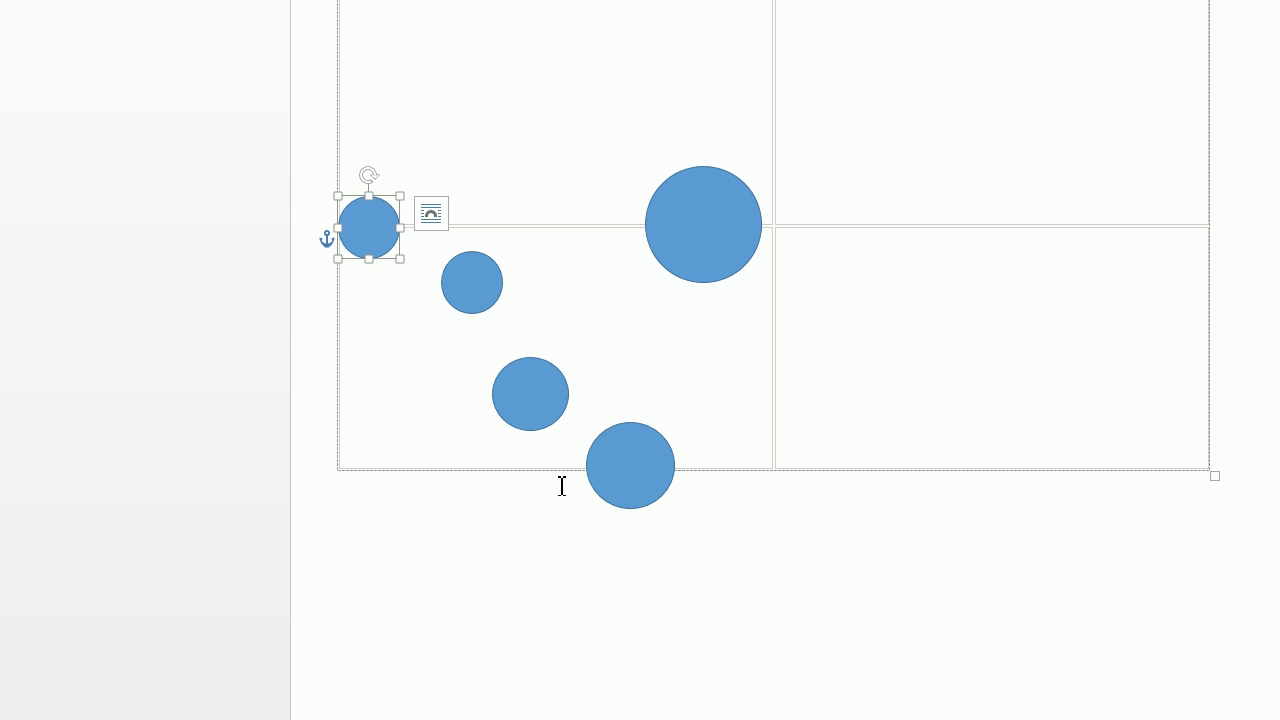
Copy the largest circle, paste a duplicate below the table, and move it into the bottom-left corner of the lower-left cell
right_click(731, 225)
left_click(750, 269)
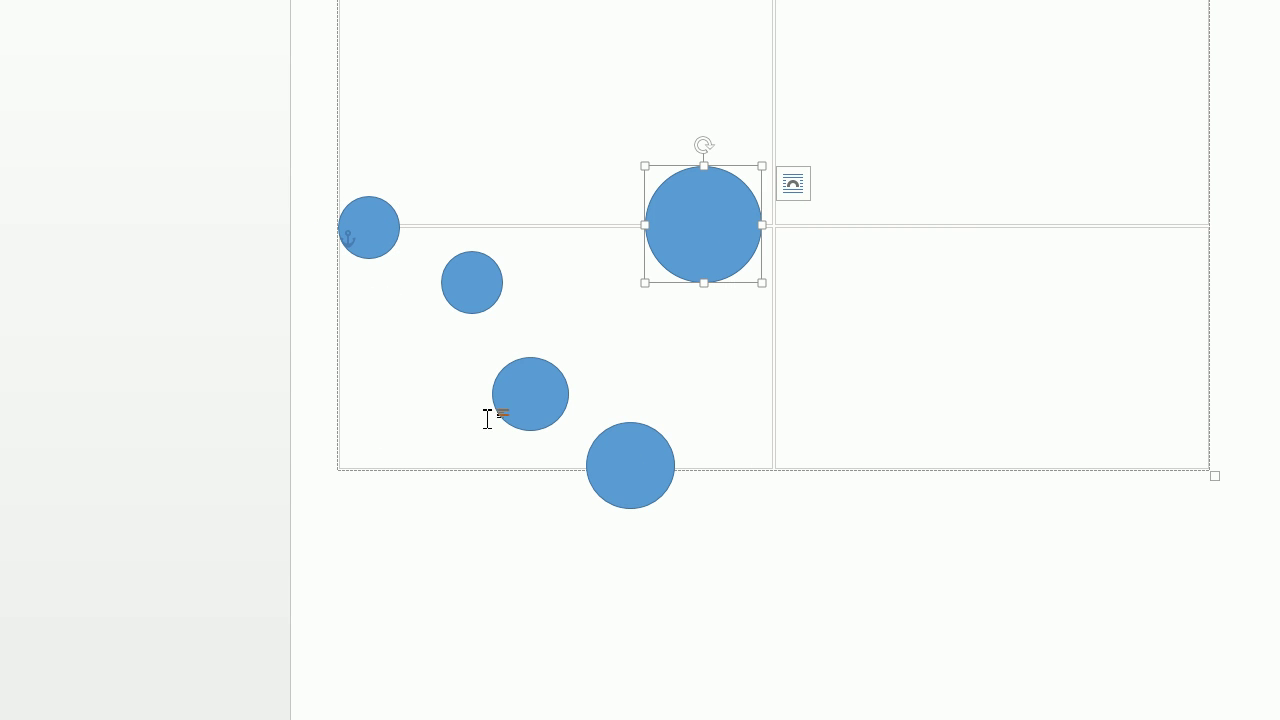
left_click(440, 518)
right_click(437, 517)
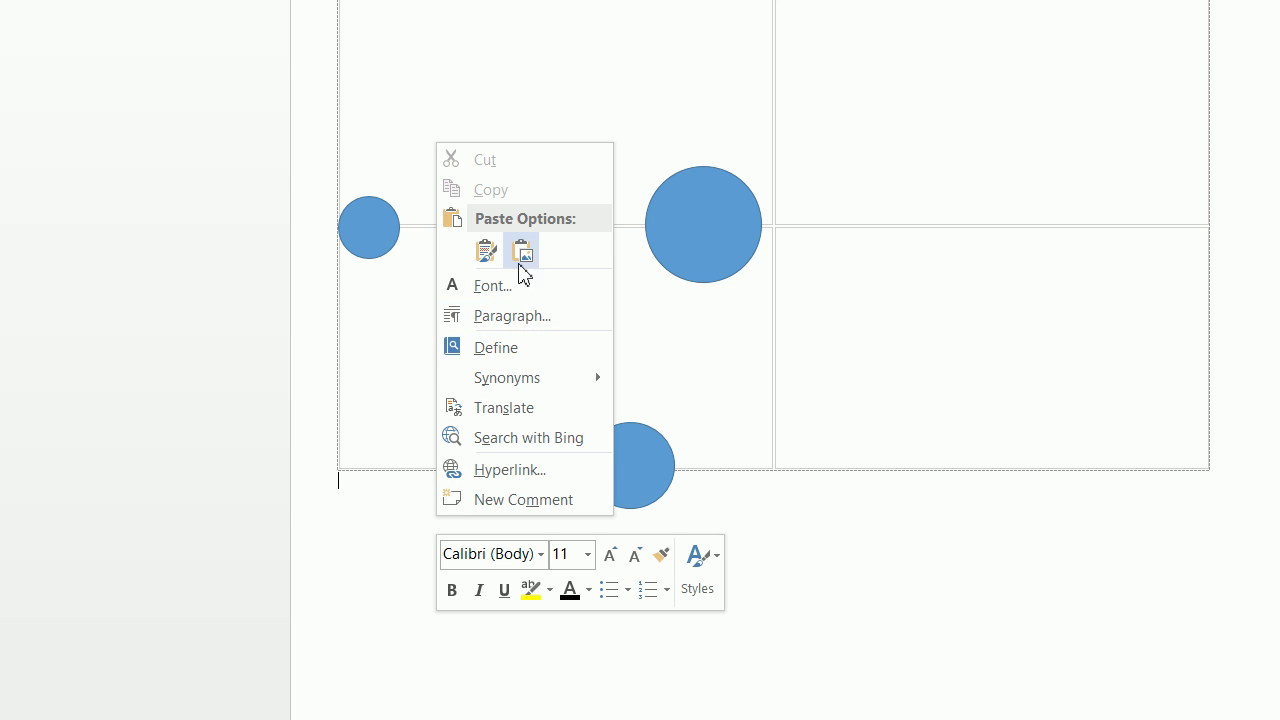
left_click(487, 254)
left_click_drag(371, 514, 389, 410)
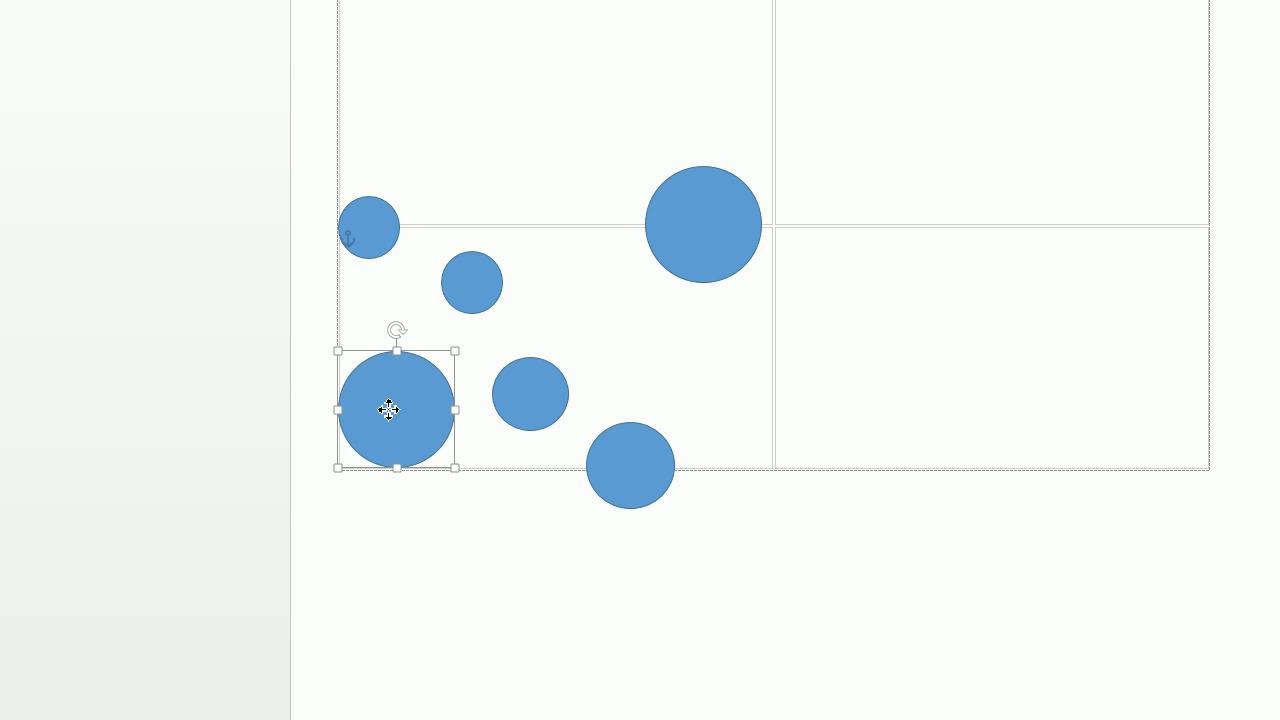
Copy the large circle near the table's center and paste a duplicate into the upper-left cell
left_click(707, 207)
right_click(708, 206)
left_click(737, 250)
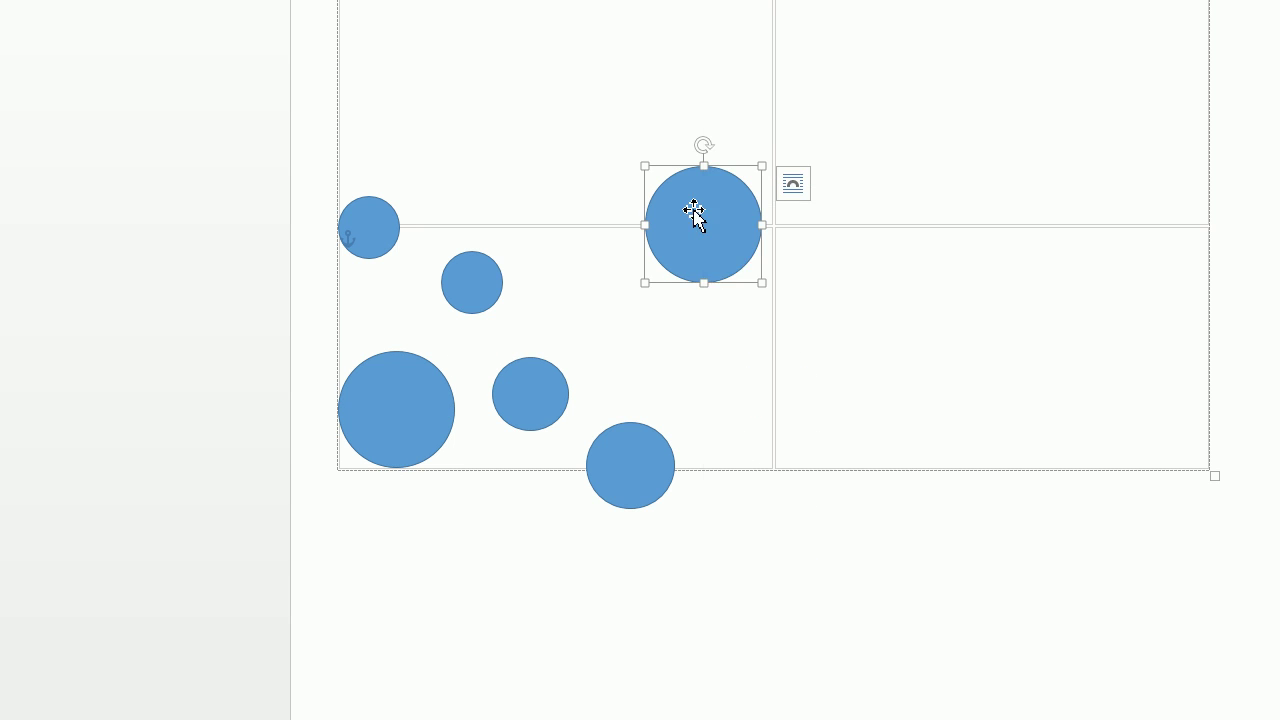
left_click(605, 183)
right_click(605, 183)
left_click(653, 290)
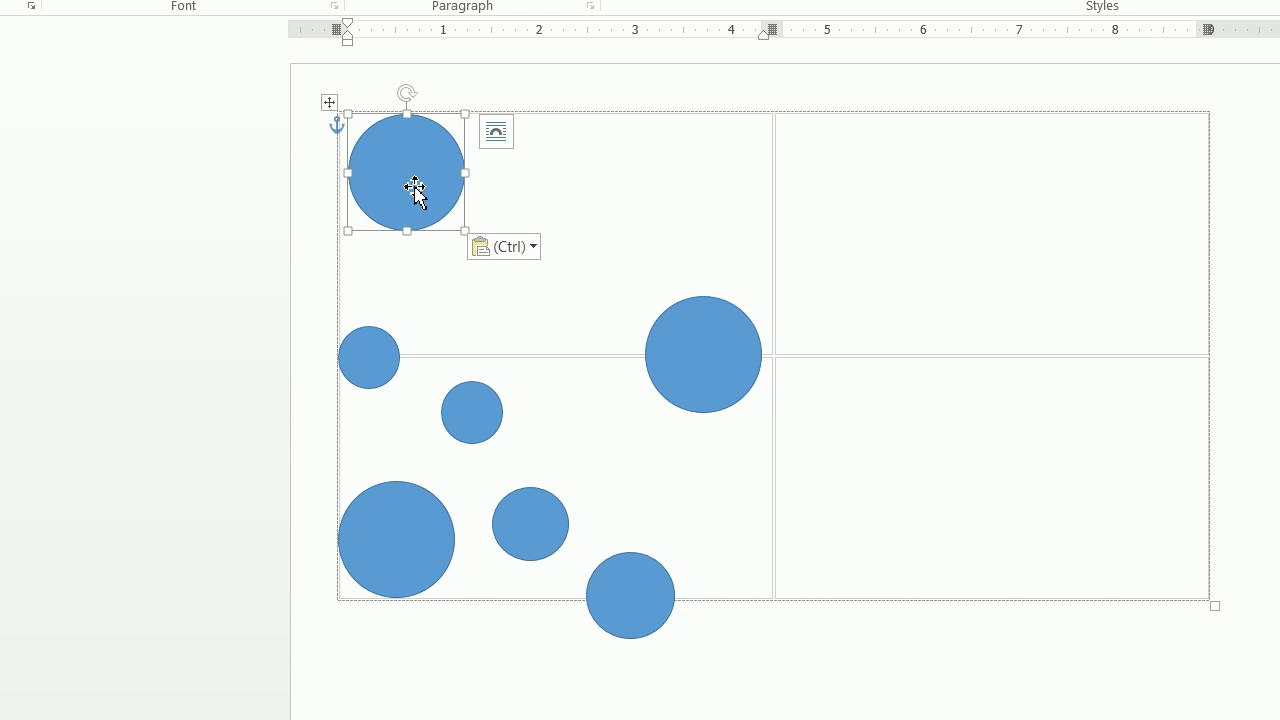
Copy the small circle in the lower-left cell, paste it into the upper-left cell, and move the duplicate toward that cell's right side
left_click(446, 340)
left_click(468, 407)
right_click(467, 404)
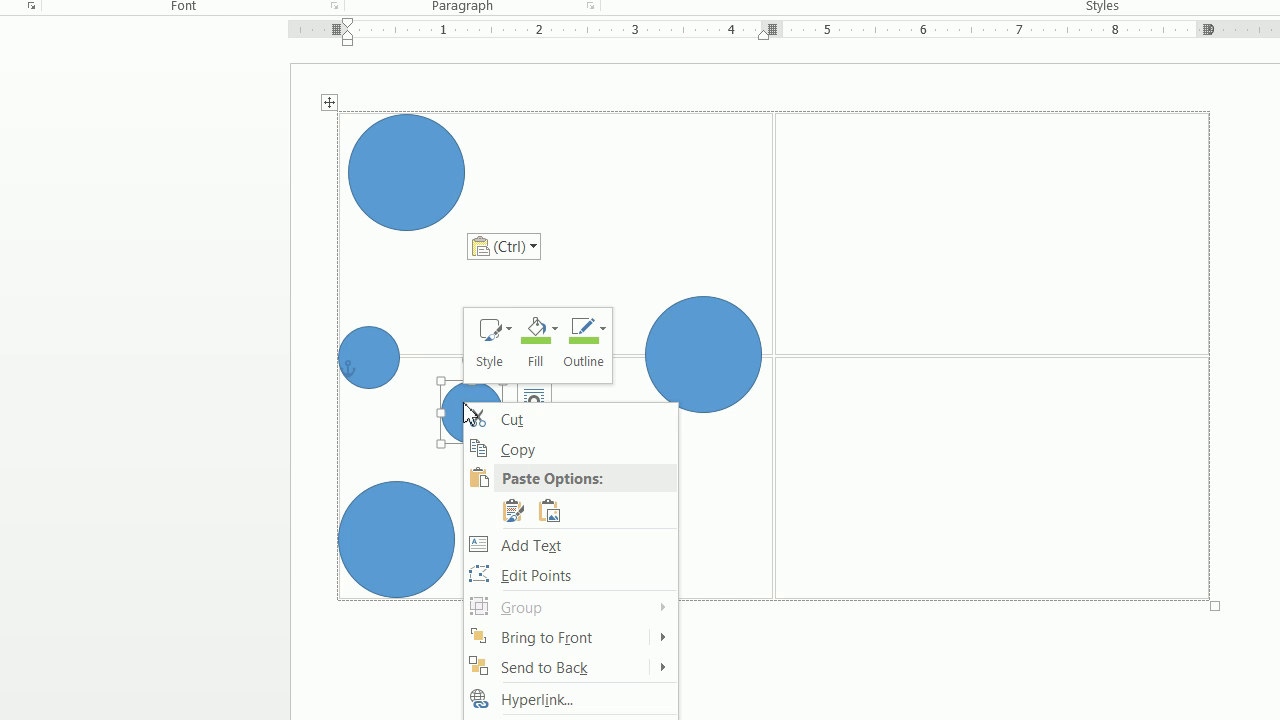
left_click(505, 450)
right_click(570, 222)
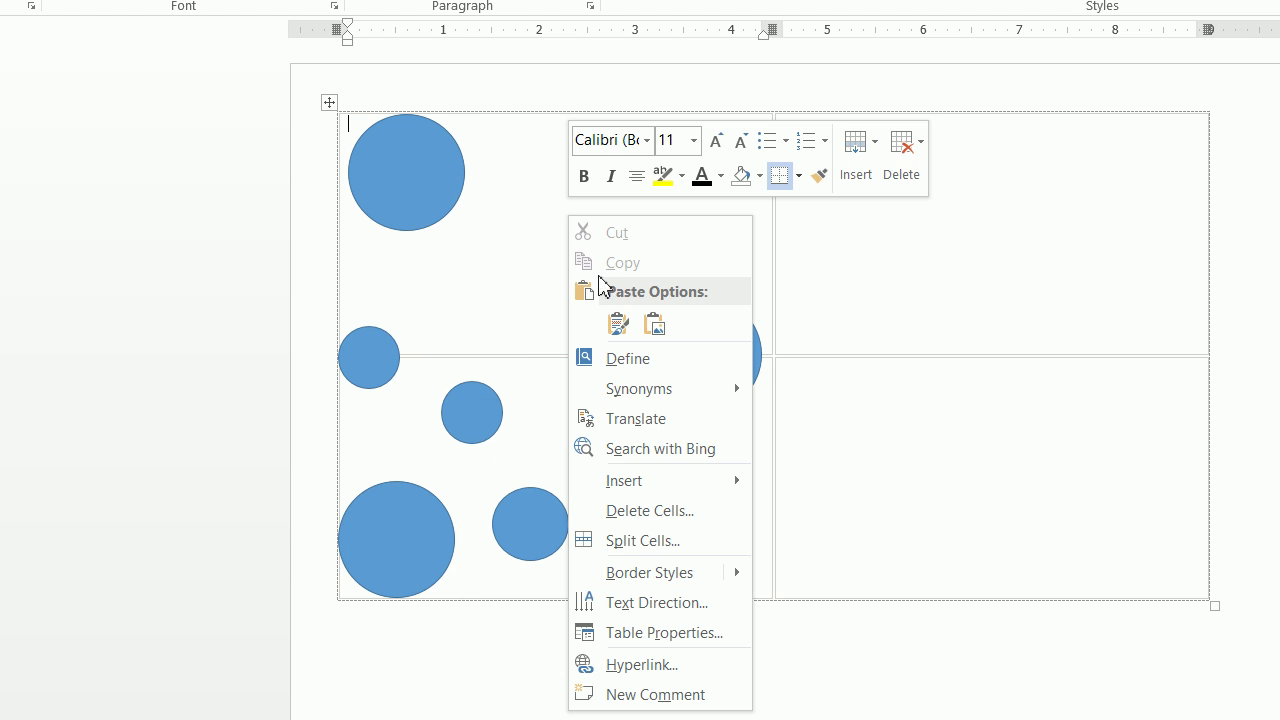
left_click(617, 323)
left_click_drag(417, 145, 684, 186)
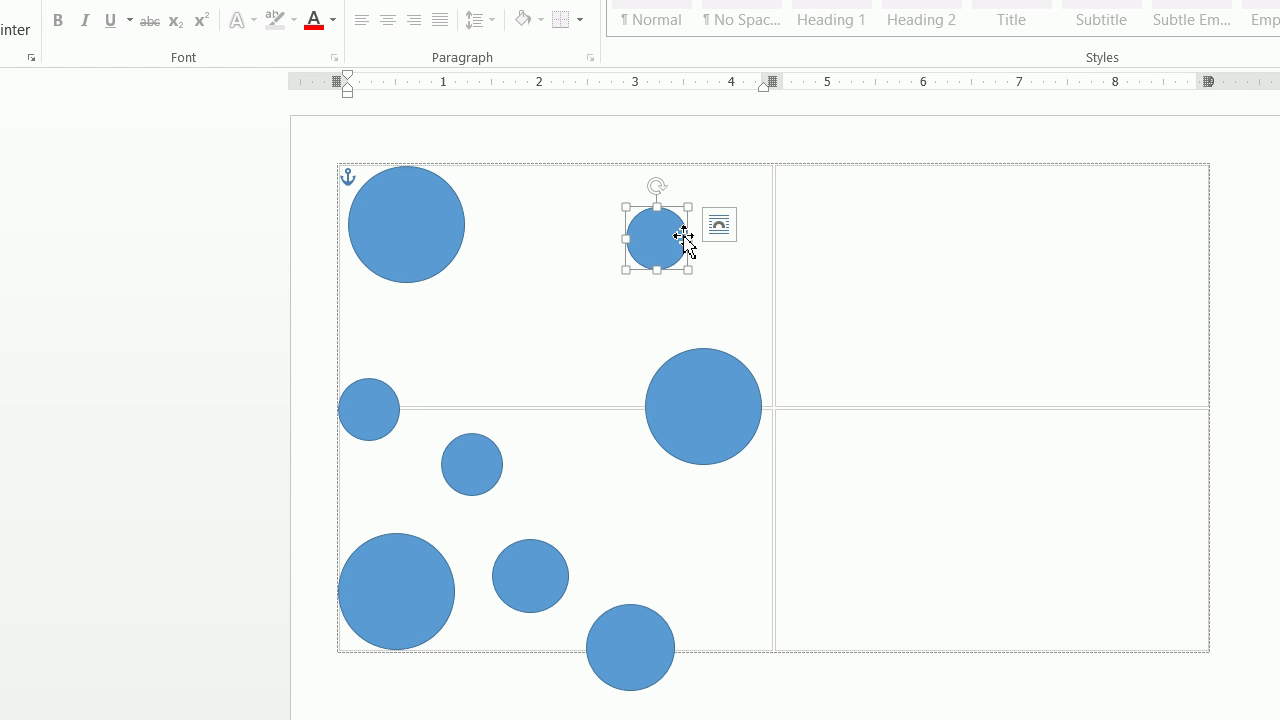
Paste the small circle again in place of the selected duplicate and move it near the upper-right corner of the upper-left cell
right_click(538, 290)
left_click(584, 392)
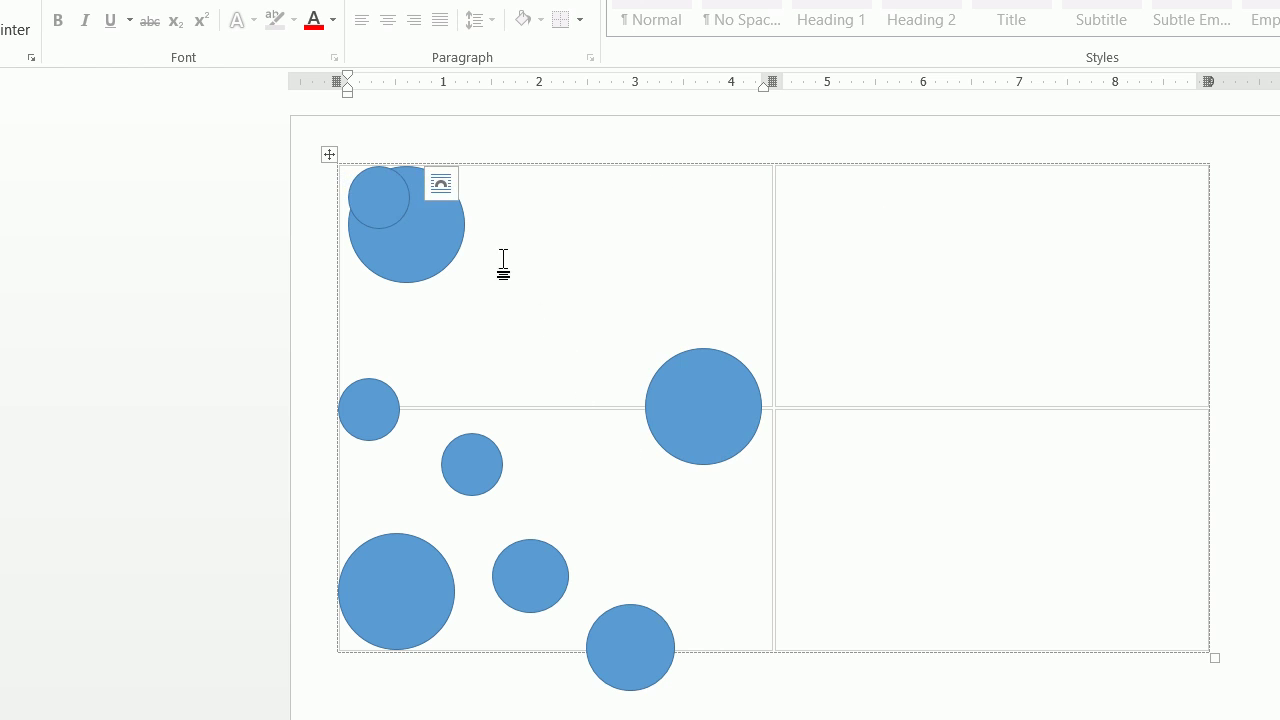
left_click_drag(415, 215, 697, 234)
Paste another small circle into the upper-left cell, move it to the middle of the cell, and enlarge it to about 0.95" across
left_click(594, 226)
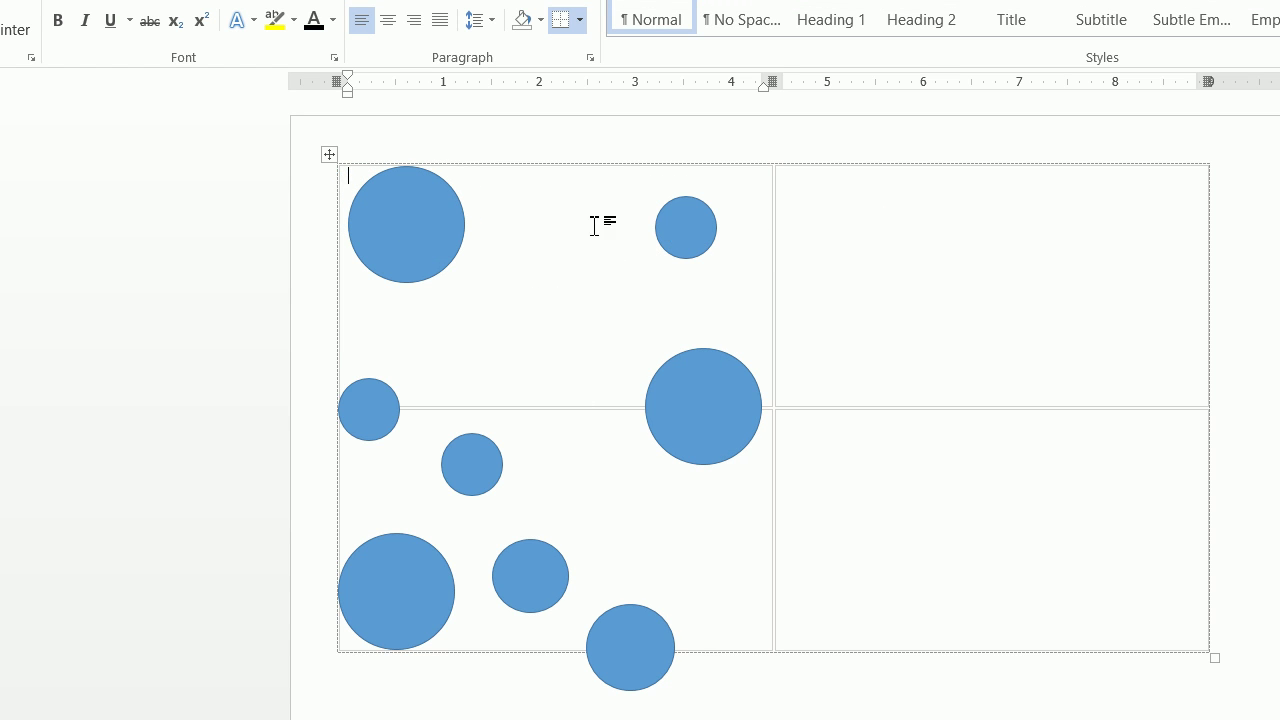
left_click(684, 222)
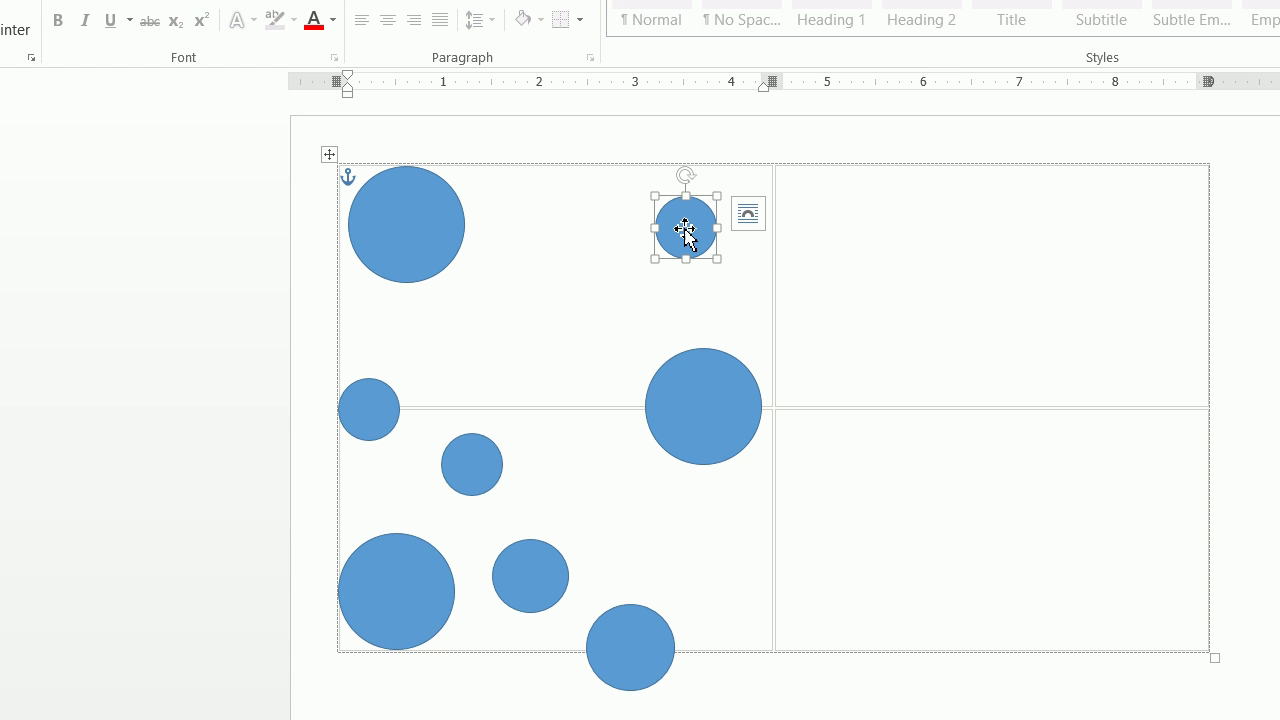
left_click(600, 258)
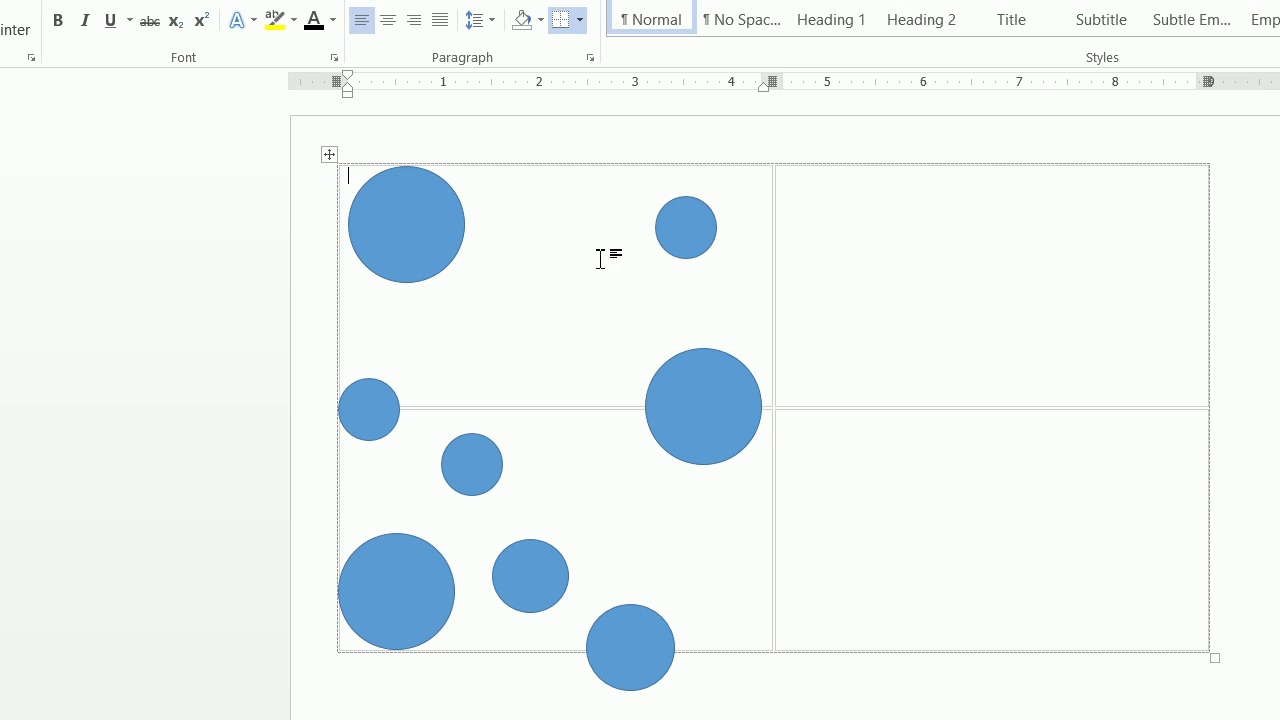
right_click(600, 258)
left_click(645, 372)
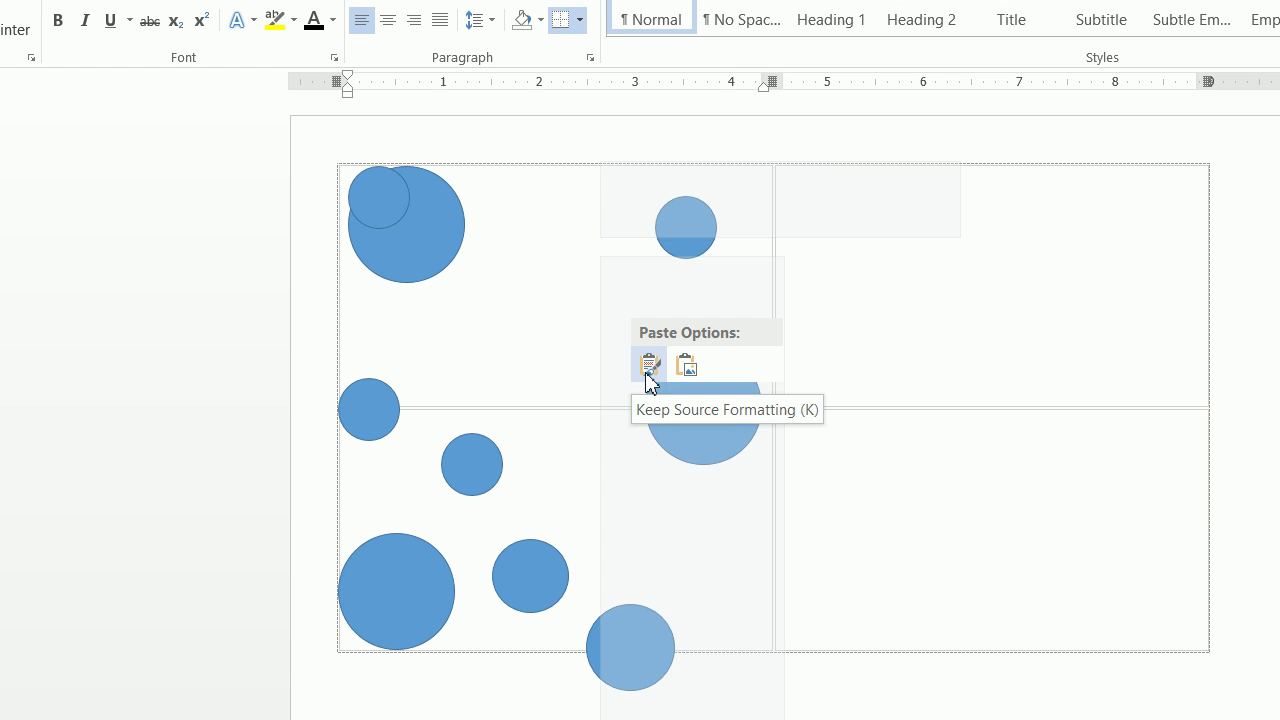
left_click_drag(383, 194, 594, 378)
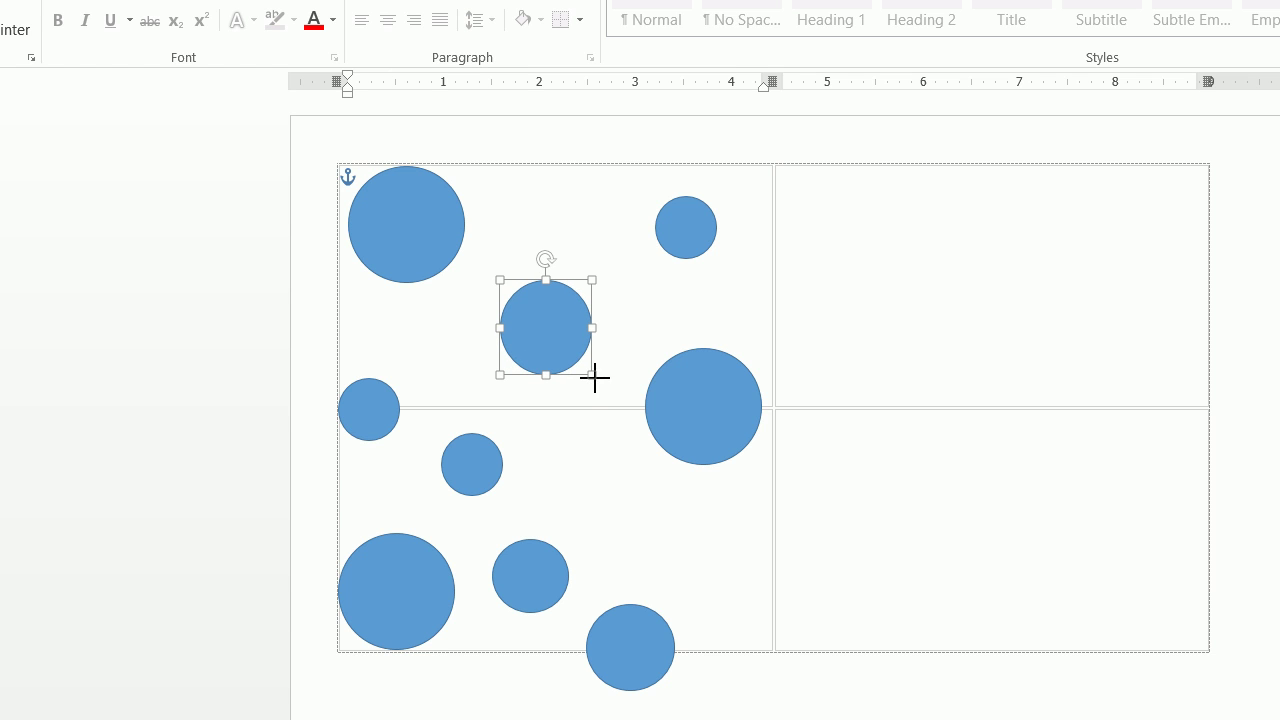
Paste one more circle, place it across the top edge of the upper-left cell, and enlarge it to about 0.95" across
right_click(464, 365)
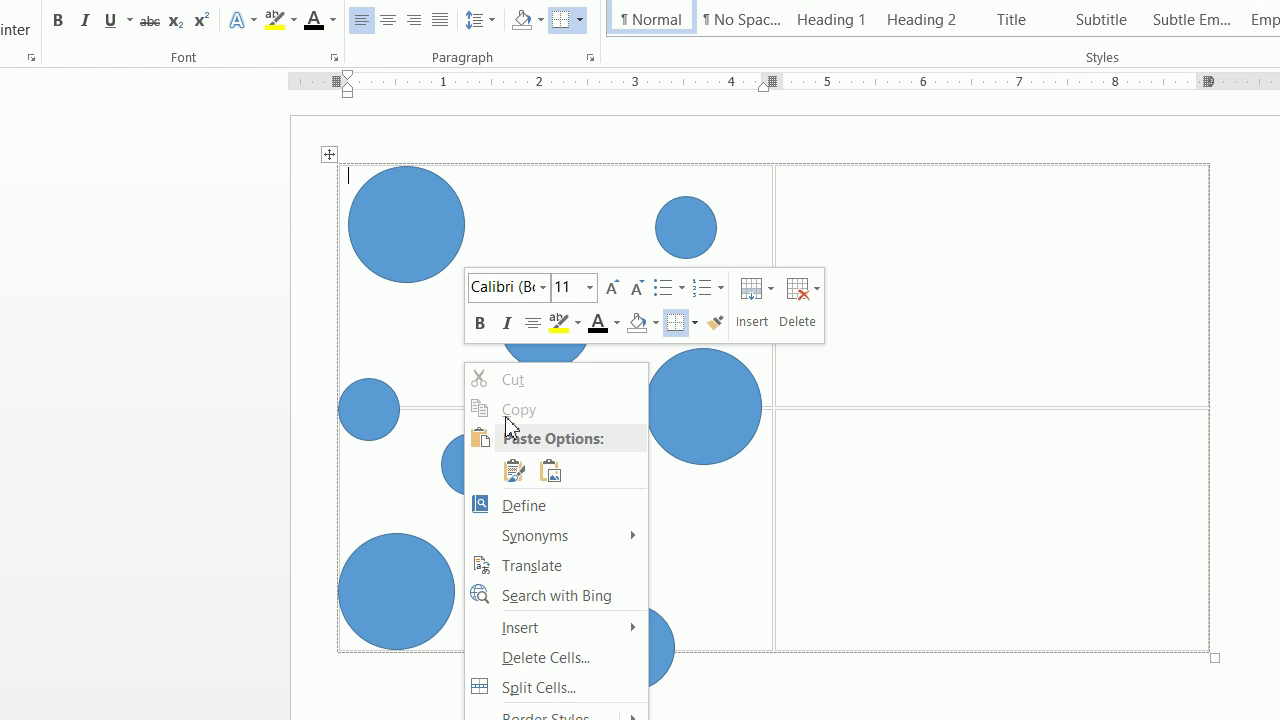
left_click(513, 475)
left_click_drag(423, 194, 629, 162)
left_click_drag(581, 214, 580, 234)
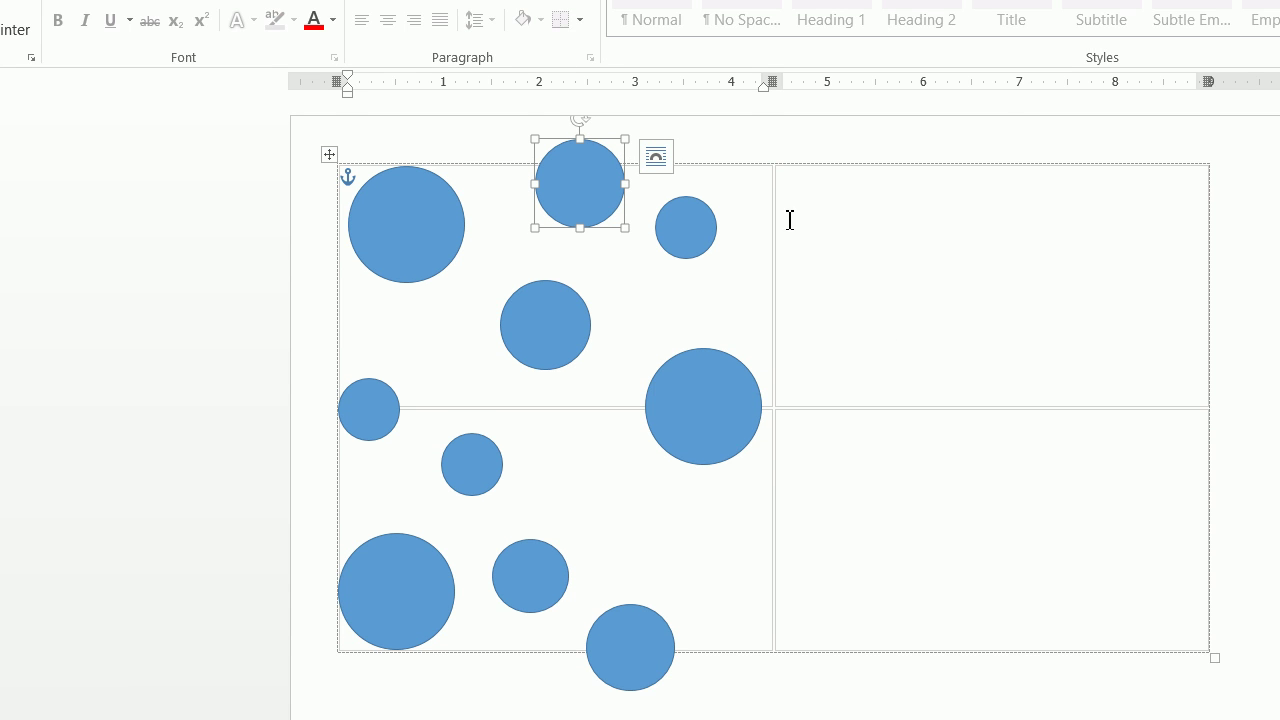
Move the small circle closer to the upper-left cell's right edge and set its fill and outline to the standard purple
left_click_drag(698, 227, 730, 215)
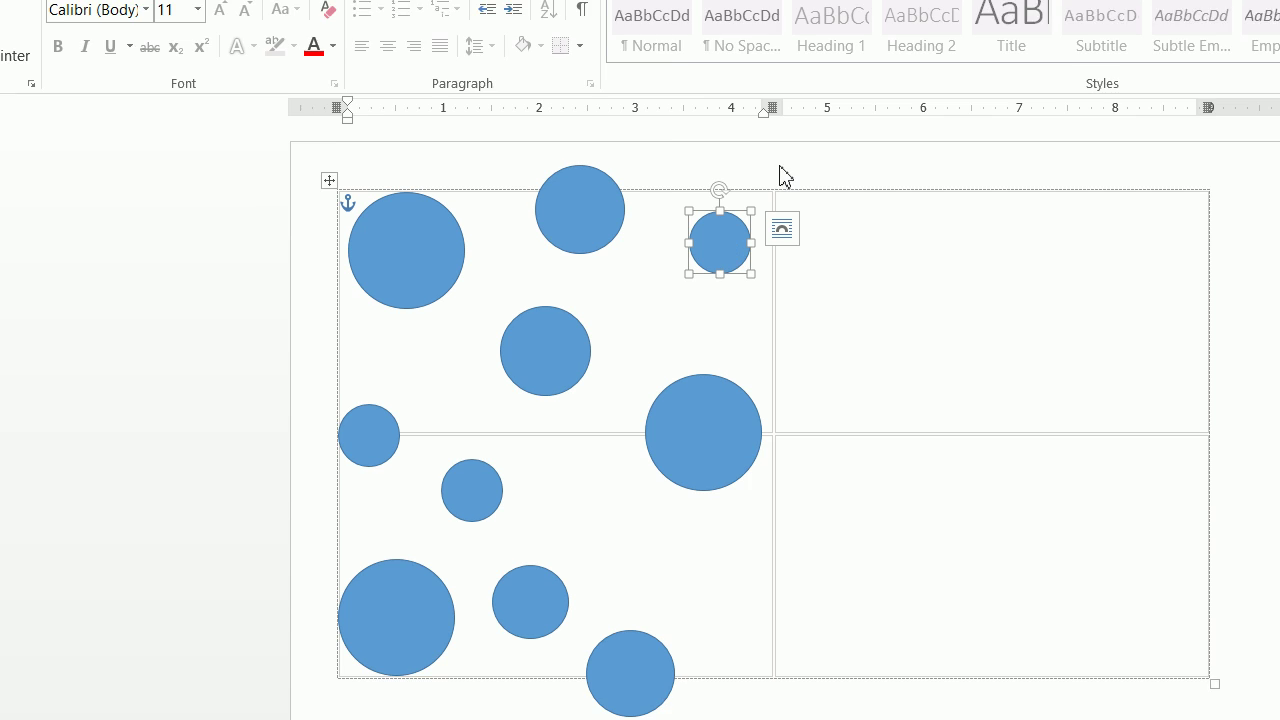
left_click(790, 45)
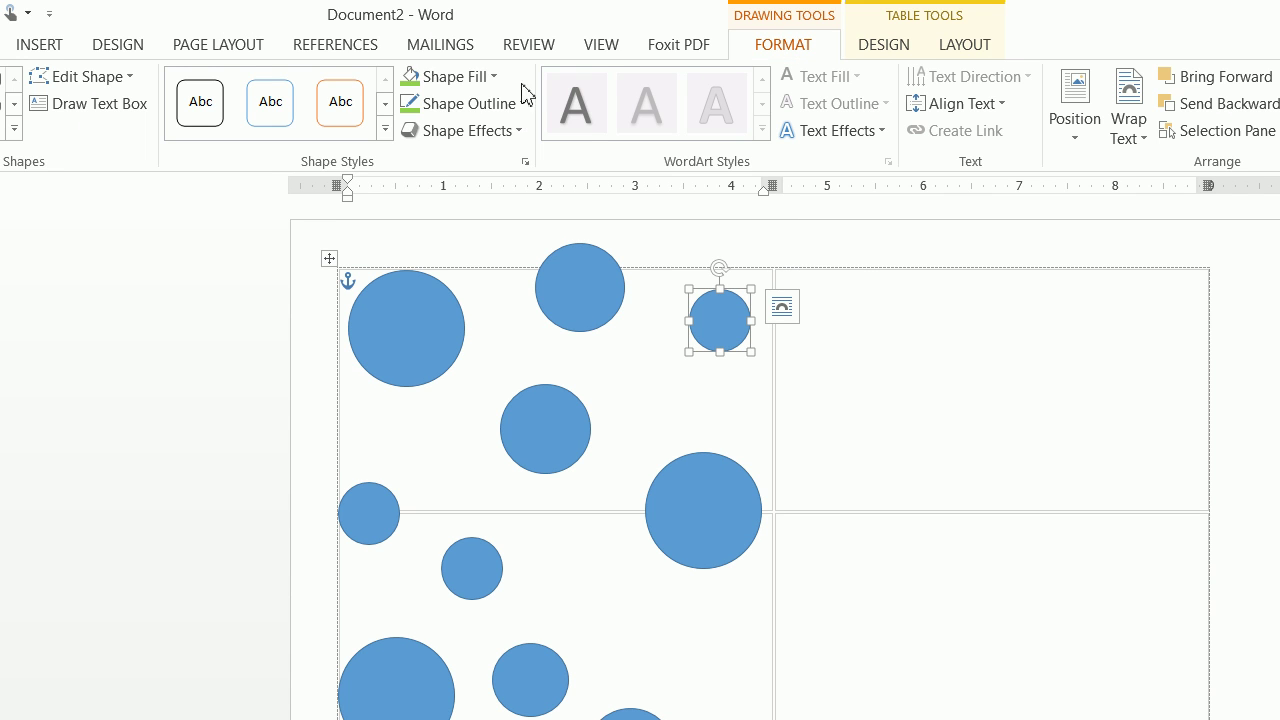
left_click(474, 78)
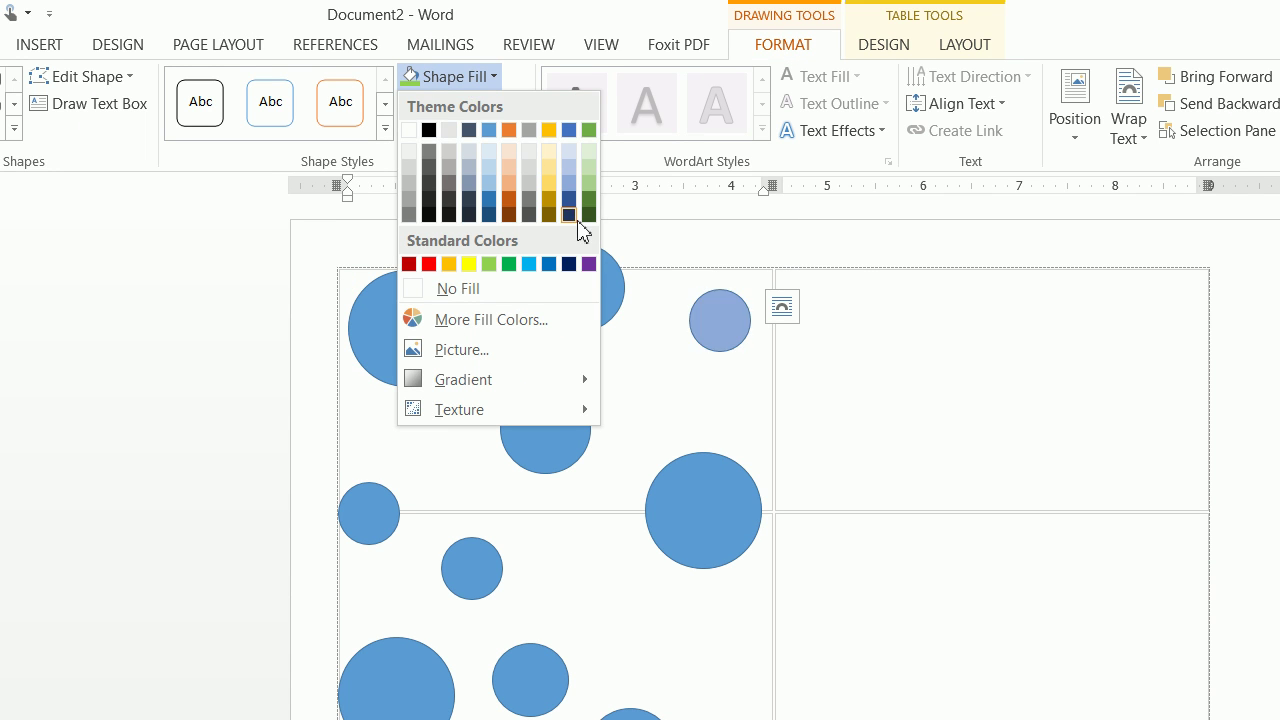
left_click(589, 263)
left_click(463, 108)
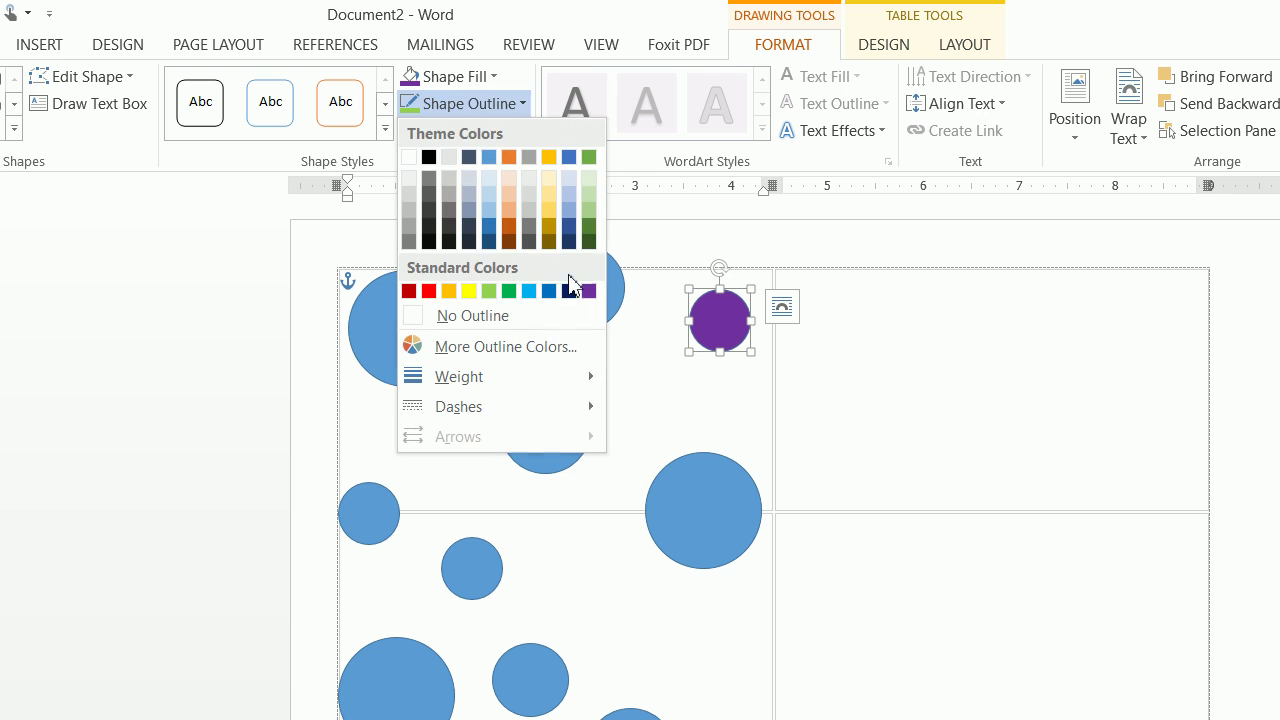
left_click(588, 292)
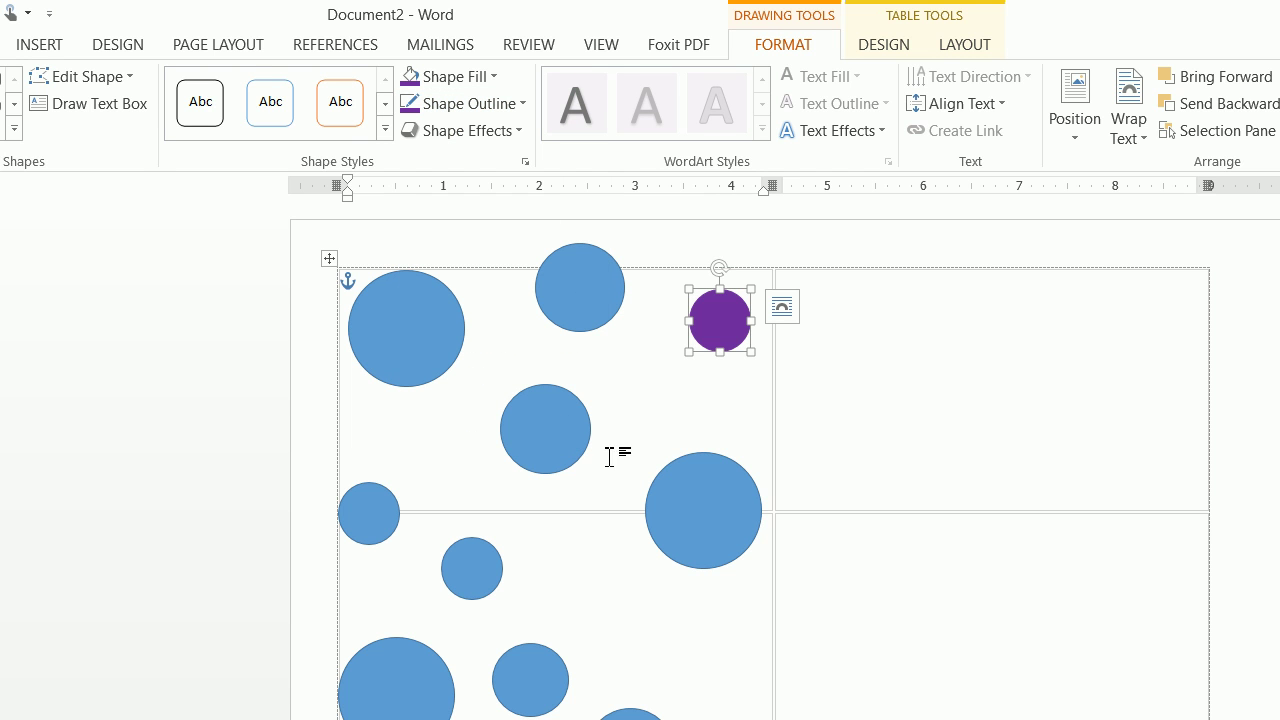
Set the fill and outline of the circle in the middle of the upper-left cell to the standard red
left_click(513, 434)
left_click(448, 77)
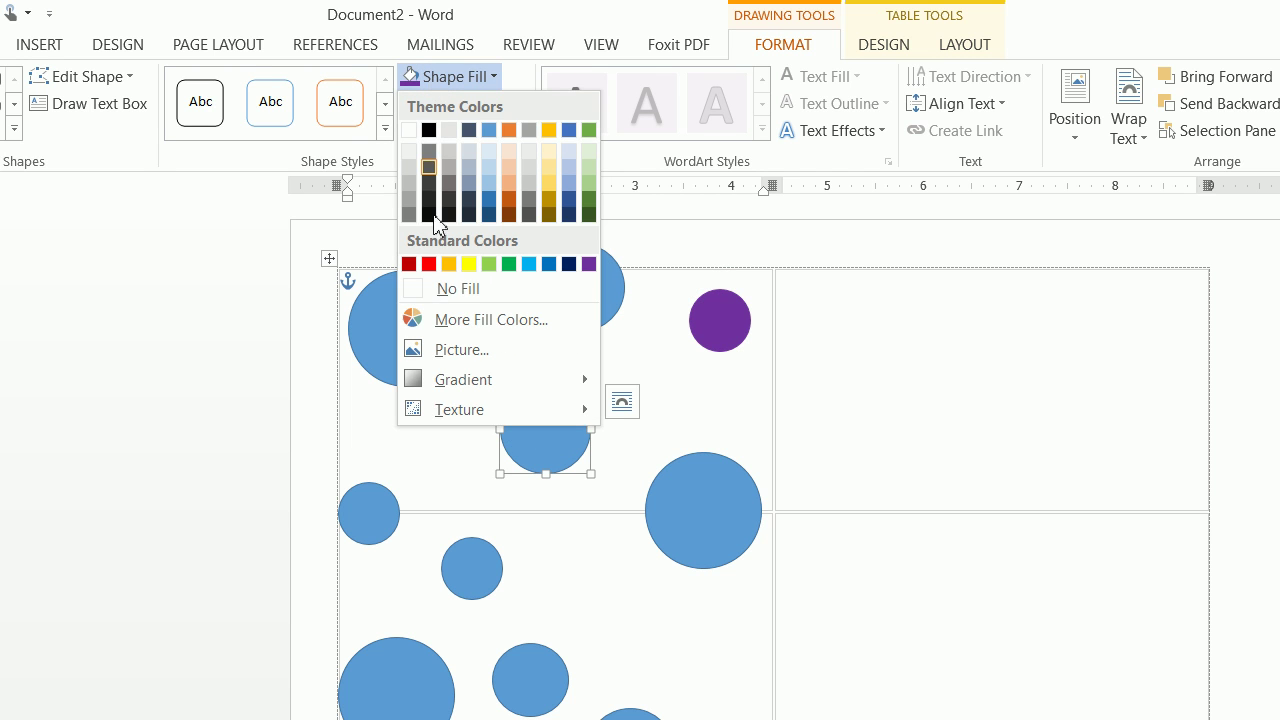
left_click(429, 264)
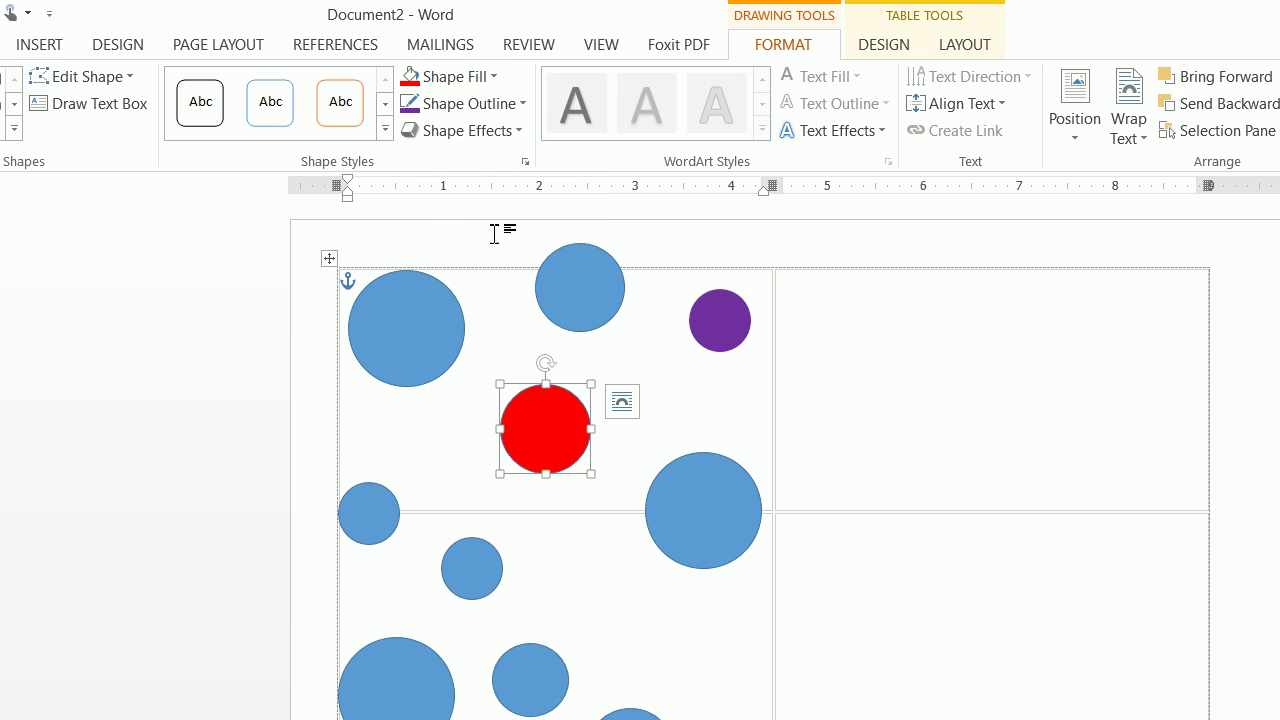
left_click(463, 103)
left_click(432, 293)
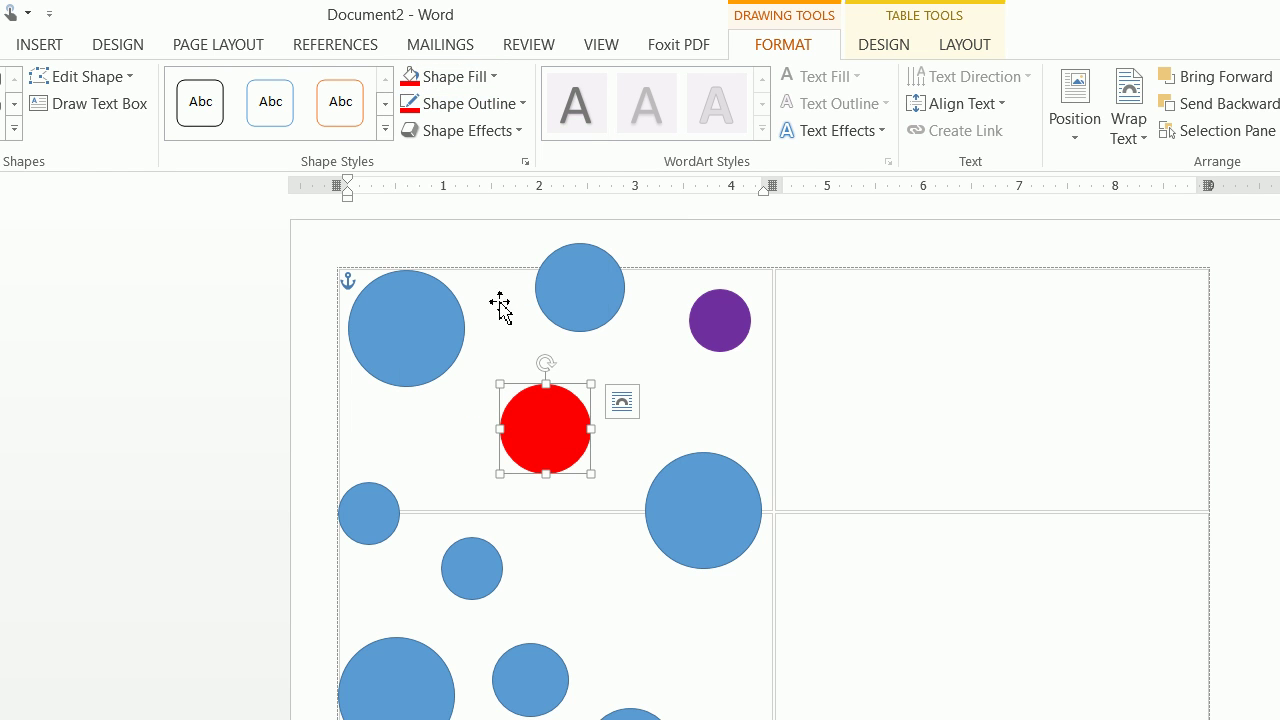
Set the fill and outline of the circle across the upper-left cell's top edge to the standard orange
left_click(583, 287)
left_click(440, 77)
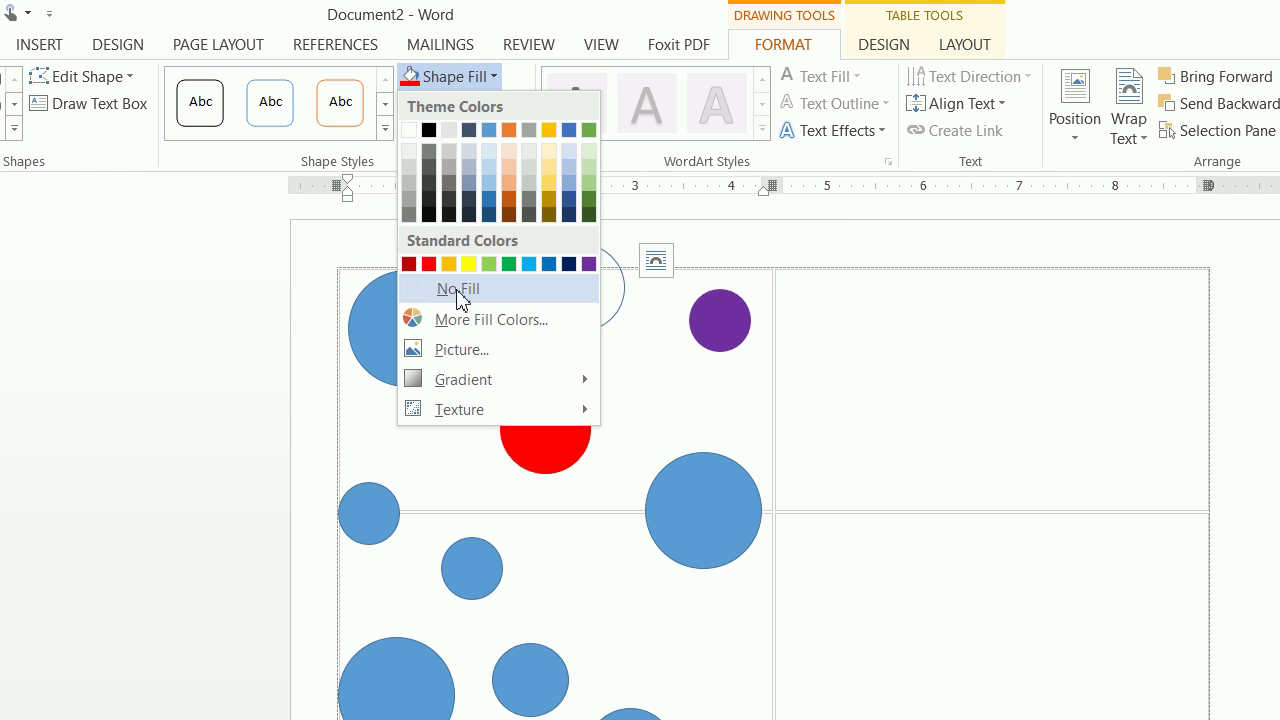
left_click(449, 263)
left_click(468, 103)
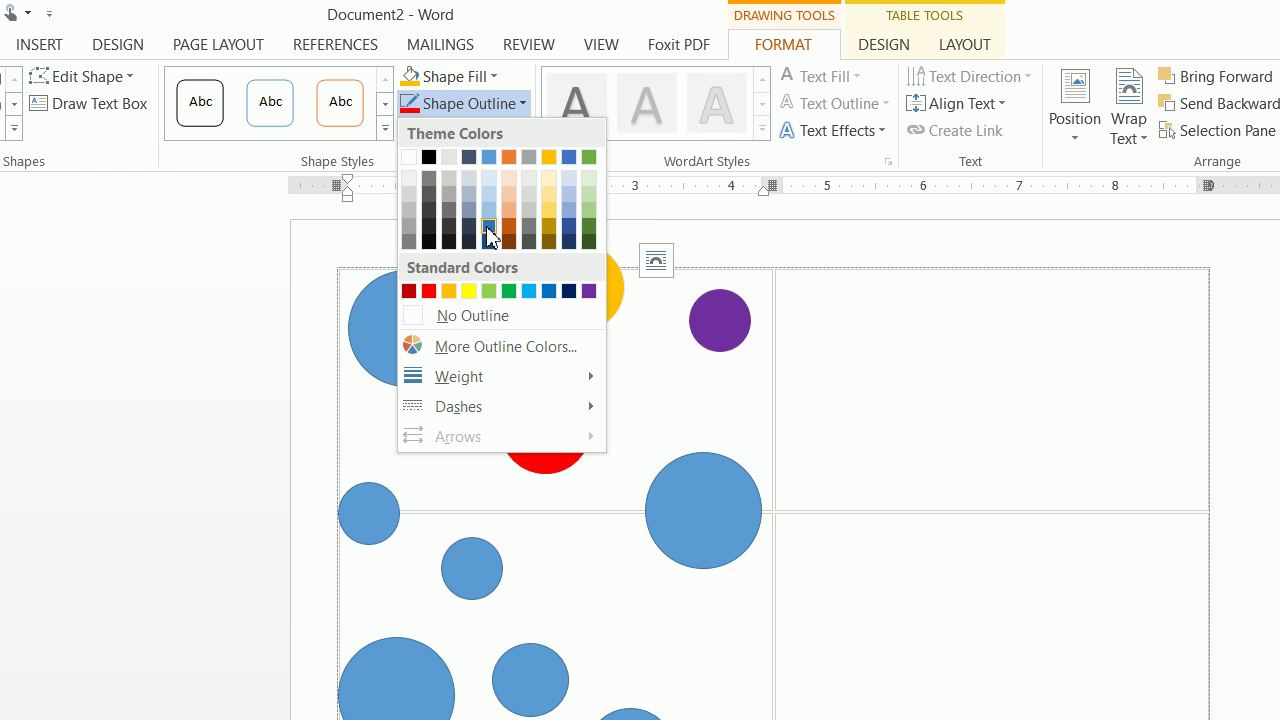
left_click(449, 291)
Set the fill and outline of the large circle in the upper-left cell's upper-left corner to the standard yellow
left_click(414, 324)
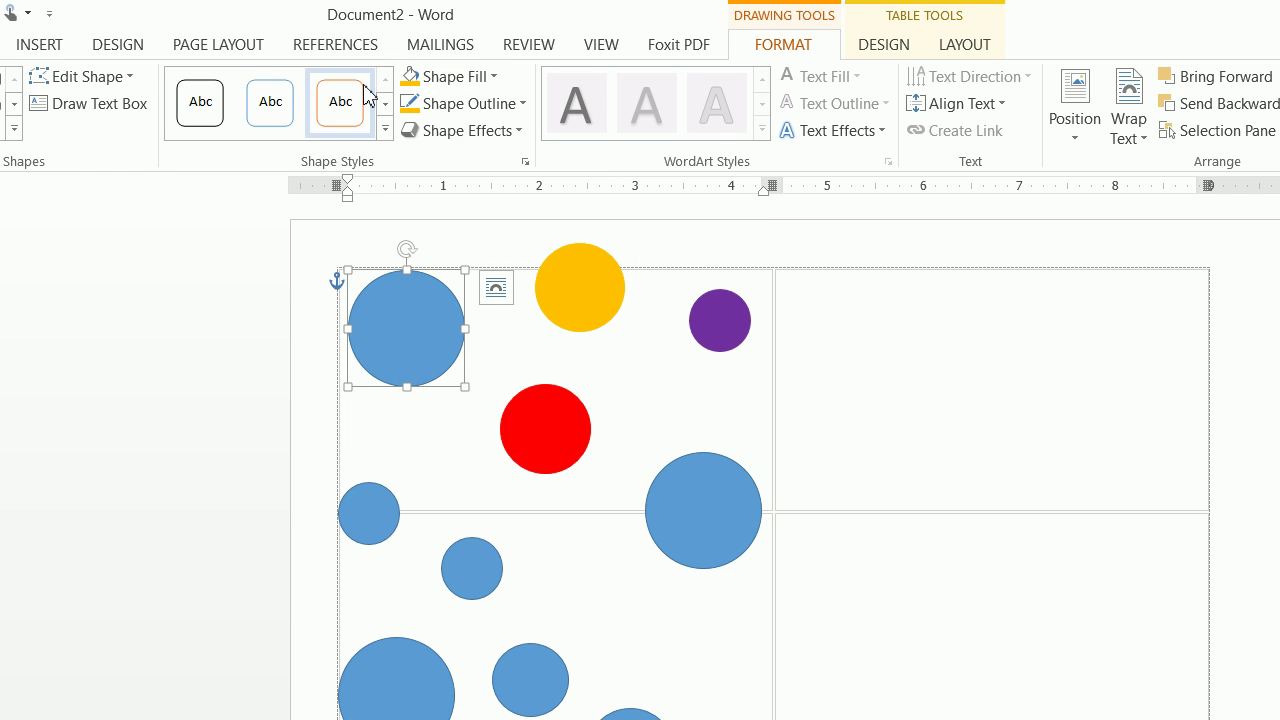
left_click(446, 77)
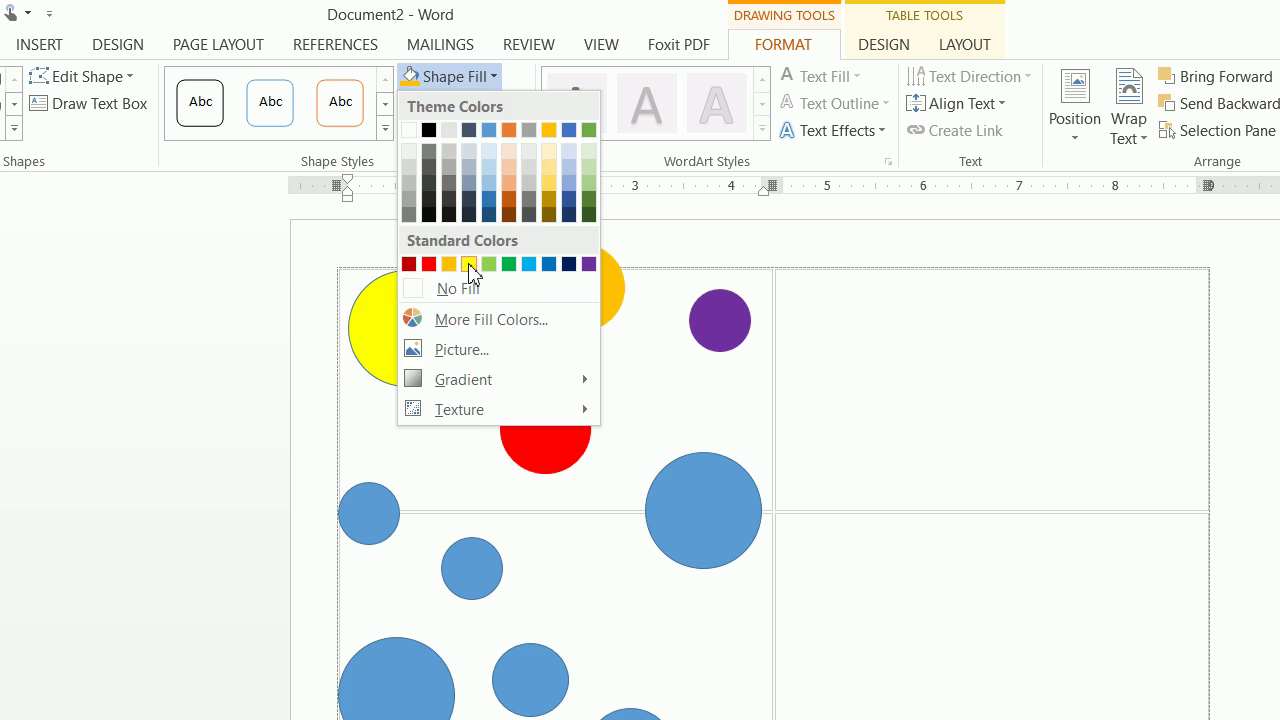
left_click(469, 264)
left_click(445, 103)
left_click(469, 290)
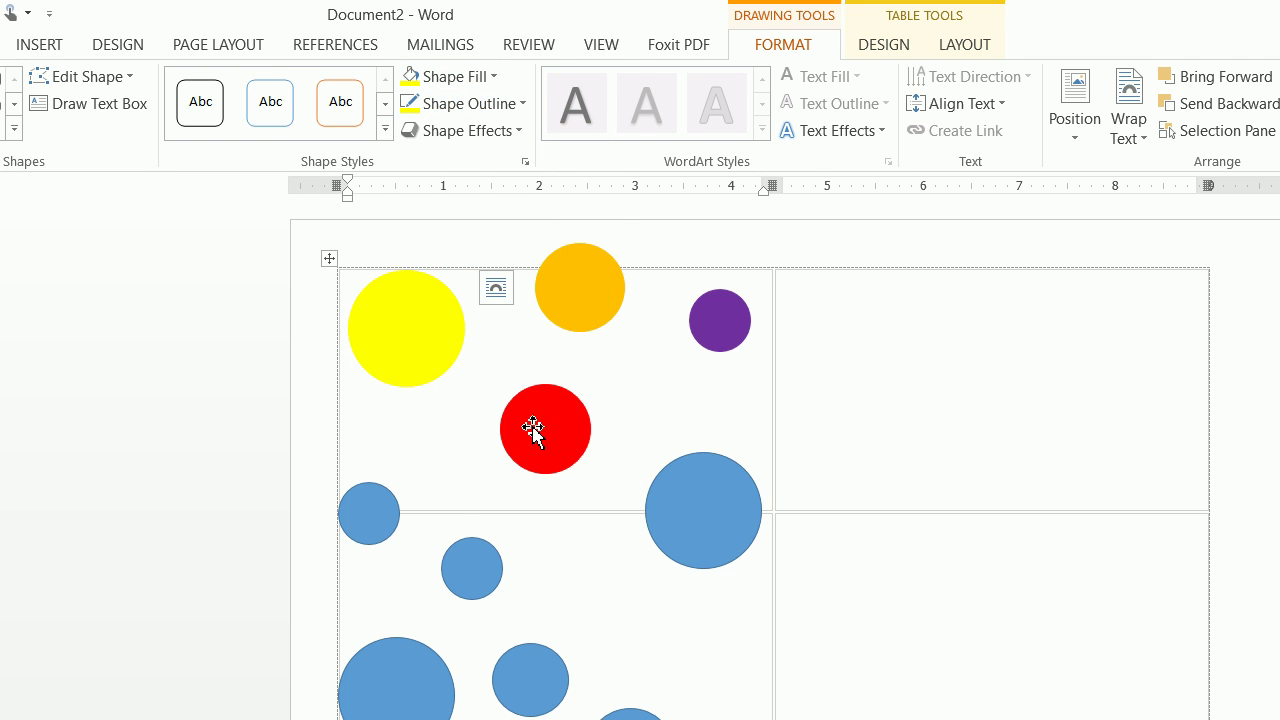
Color the large circle straddling the line between the two left cells standard yellow, both fill and outline
left_click(697, 540)
left_click(456, 88)
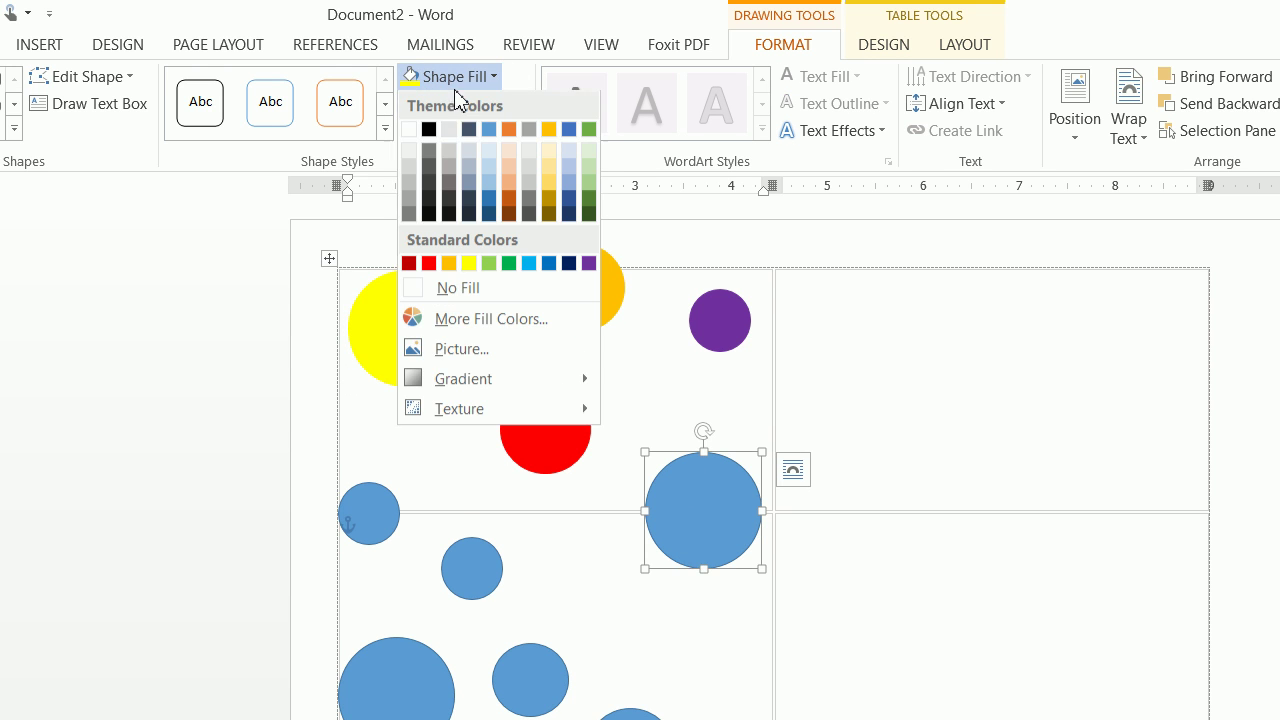
left_click(469, 263)
left_click(468, 103)
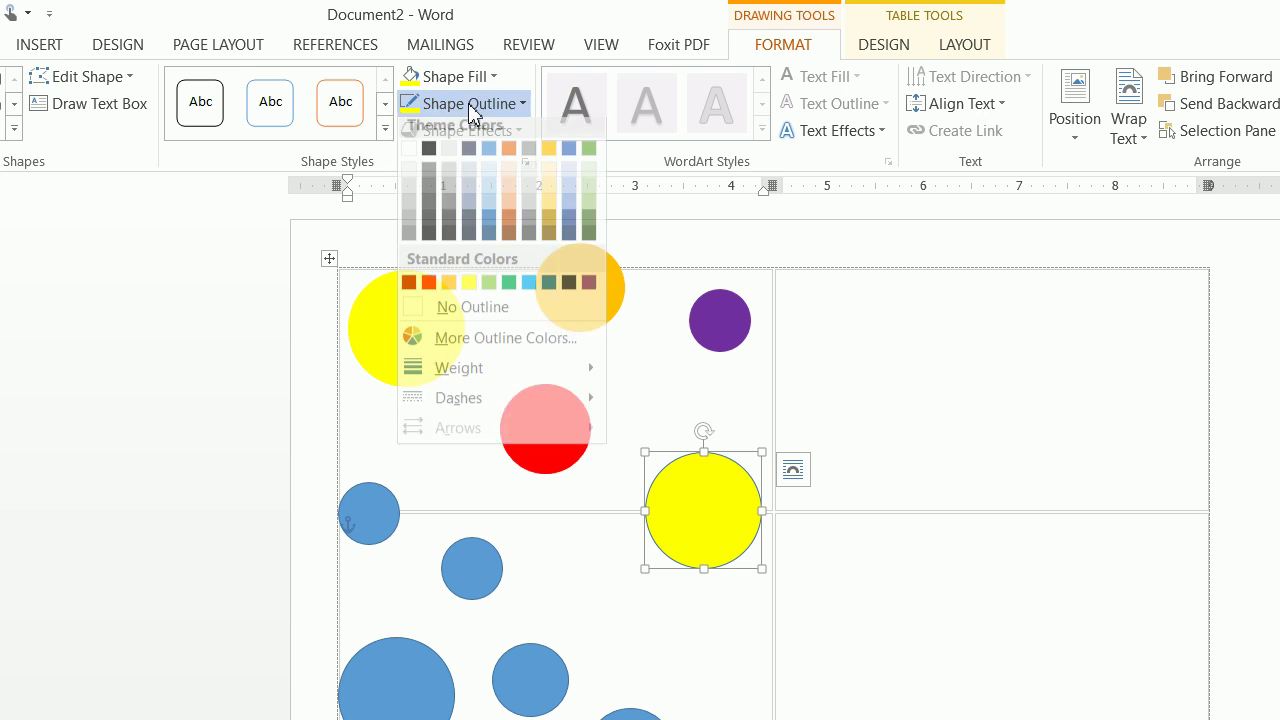
left_click(468, 291)
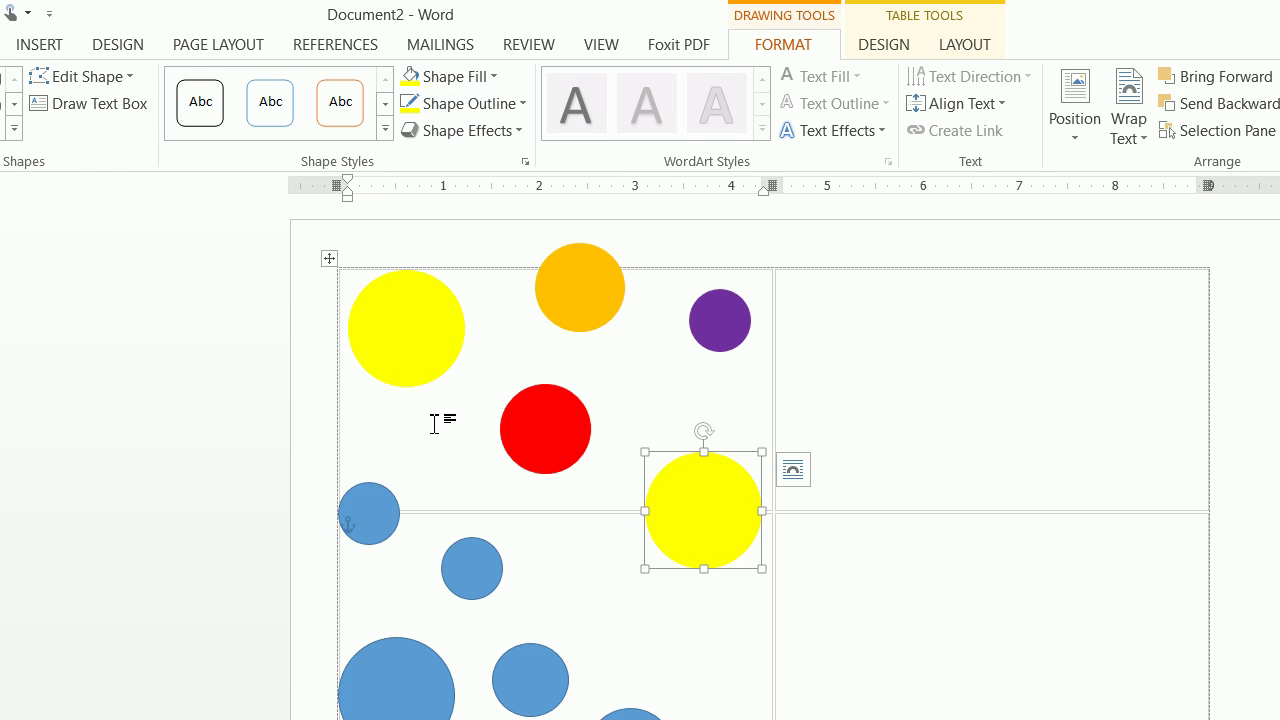
Color the small circle at the table's left edge, on the line between the rows, standard green for fill and outline
left_click(383, 510)
left_click(440, 82)
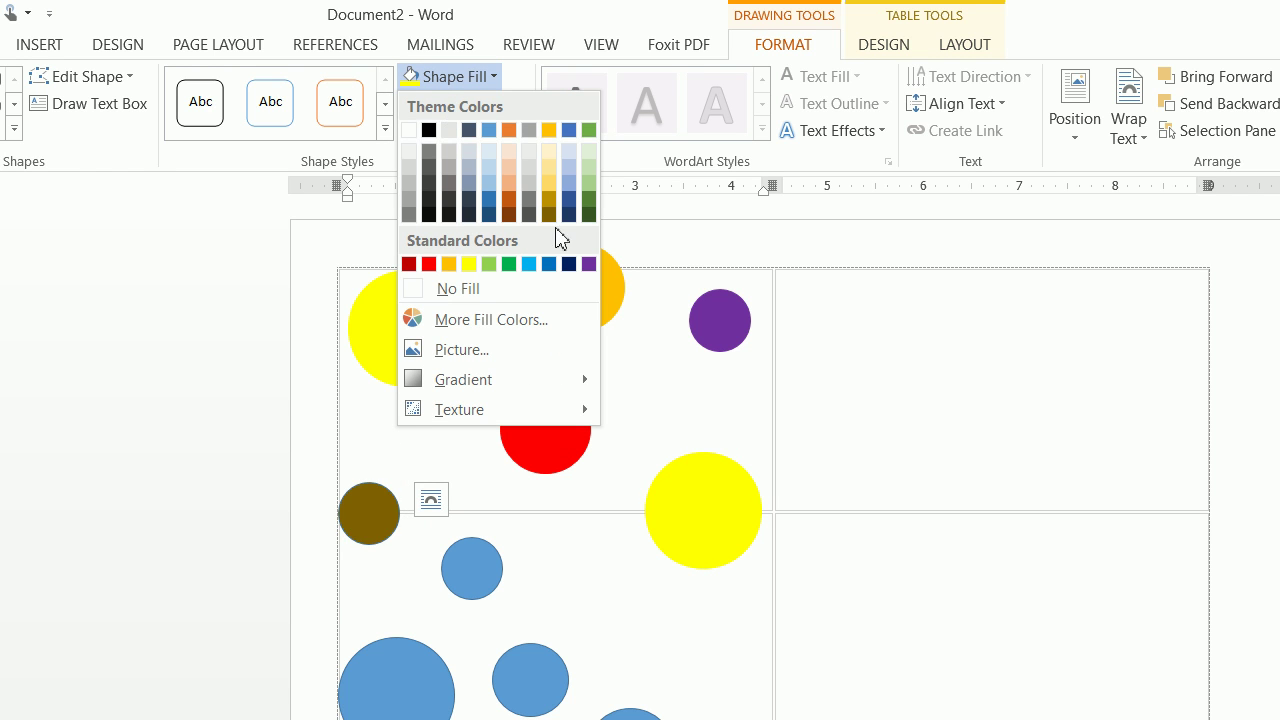
left_click(509, 264)
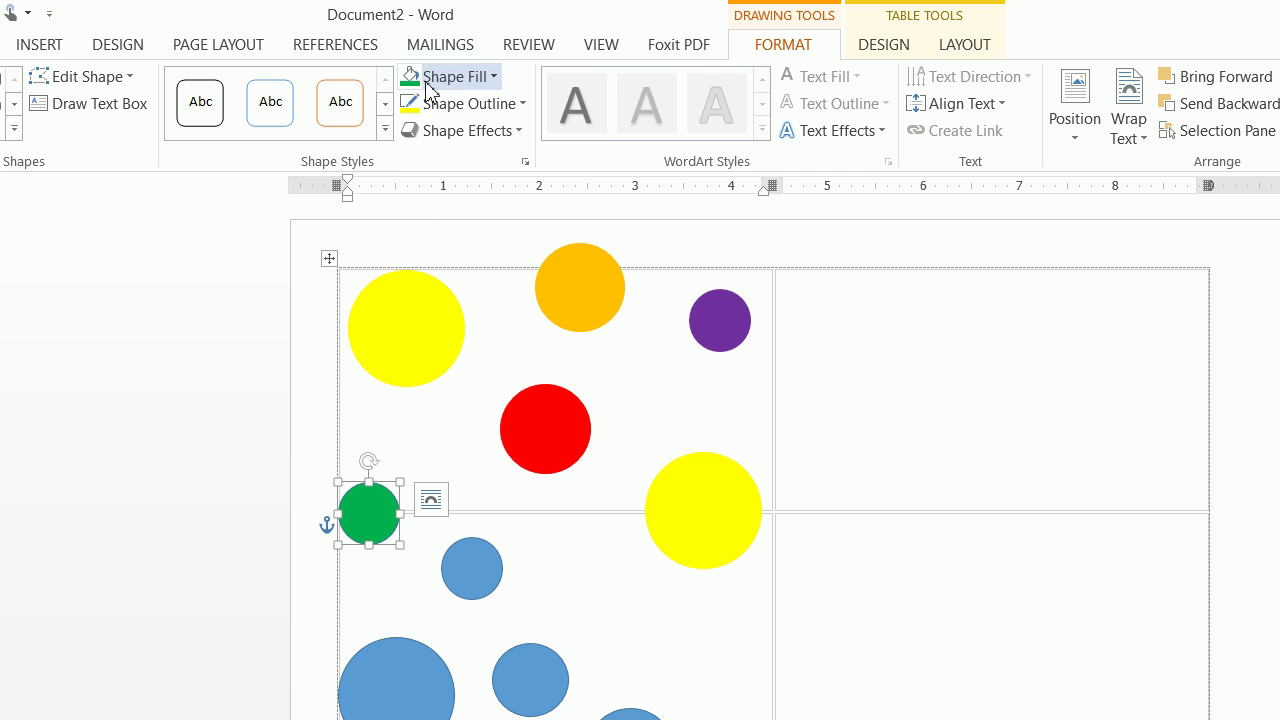
left_click(462, 104)
left_click(505, 291)
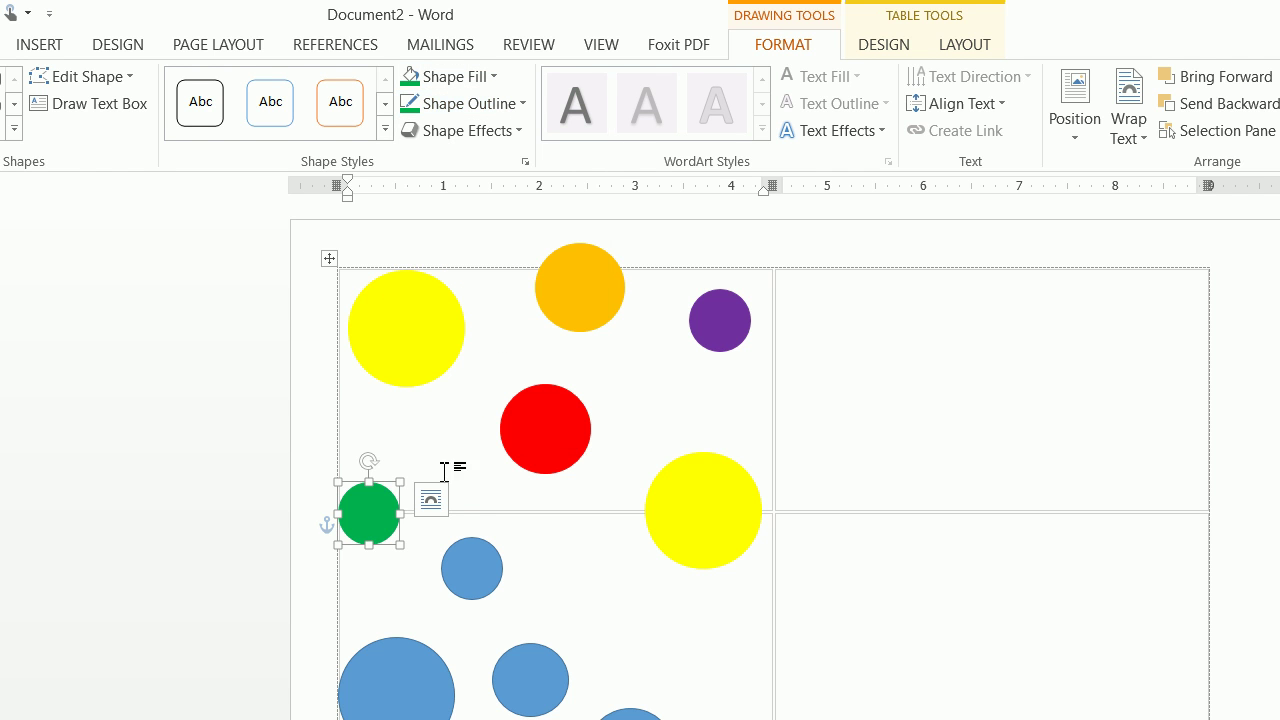
Give the small circle near the top of the lower-left cell a dark blue theme color for both fill and outline
left_click(472, 570)
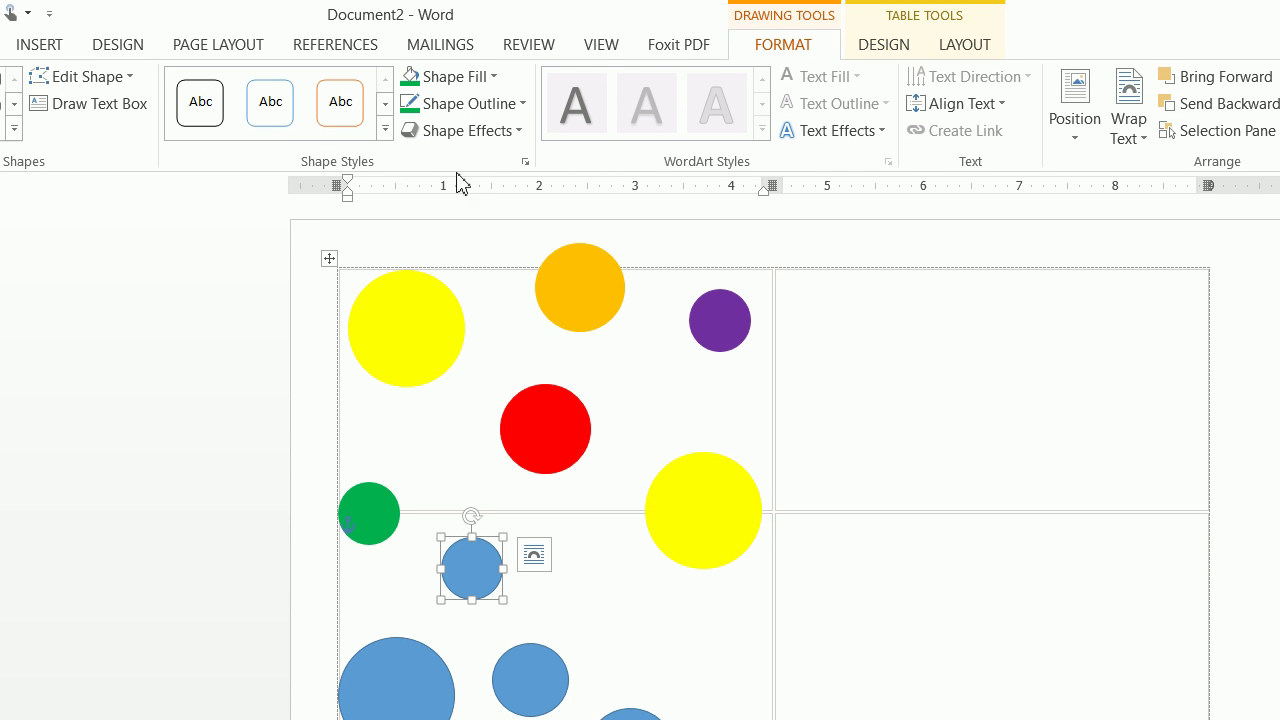
left_click(448, 24)
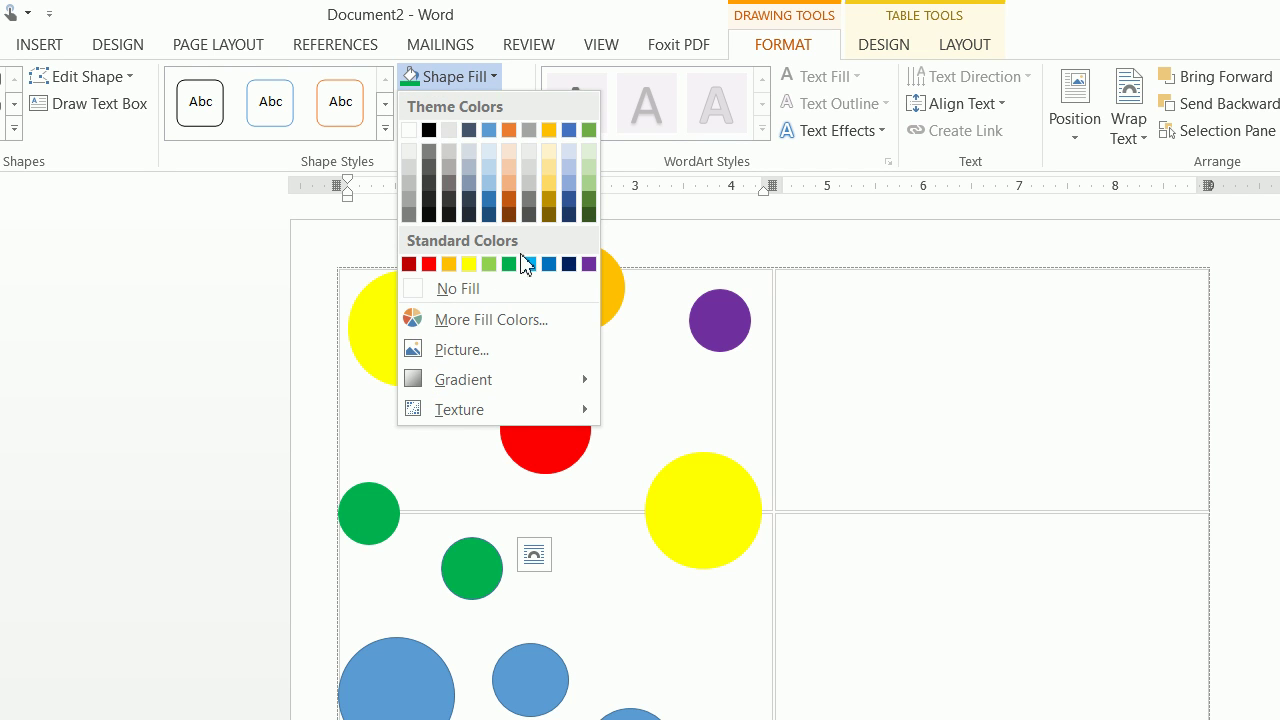
left_click(569, 198)
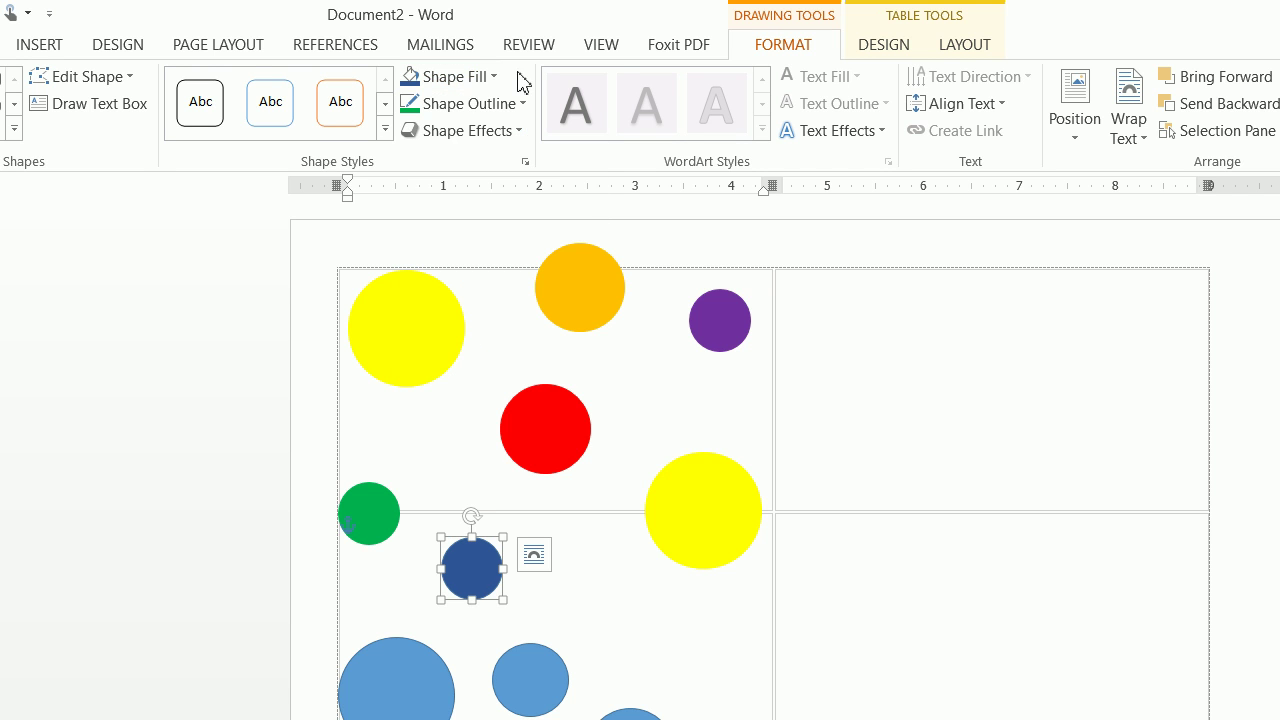
left_click(468, 103)
left_click(568, 226)
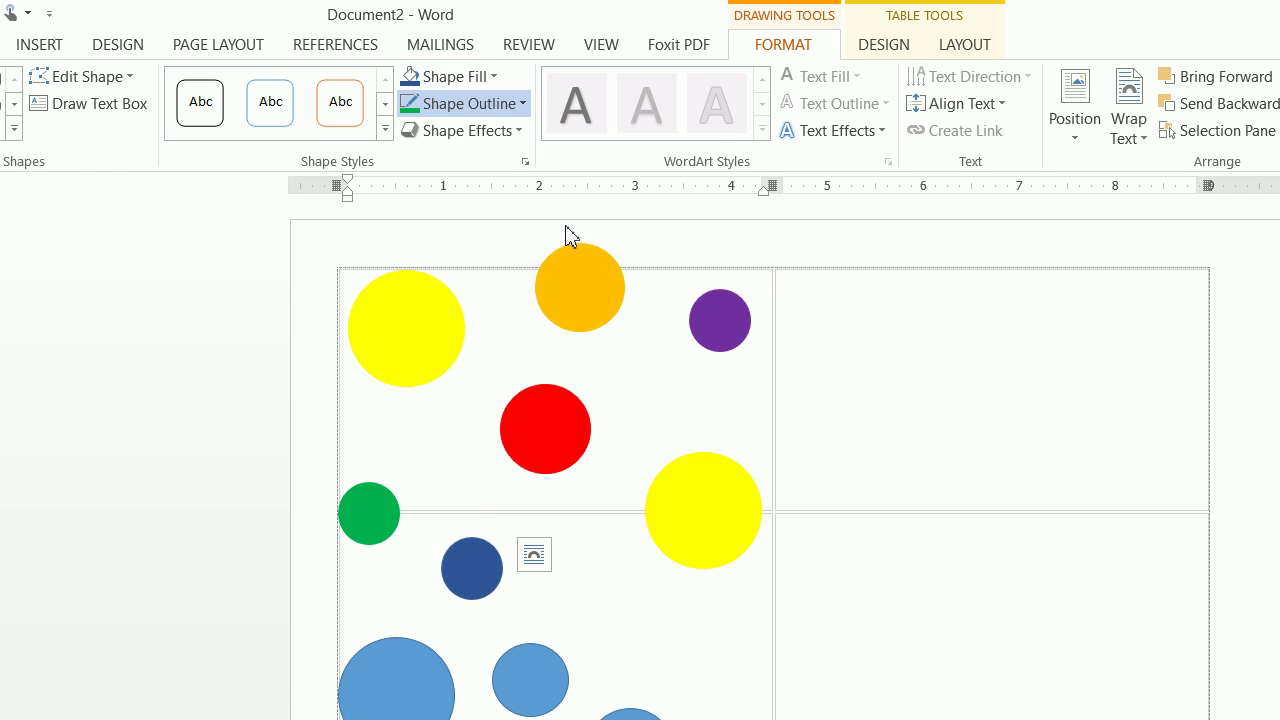
Set the fill and outline of the large circle in the lower-left cell's bottom-left corner to the standard orange
left_click(410, 663)
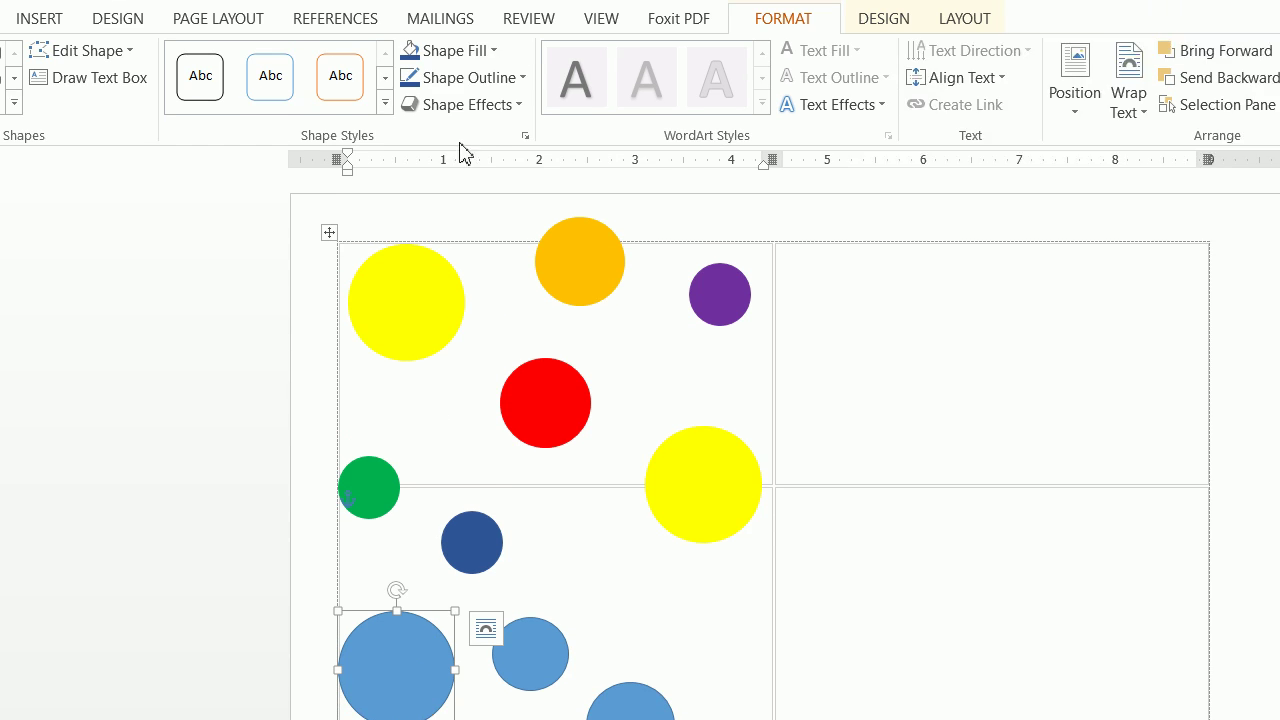
left_click(470, 76)
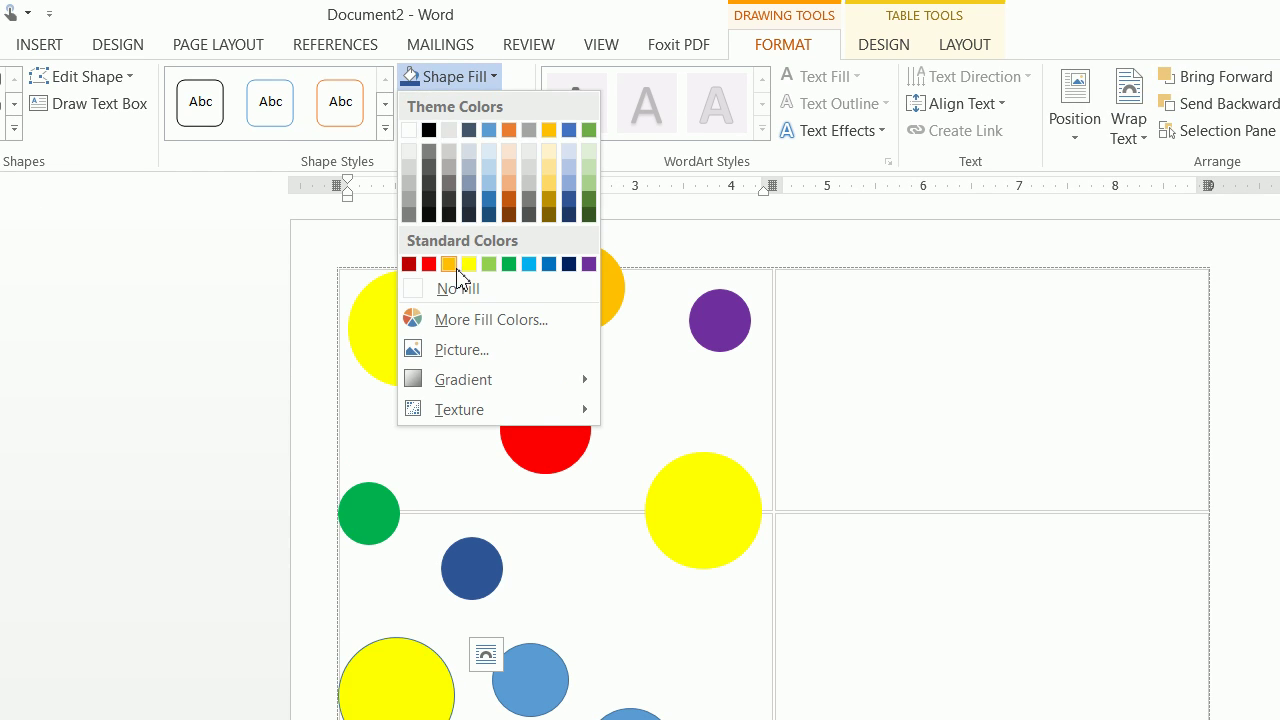
left_click(448, 264)
left_click(470, 103)
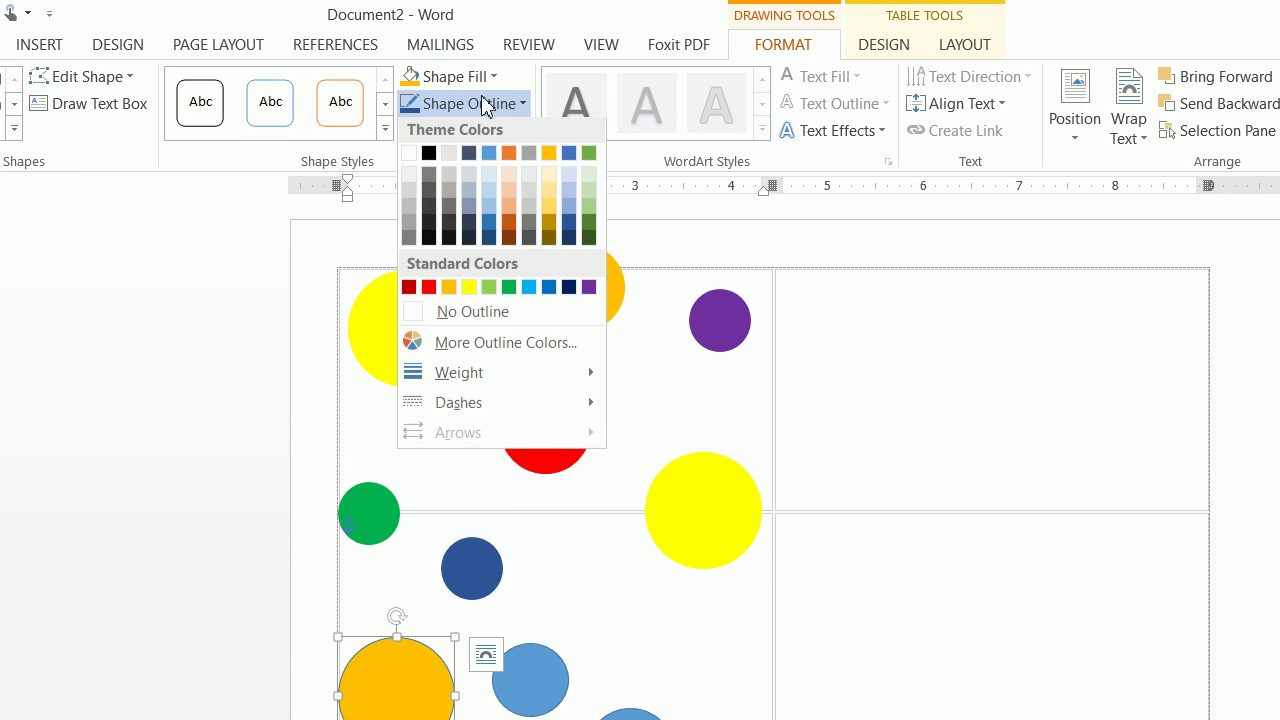
left_click(449, 290)
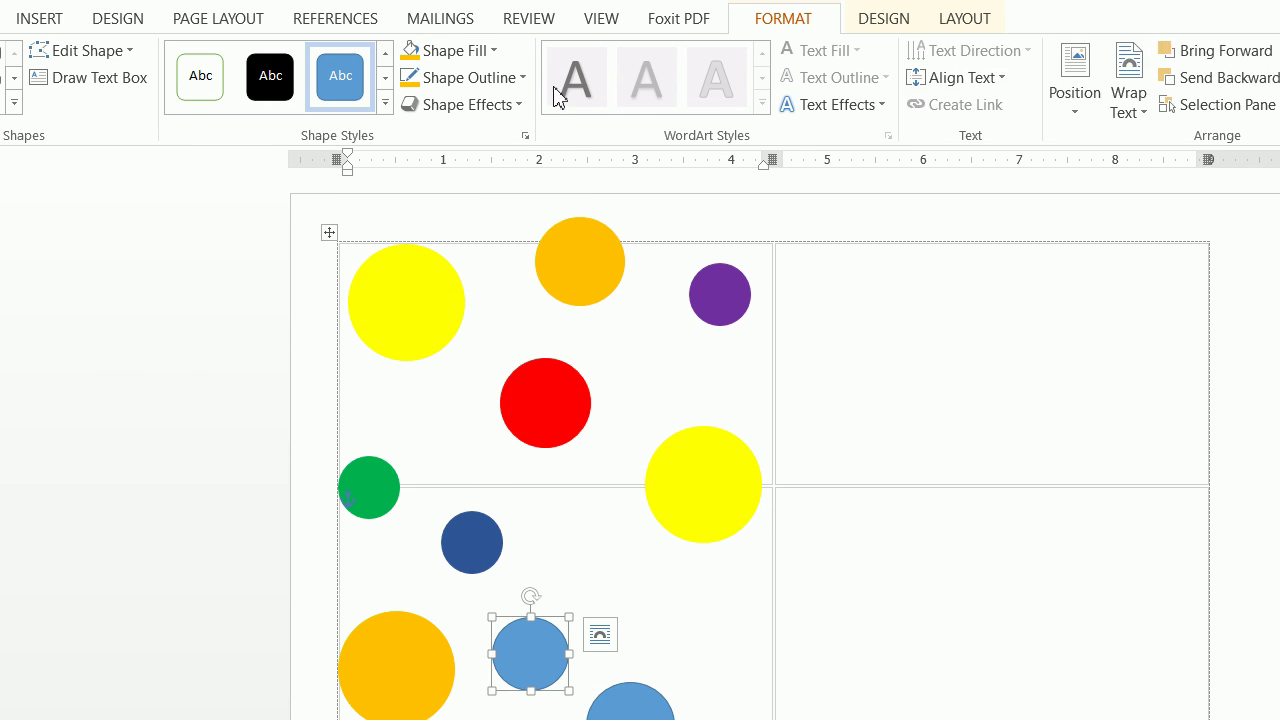
Set the fill and outline of the medium circle beside the large orange one in the lower-left cell to standard green
left_click(455, 76)
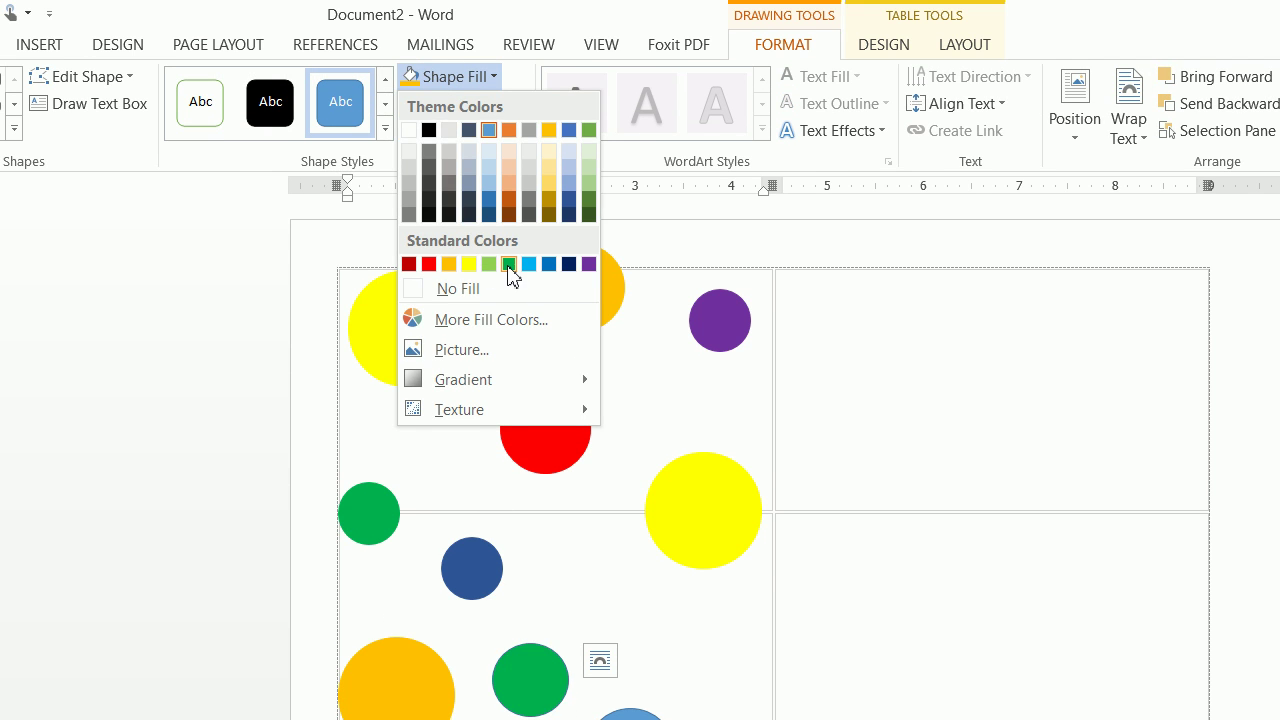
left_click(508, 264)
left_click(462, 103)
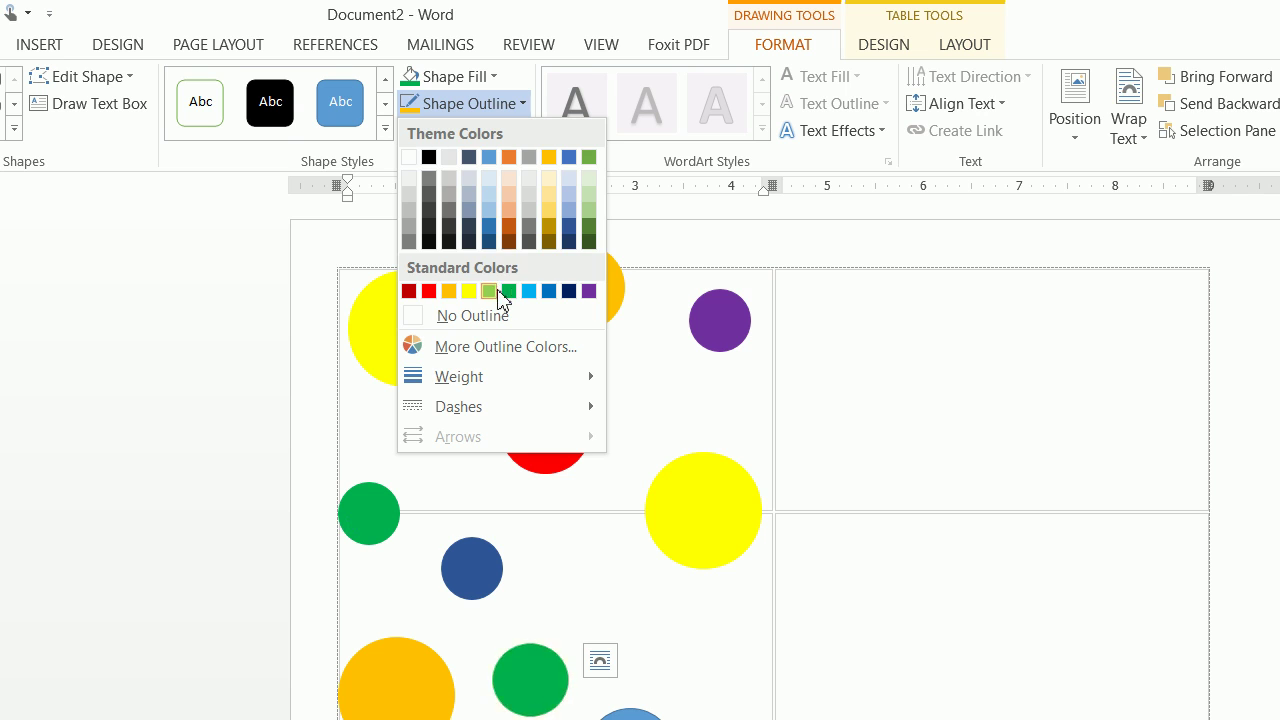
left_click(489, 291)
Set the fill and outline of the circle across the lower-left cell's bottom edge to the standard red
left_click(630, 490)
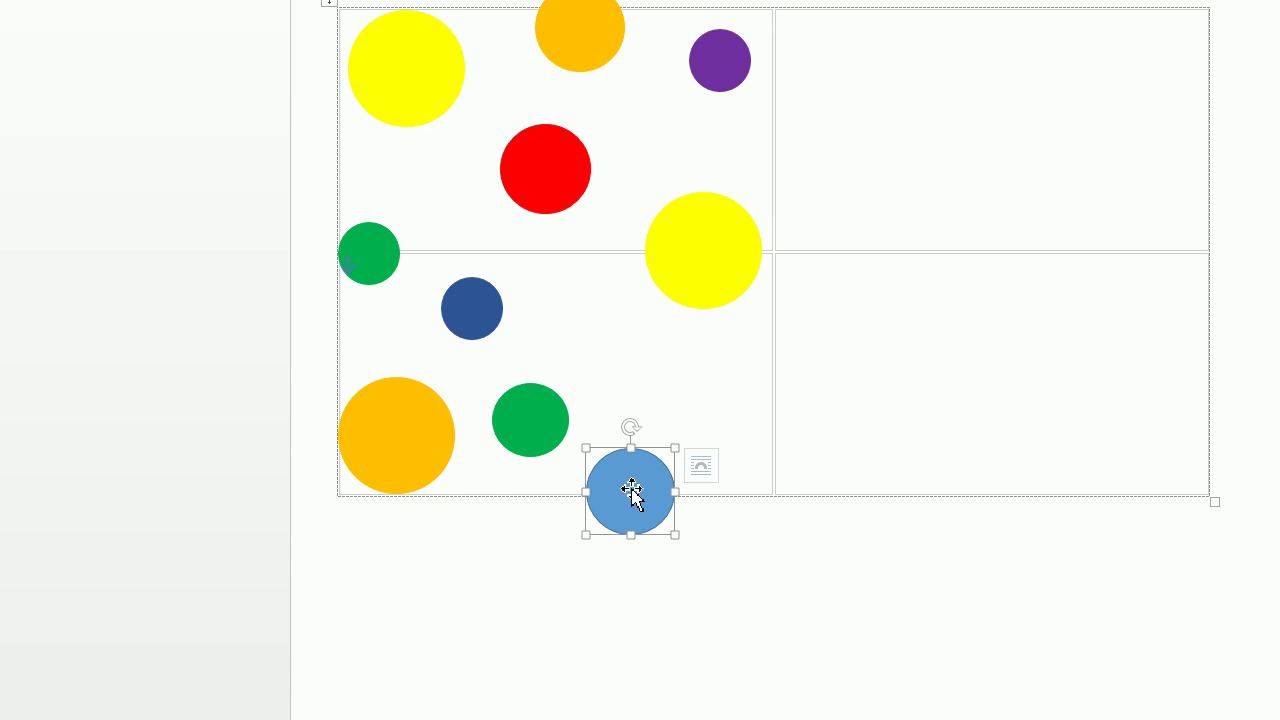
left_click(455, 76)
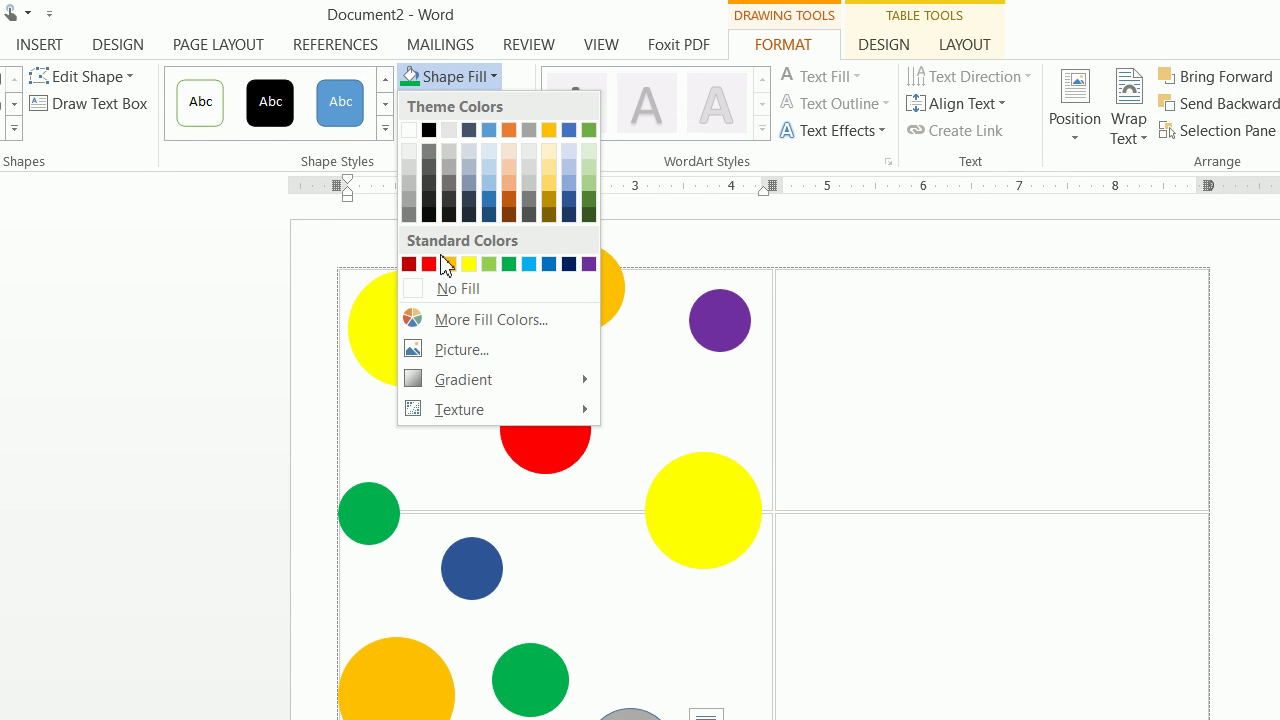
left_click(429, 264)
left_click(462, 103)
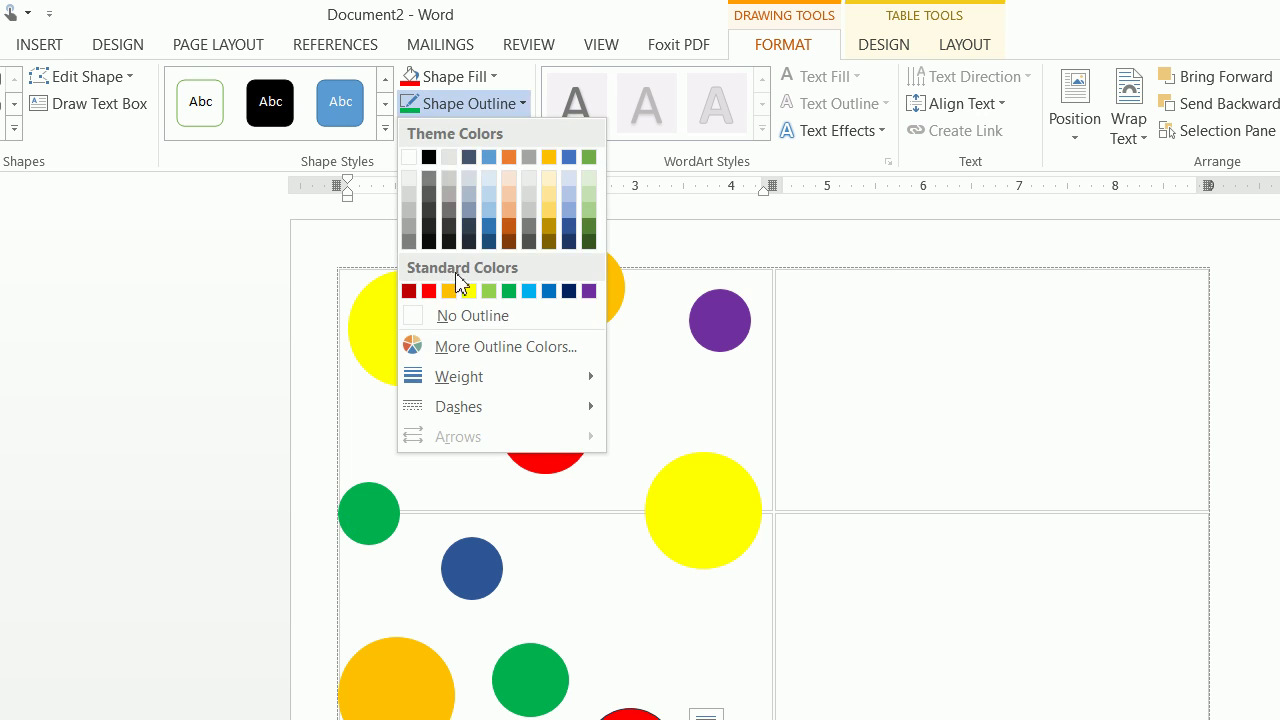
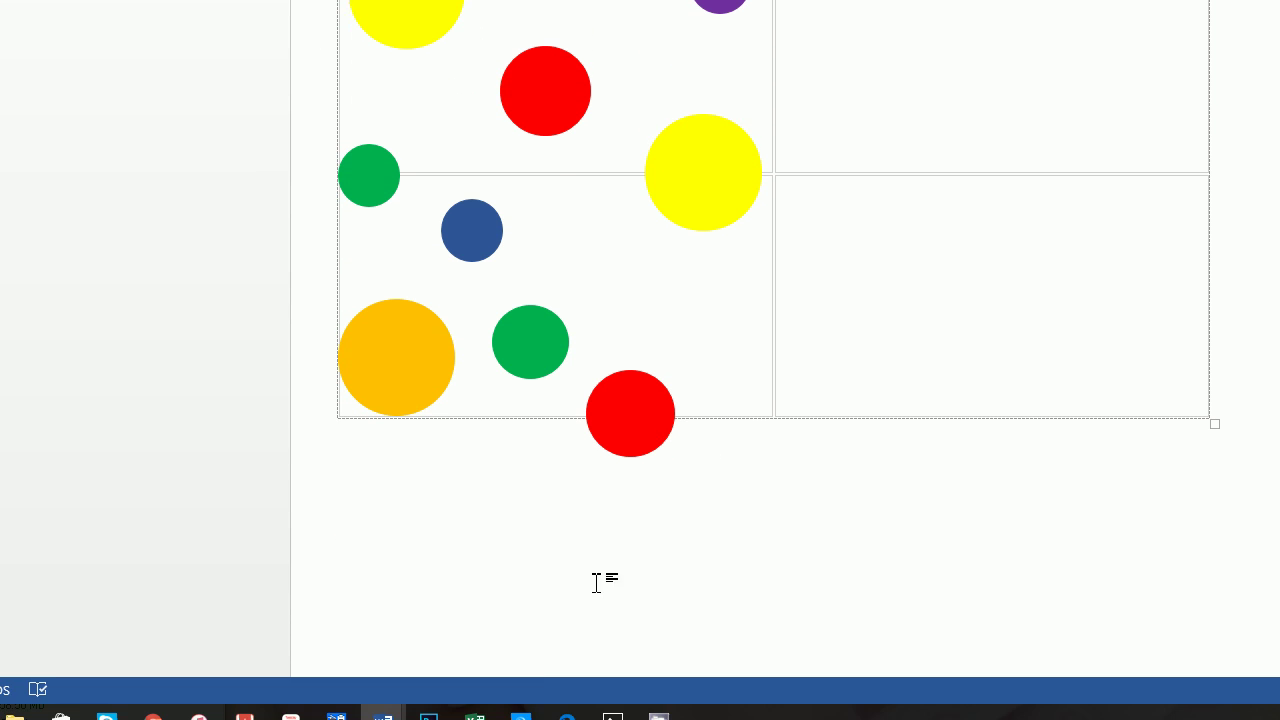
Switch to the Edge browser and open the Google home page
left_click(572, 698)
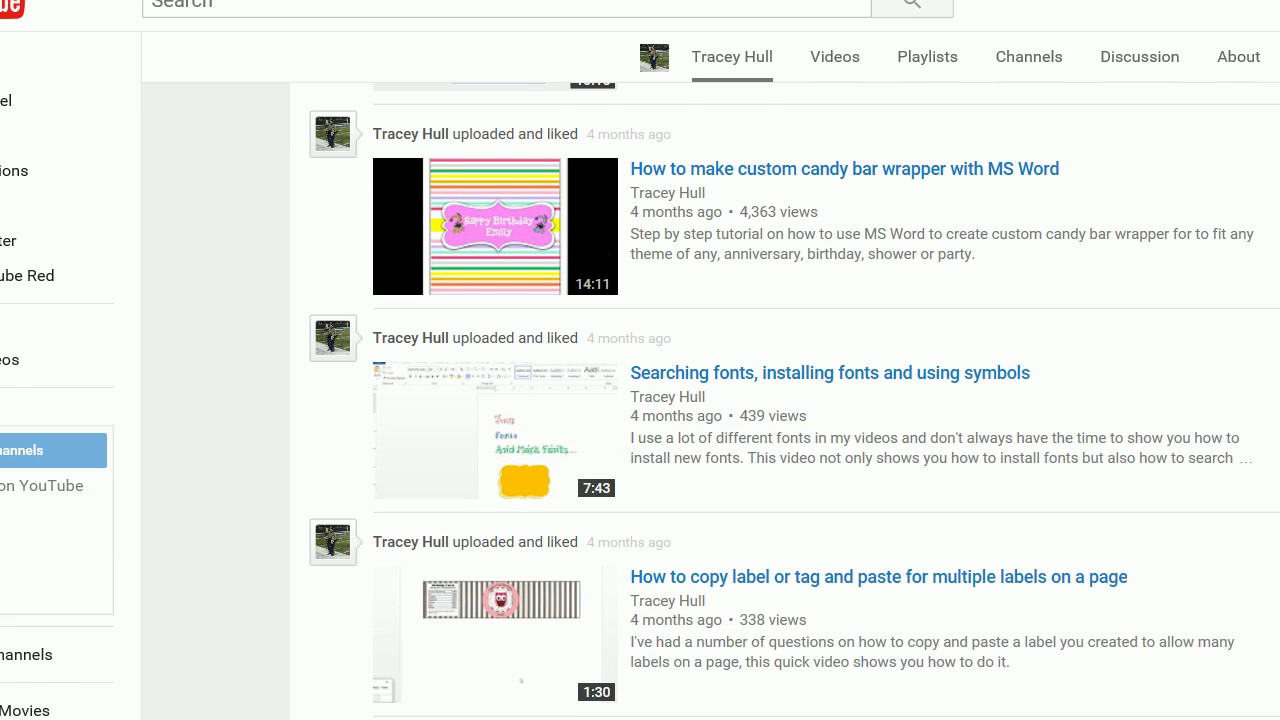
left_click(500, 80)
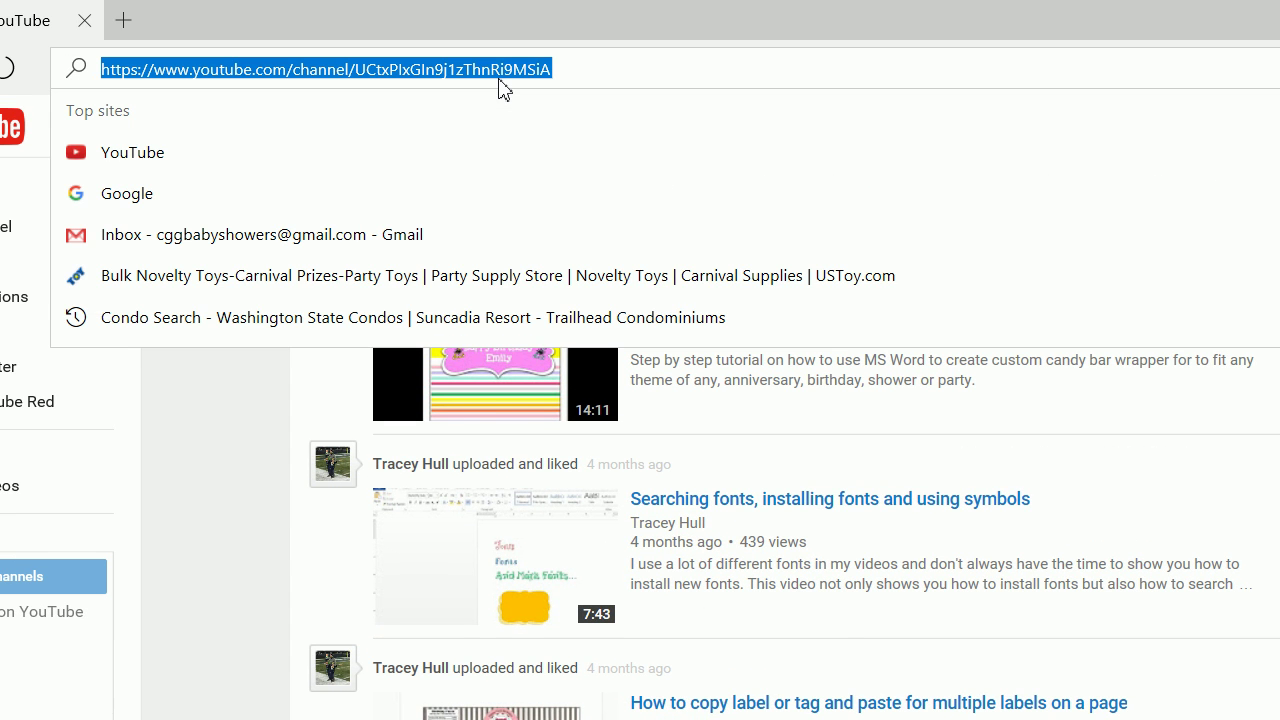
type("google")
key("Return")
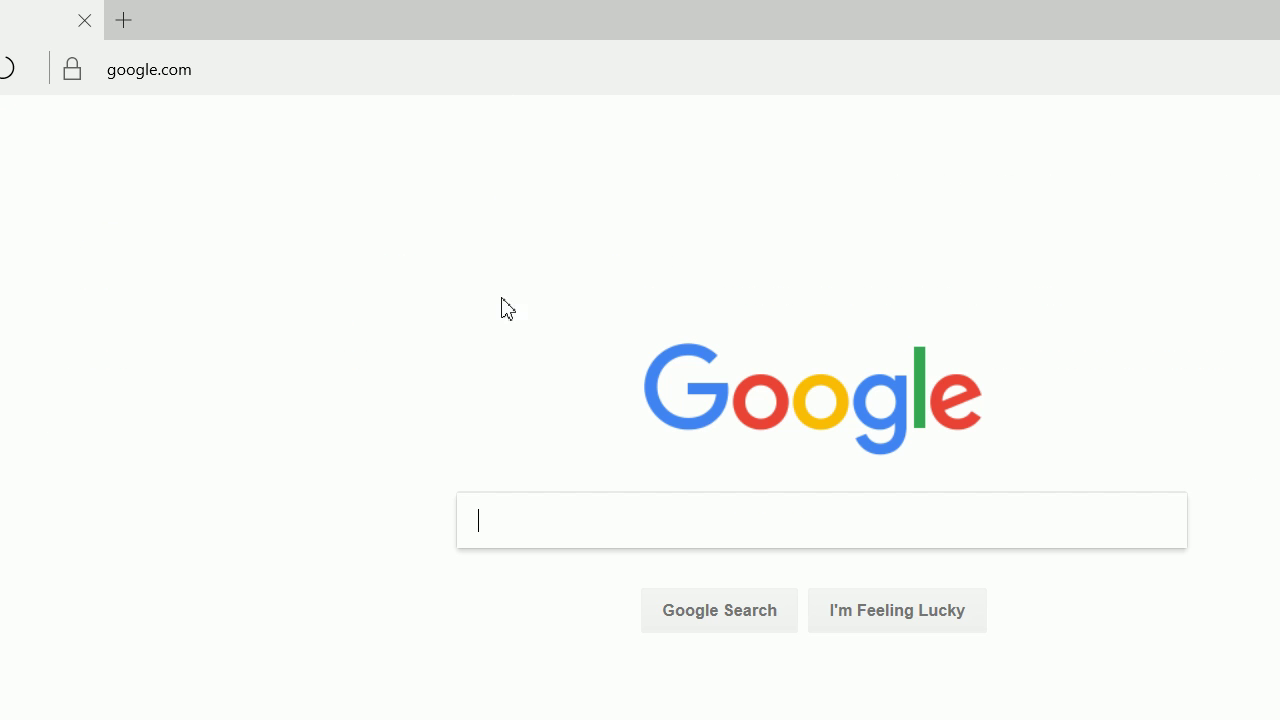
Search Google for "pikachu pokemon .png"
type("picach")
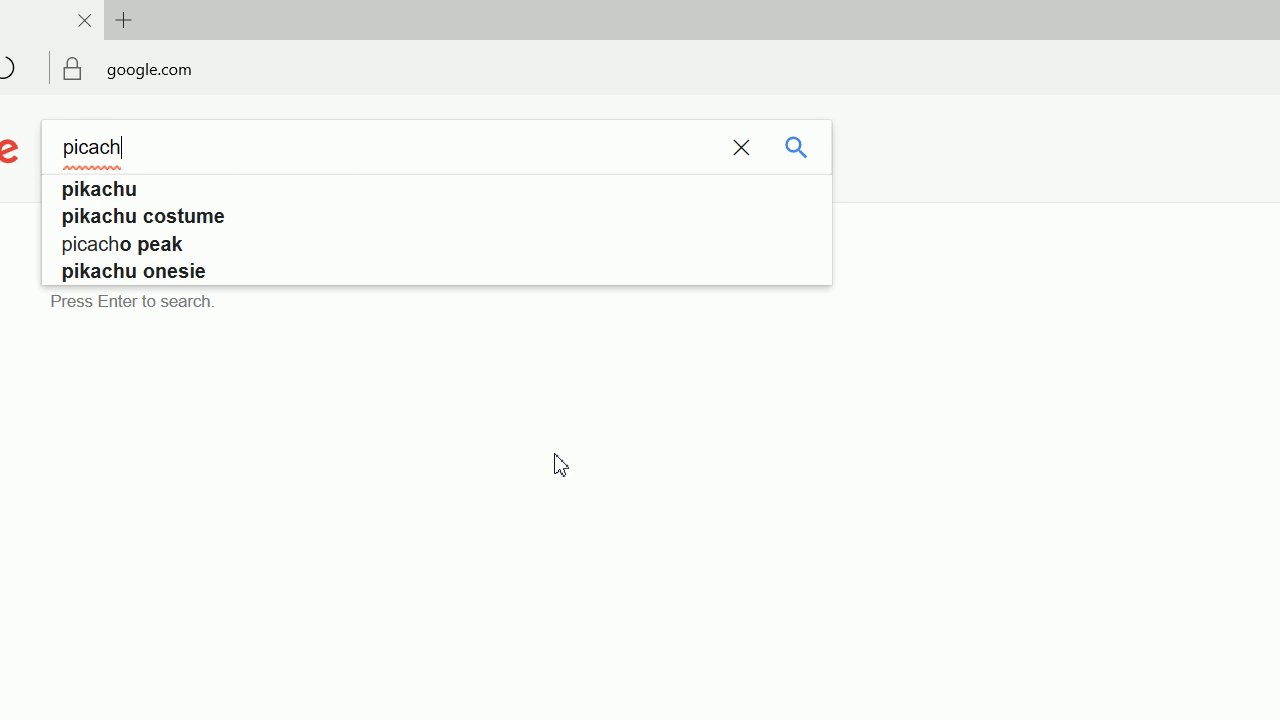
key("Down")
type("po")
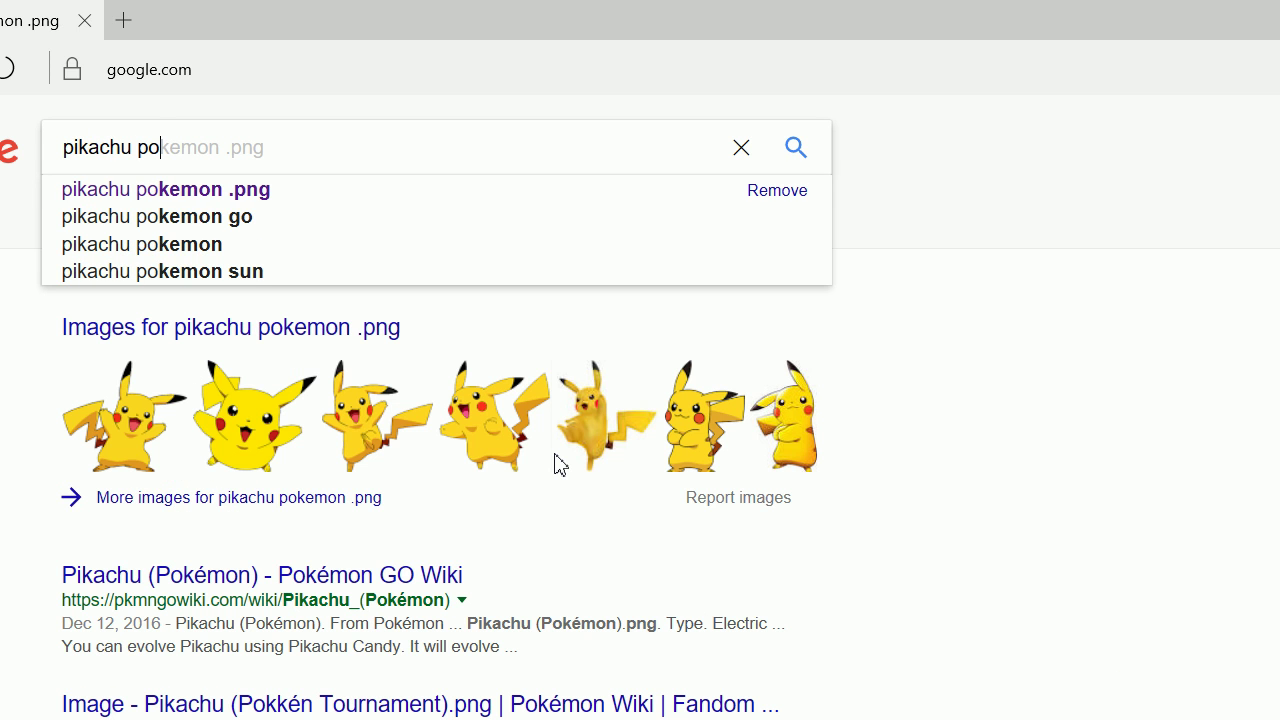
type("kemon ")
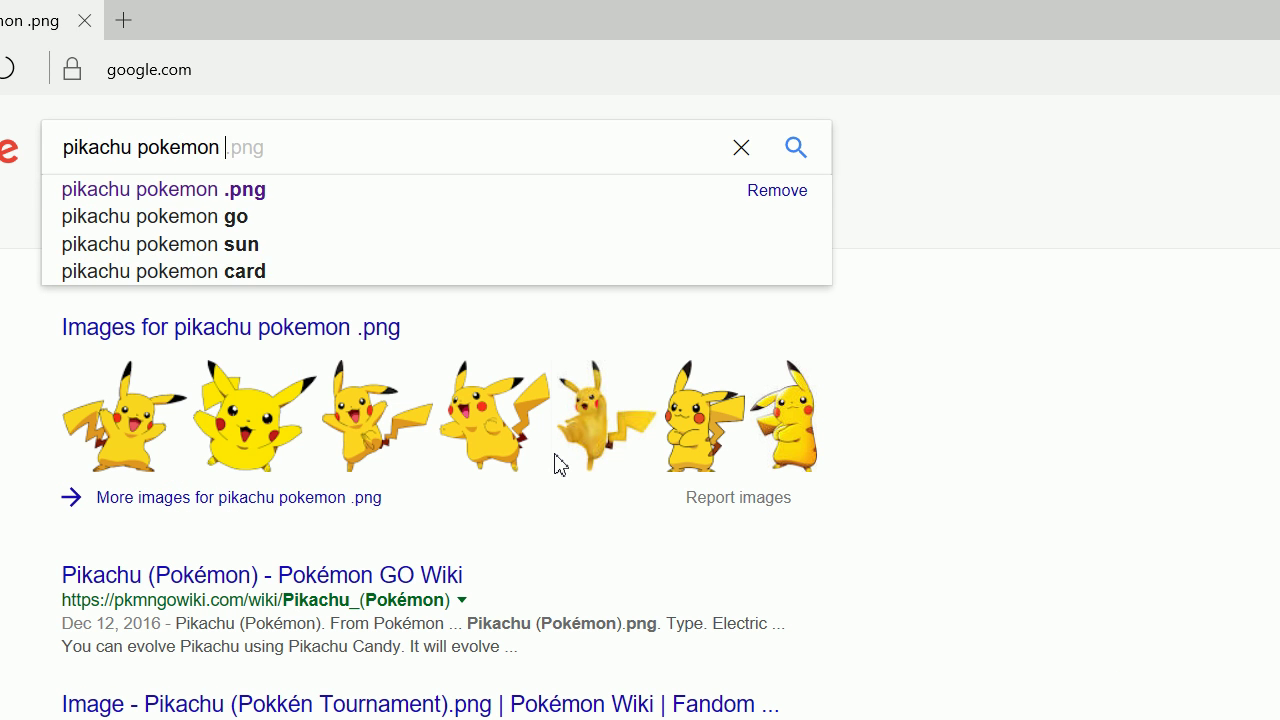
type(".png")
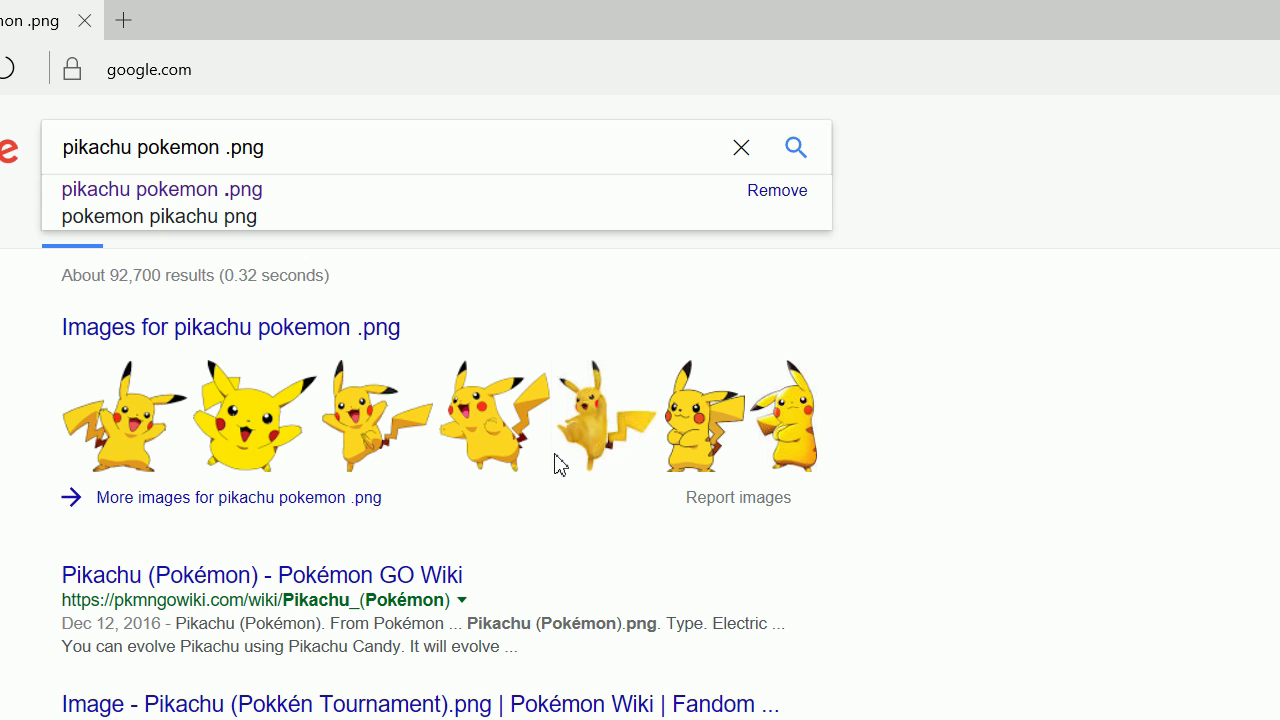
Show the image results for "pikachu pokemon .png" and open the preview of the first Pikachu picture
key("Return")
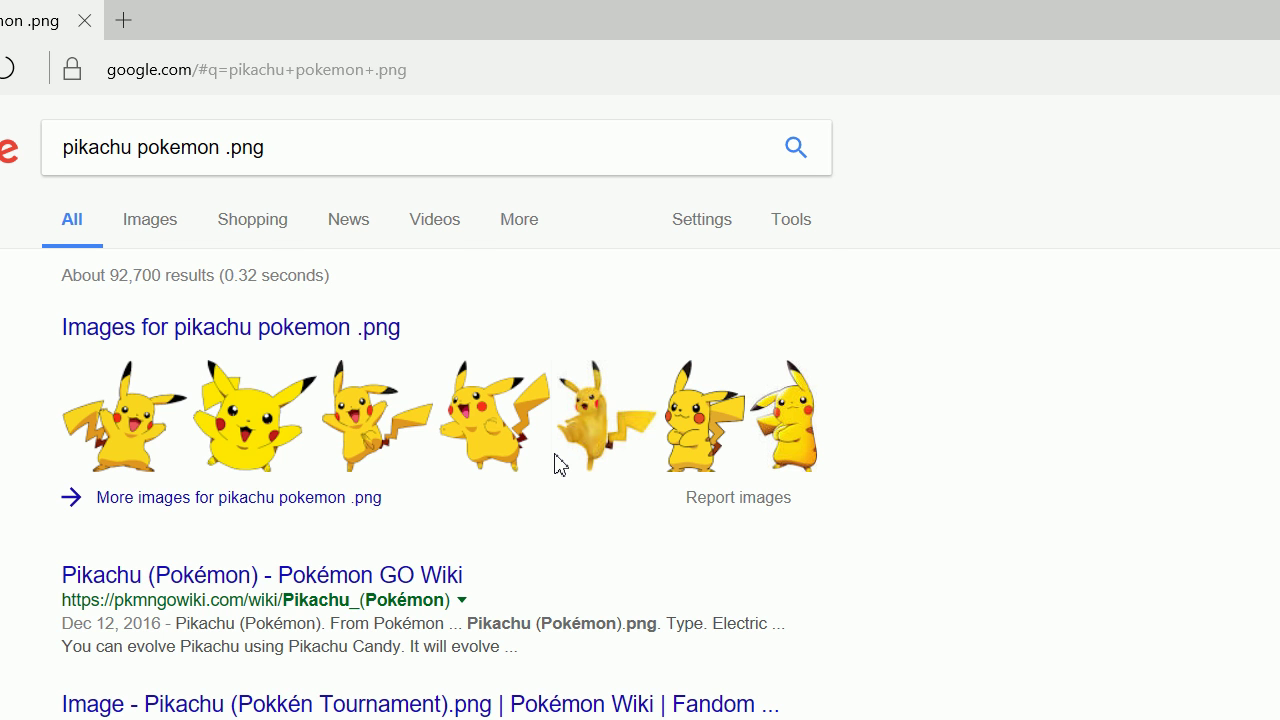
left_click(258, 226)
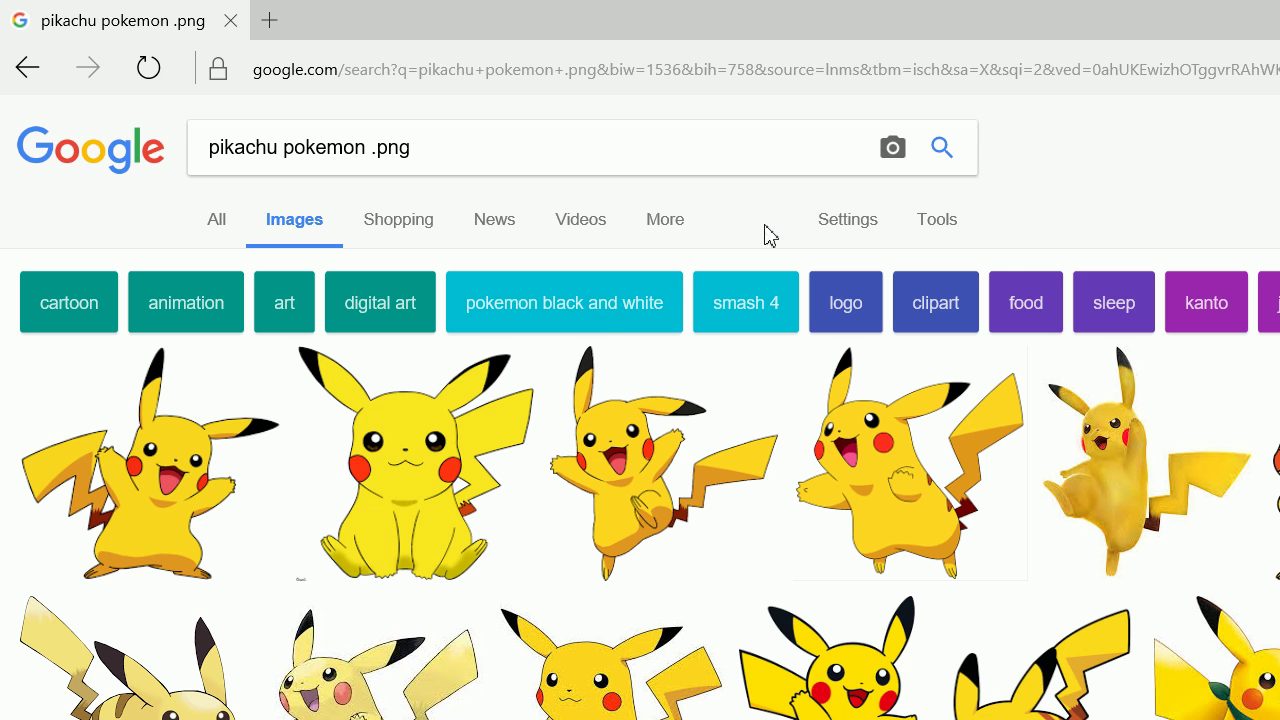
left_click(150, 422)
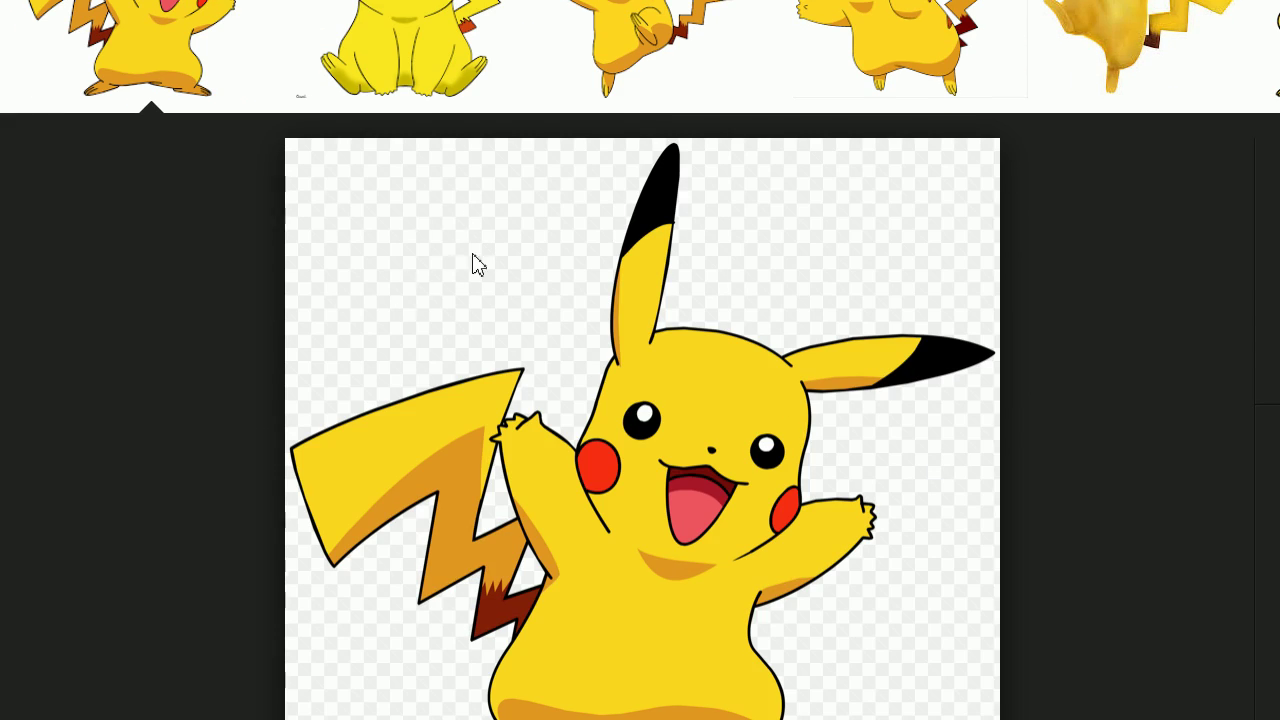
scroll(716, 160, "up", 1)
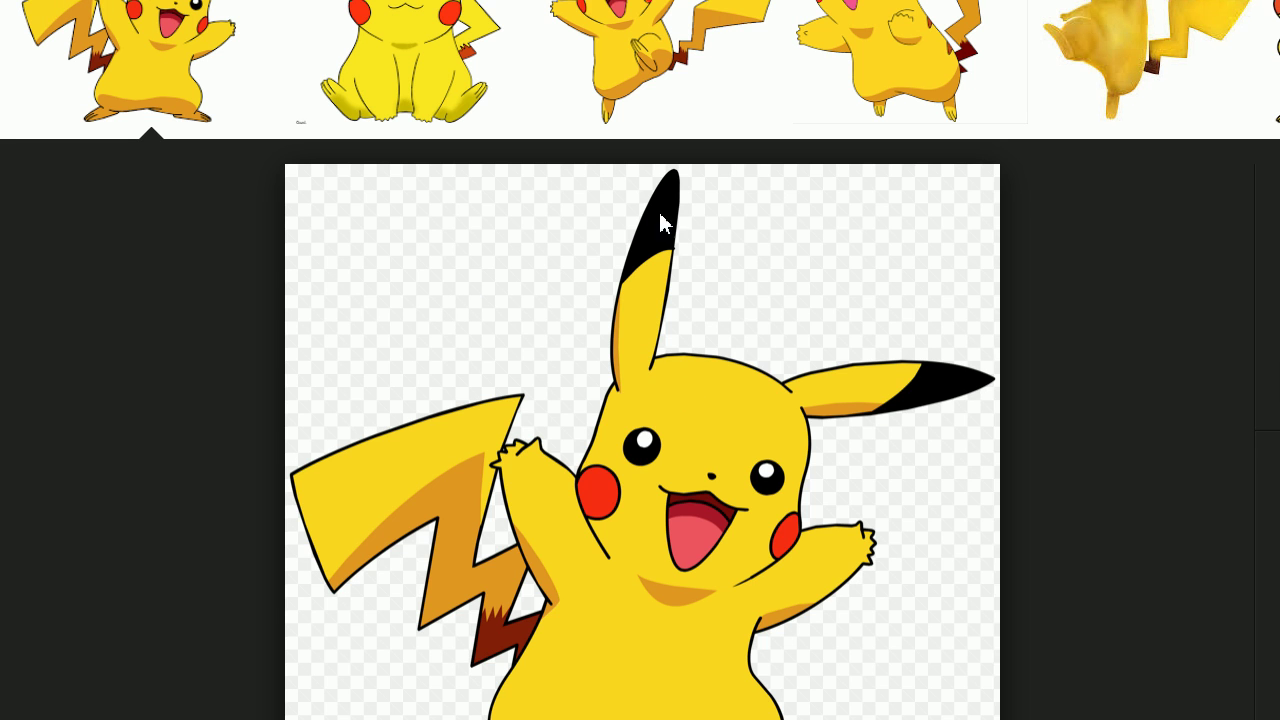
Save the previewed Pikachu picture as a PNG file named "pokemon"
right_click(739, 377)
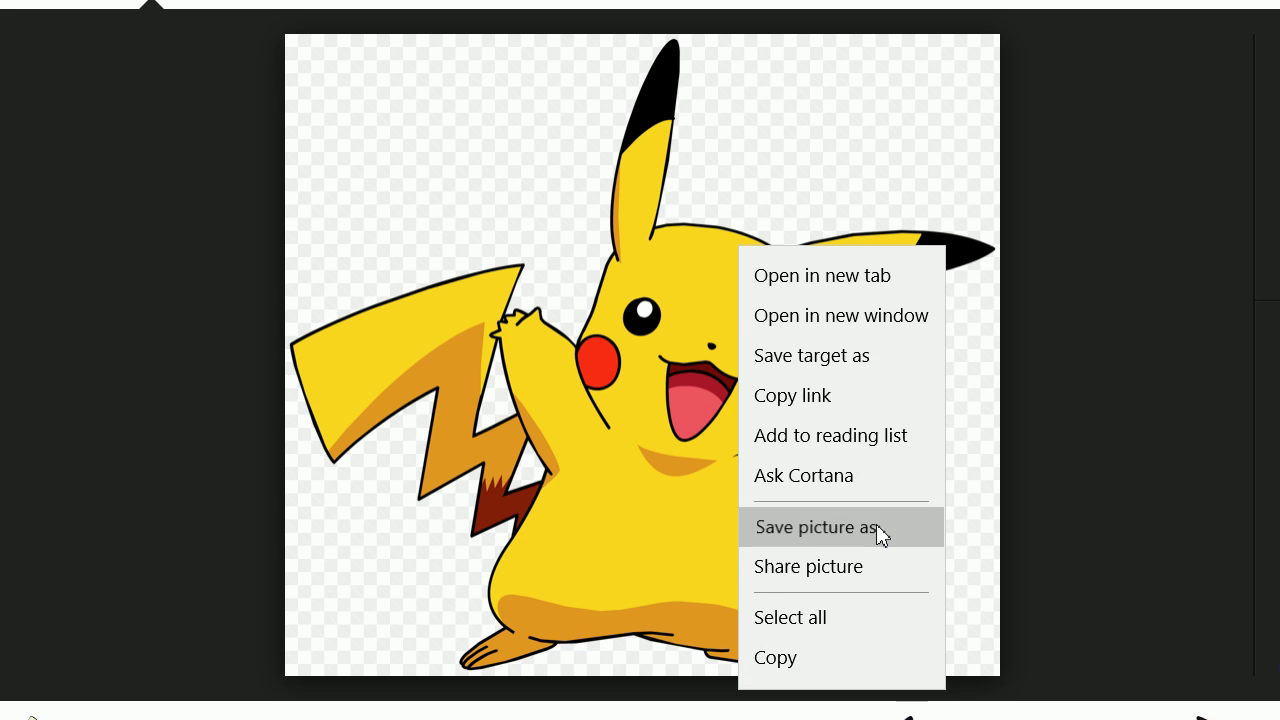
left_click(878, 530)
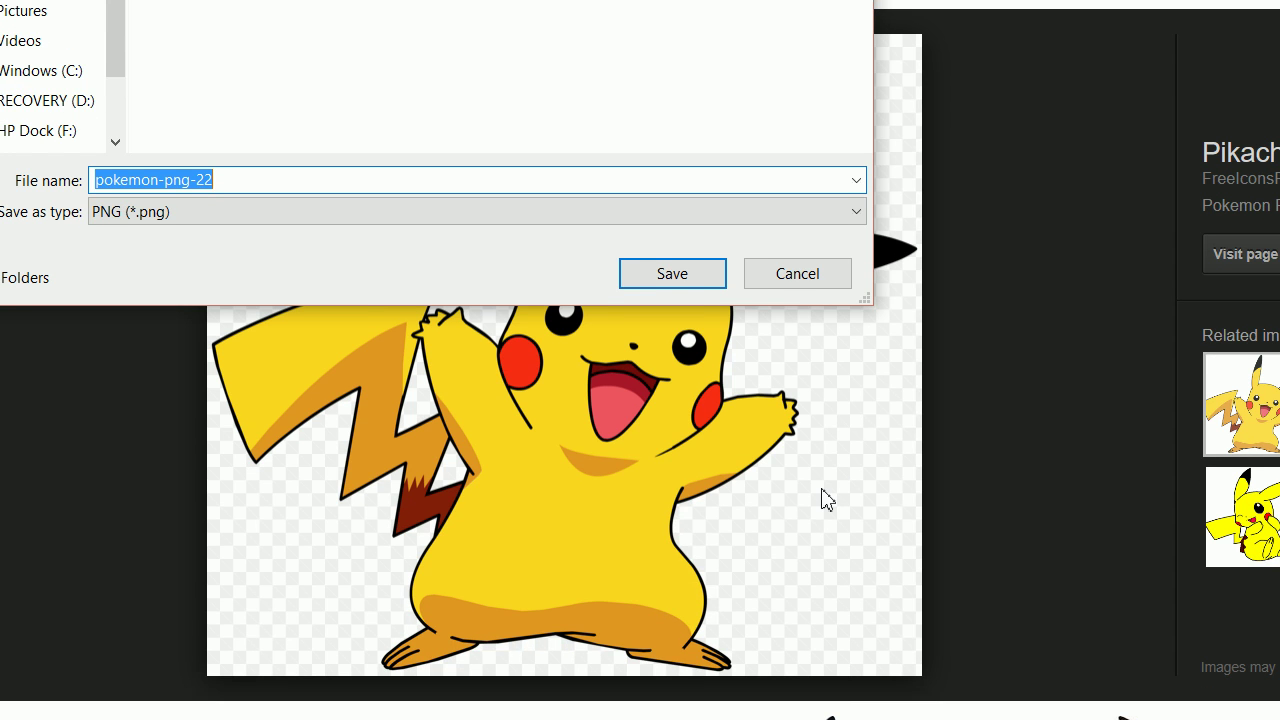
left_click(603, 217)
left_click(603, 217)
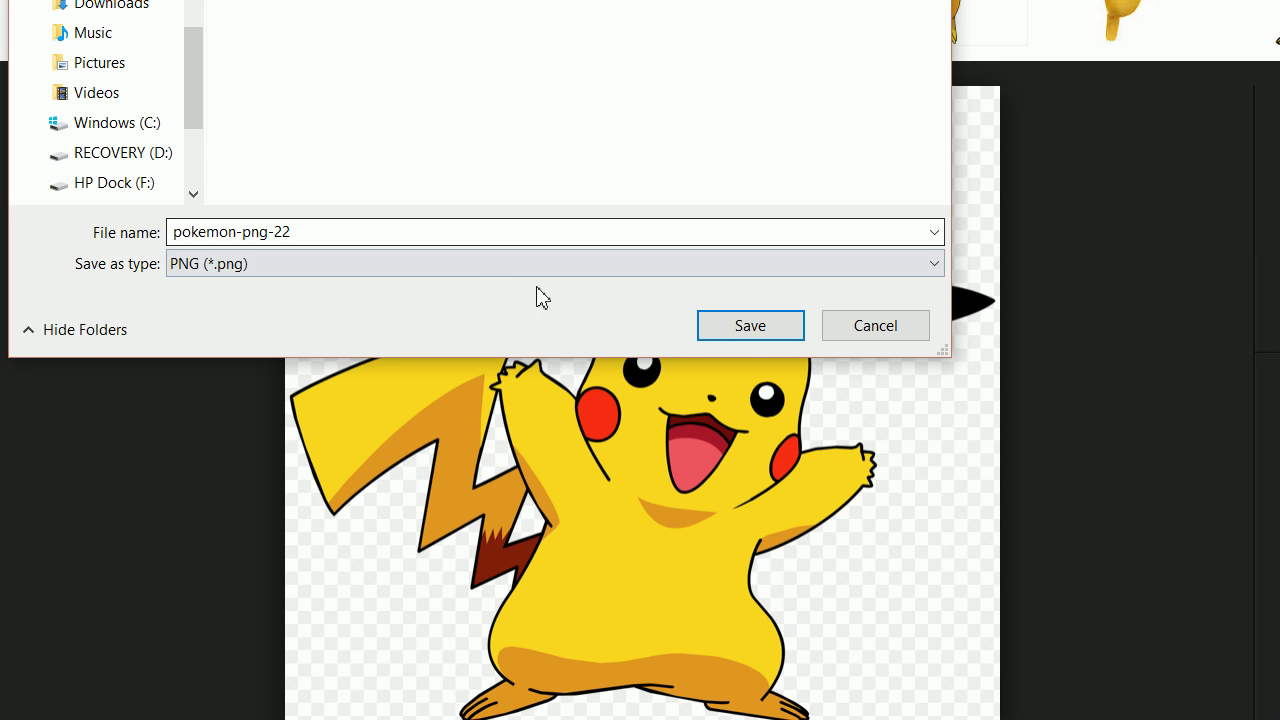
left_click(782, 335)
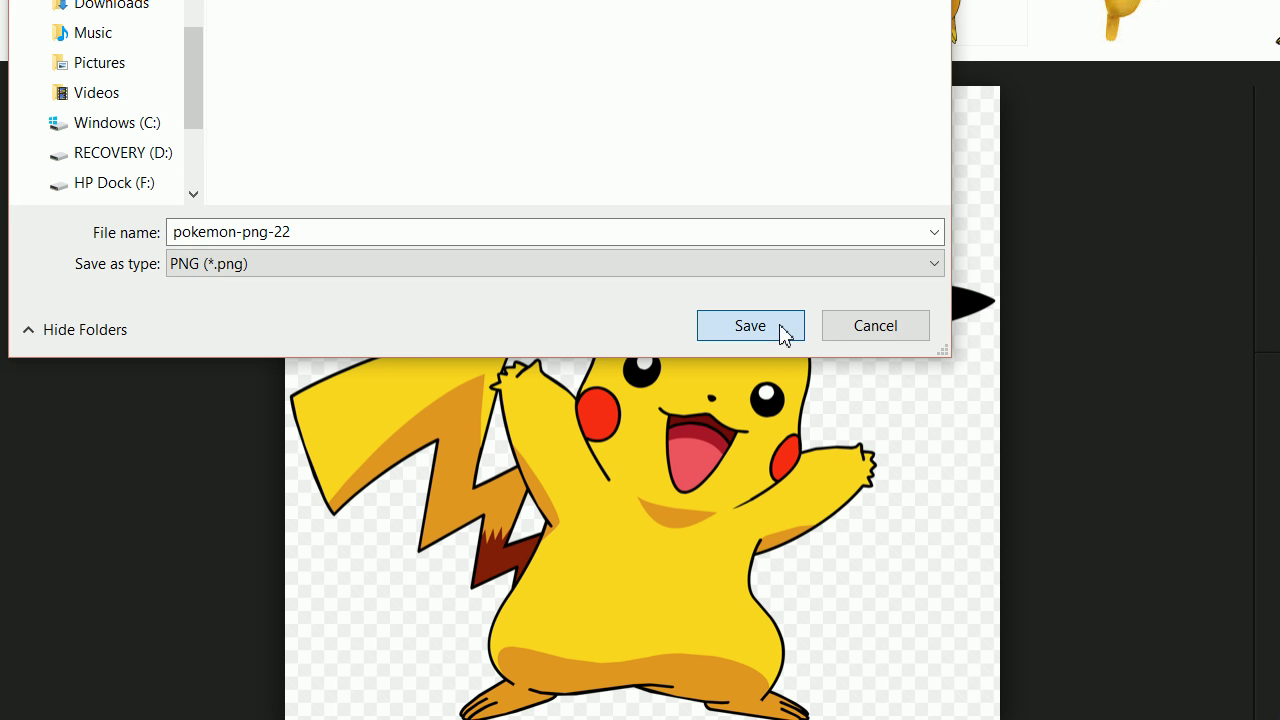
left_click(466, 234)
key("ctrl+a")
key("BackSpace")
type("pokemon")
key("Return")
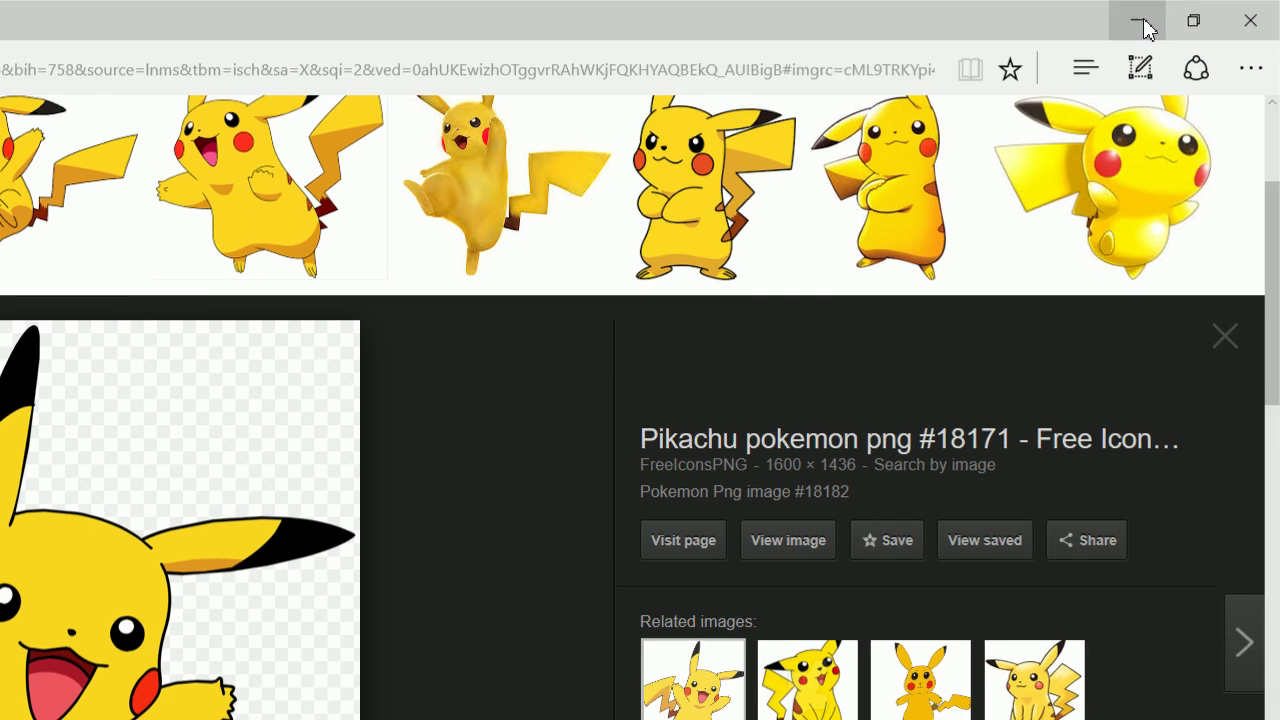
Switch back to the Word document and insert the saved "pokemon" picture on the line below the table
left_click(1238, 28)
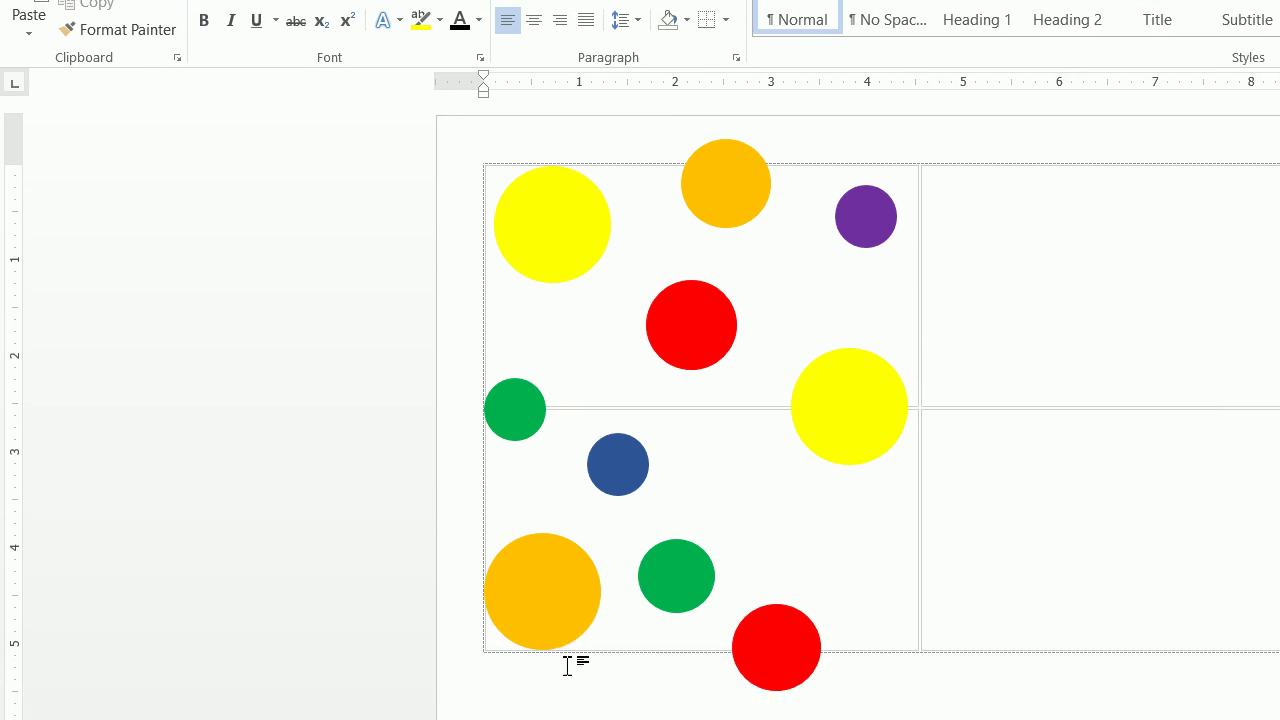
left_click(563, 612)
left_click(571, 719)
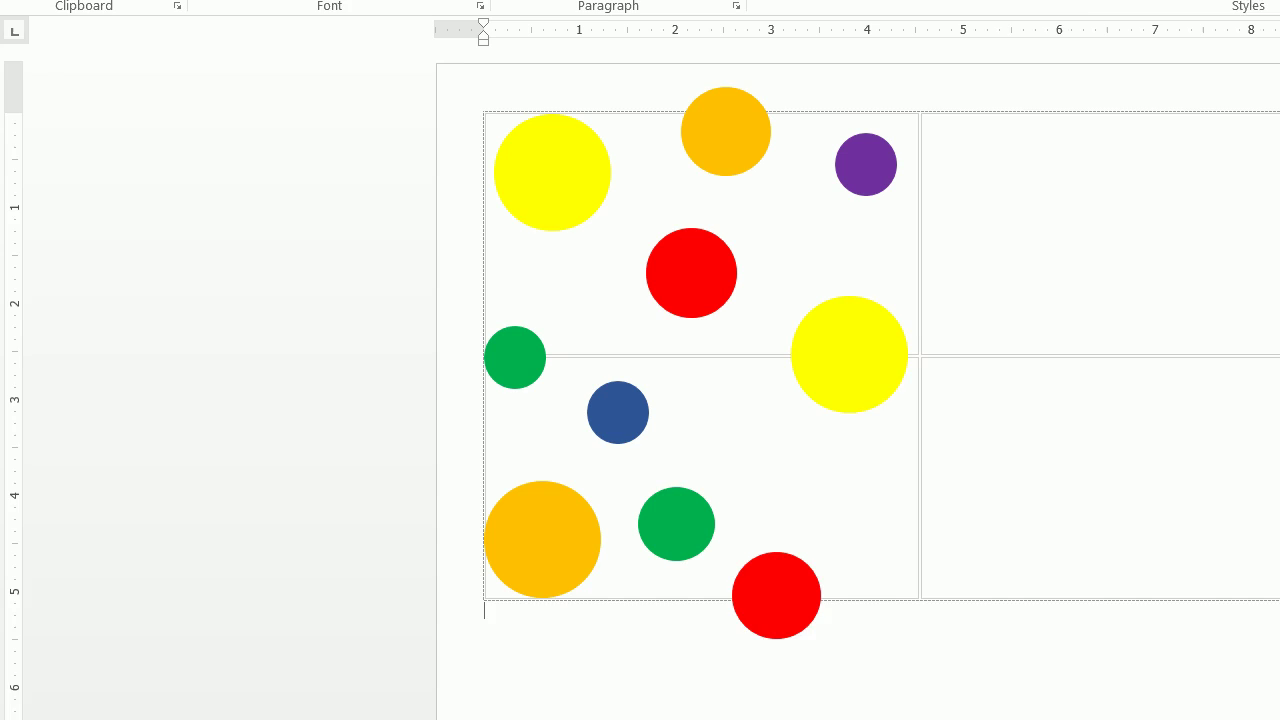
left_click(190, 17)
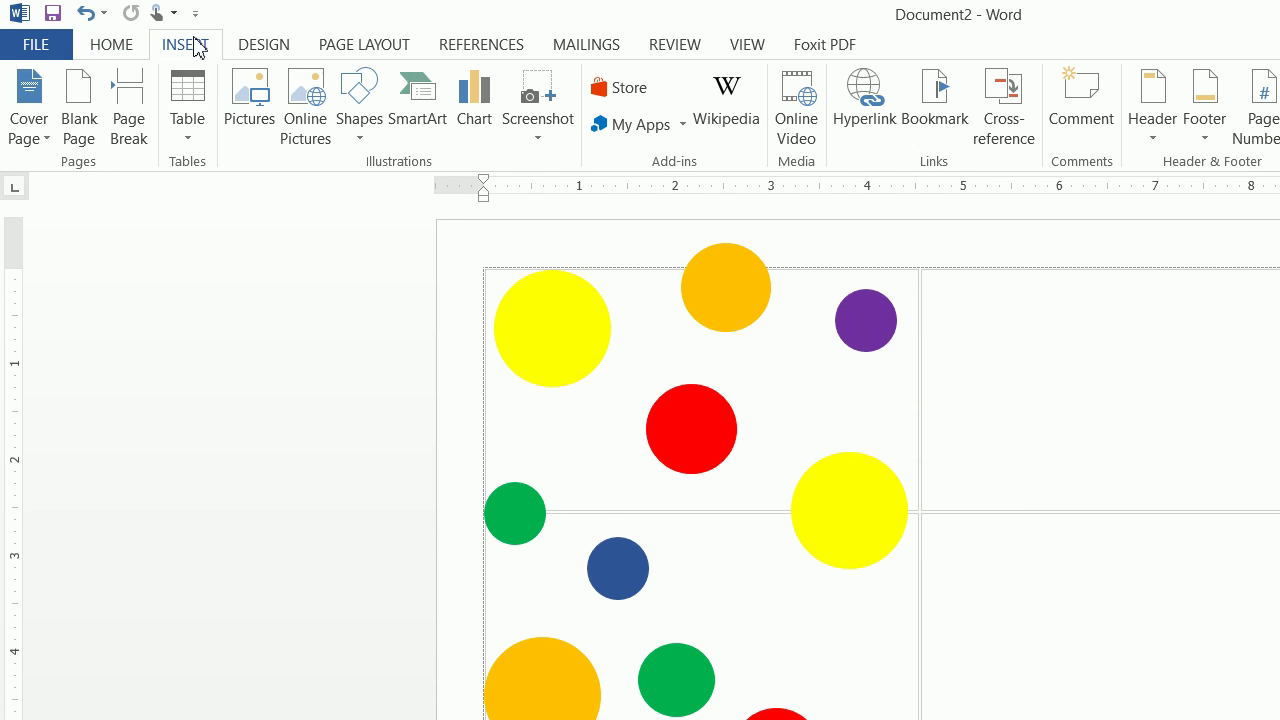
left_click(237, 105)
left_click(437, 246)
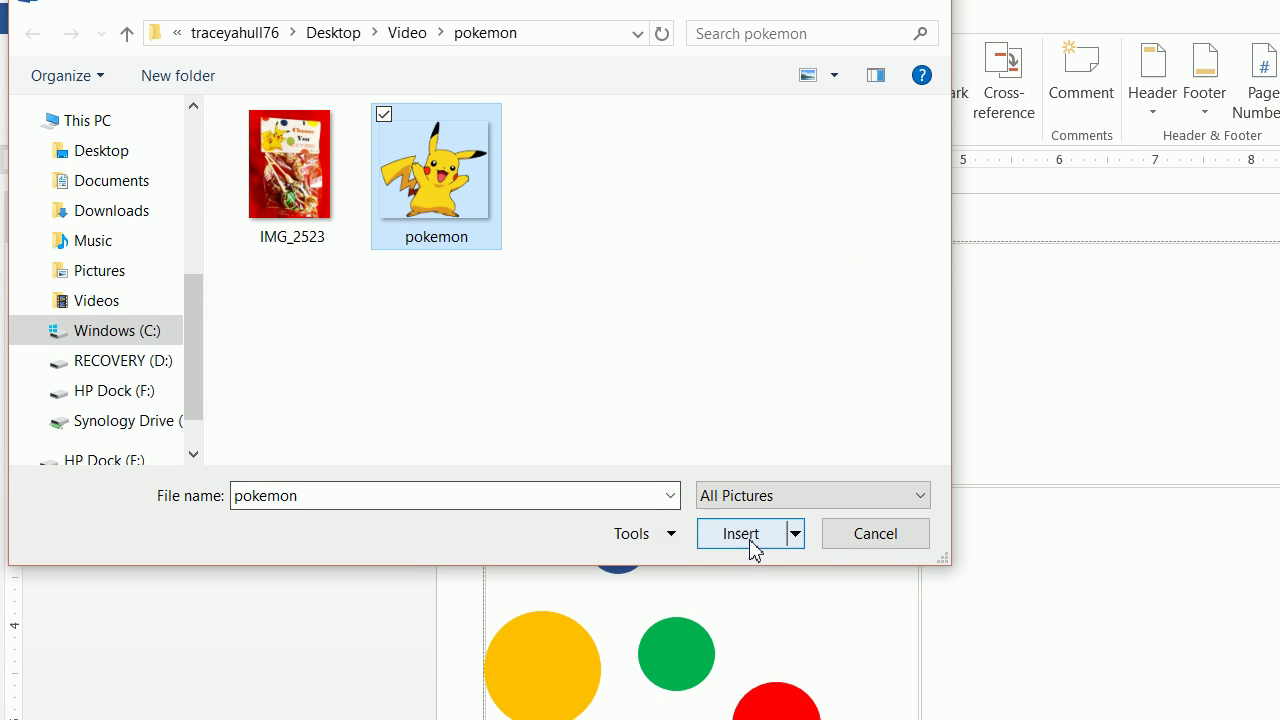
left_click(741, 533)
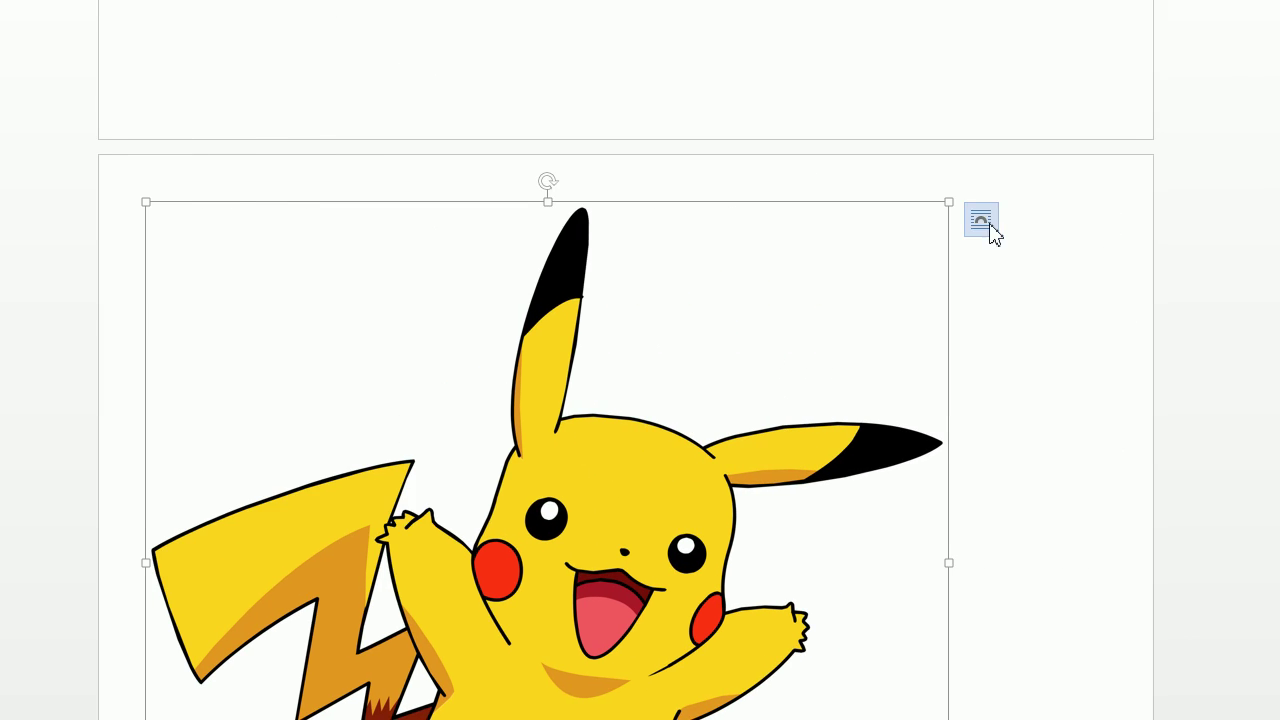
Set the Pikachu picture's text wrapping to In Front of Text
left_click(989, 228)
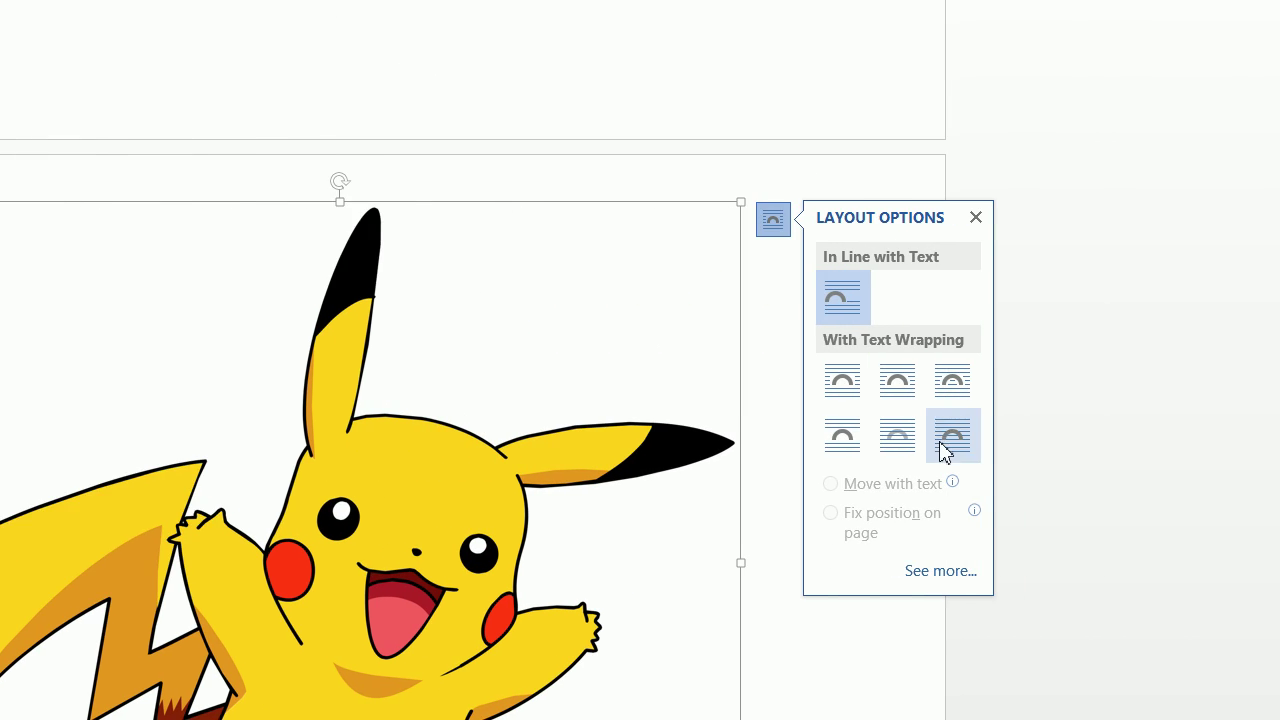
left_click(945, 450)
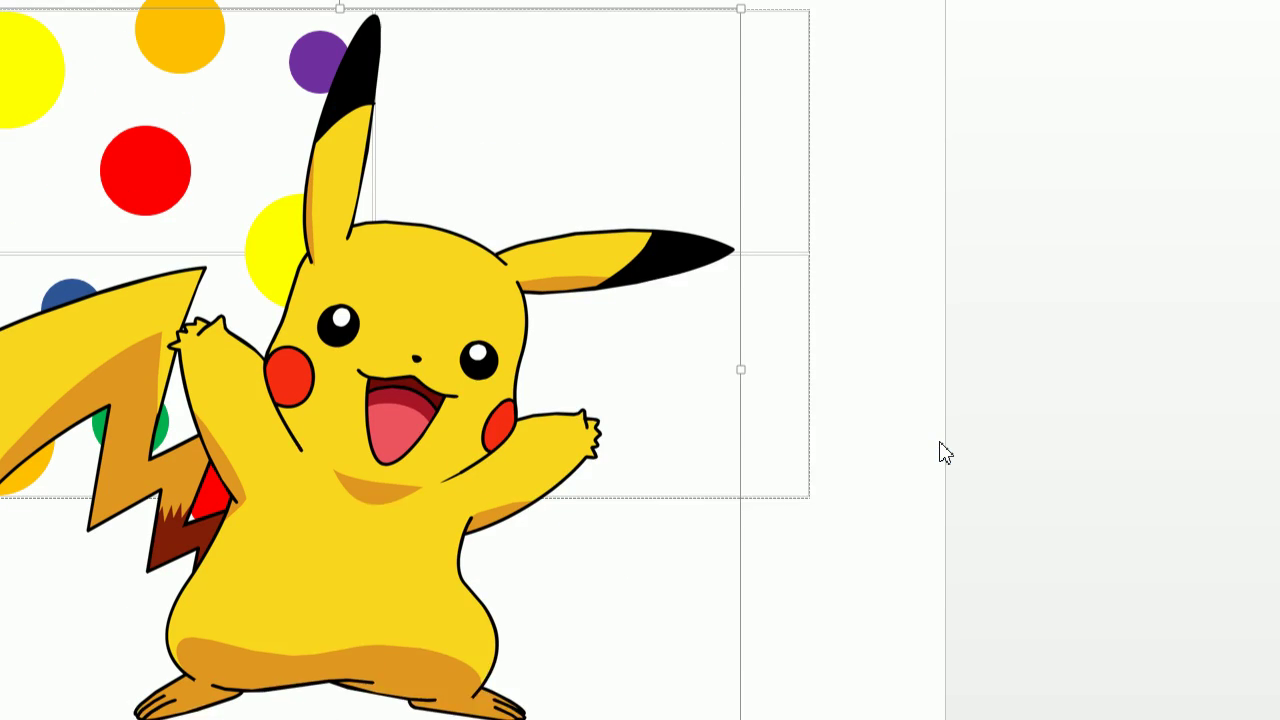
right_click(401, 337)
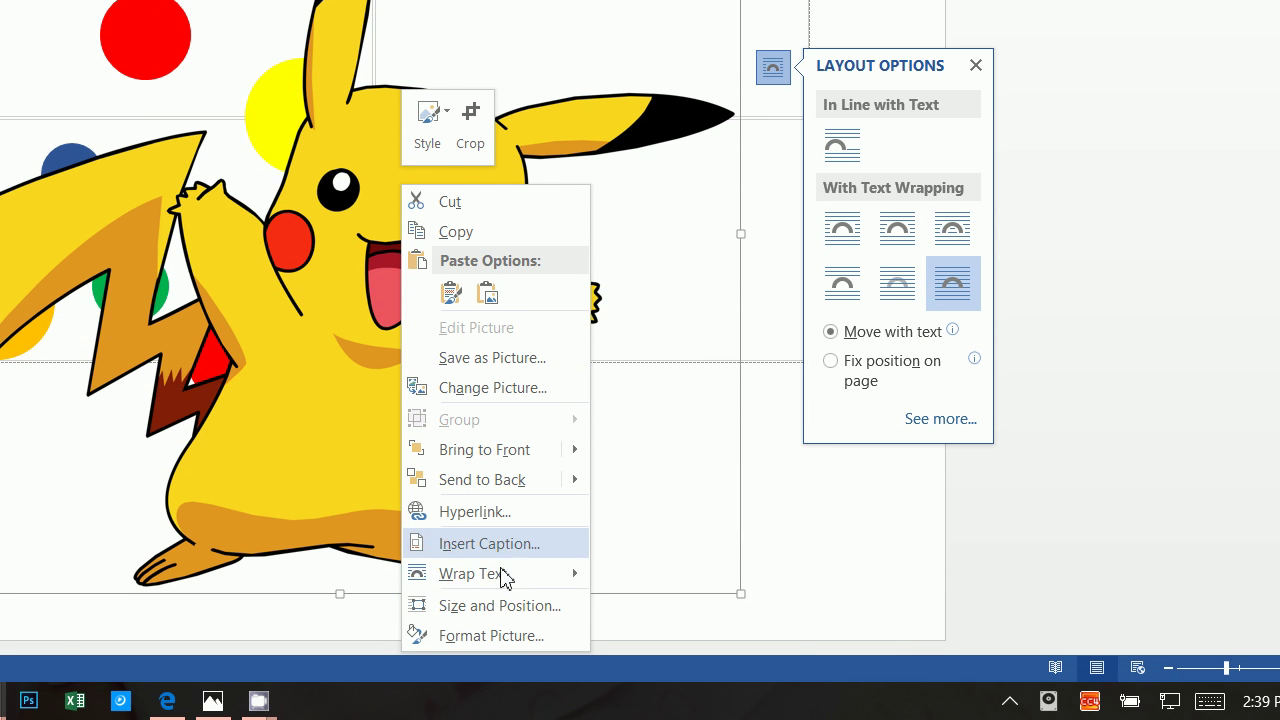
mouse_move(560, 719)
left_click(662, 512)
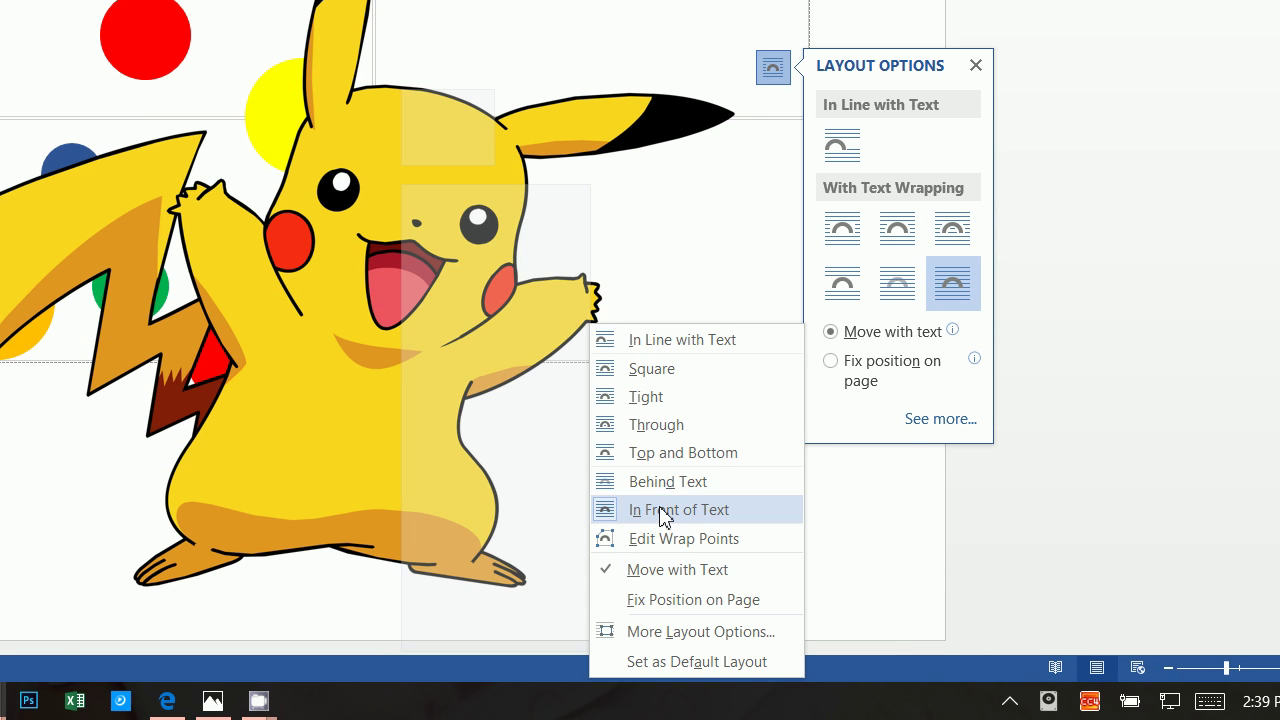
Shrink the Pikachu picture, move it into the left half of the lower-left cell and stretch it down close to the cell's bottom edge
left_click_drag(737, 592, 209, 117)
left_click_drag(153, 86, 91, 163)
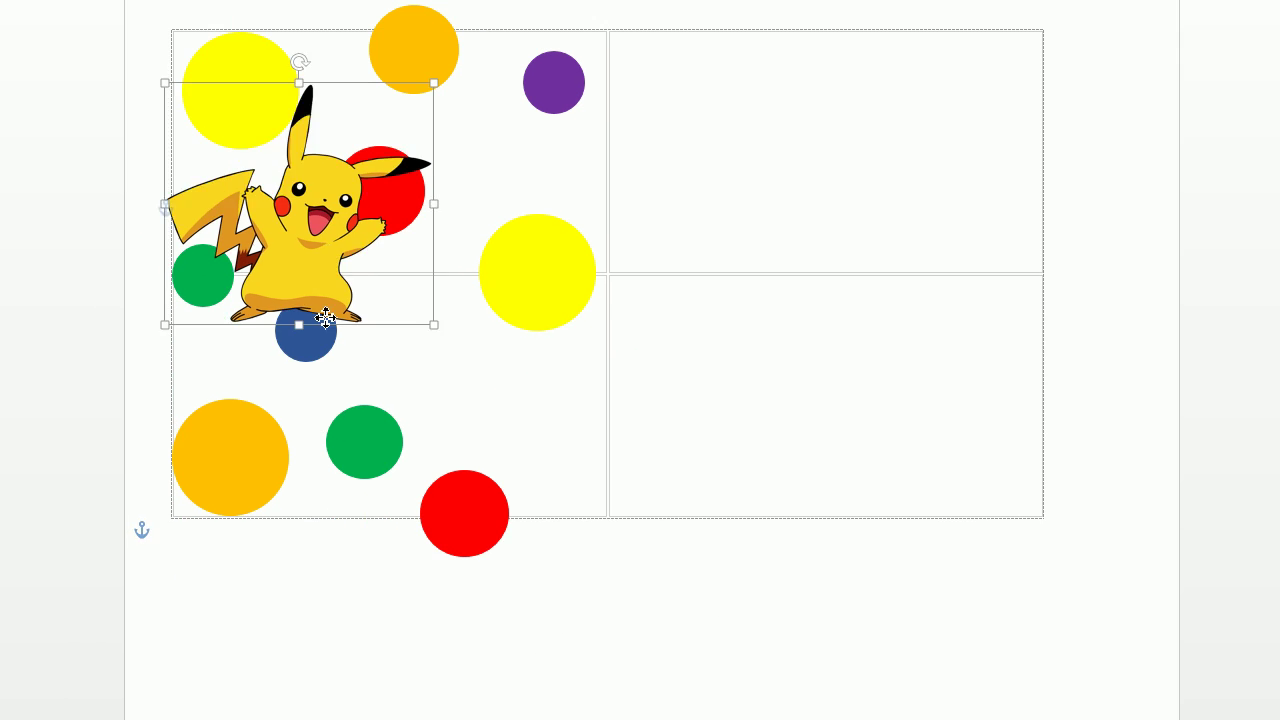
left_click_drag(325, 318, 321, 503)
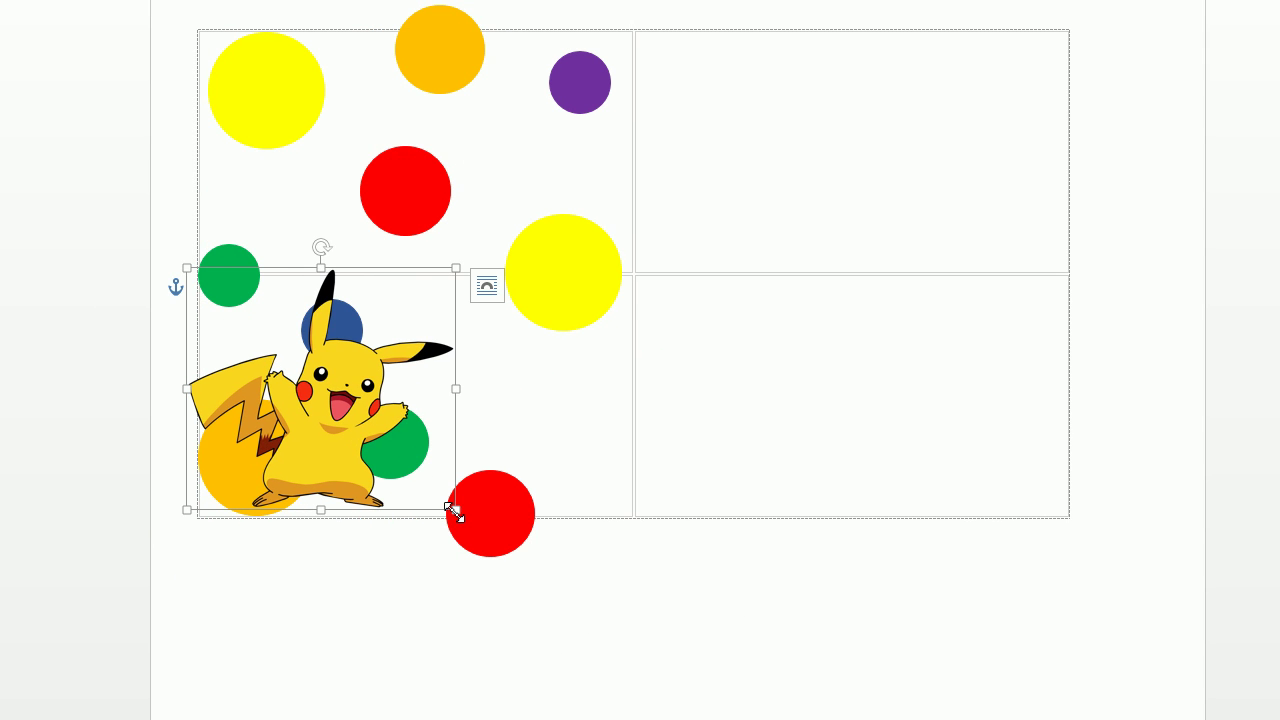
left_click_drag(455, 512, 382, 434)
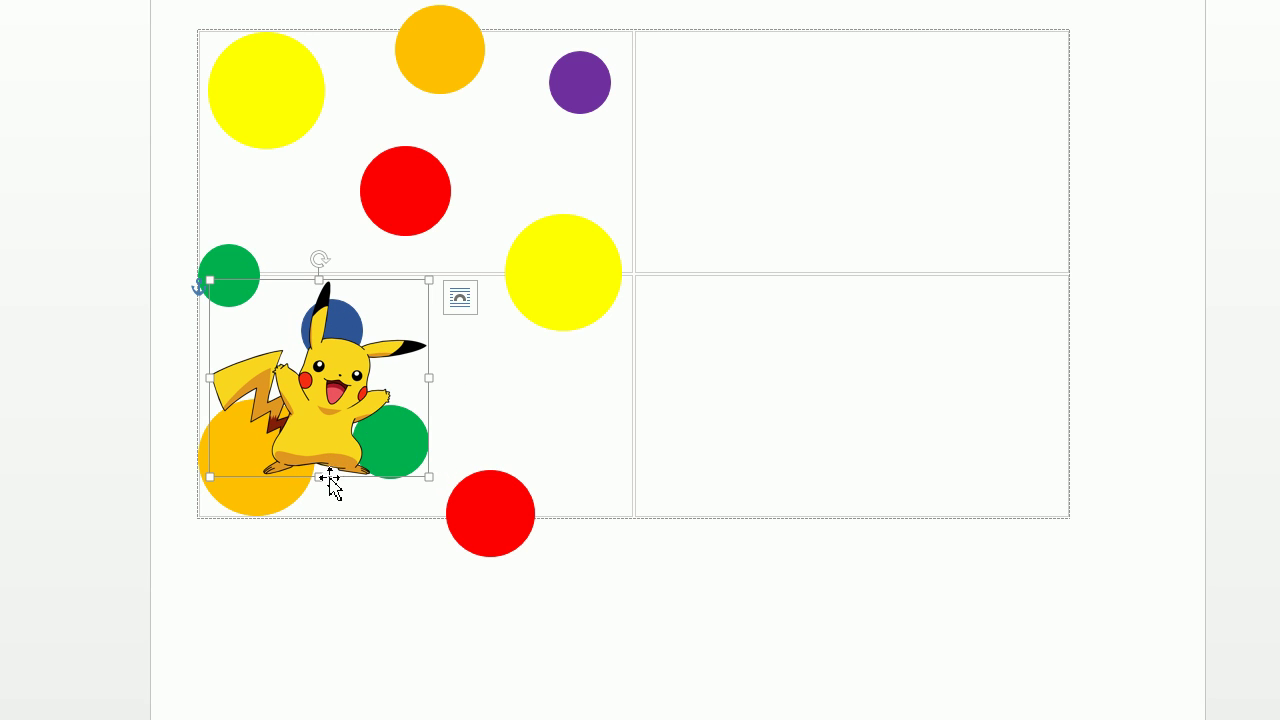
left_click_drag(324, 480, 321, 507)
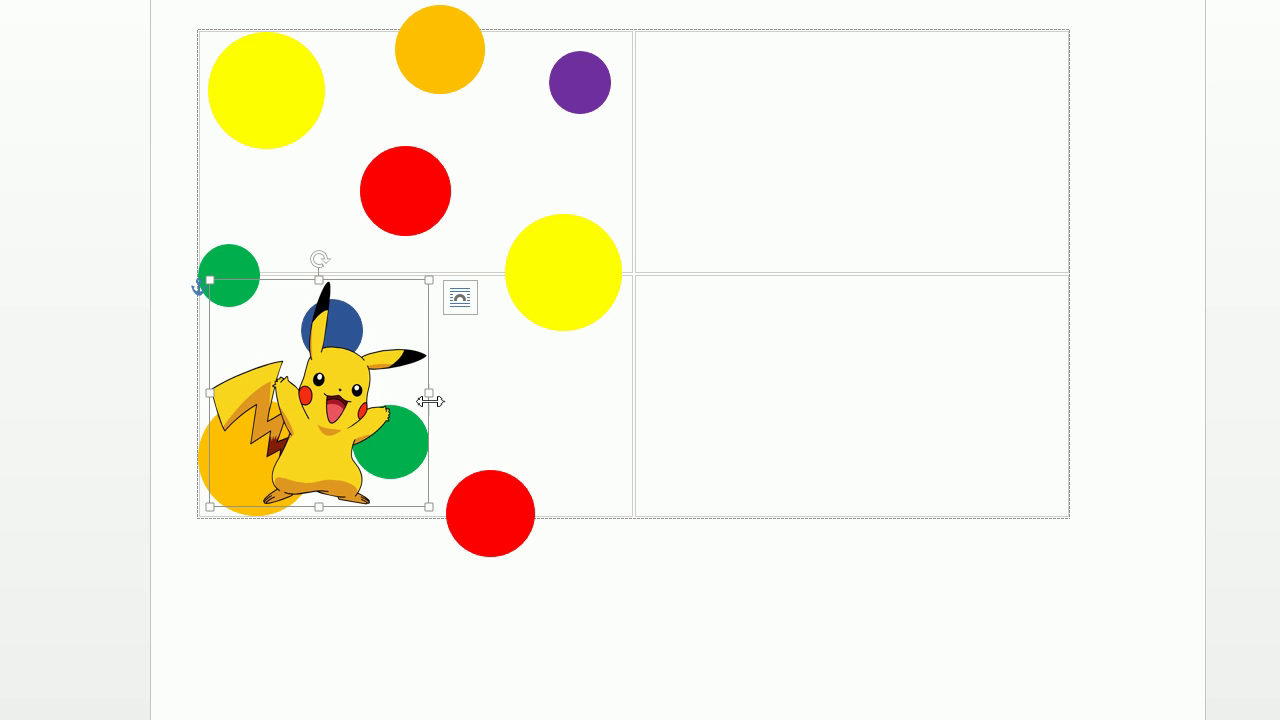
Draw a text box about 2.43" high and 2.37" wide beside Pikachu, filling the right half of the lower-left cell
left_click(686, 320)
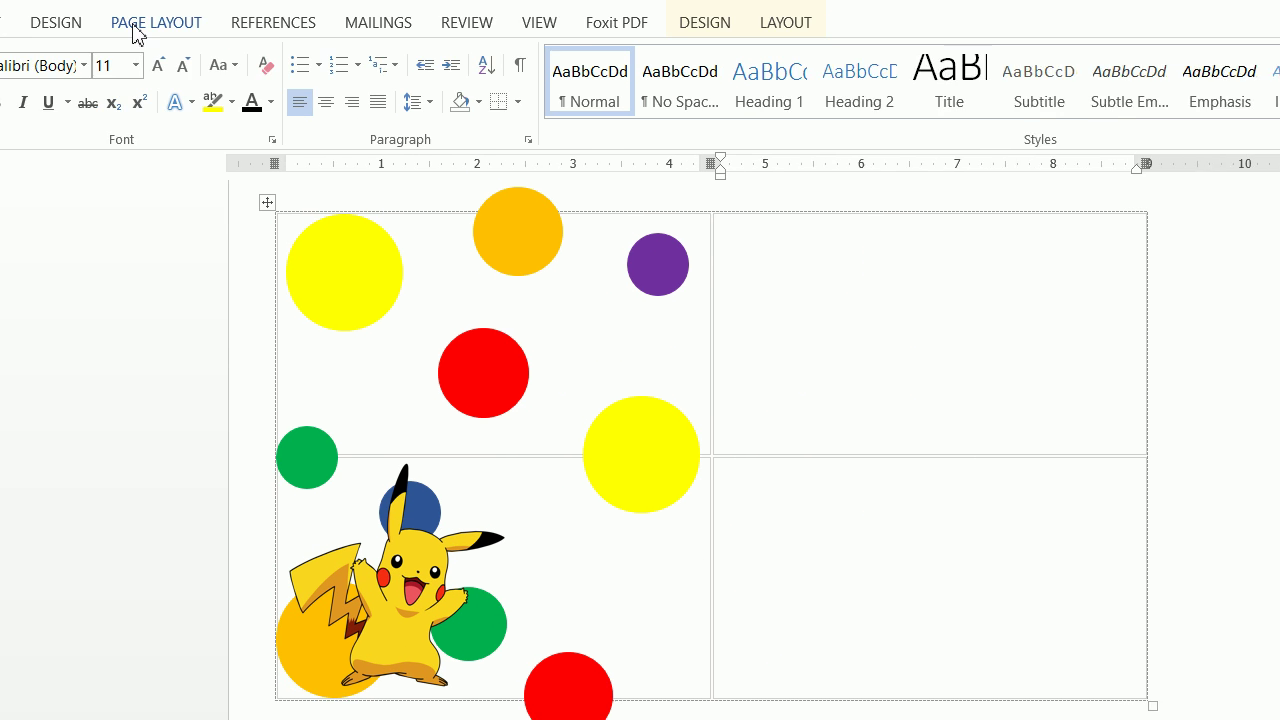
left_click(85, 44)
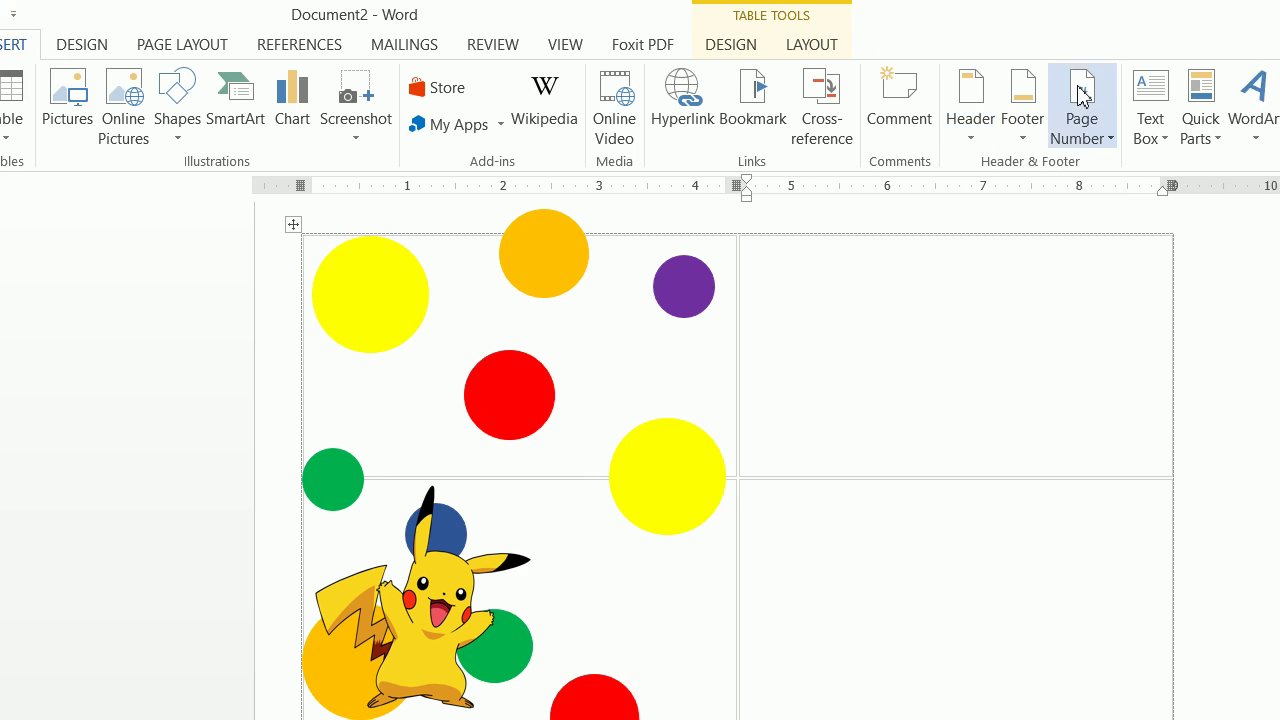
left_click(1176, 105)
left_click(886, 640)
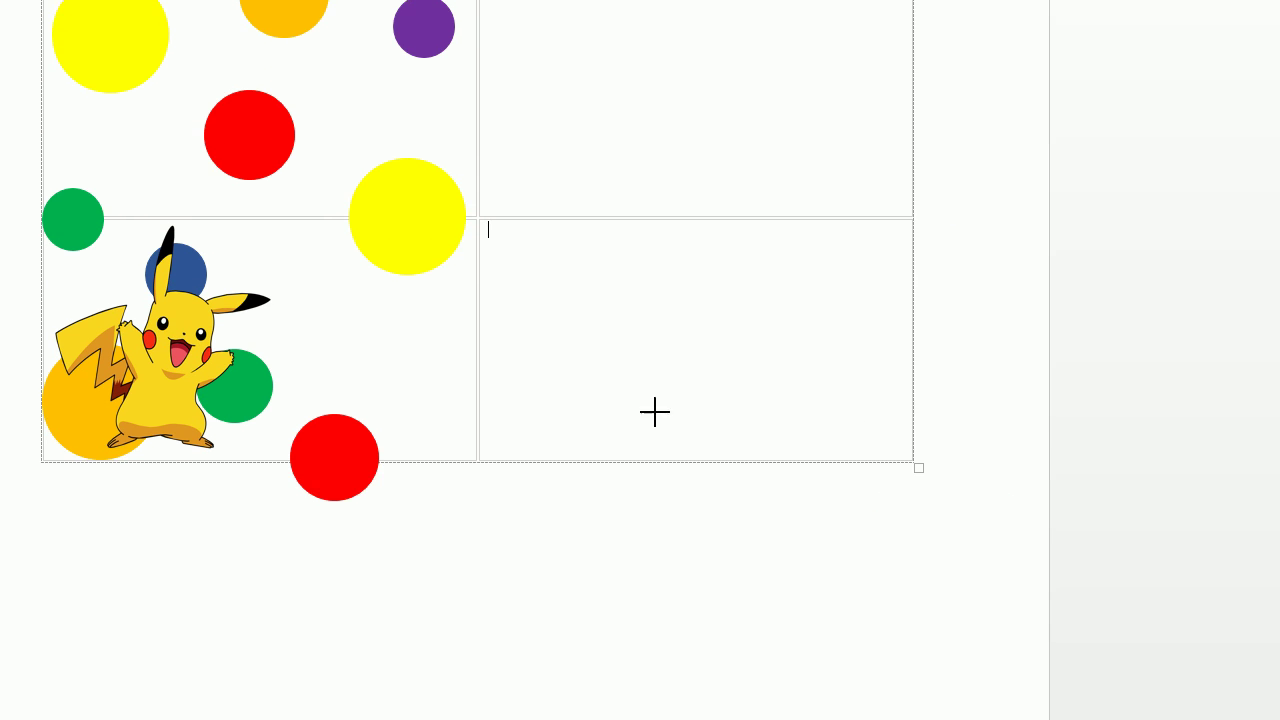
left_click_drag(250, 225, 469, 455)
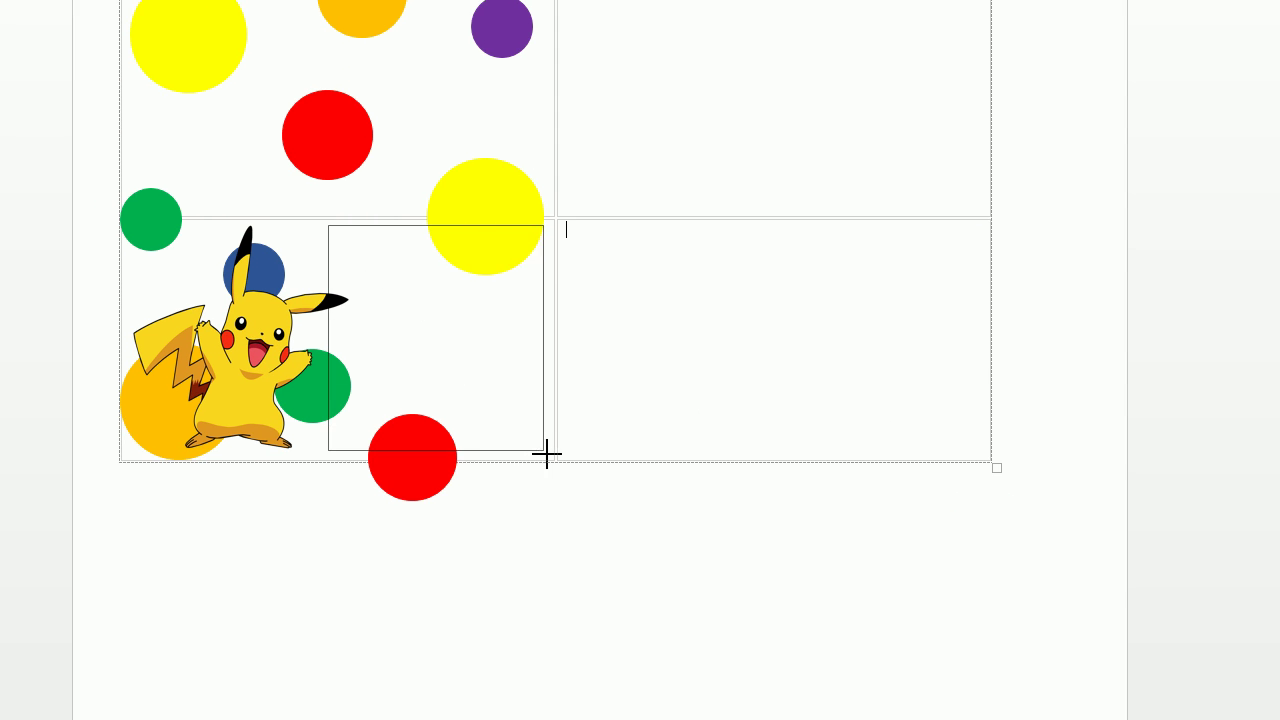
left_click_drag(547, 455, 556, 458)
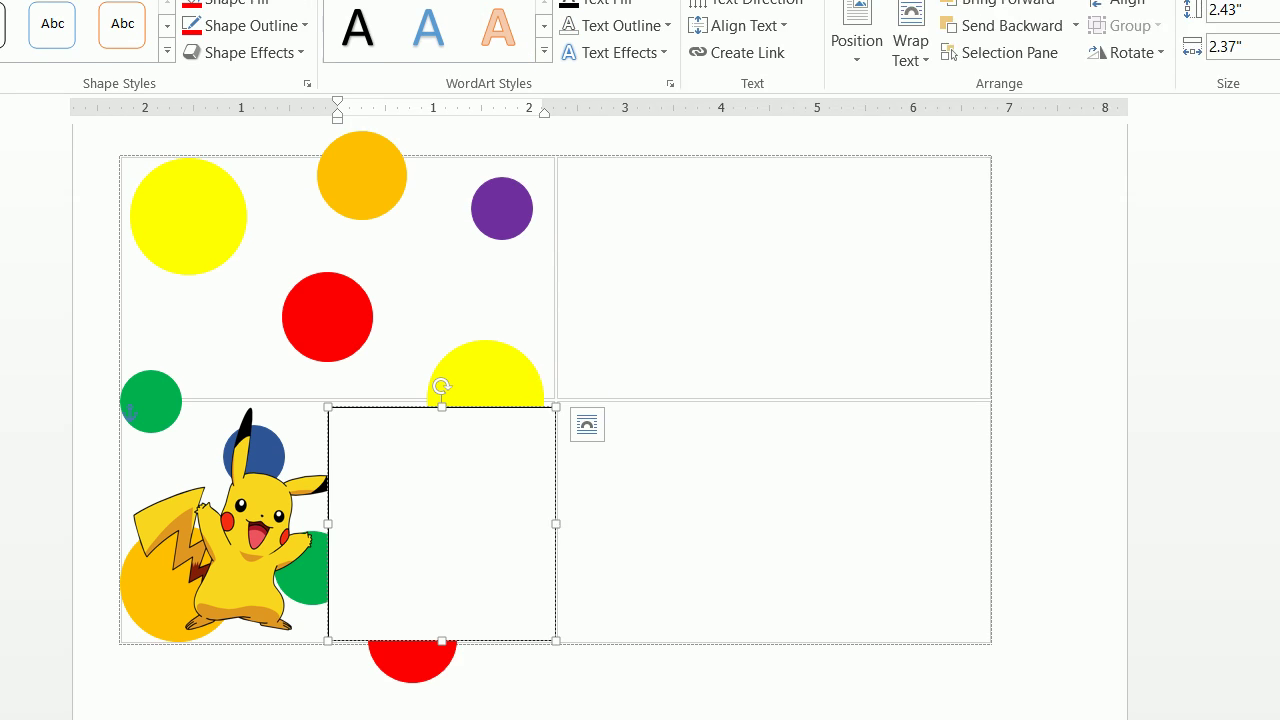
Remove the text box's fill and outline and enter "I", "Choose", "You", "To be my Valentine" and "From," with the sender's name on separate lines
left_click(236, 0)
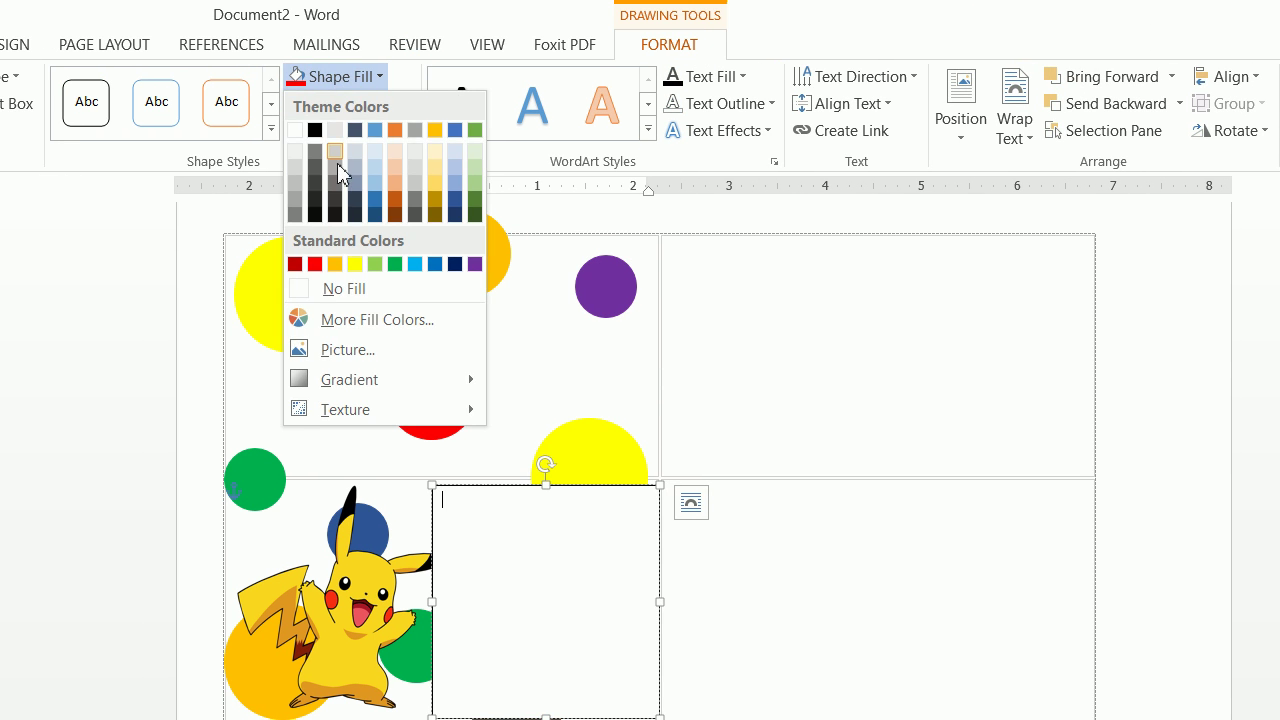
left_click(337, 289)
left_click(352, 104)
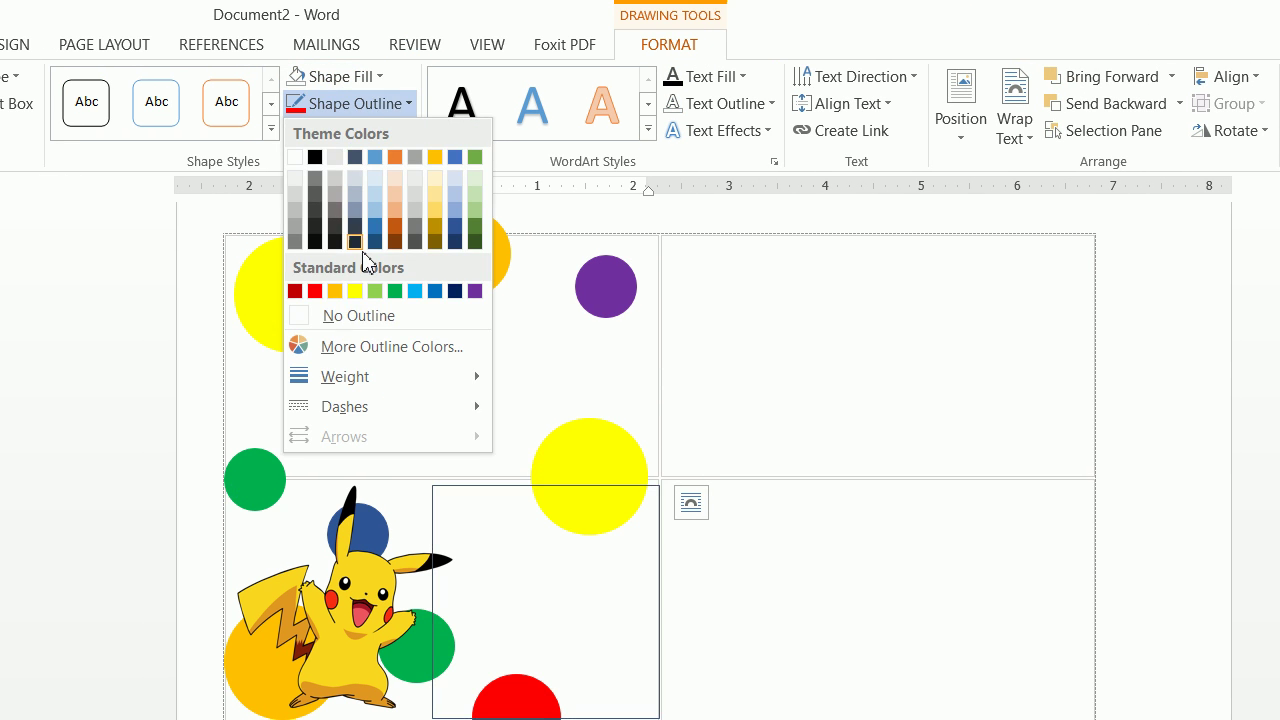
left_click(355, 315)
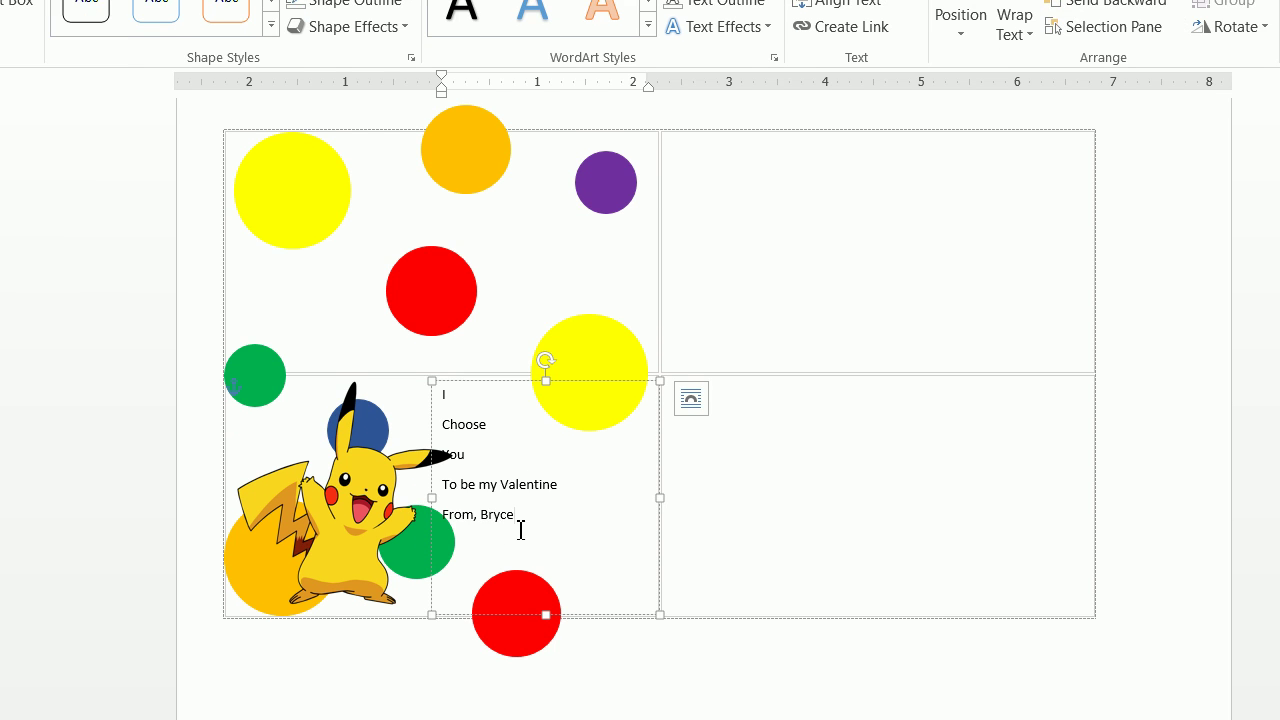
Set the spacing after paragraphs to 0 pt and the line spacing to Single for all text in the text box
key("ctrl+a")
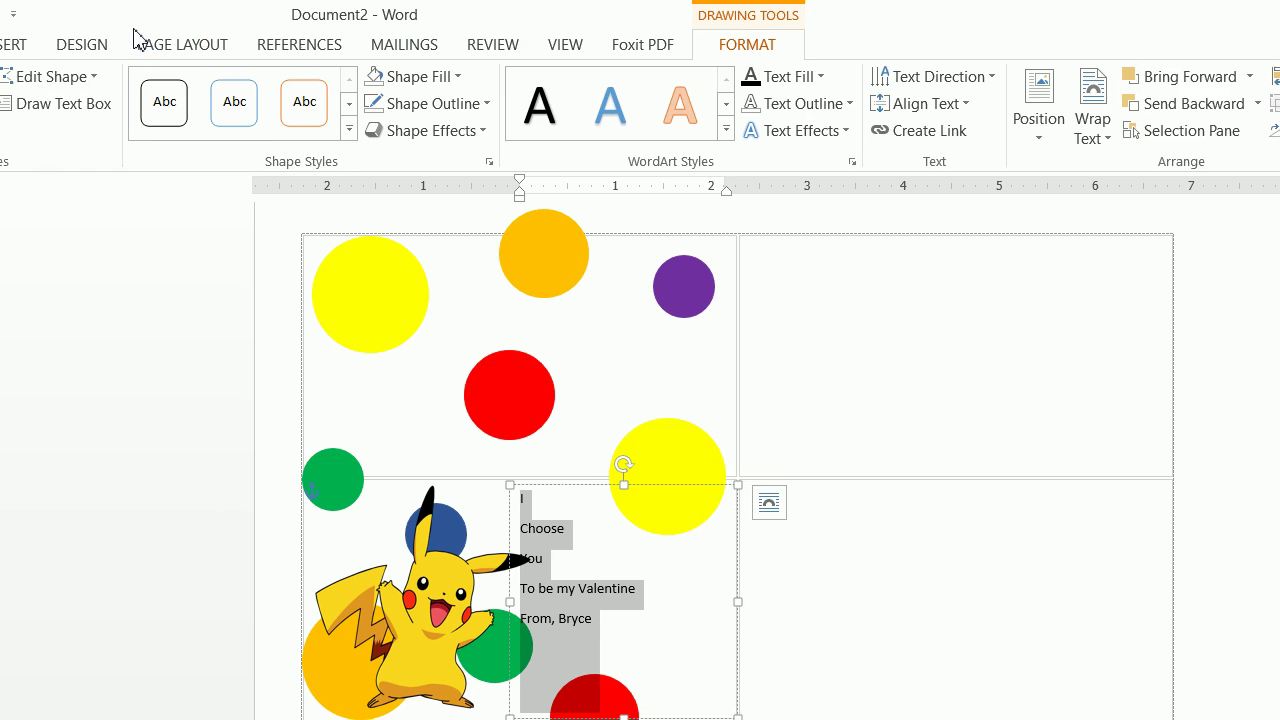
left_click(133, 51)
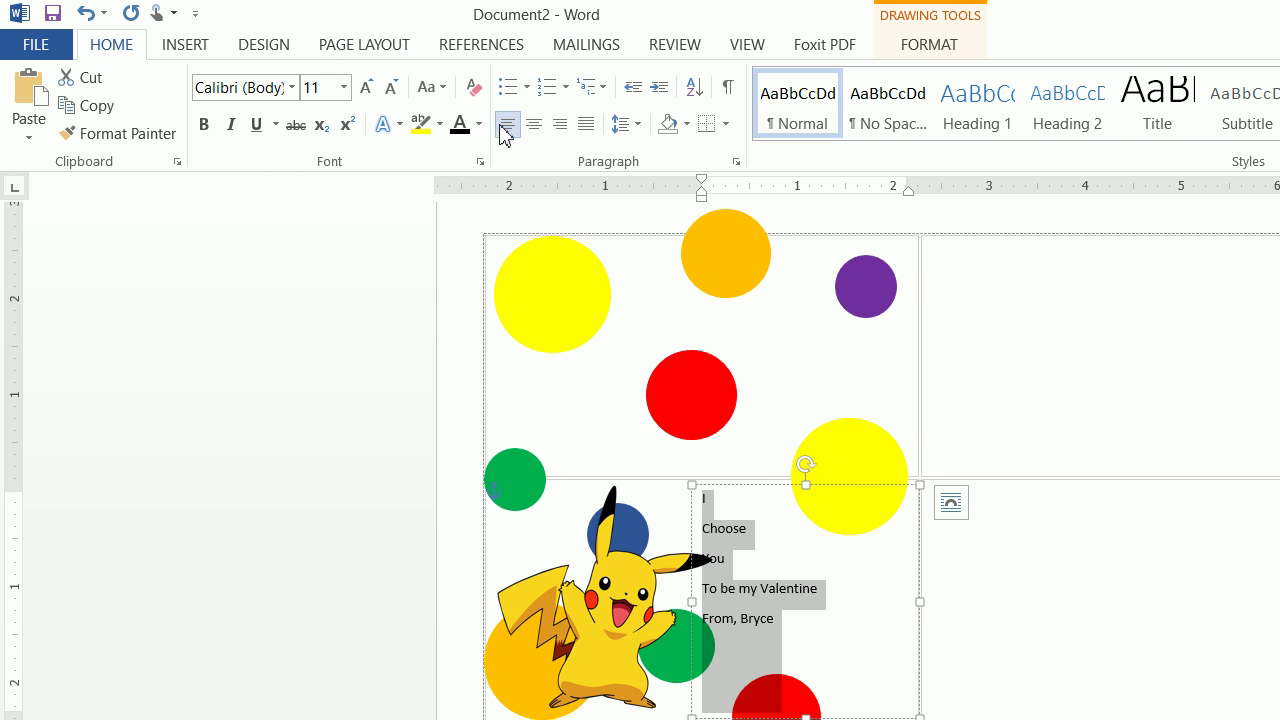
left_click(633, 133)
left_click(660, 322)
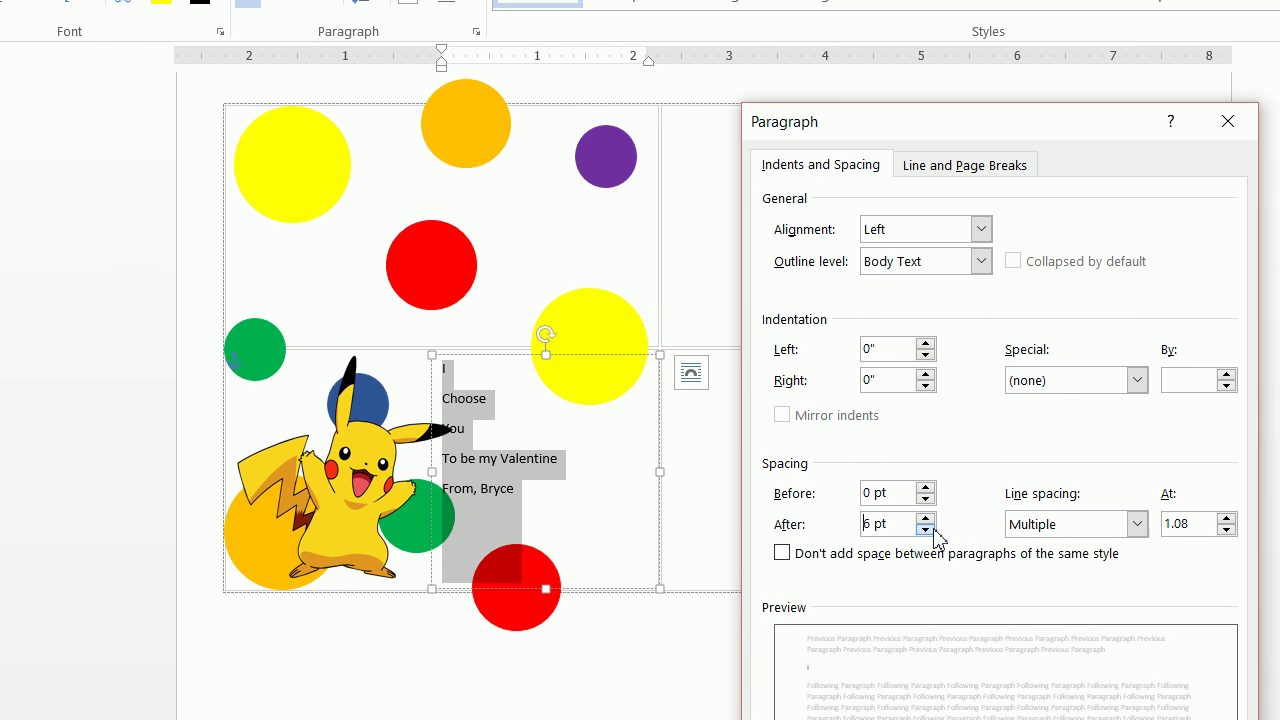
left_click(1185, 660)
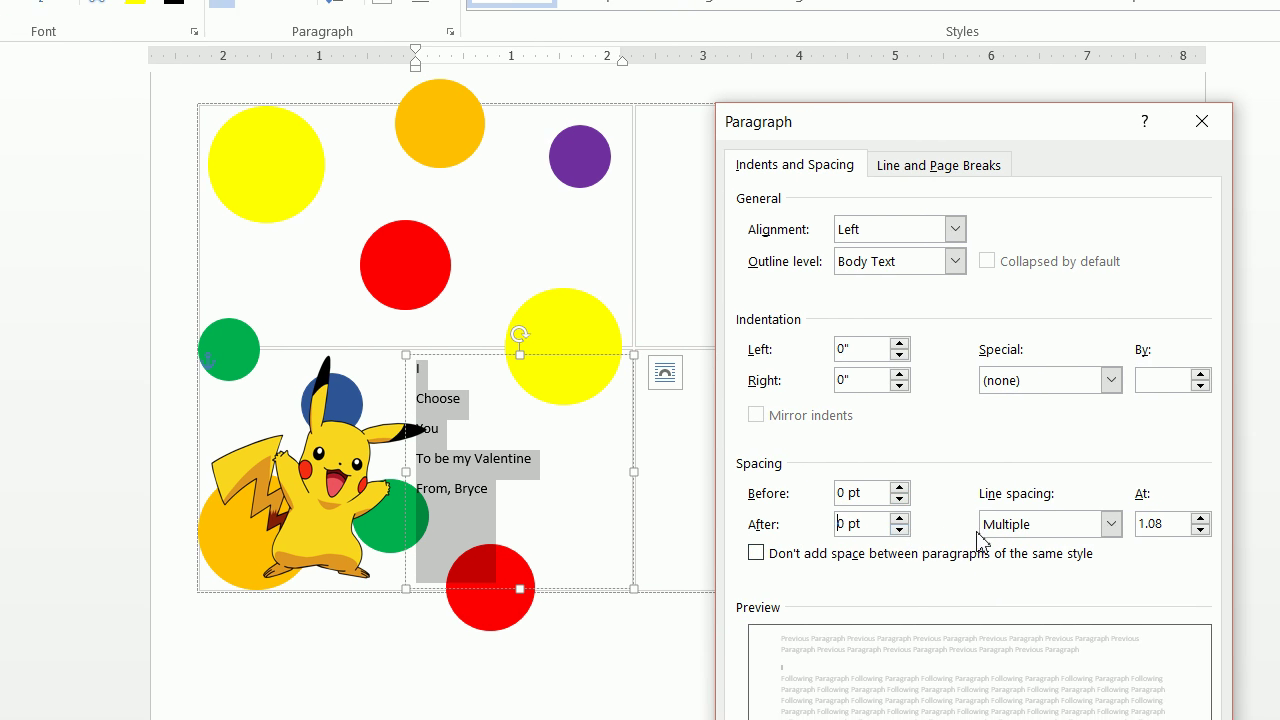
left_click(1075, 524)
left_click(1045, 547)
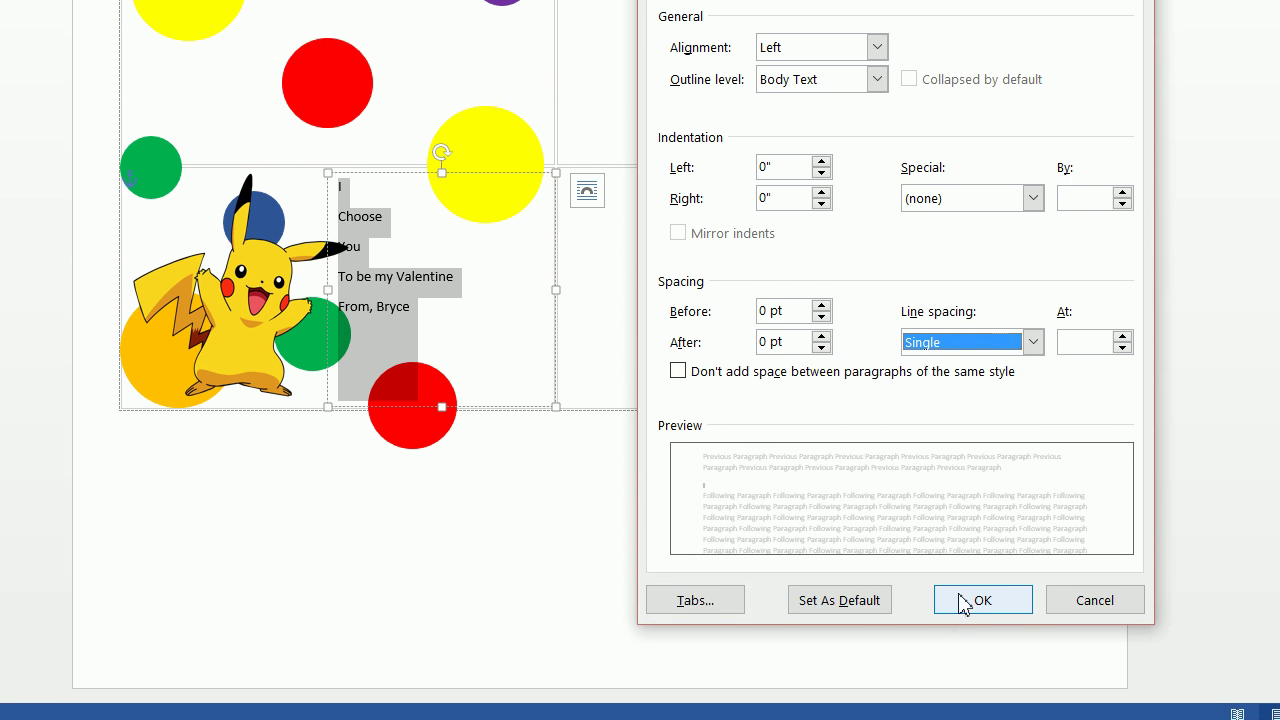
left_click(963, 600)
left_click(360, 259)
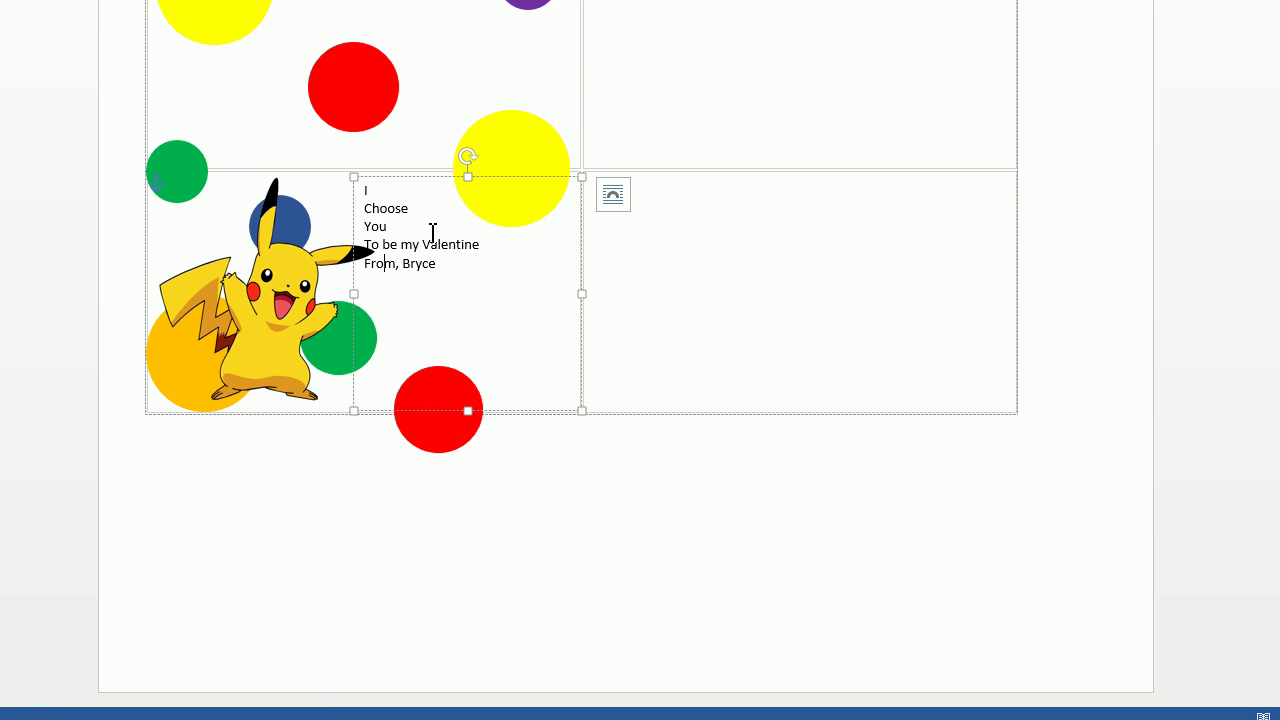
Format the "I", "Choose" and "You" lines in Bodoni MT Black at size 36
left_click_drag(395, 228, 320, 186)
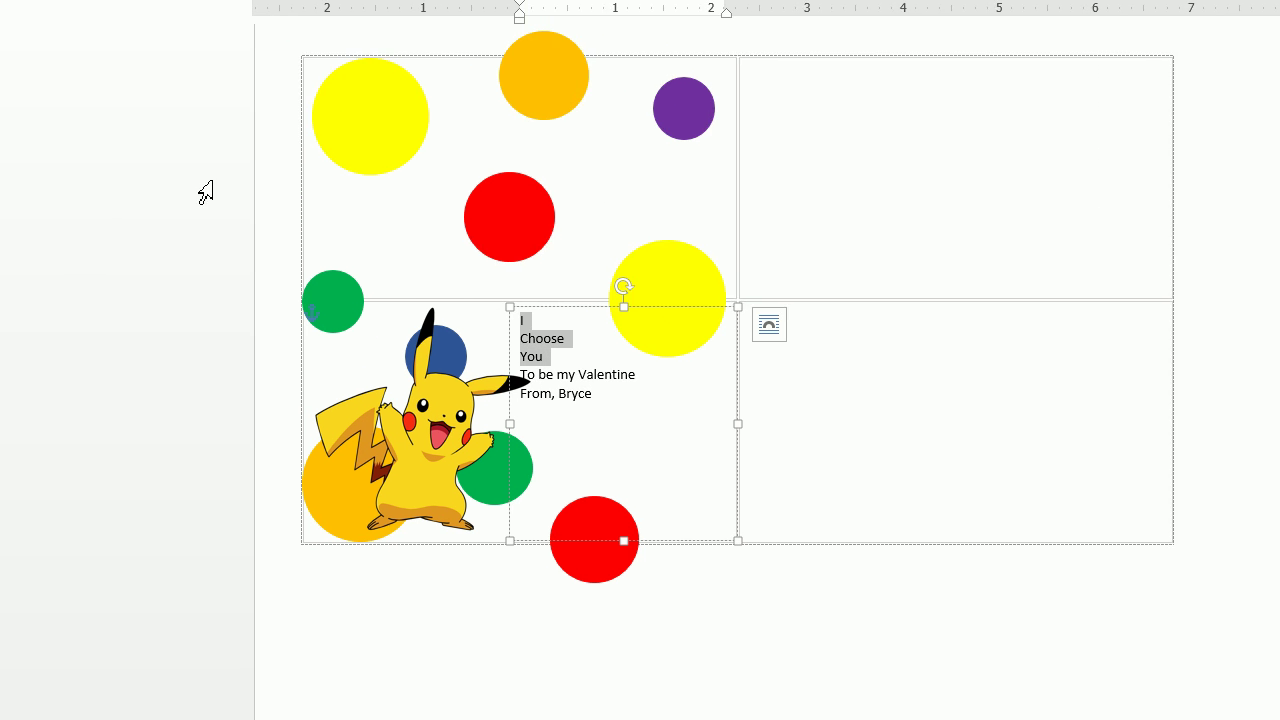
left_click(292, 87)
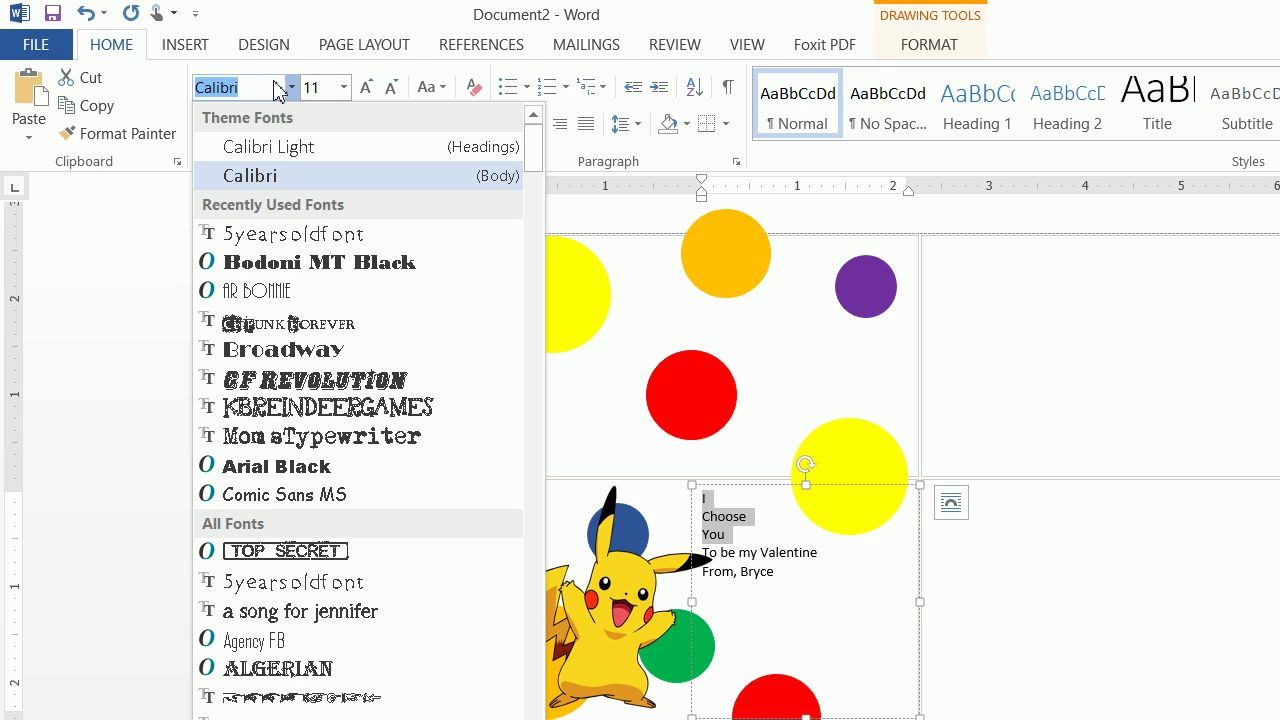
left_click(379, 264)
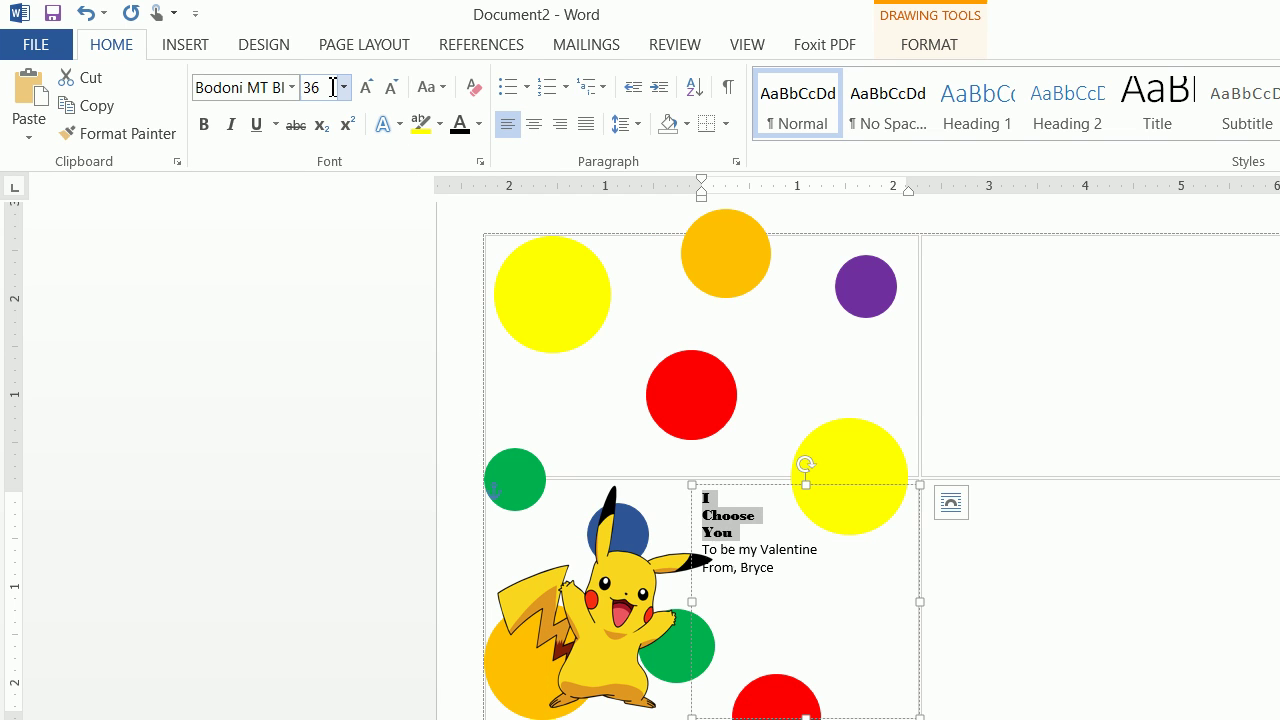
left_click(333, 87)
type("36")
key("Return")
Format the "To be my Valentine" line in AR BONNIE at size 28
left_click_drag(820, 667, 713, 664)
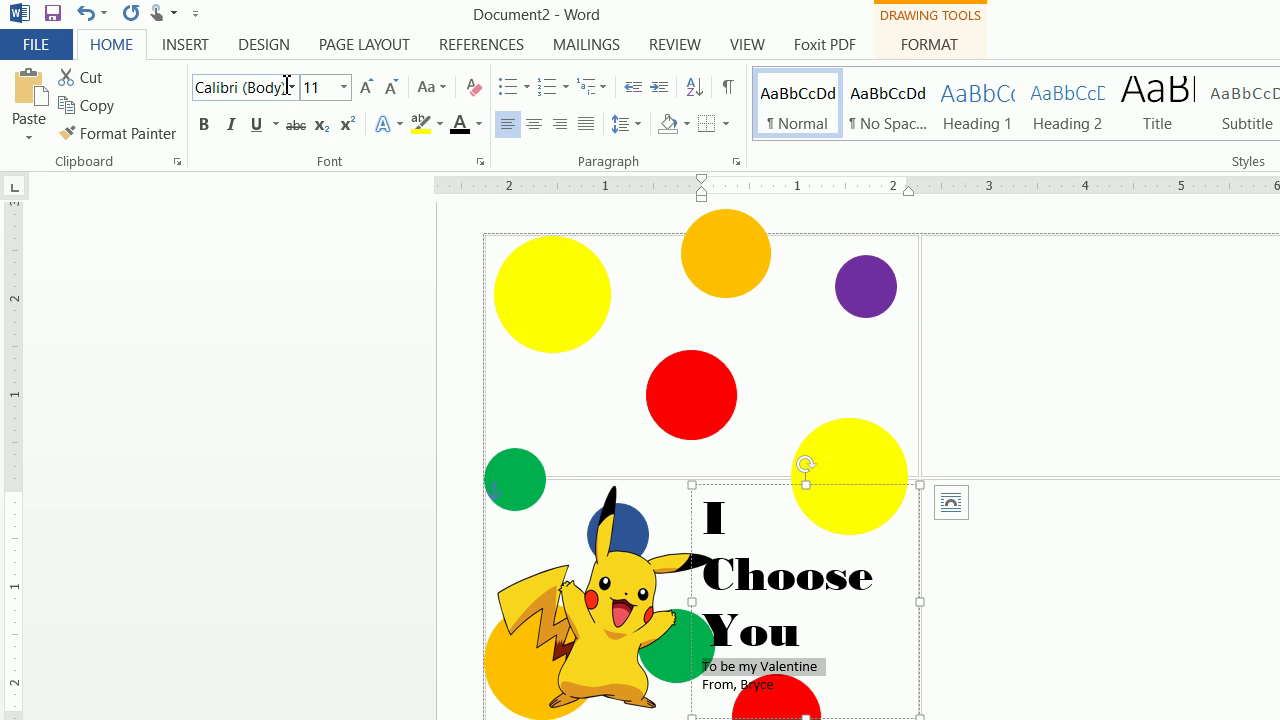
left_click(294, 89)
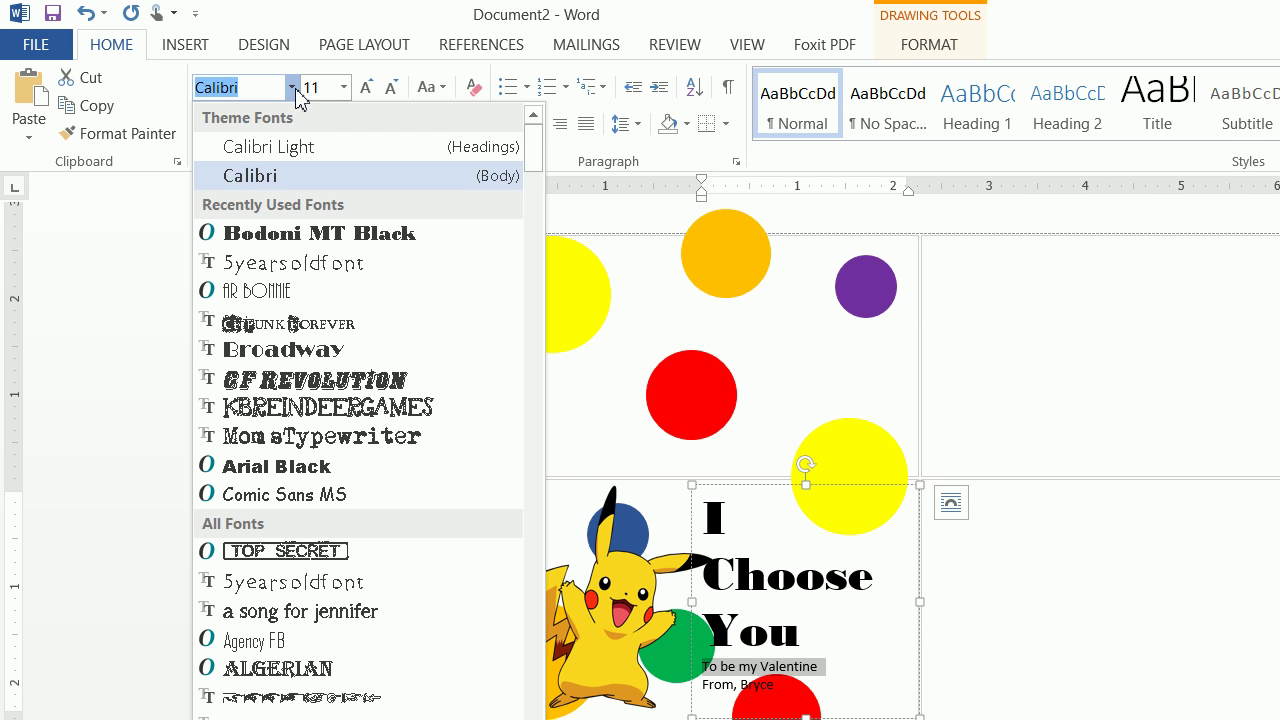
left_click(291, 291)
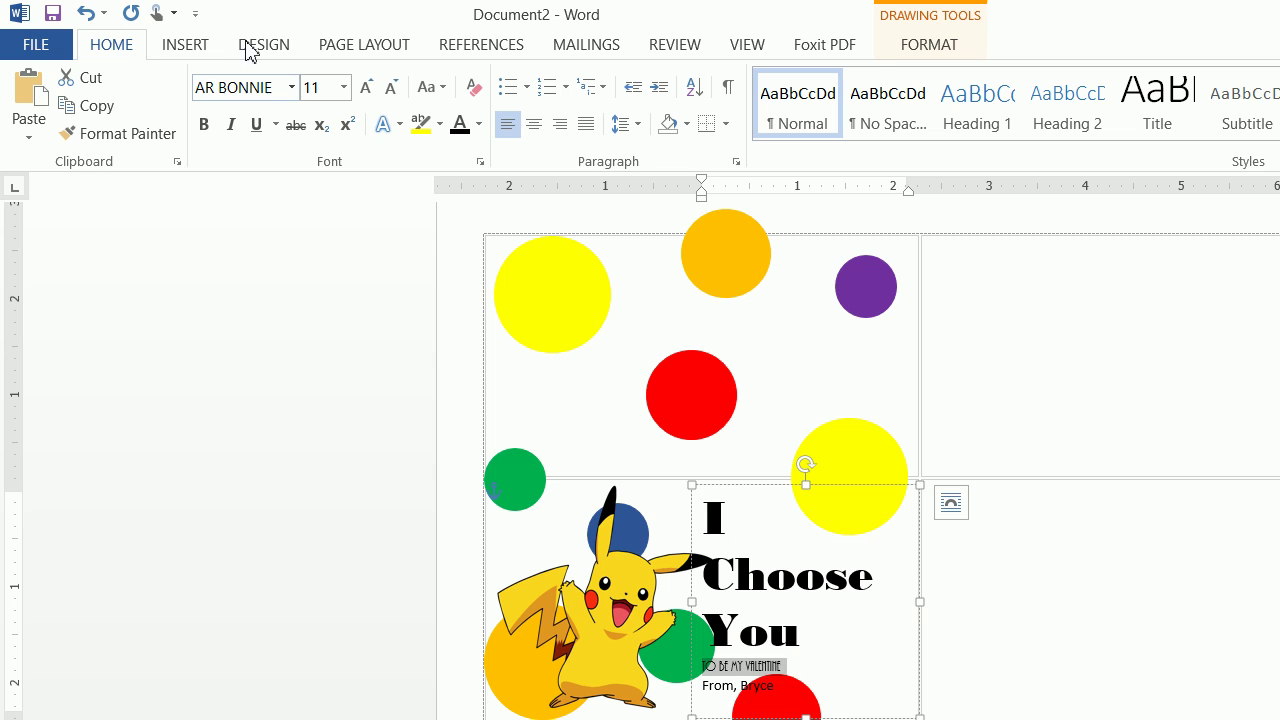
left_click(328, 95)
type("28")
key("Return")
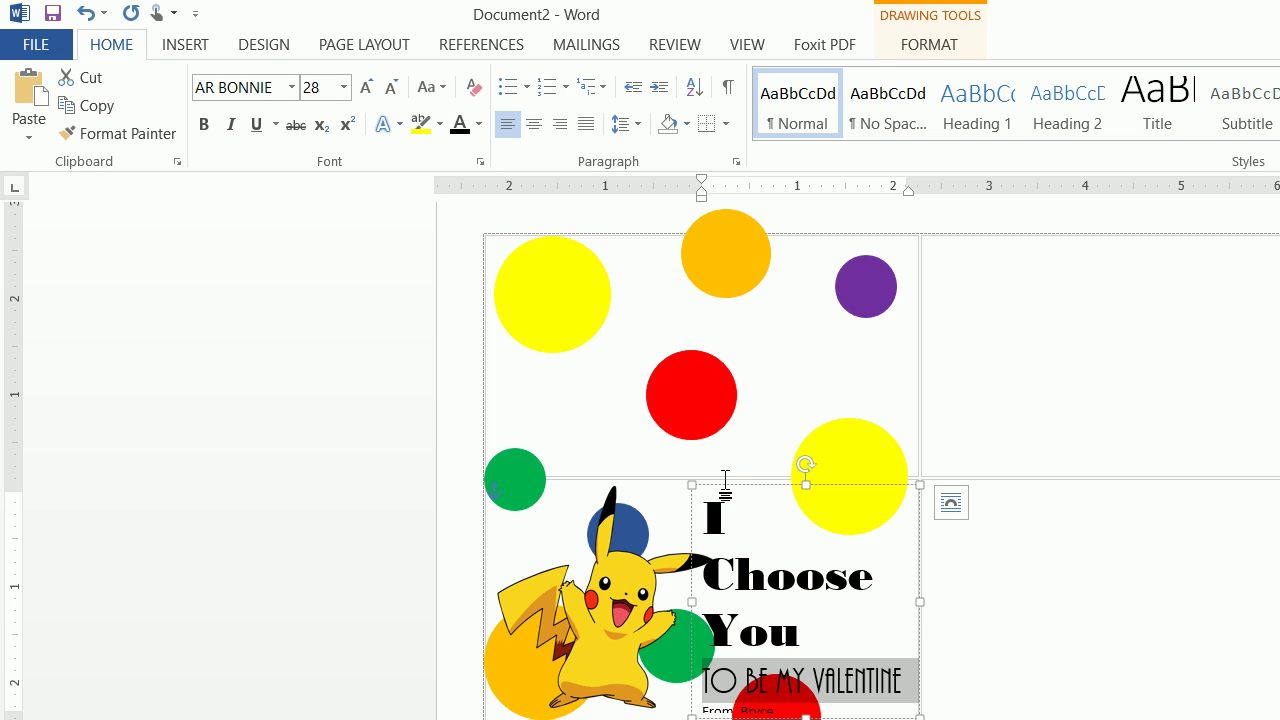
Nudge the text box up and extend it downward, and format the "From," line in 5yearsoldfont at size 18
left_click_drag(727, 490, 727, 481)
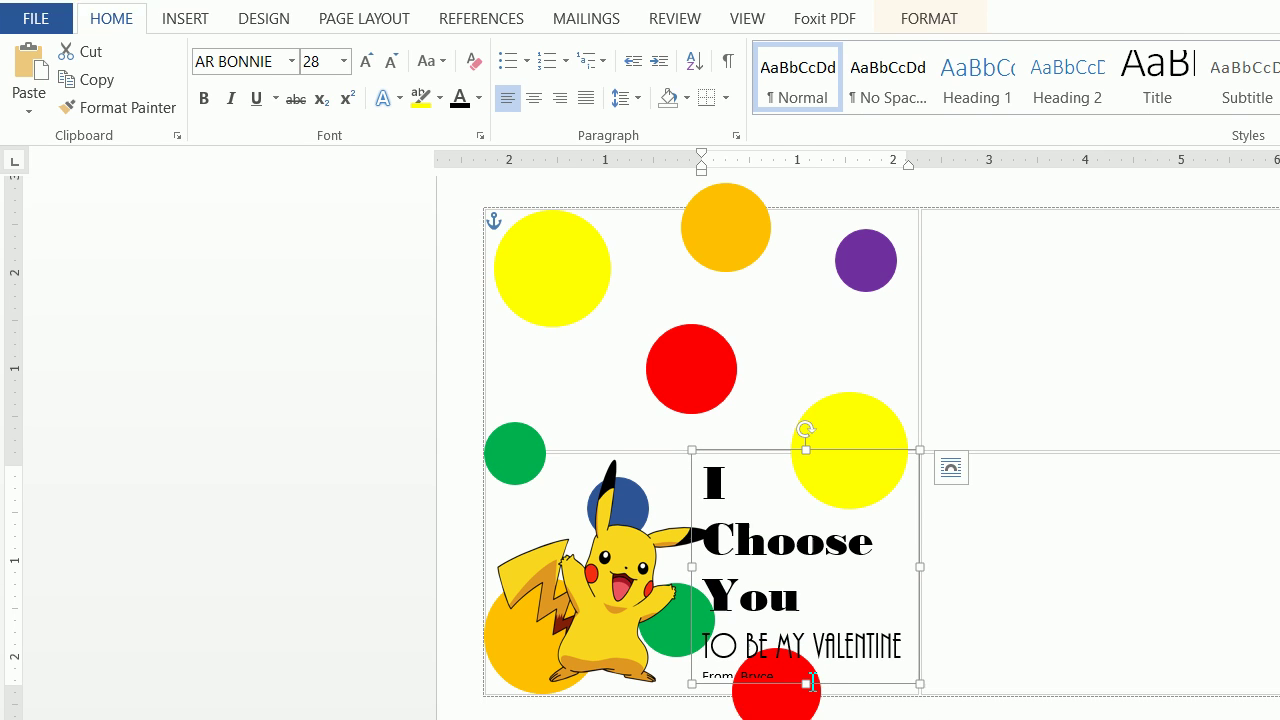
left_click_drag(787, 497, 702, 495)
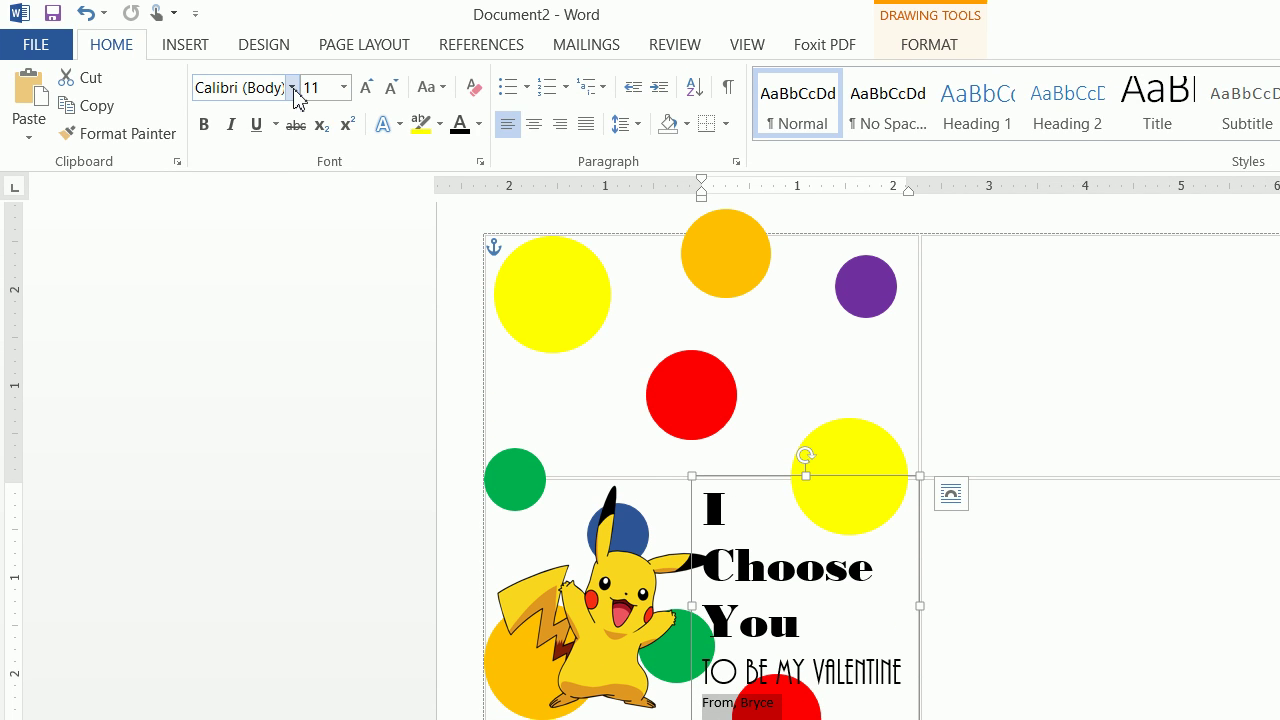
left_click(293, 88)
left_click(303, 259)
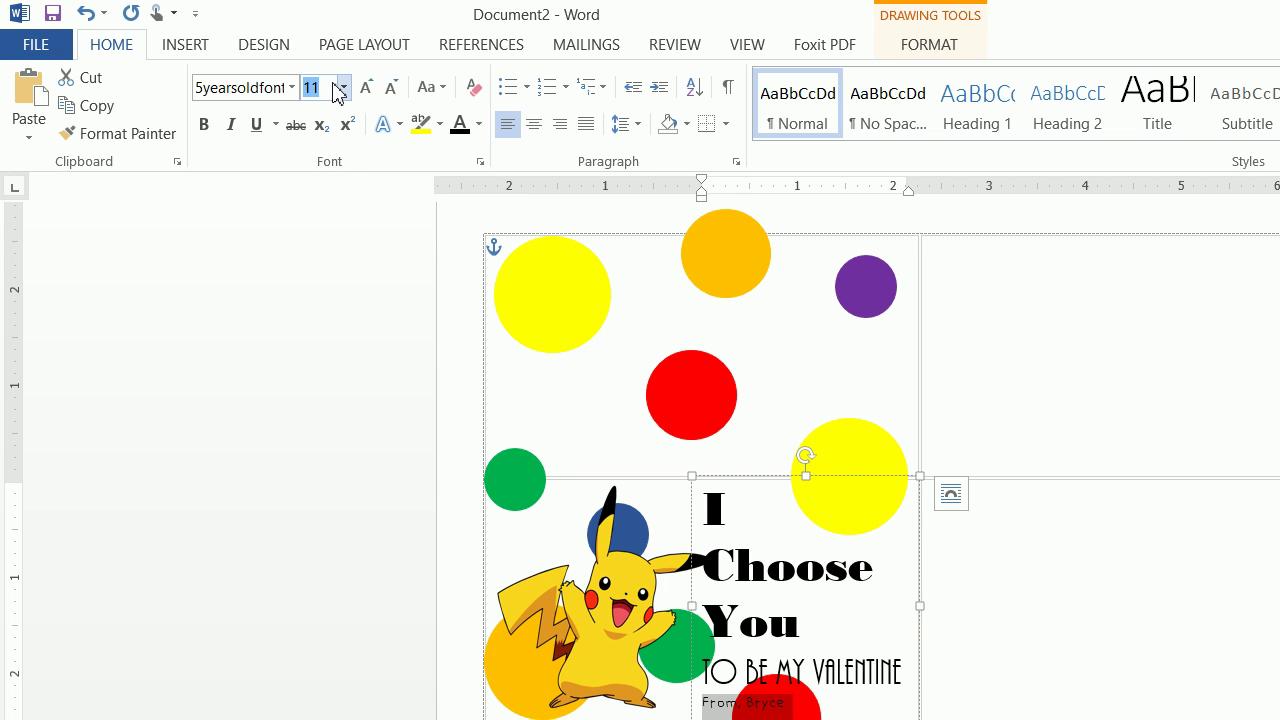
key("Return")
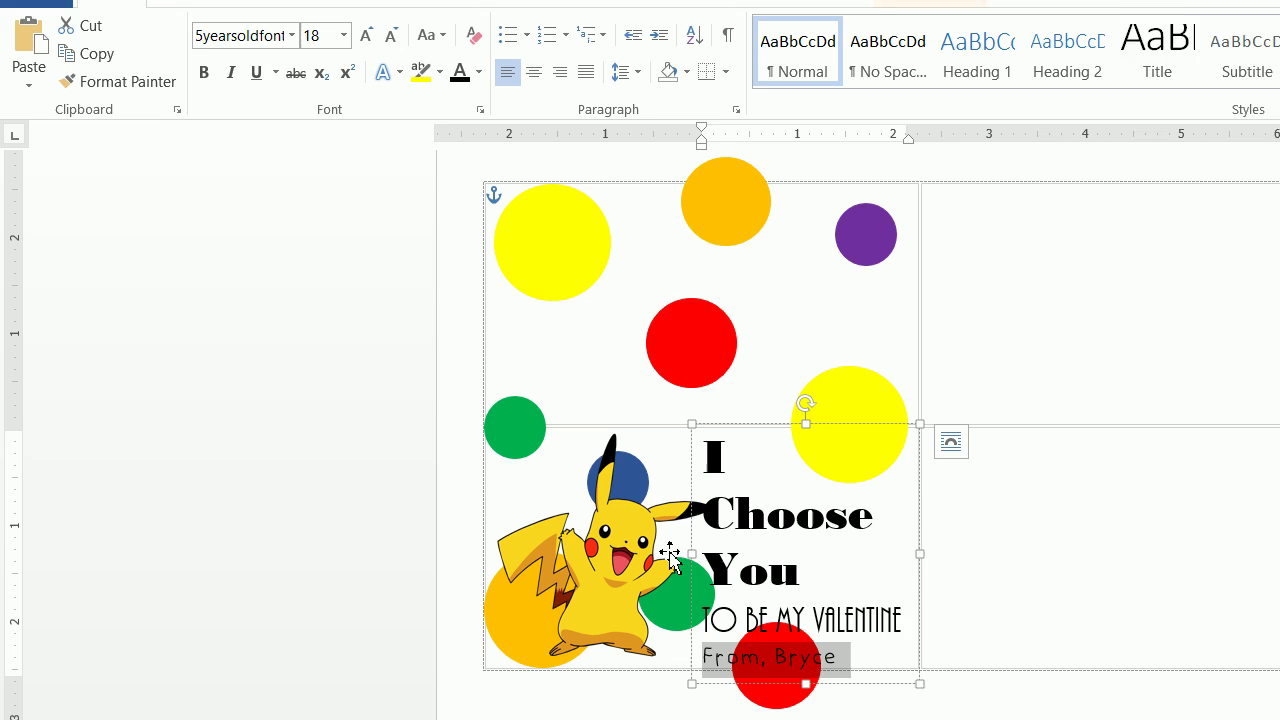
Center all the text in the text box and align the "From," line to the right
left_click(855, 671)
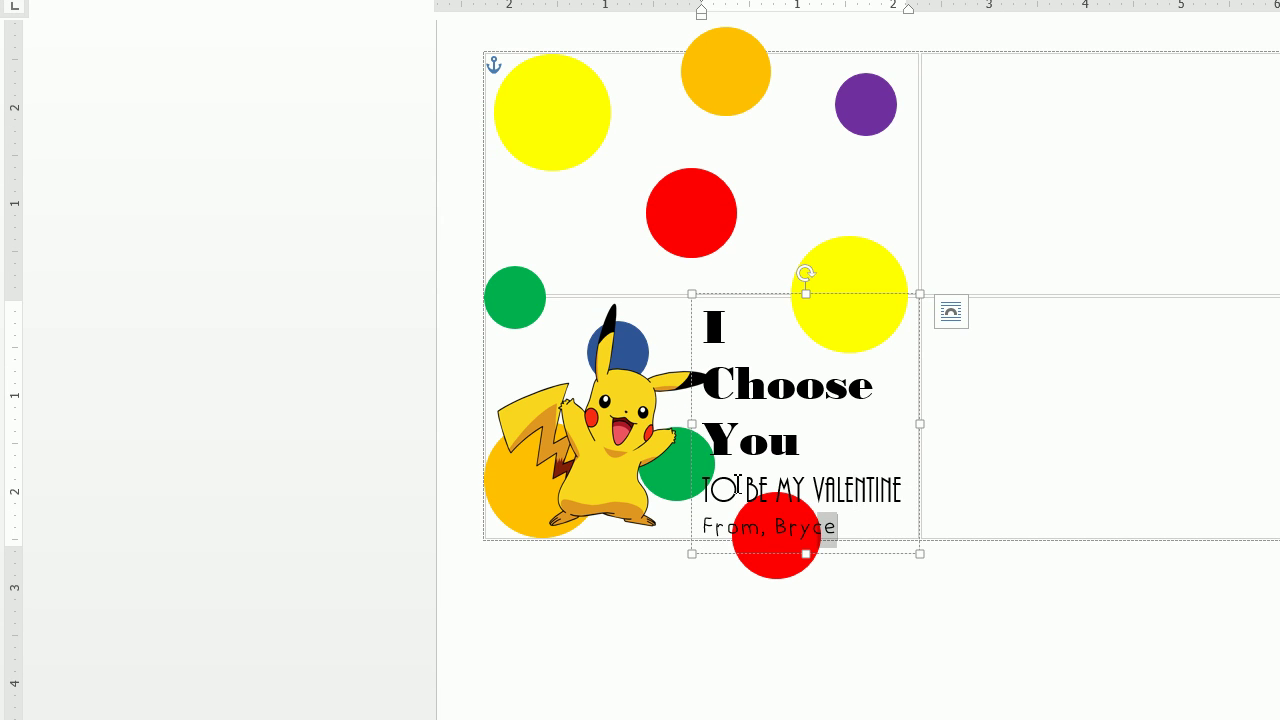
left_click_drag(836, 528, 700, 312)
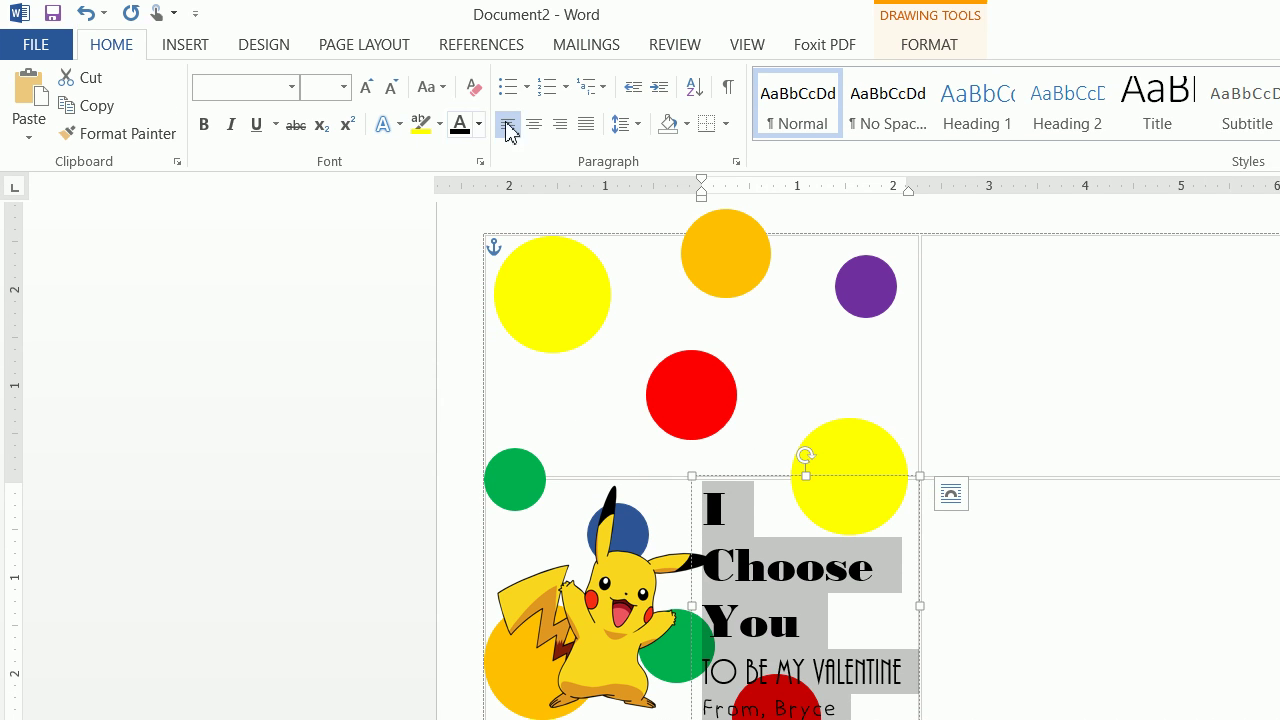
left_click(560, 123)
left_click(534, 123)
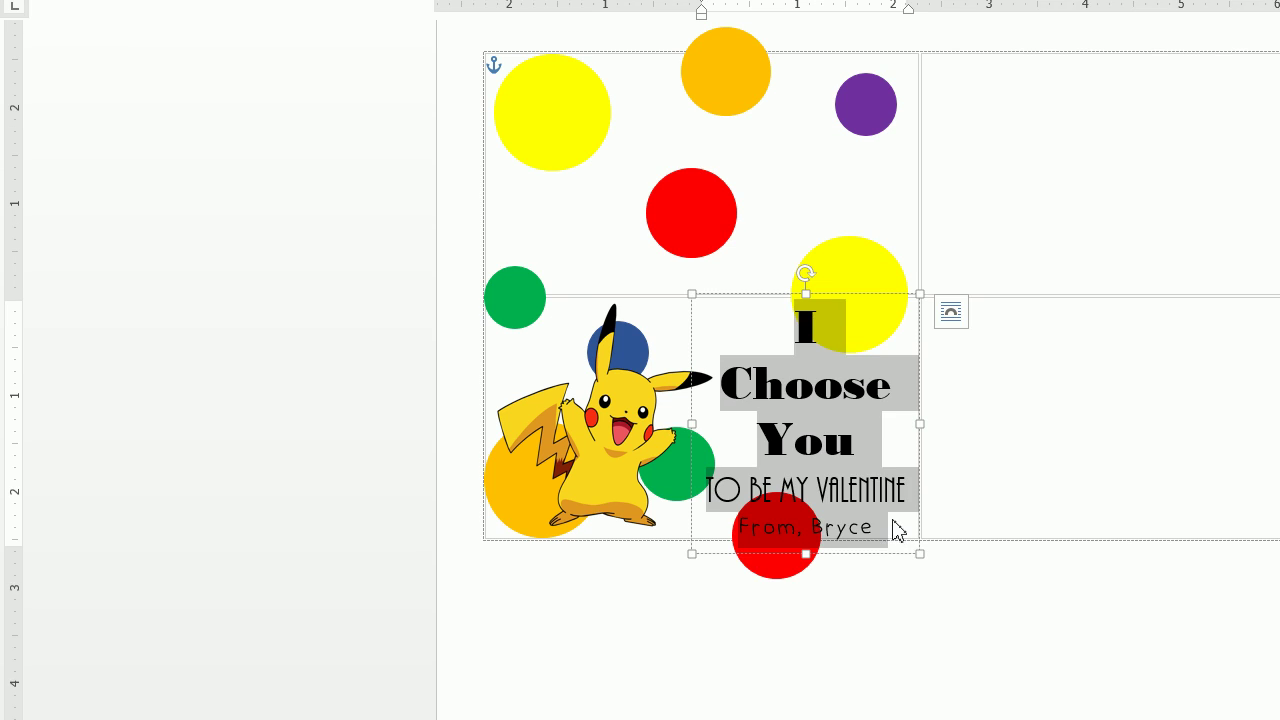
left_click(900, 584)
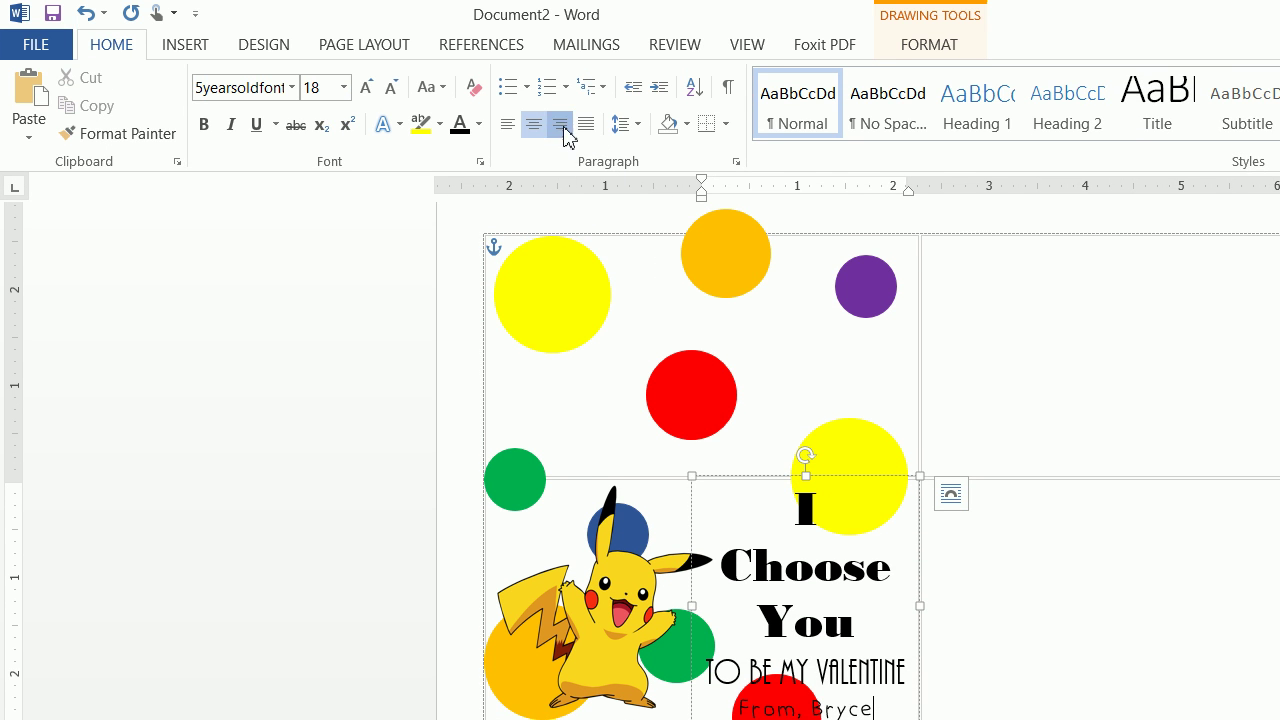
left_click(560, 123)
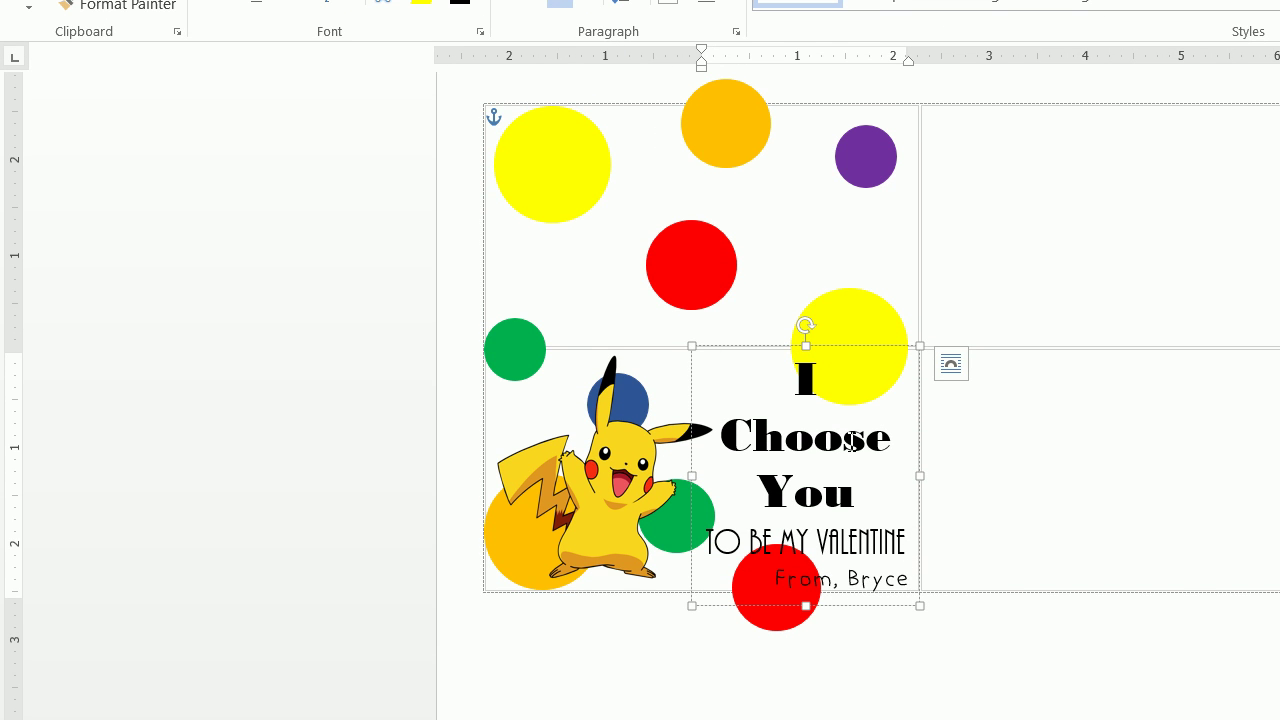
Color the word "Choose" and the "To be my Valentine" line standard red
left_click_drag(872, 437, 753, 440)
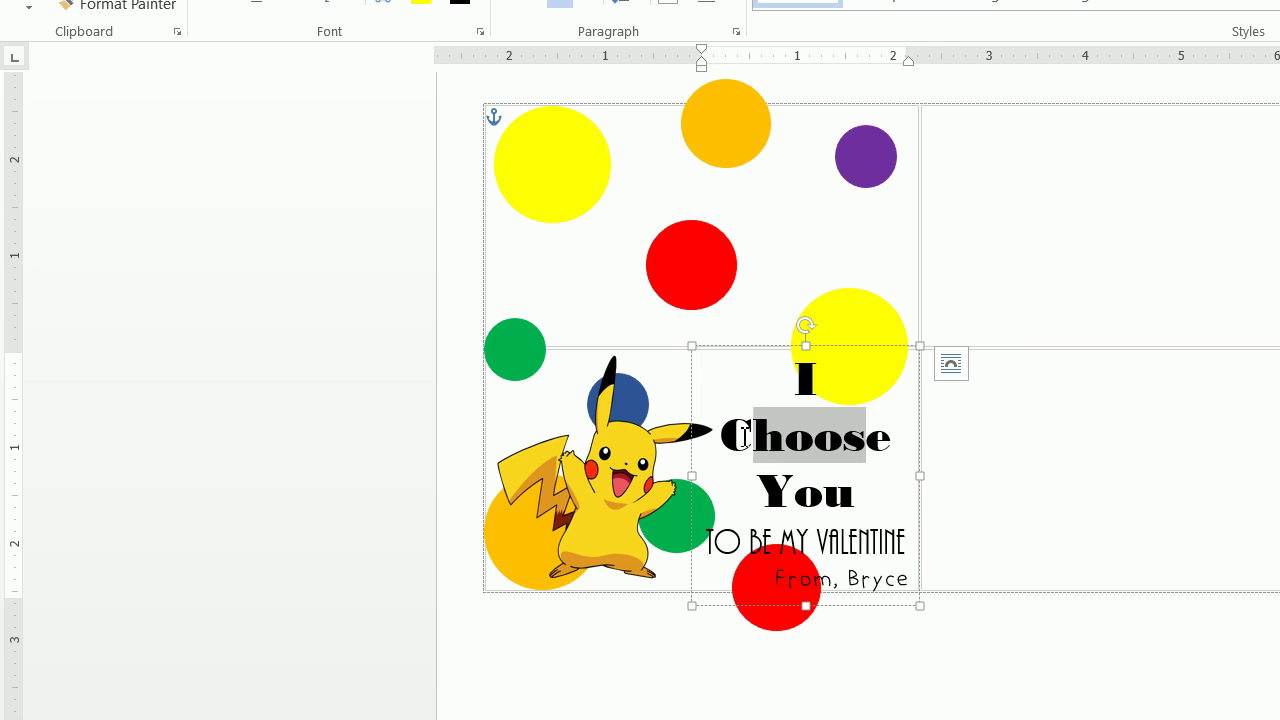
double_click(893, 440)
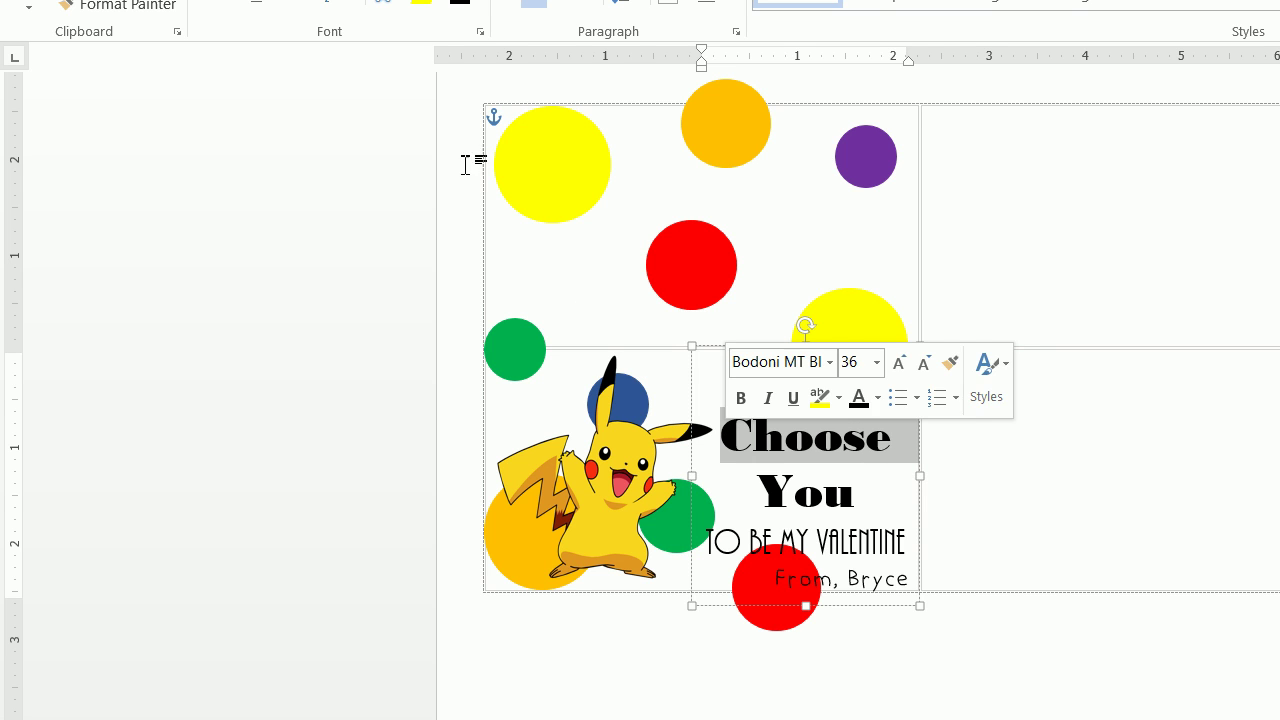
left_click(482, 124)
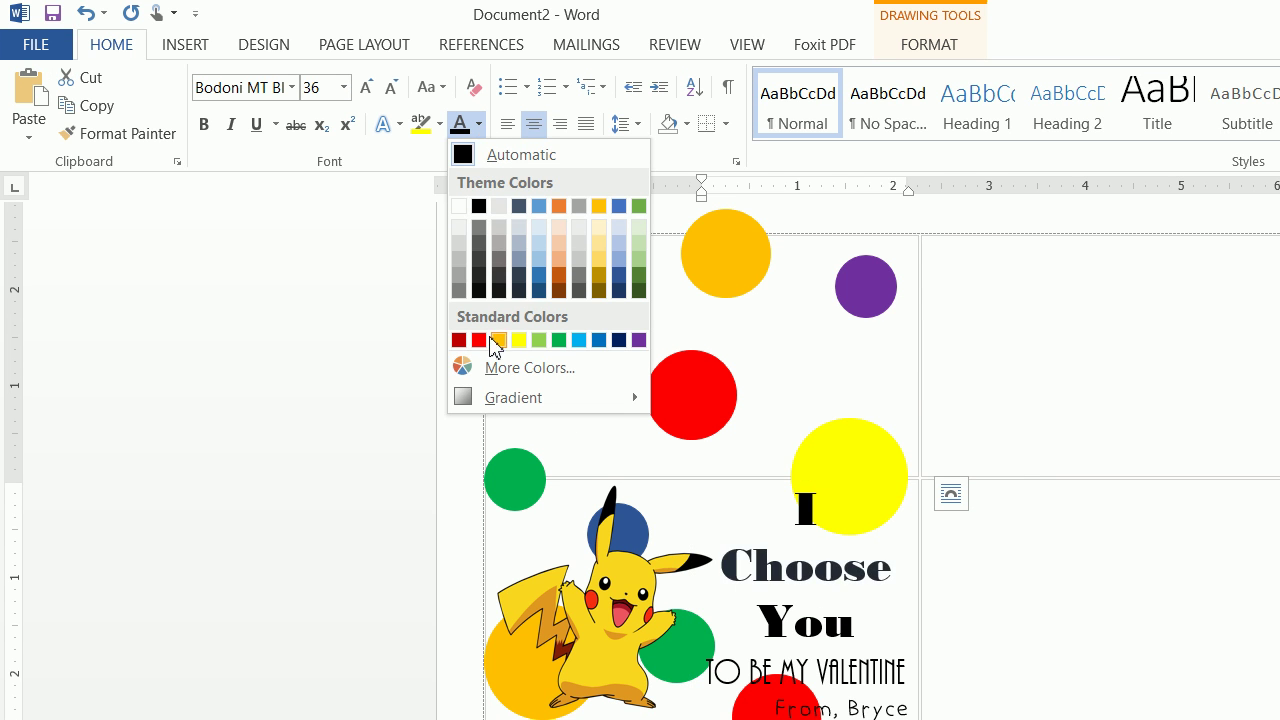
left_click(474, 337)
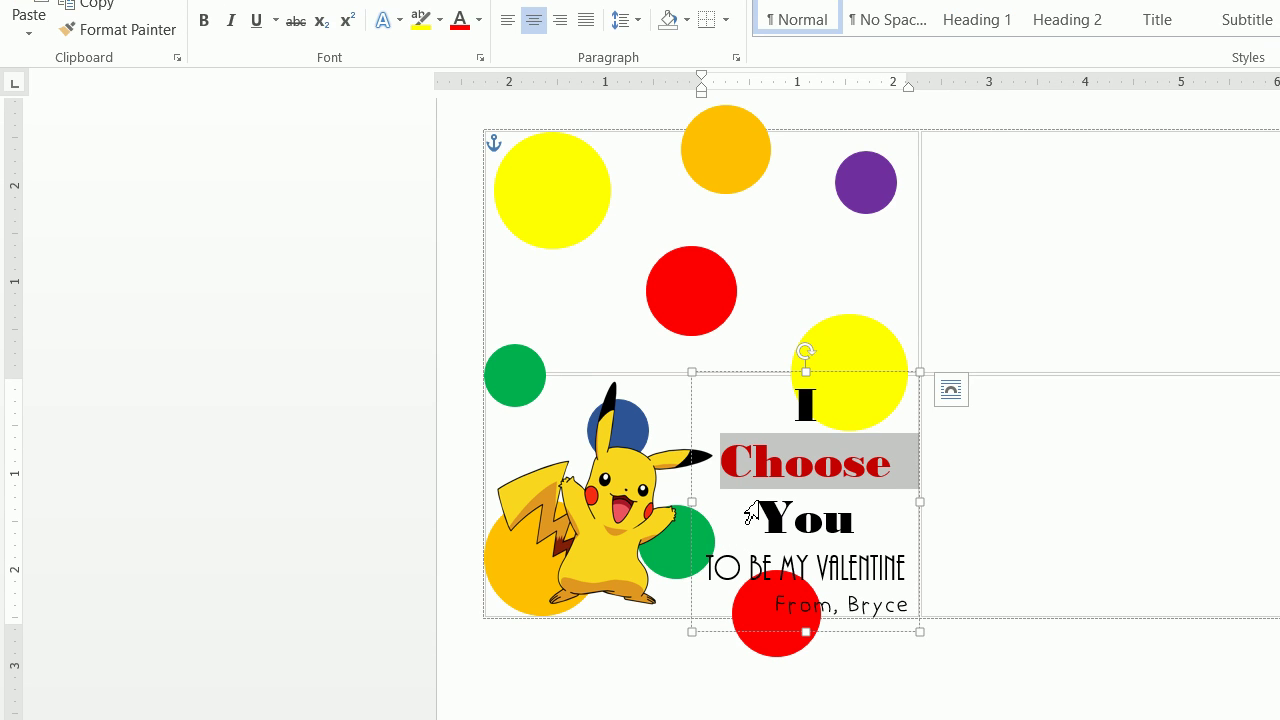
left_click(862, 555)
left_click_drag(904, 541, 708, 541)
left_click(459, 20)
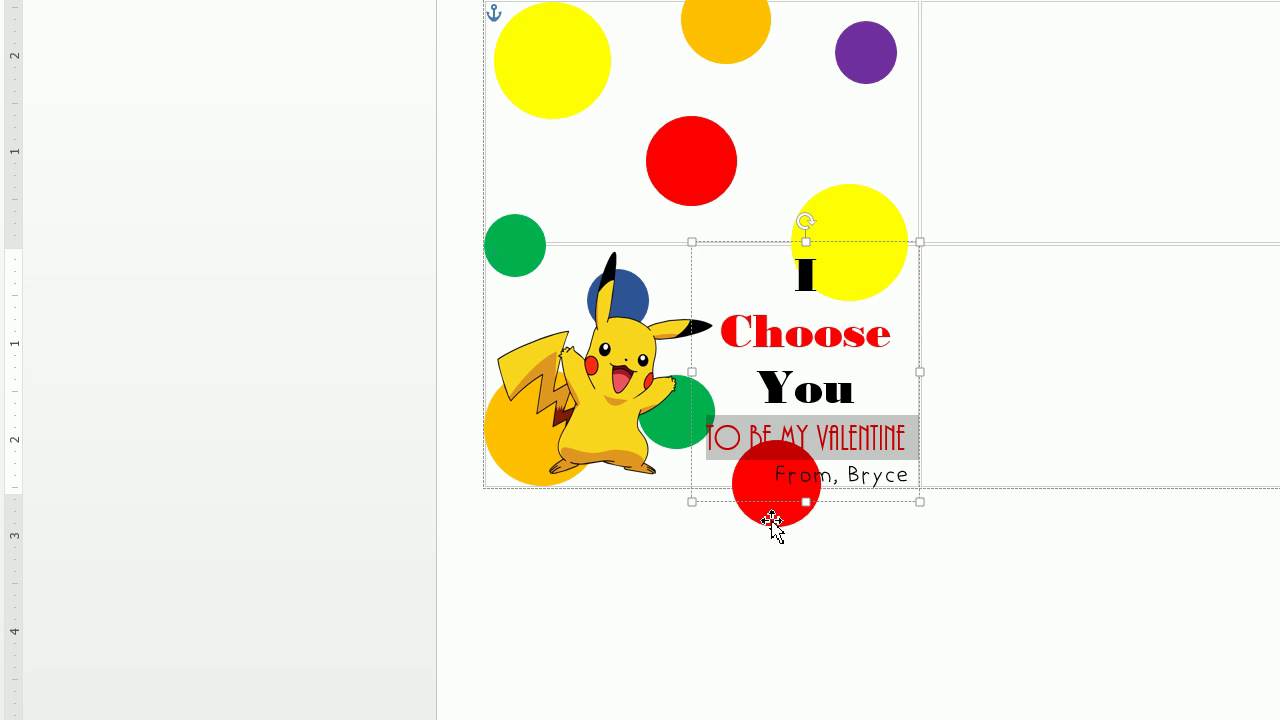
Move the red circle under the "From," line slightly down and to the left
left_click_drag(772, 522, 746, 531)
left_click(914, 516)
scroll(914, 516, "down", 1)
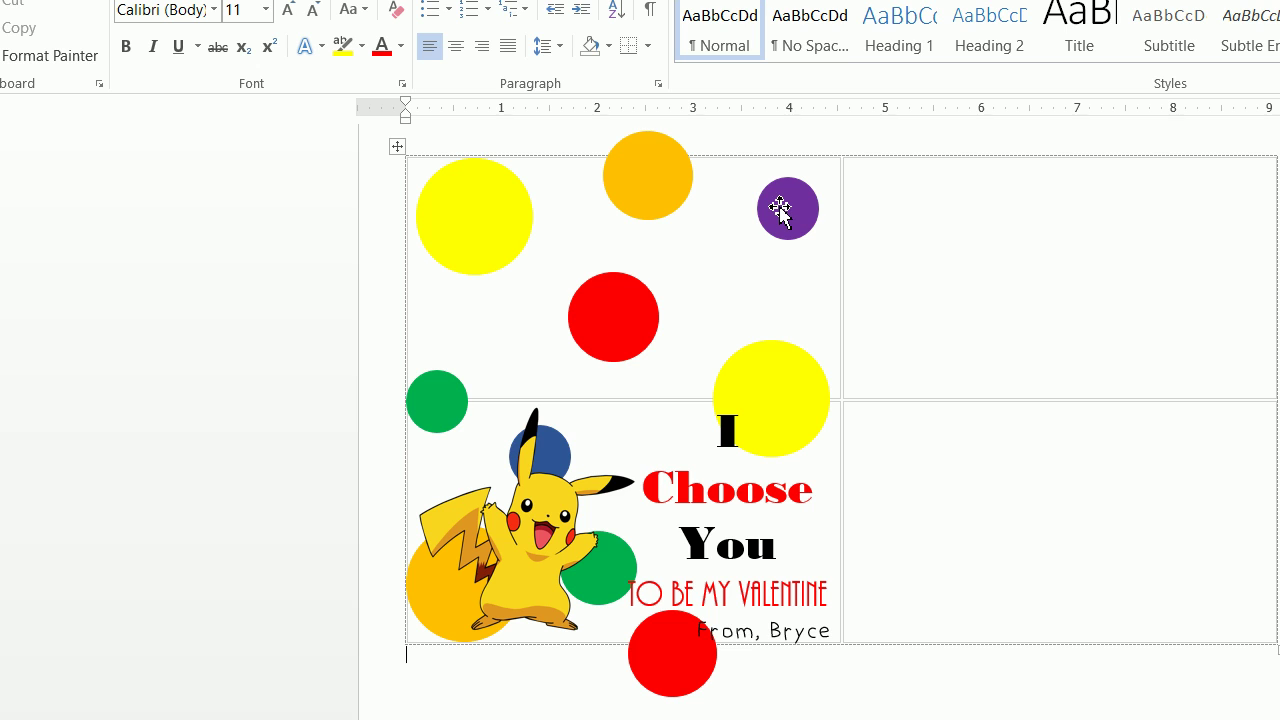
Copy the Pikachu picture, text box and all circles except the blue and green ones behind Pikachu, and paste them into the upper-right cell
left_click(780, 210)
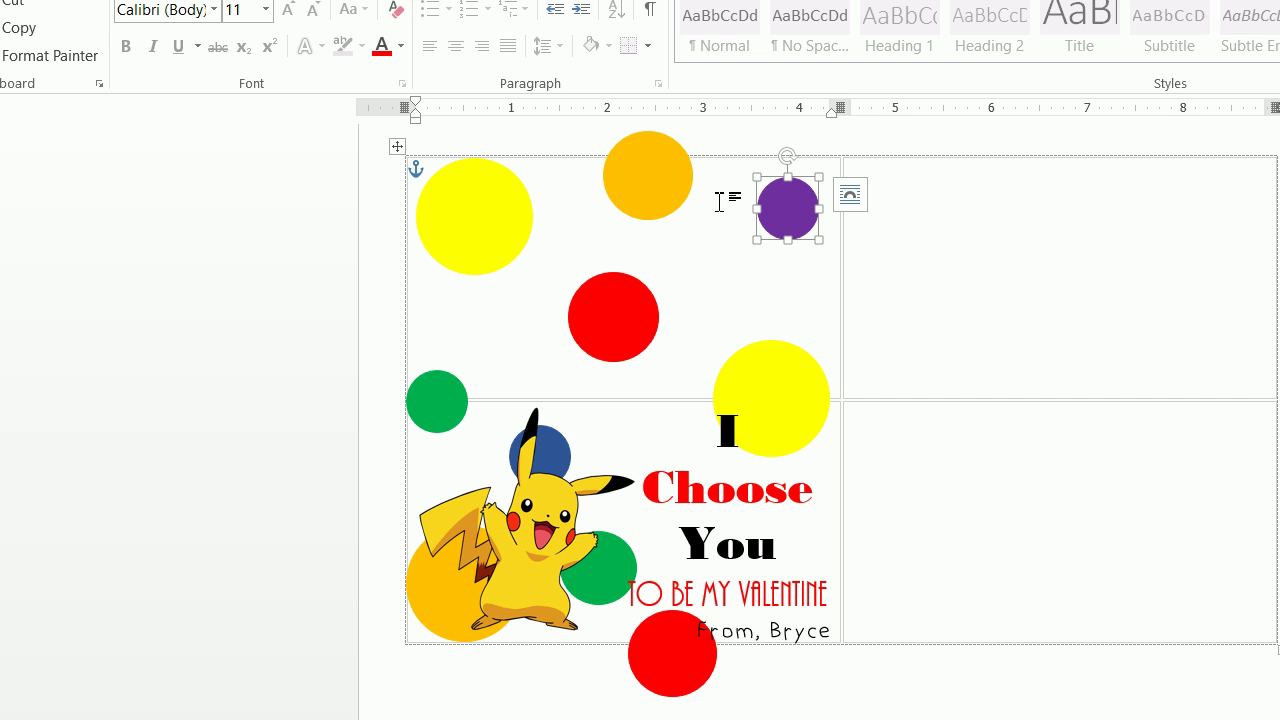
left_click(640, 180, "shift")
left_click(522, 210, "shift")
left_click(636, 346, "shift")
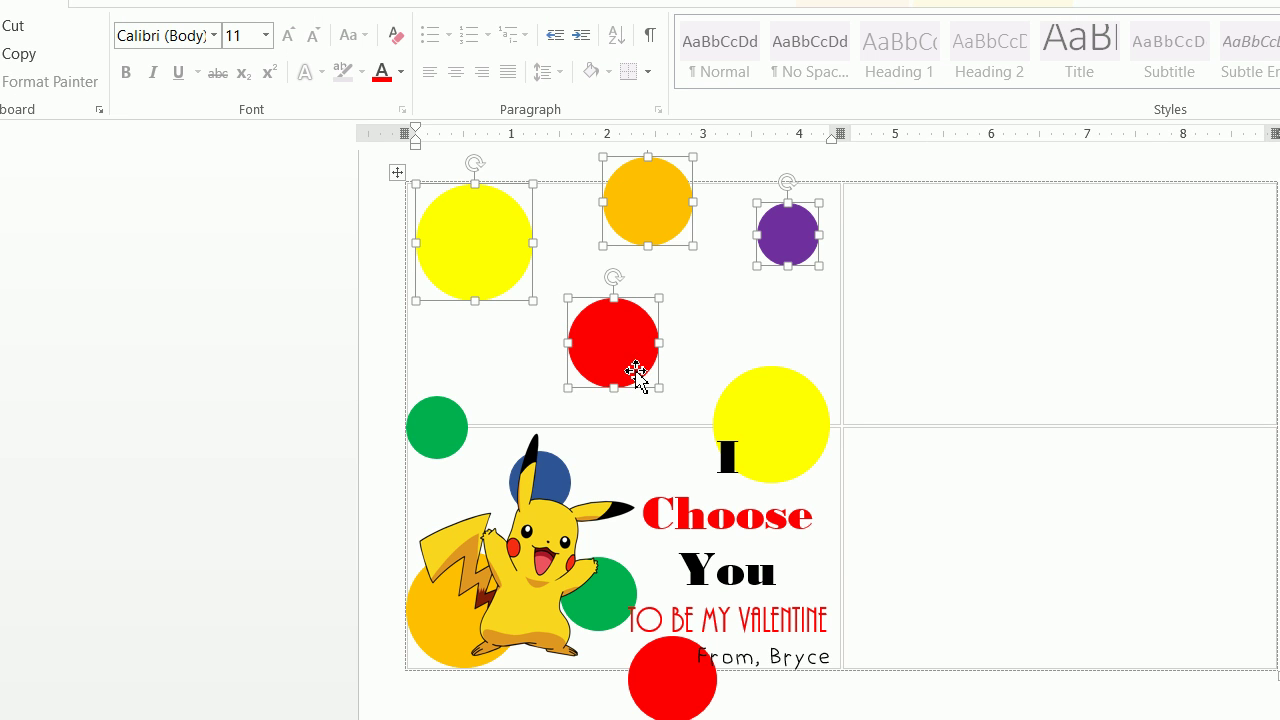
left_click(814, 434, "shift")
left_click(780, 391, "shift")
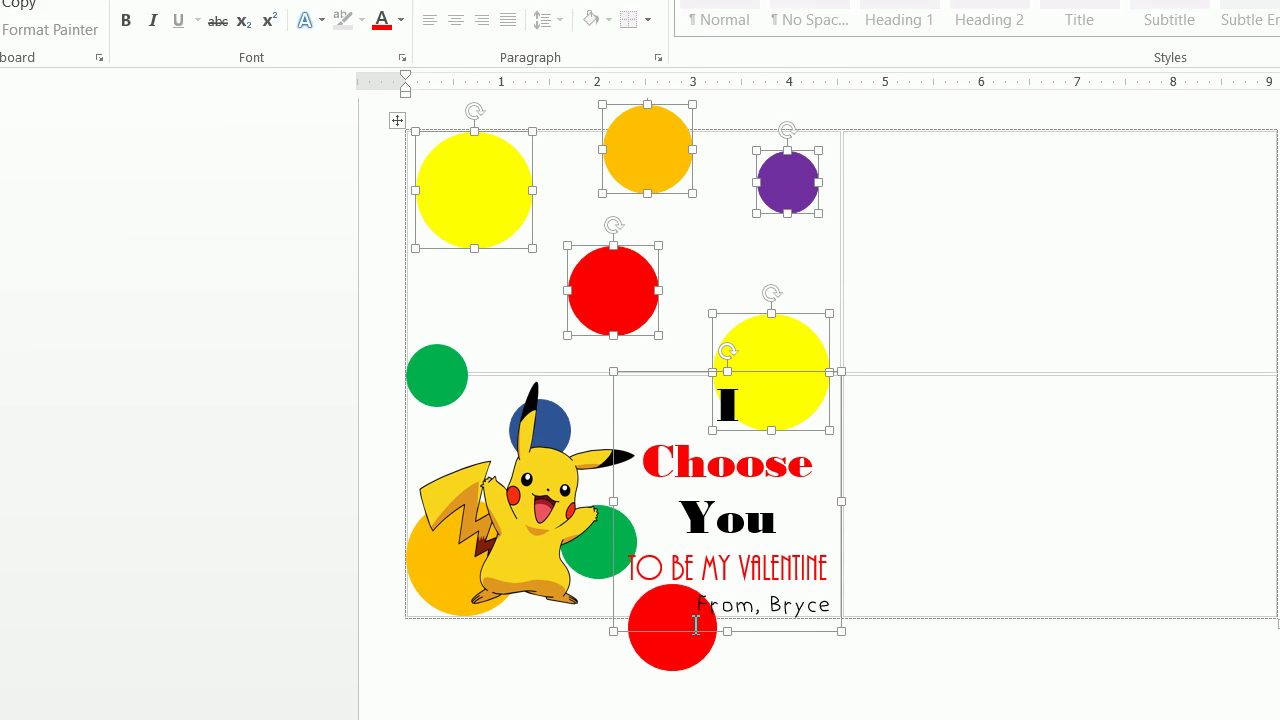
left_click(695, 624, "shift")
left_click(580, 542, "shift")
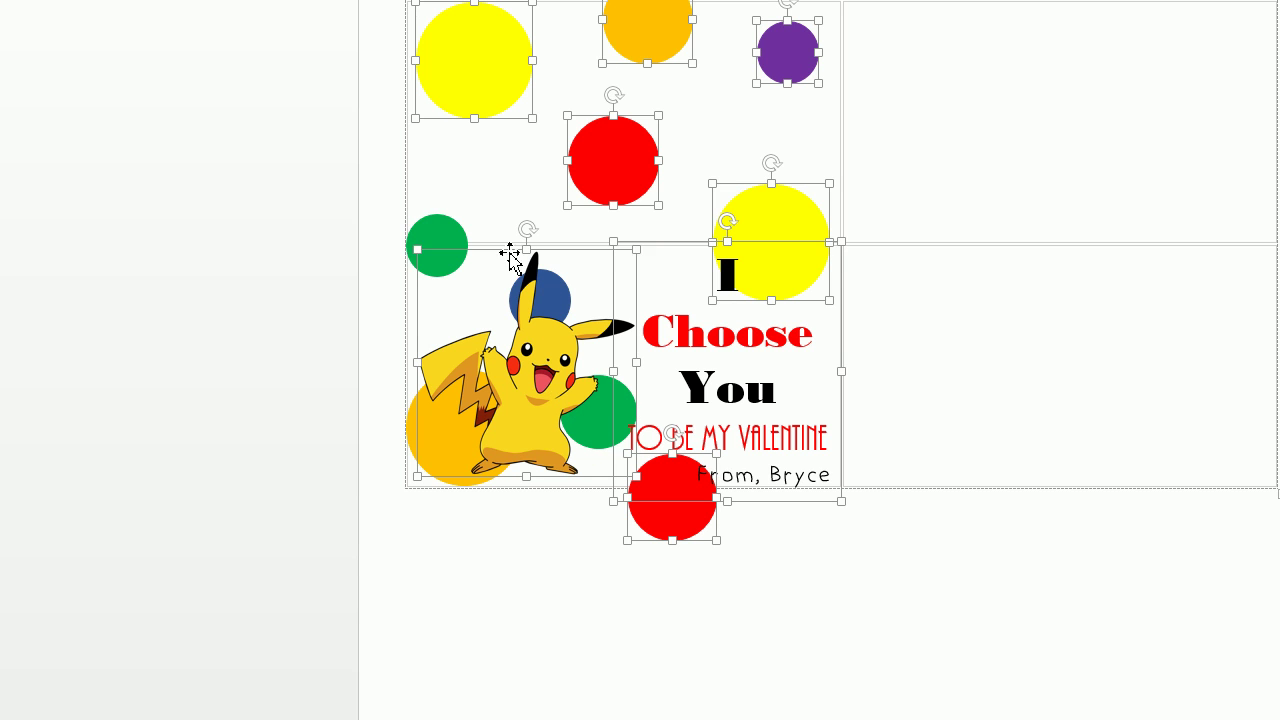
left_click(437, 243, "shift")
left_click(415, 424, "shift")
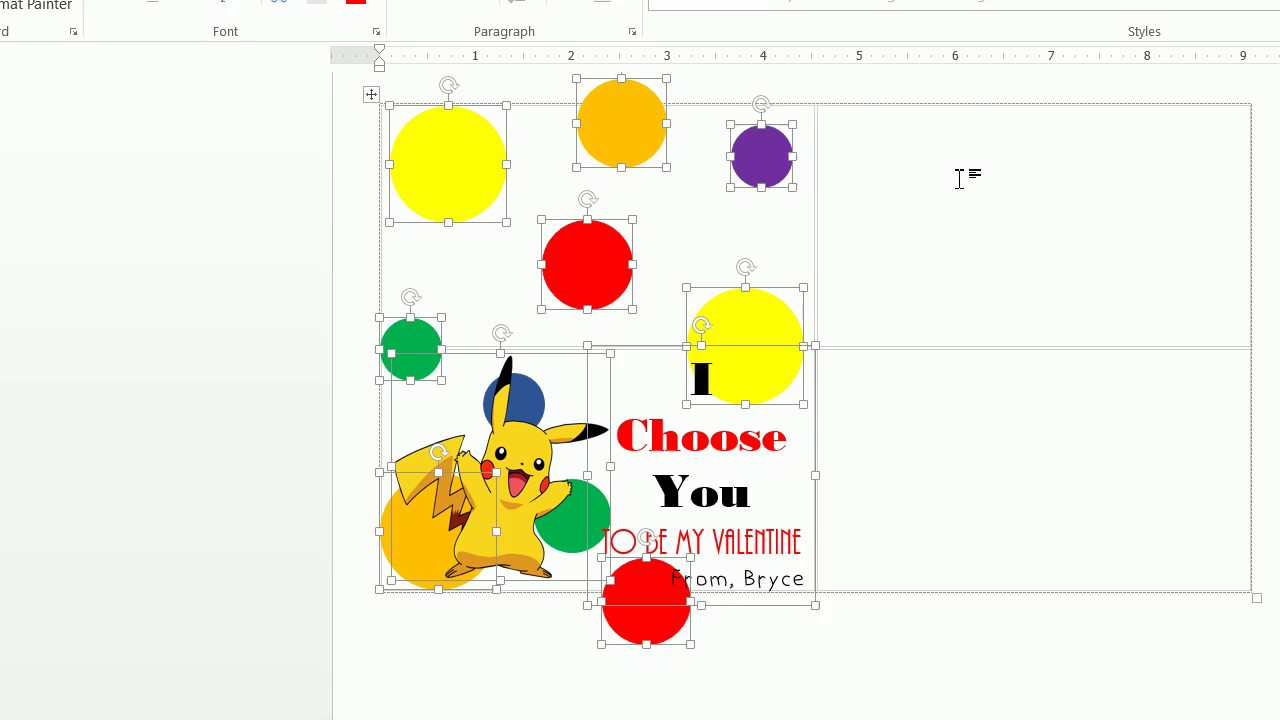
left_click(985, 40)
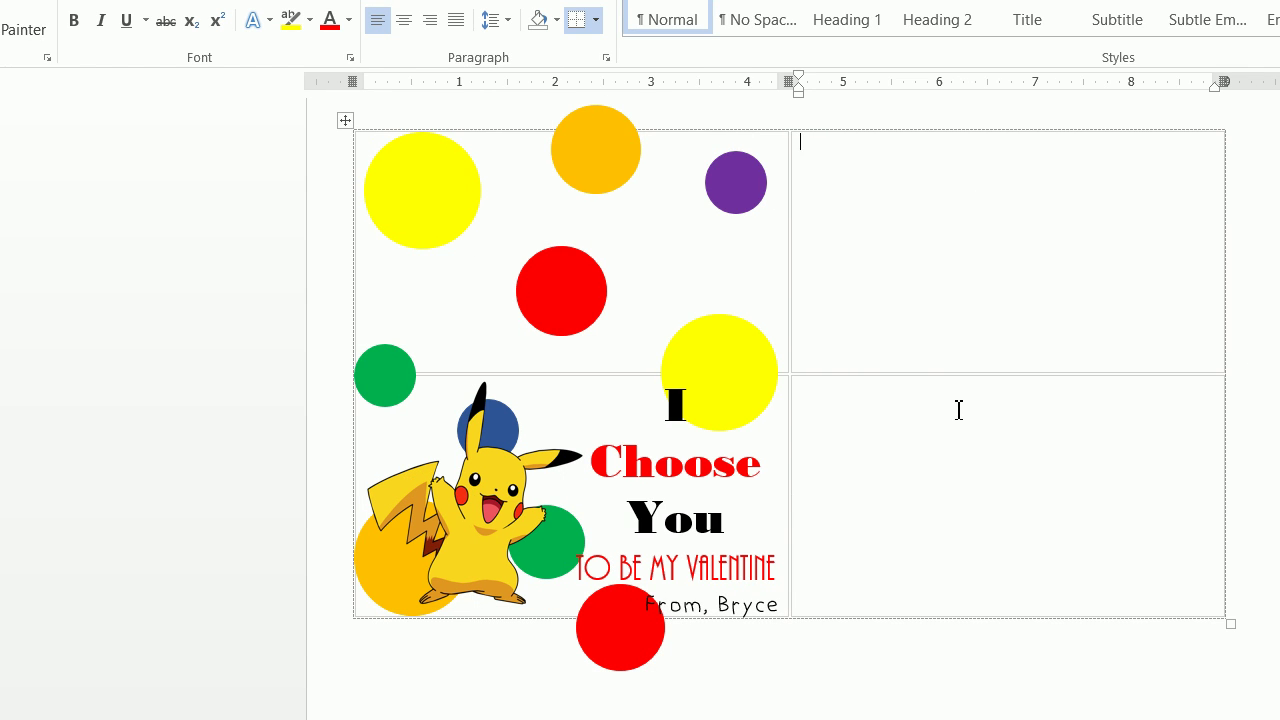
key("ctrl+v")
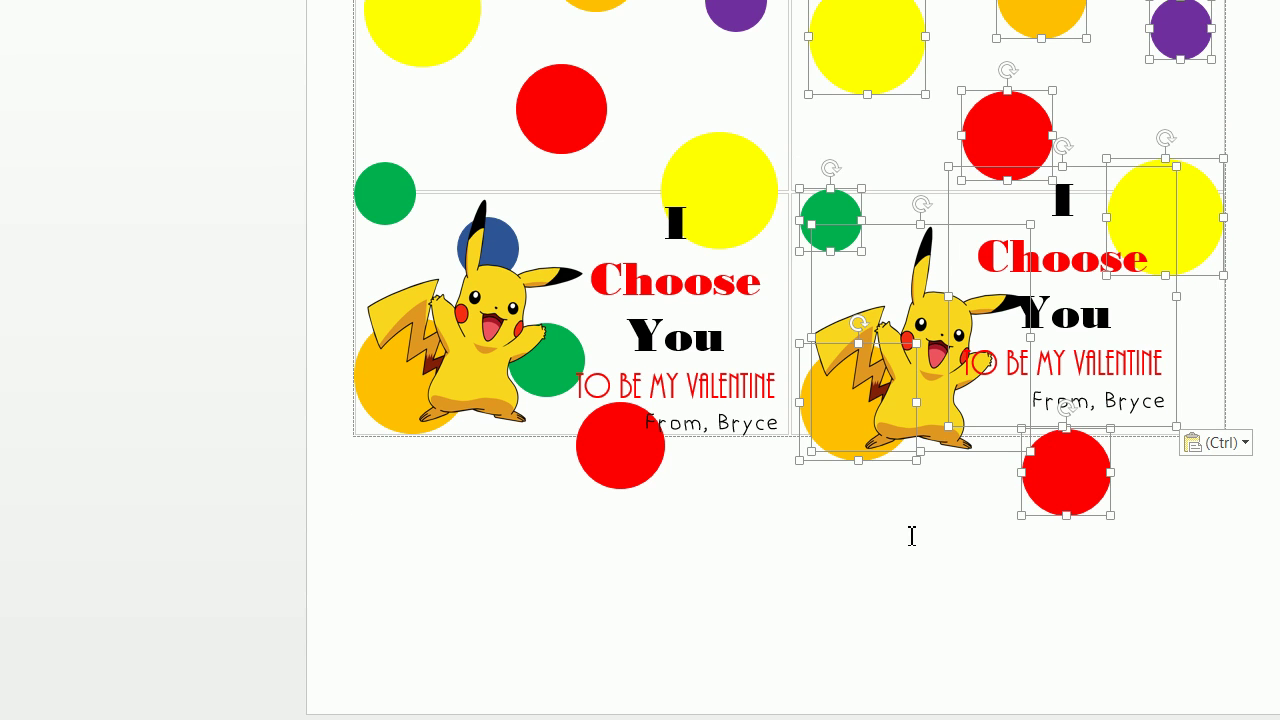
Move the first Pikachu aside, then copy the blue and green circles behind it onto the second card's Pikachu
left_click(911, 718)
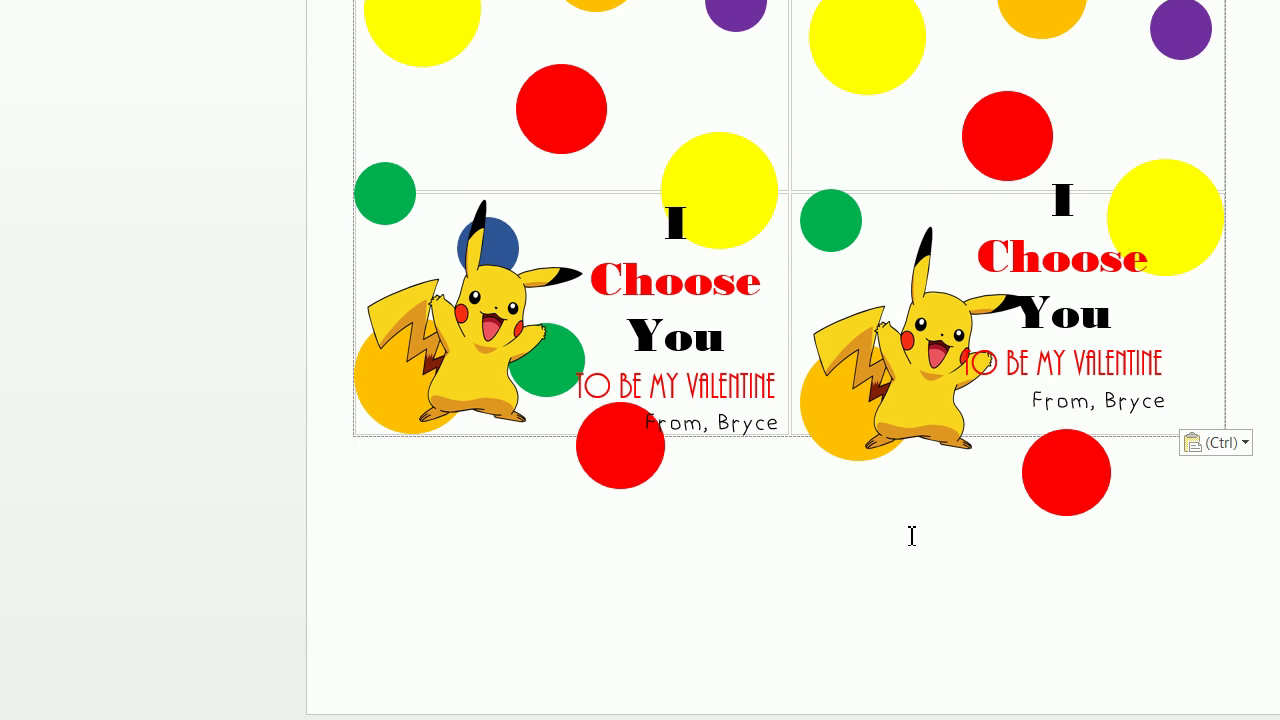
left_click_drag(540, 351, 440, 370)
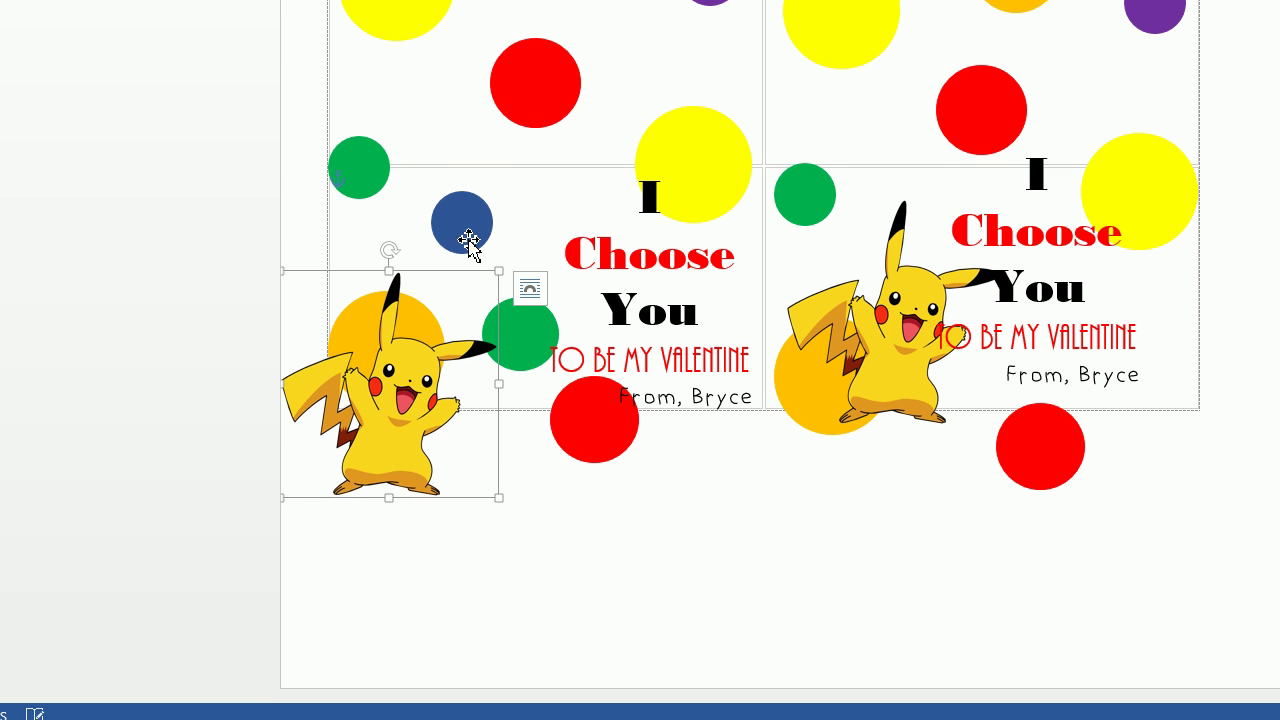
left_click(521, 334)
left_click(486, 226, "shift")
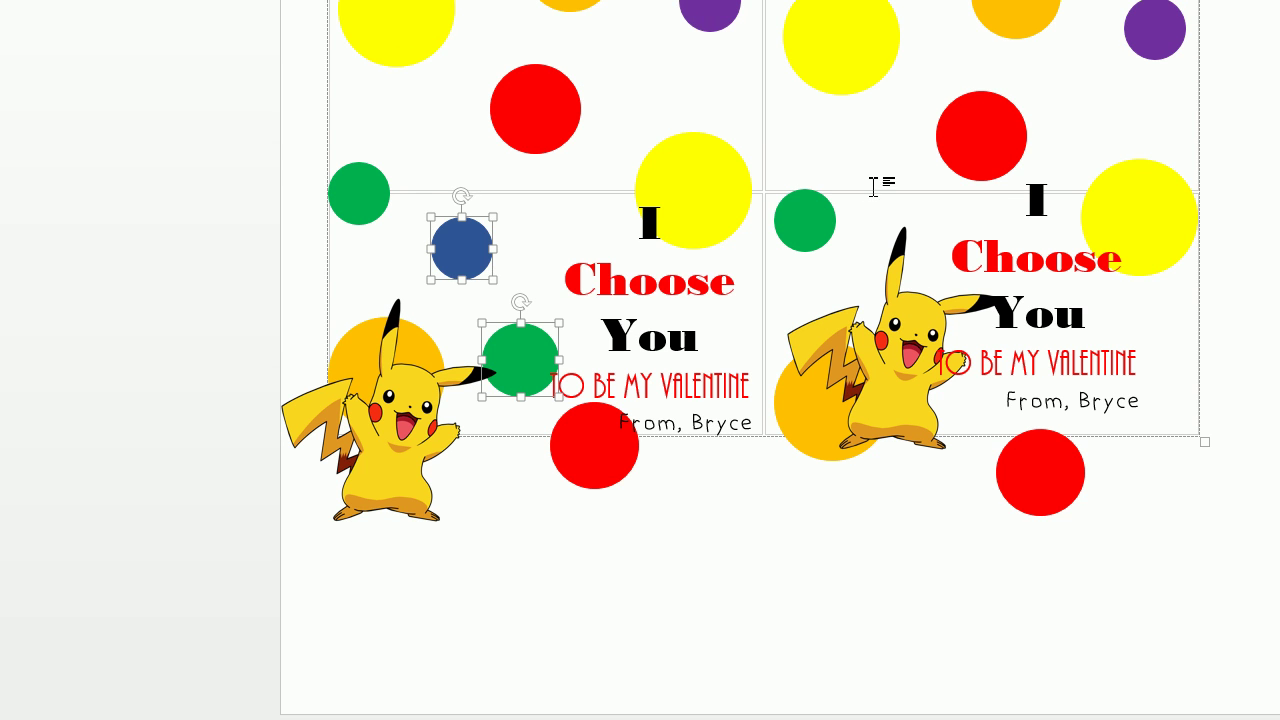
left_click(866, 111)
key("ctrl+v")
left_click_drag(881, 160, 974, 422)
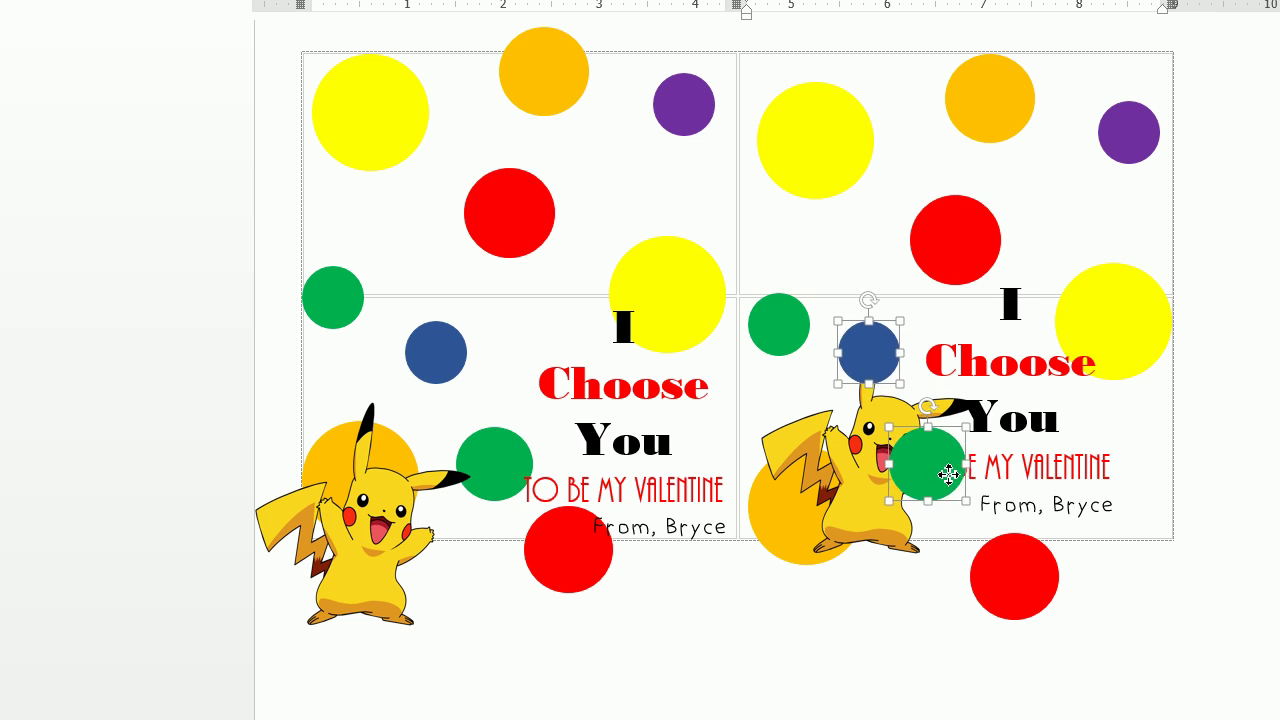
Send the pasted blue and green circles to the back, behind the second card's Pikachu
left_click_drag(948, 475, 948, 468)
right_click(948, 468)
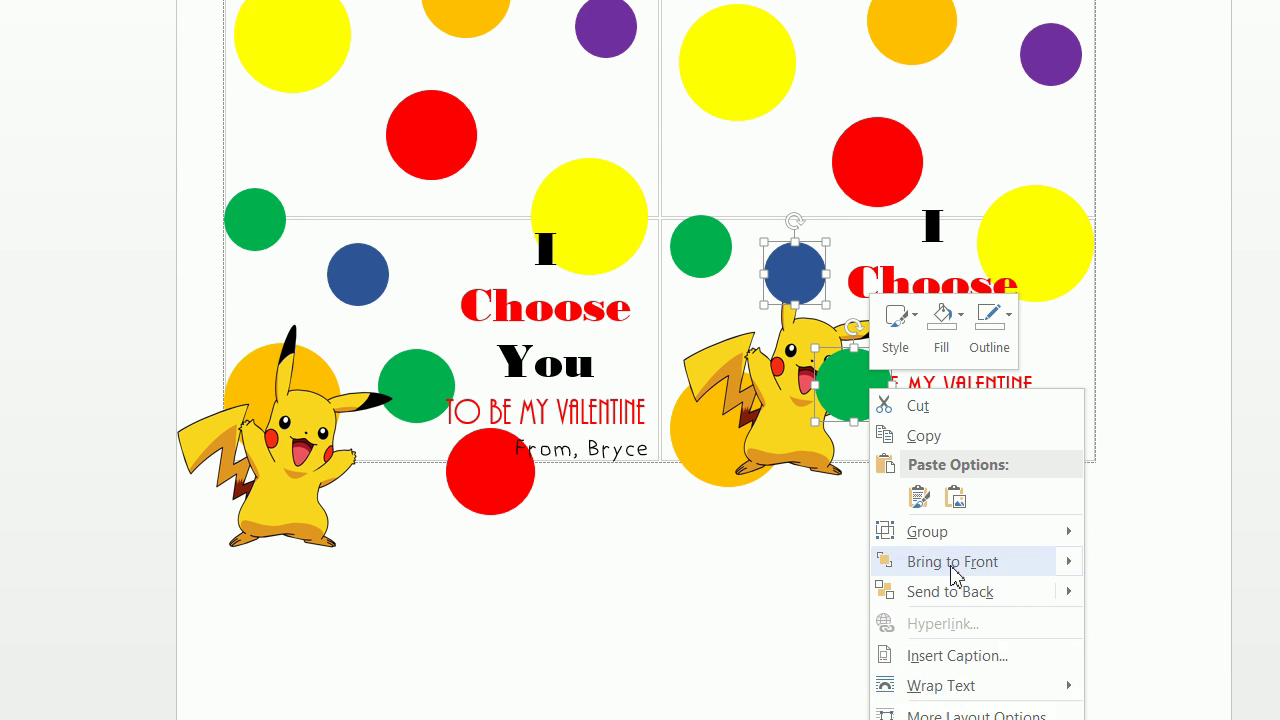
mouse_move(1110, 670)
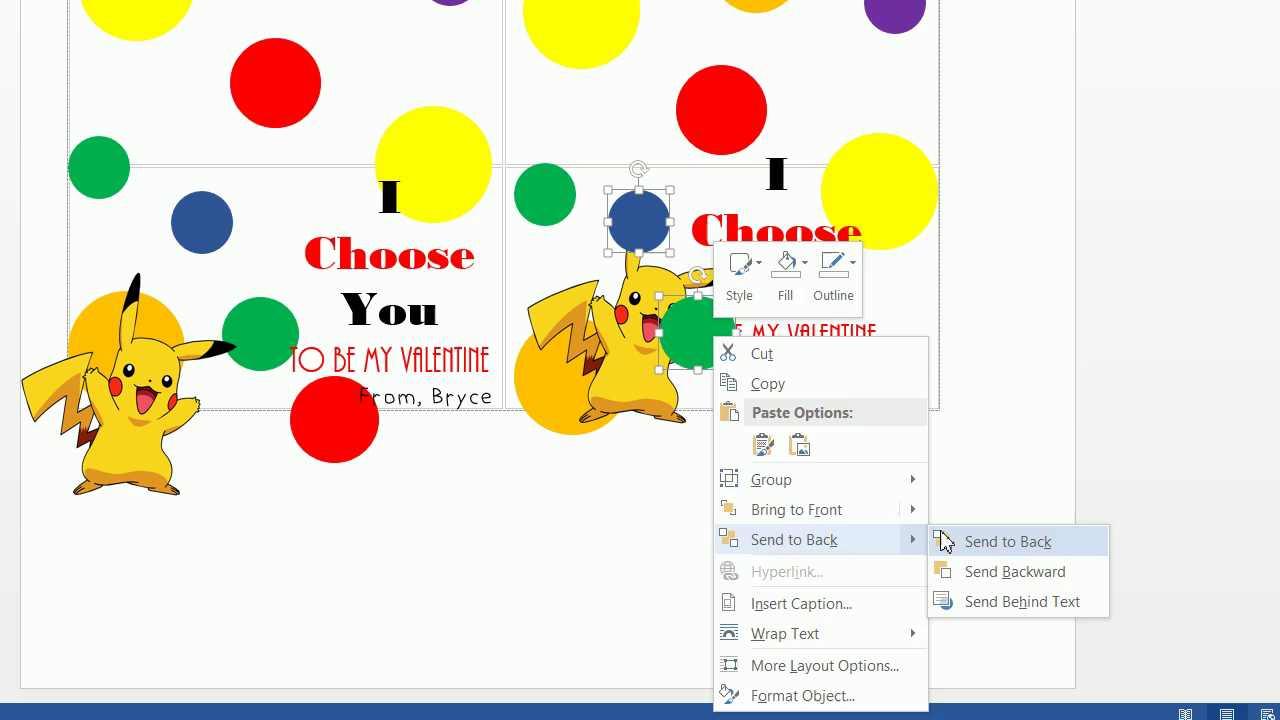
left_click(1240, 669)
Move the first card's Pikachu back over its circles and nudge the second card's Pikachu slightly up and left
left_click_drag(160, 374, 208, 270)
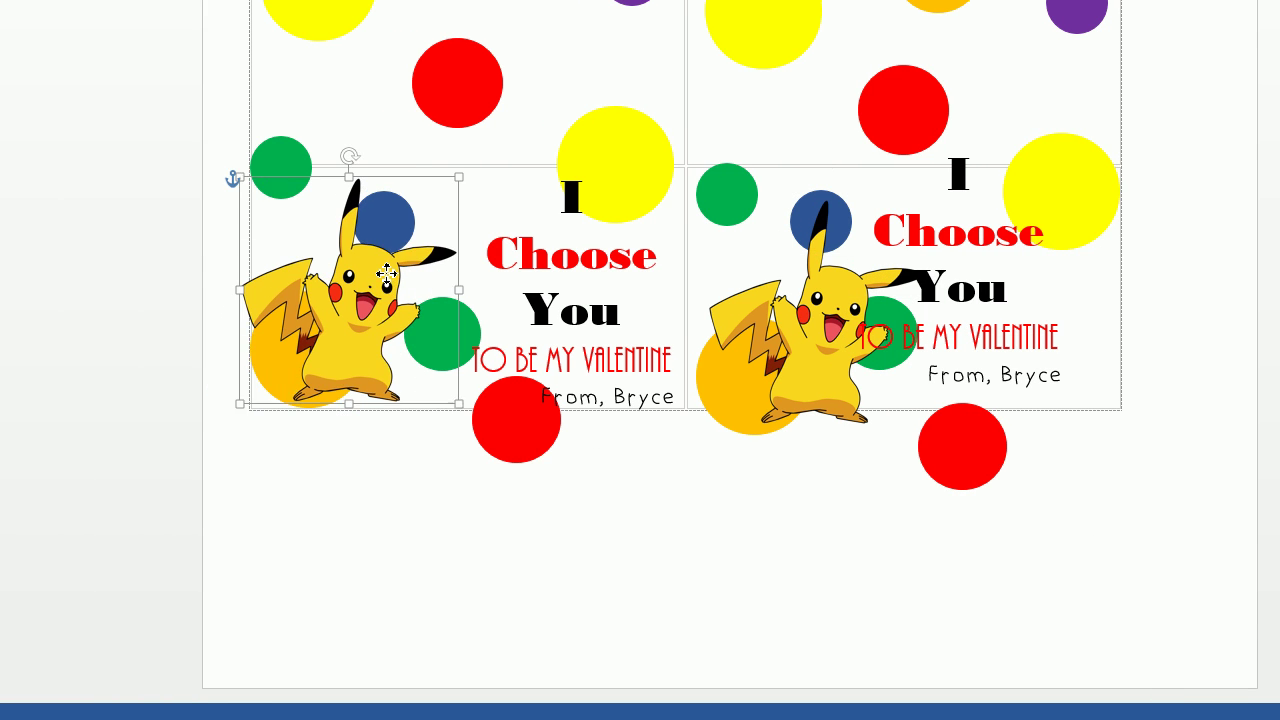
left_click_drag(390, 270, 407, 283)
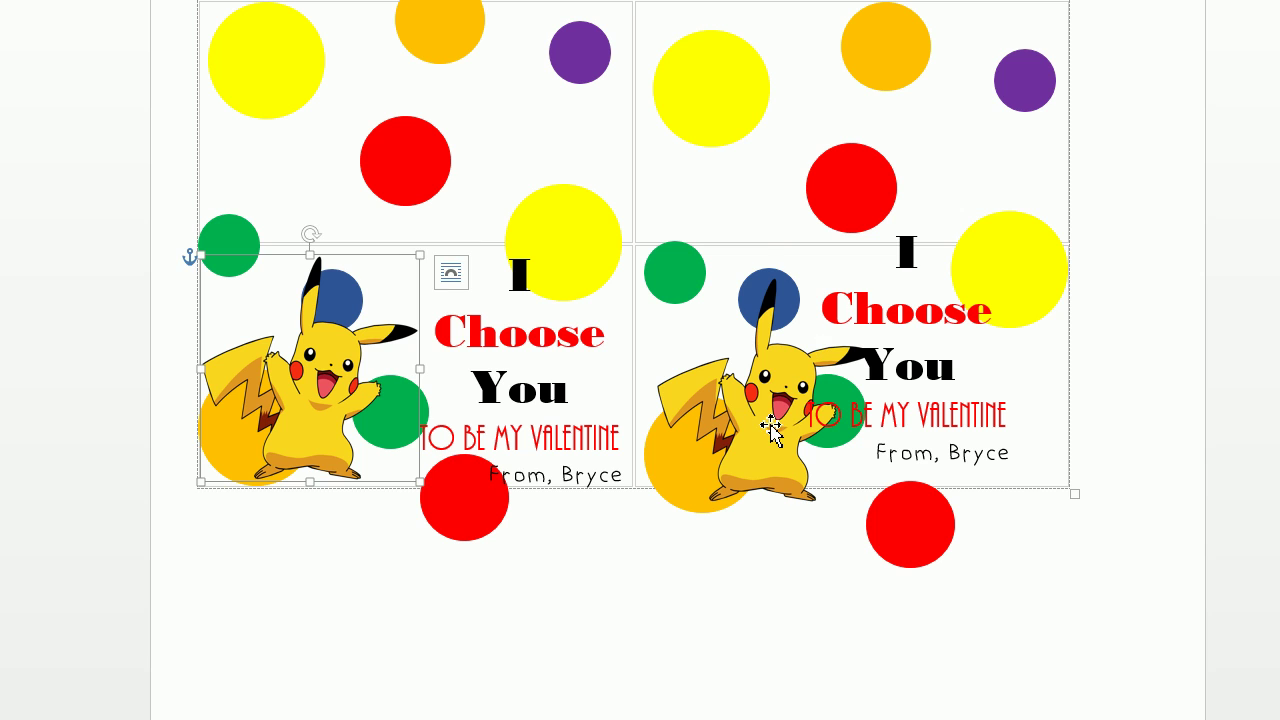
left_click(822, 350)
key("Up")
key("Up")
key("Up")
key("Up")
key("Up")
key("Up")
key("Up")
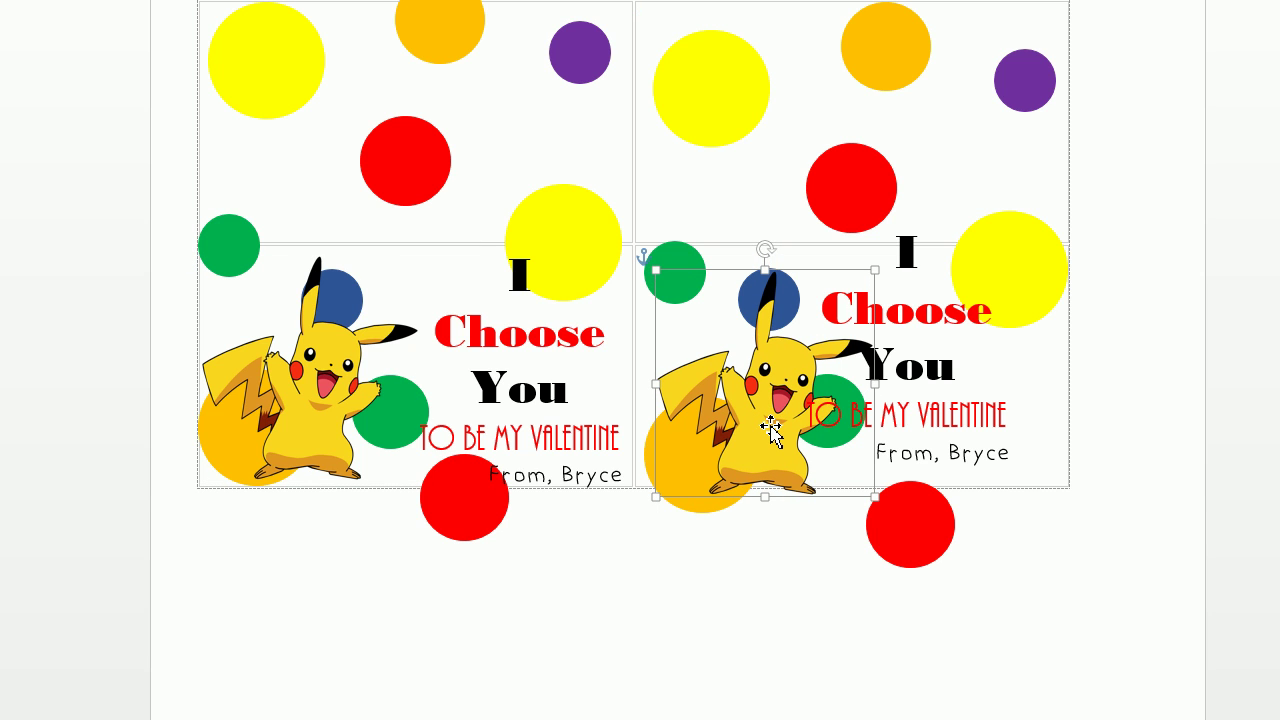
key("Up")
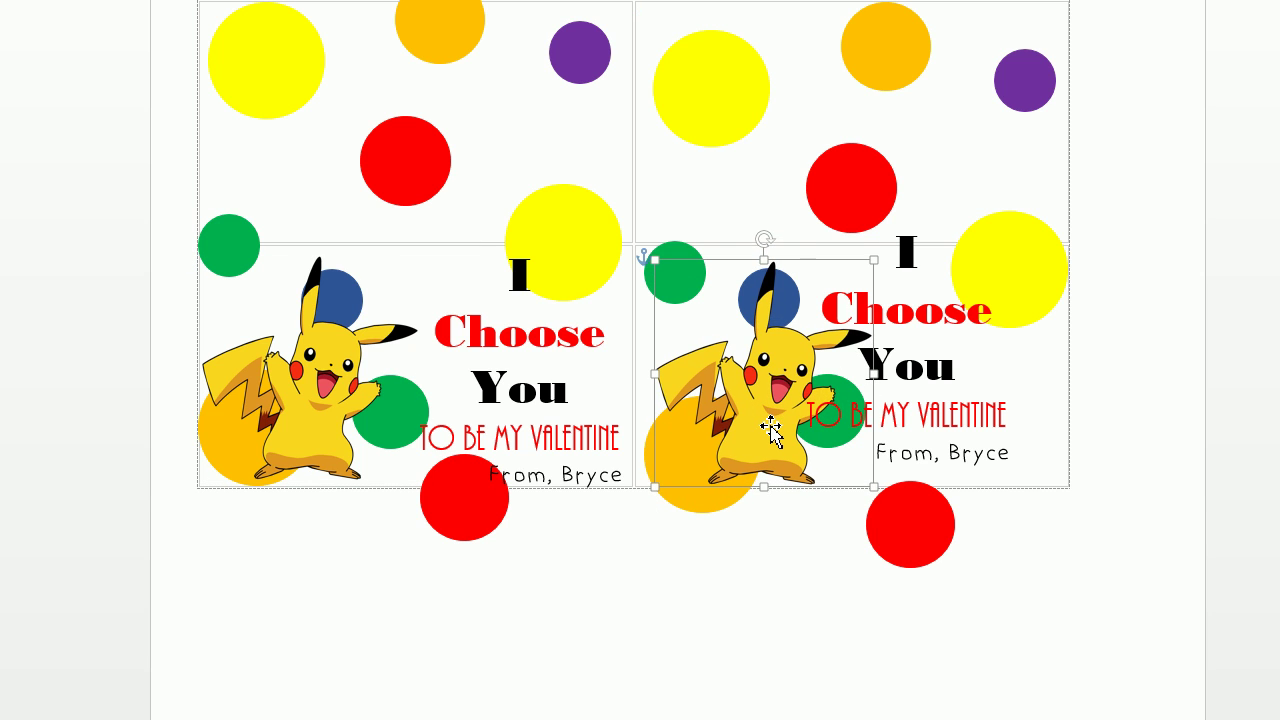
key("Left")
key("Left")
key("Left")
key("Left")
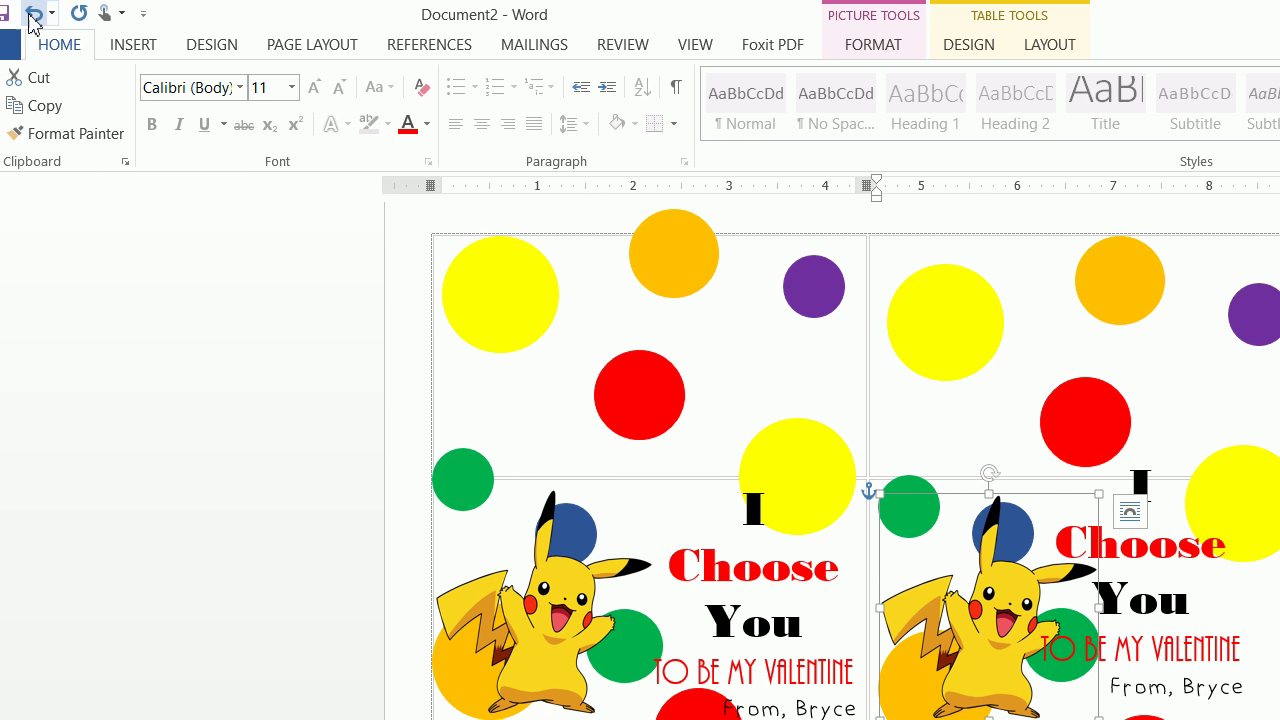
Undo the changes back to before the second card was pasted, keeping the red circle's earlier move
left_click(86, 14)
left_click(86, 14)
left_click(86, 14)
left_click(86, 14)
left_click(86, 14)
left_click(86, 14)
left_click(86, 14)
left_click(86, 14)
left_click(86, 14)
left_click(86, 14)
left_click(86, 14)
left_click(86, 14)
left_click(86, 14)
left_click(86, 14)
left_click(86, 14)
left_click(86, 14)
left_click(86, 14)
left_click(86, 14)
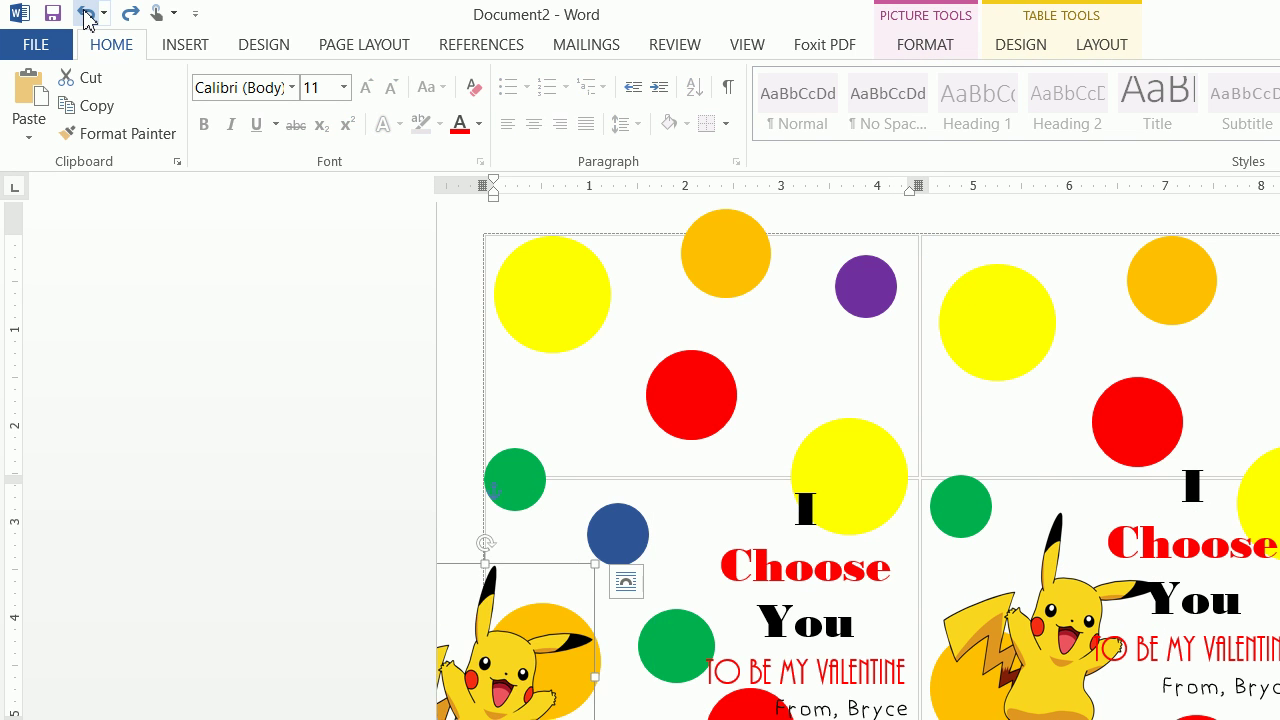
left_click(86, 14)
left_click(86, 14)
left_click(86, 14)
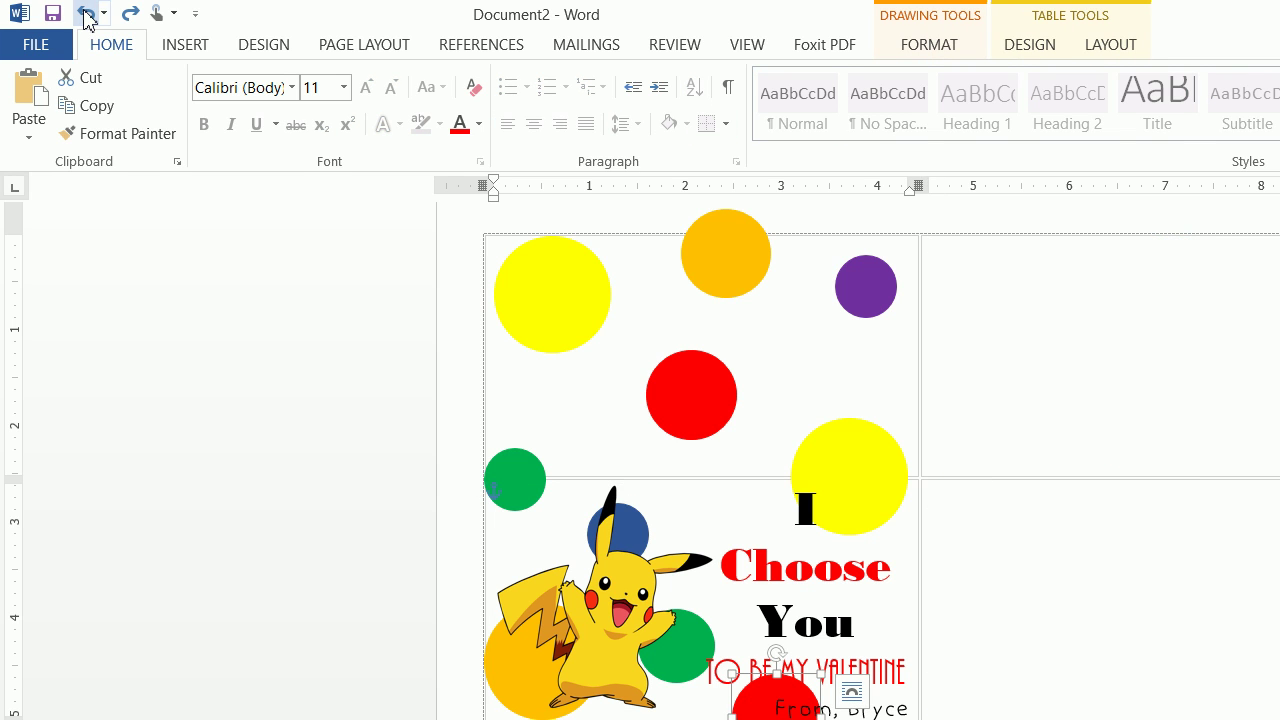
left_click(94, 16)
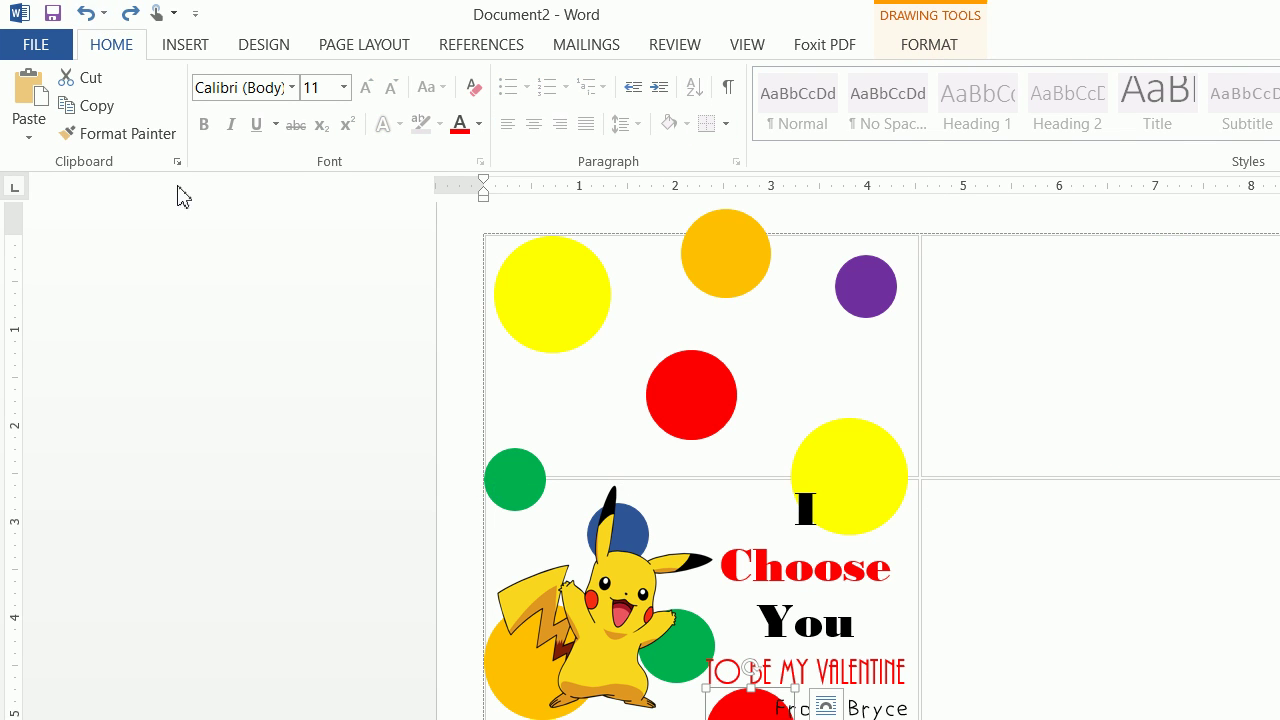
Copy the Pikachu picture, text box and all circles except the blue and green ones behind Pikachu into the empty upper-right cell
left_click(860, 308)
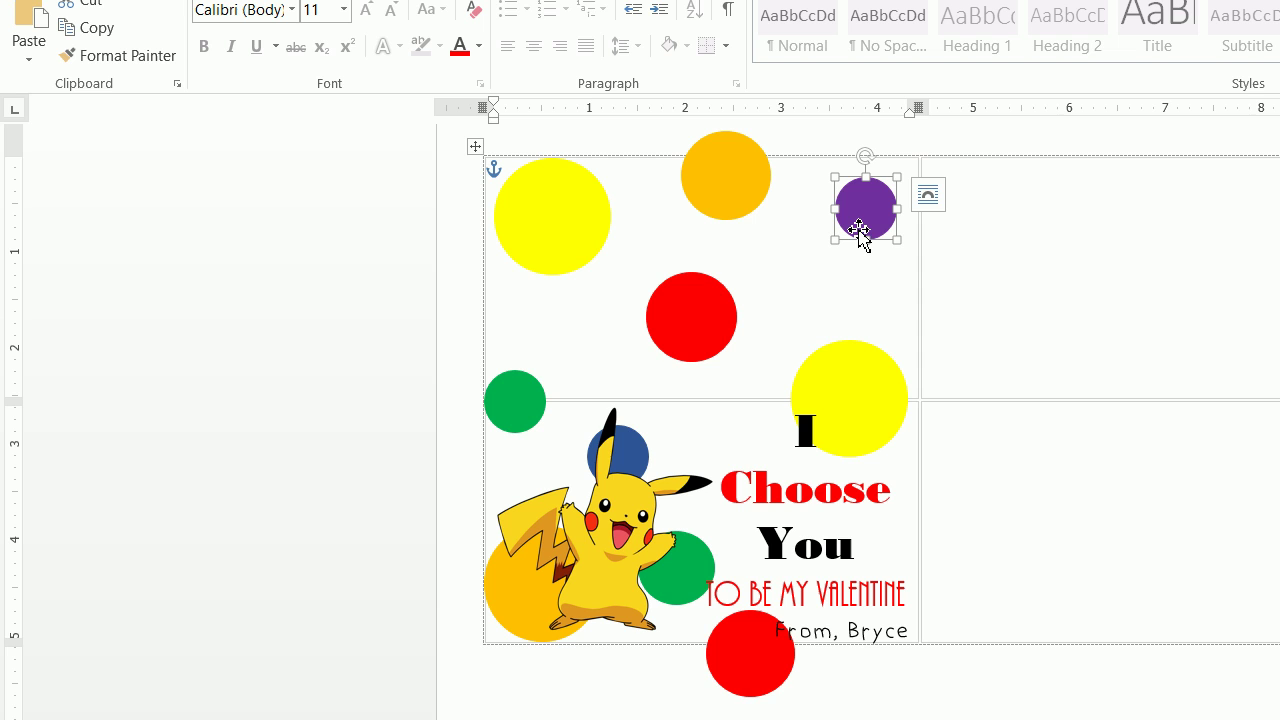
left_click(711, 188, "shift")
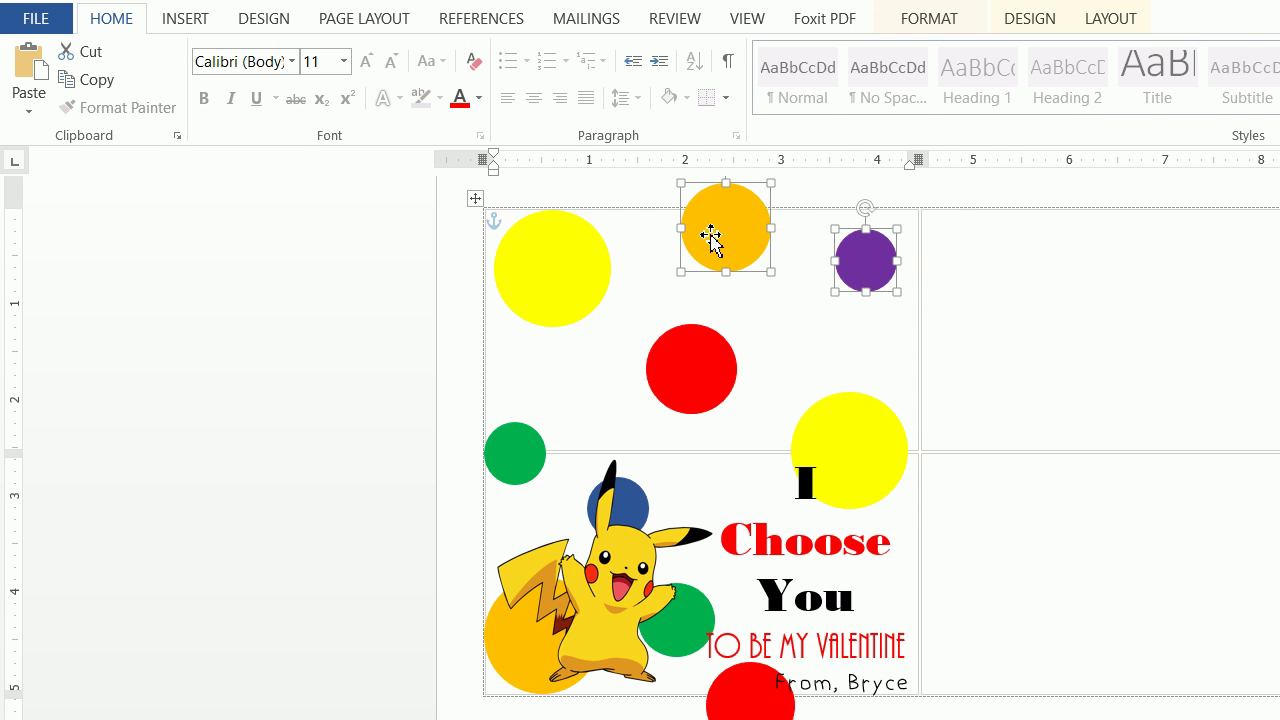
left_click(591, 211, "shift")
left_click(708, 400, "shift")
left_click(872, 437, "shift")
left_click(525, 445, "shift")
left_click(604, 561, "shift")
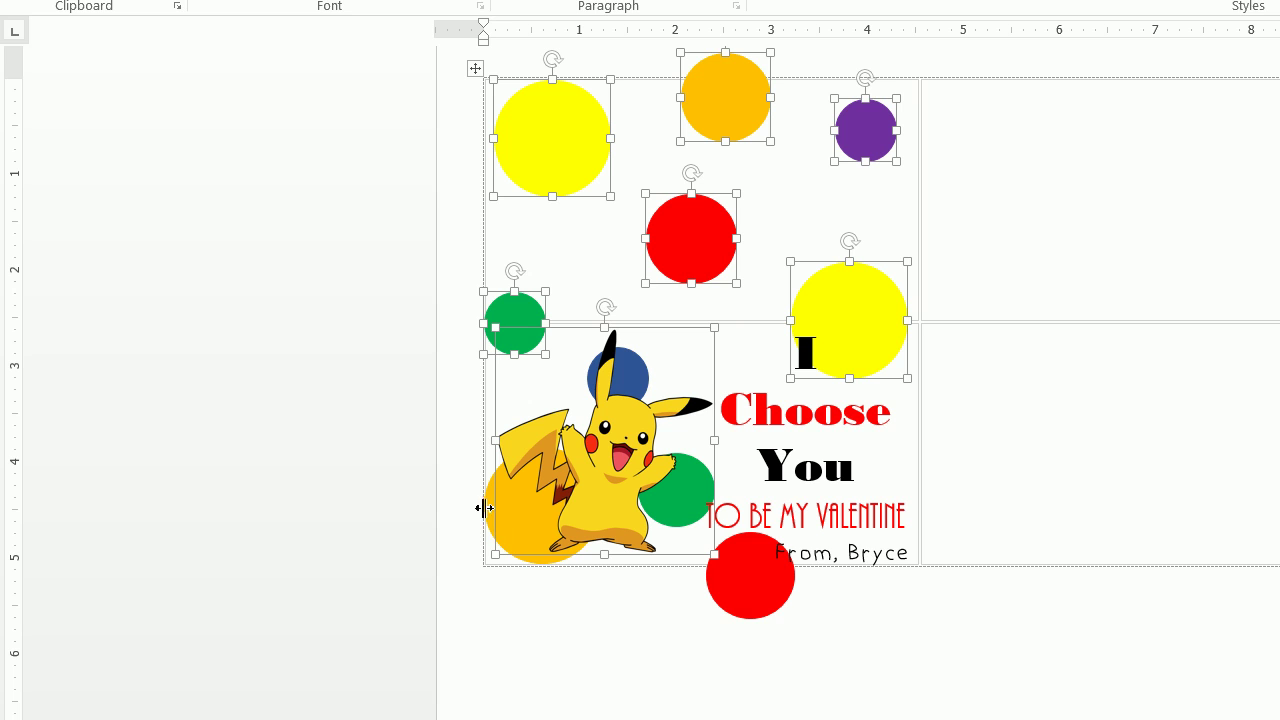
left_click(492, 510, "shift")
left_click(741, 592, "shift")
left_click(873, 393, "shift")
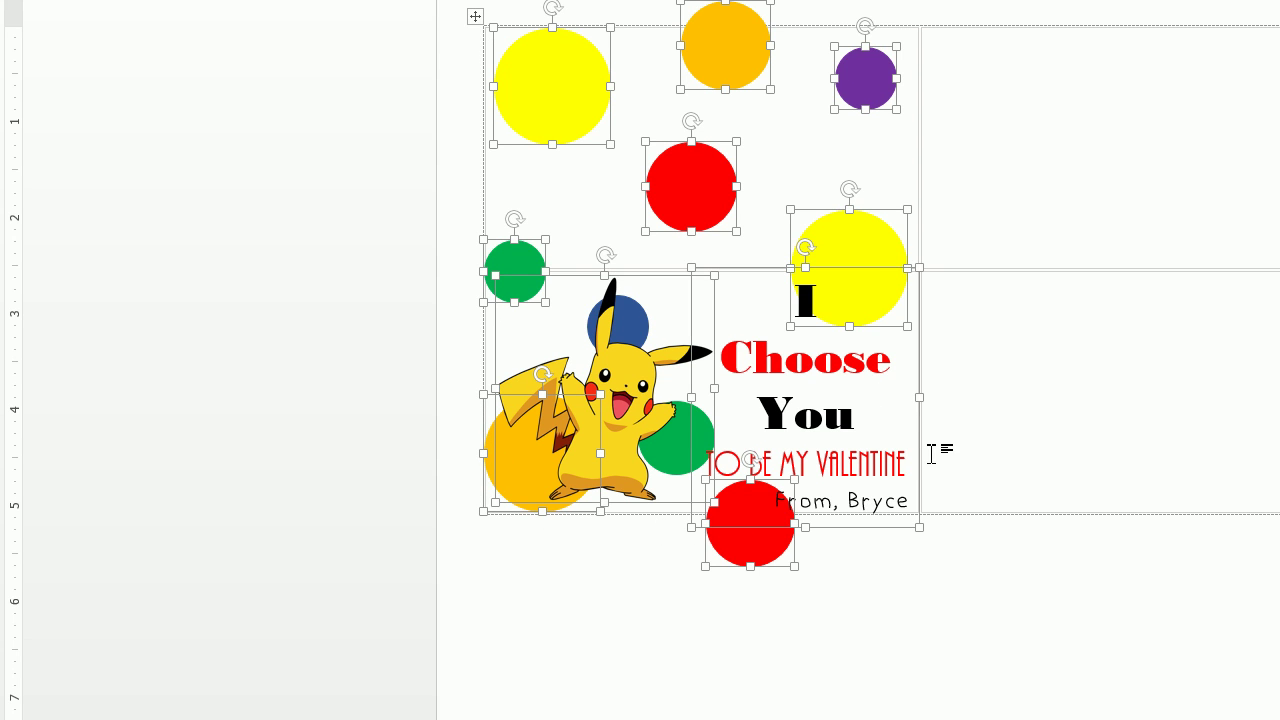
left_click(1060, 129)
key("ctrl+v")
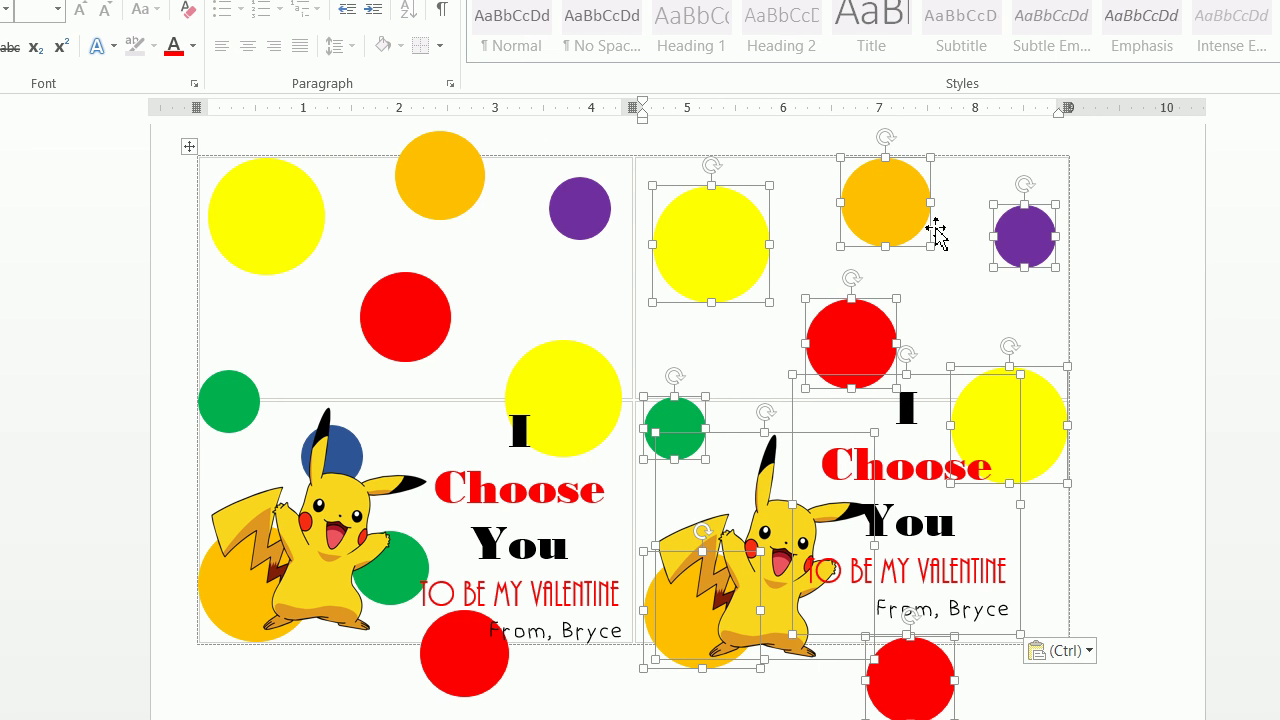
Nudge the pasted card objects up together until they line up with the first card
key("Up")
key("Up")
key("Up")
key("Up")
key("Up")
key("Up")
key("Up")
key("Up")
key("Up")
key("Up")
key("Up")
key("Up")
key("Up")
key("Up")
key("Up")
key("Up")
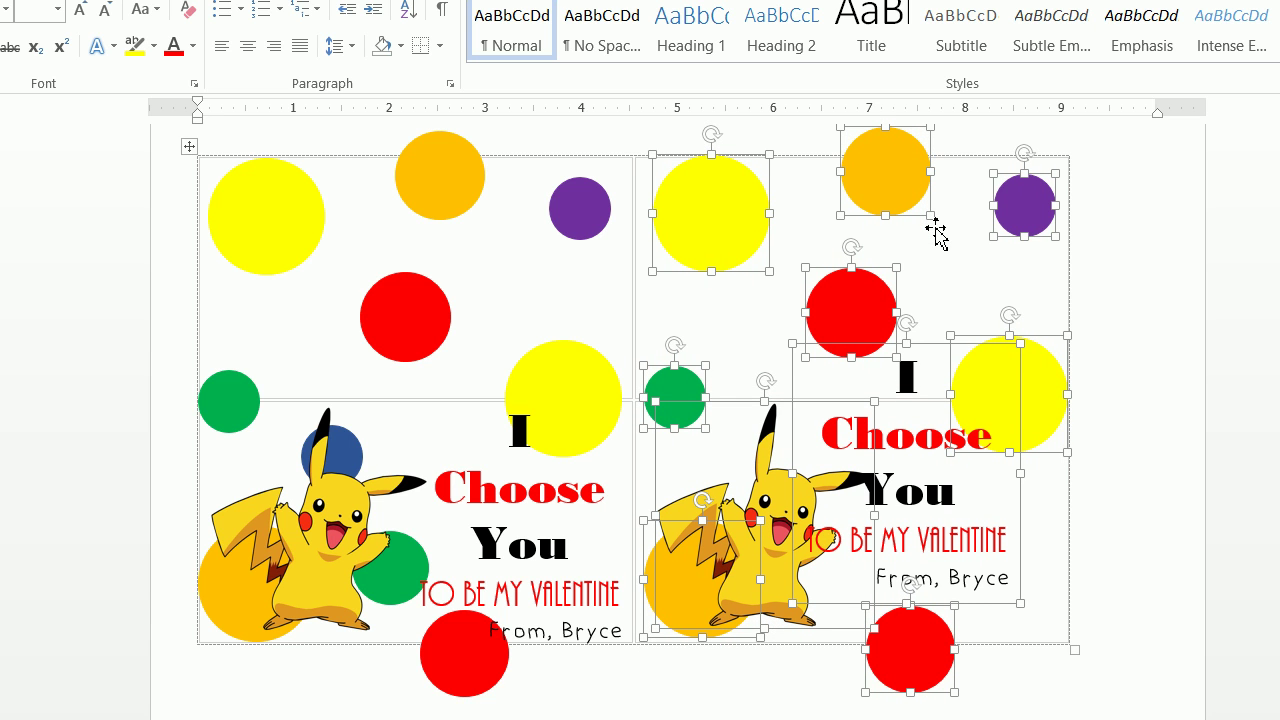
left_click(709, 700)
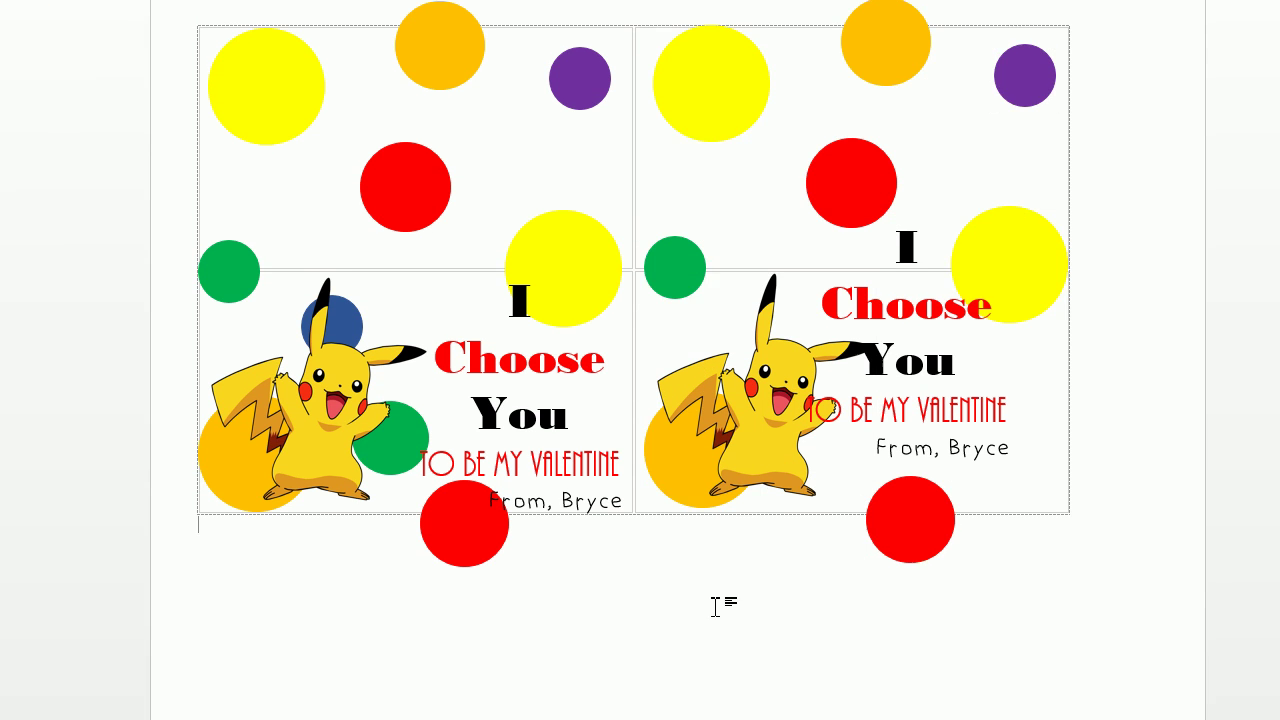
Move the first card's Pikachu aside and copy the blue and green circles behind it
left_click_drag(338, 365, 278, 413)
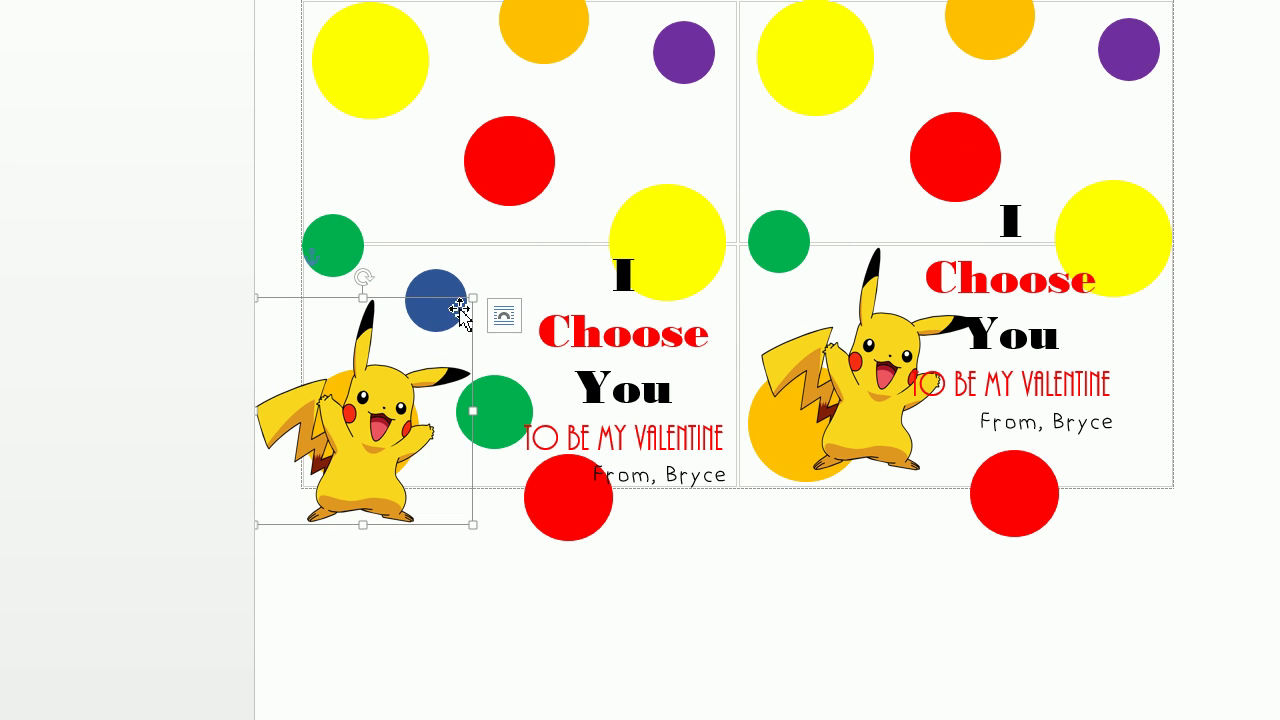
left_click(384, 283)
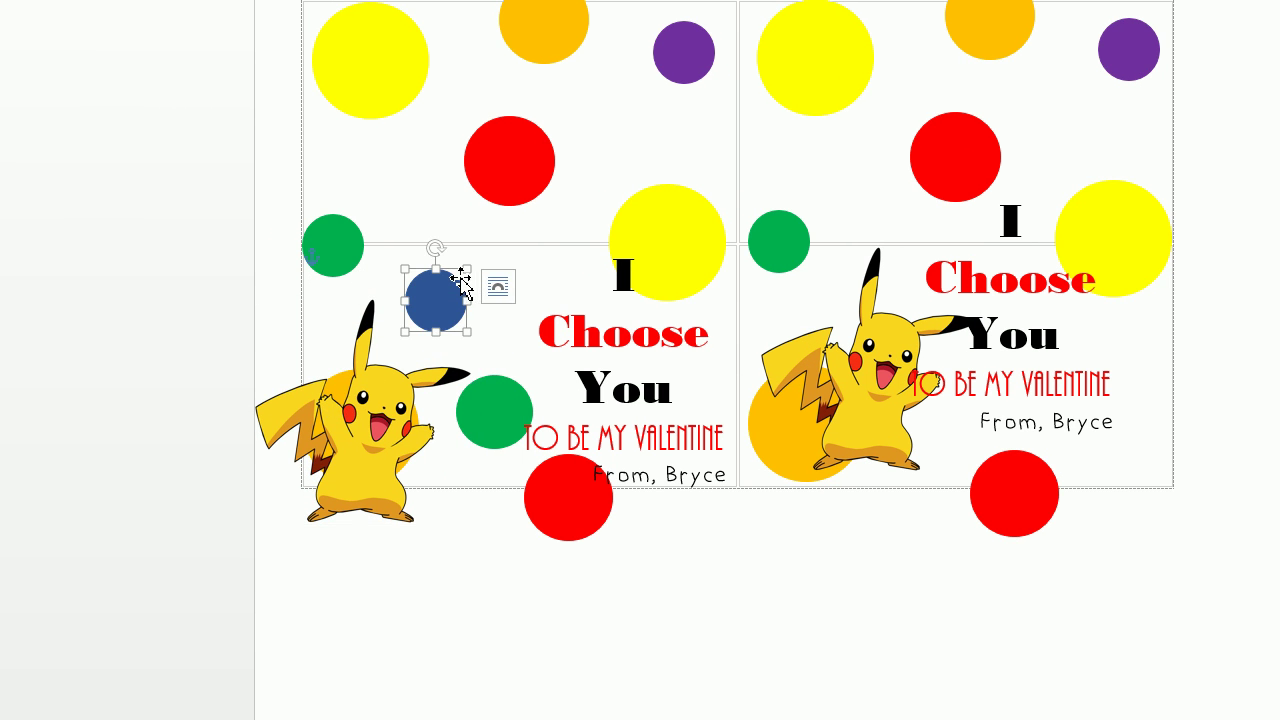
left_click(513, 410, "shift")
left_click(491, 420, "shift")
left_click(508, 345)
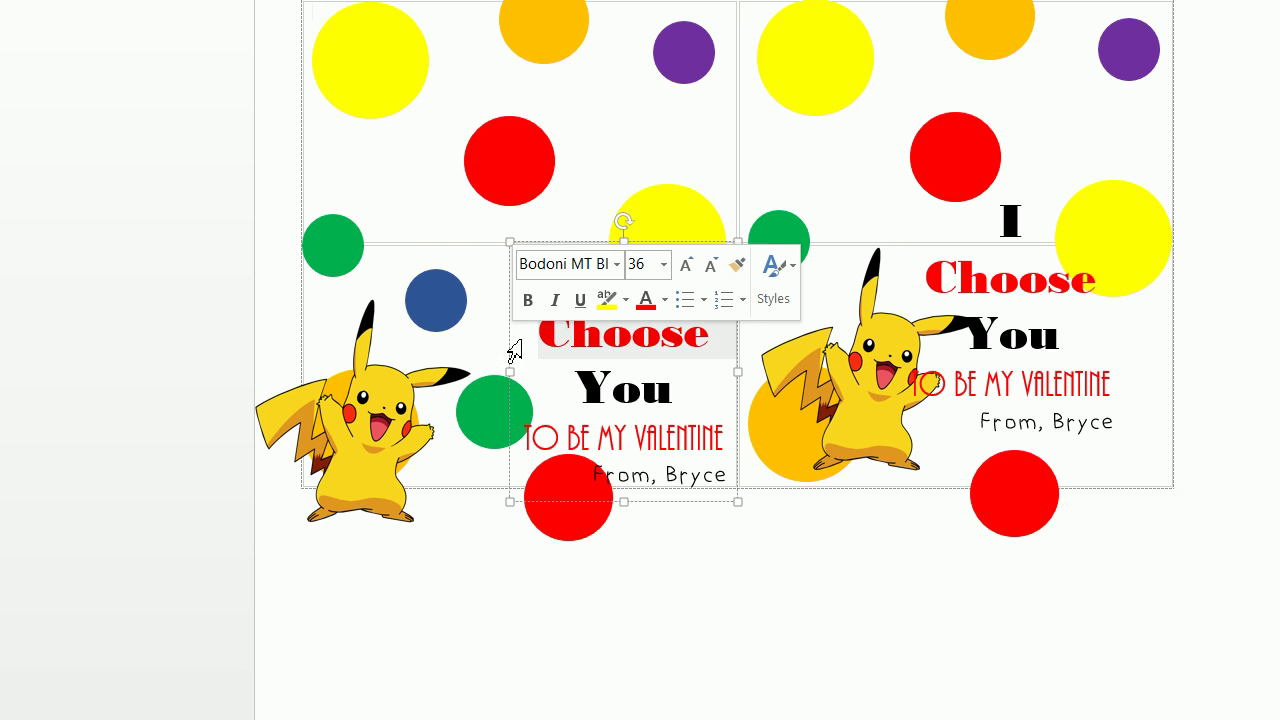
left_click(449, 306)
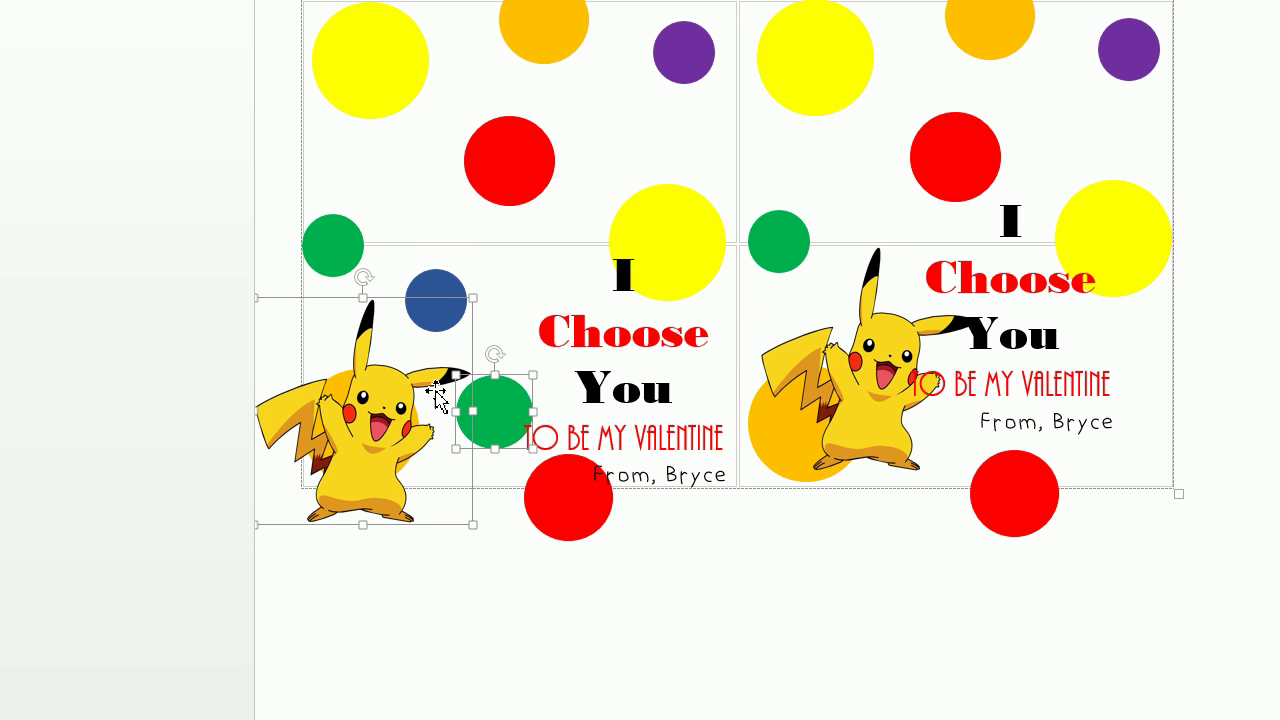
left_click(434, 296)
left_click(494, 410, "shift")
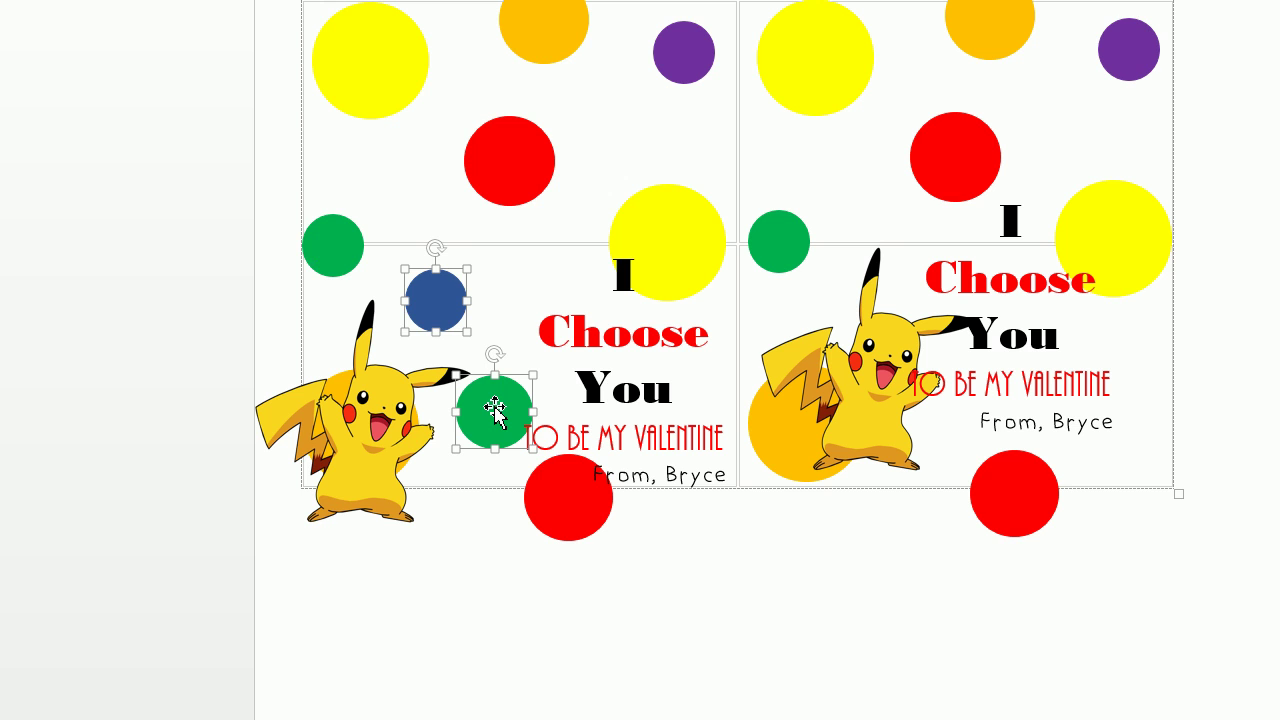
key("ctrl+c")
Paste the blue and green circles over the second card's Pikachu and send them to the back
scroll(498, 415, "down", 1)
left_click(834, 537)
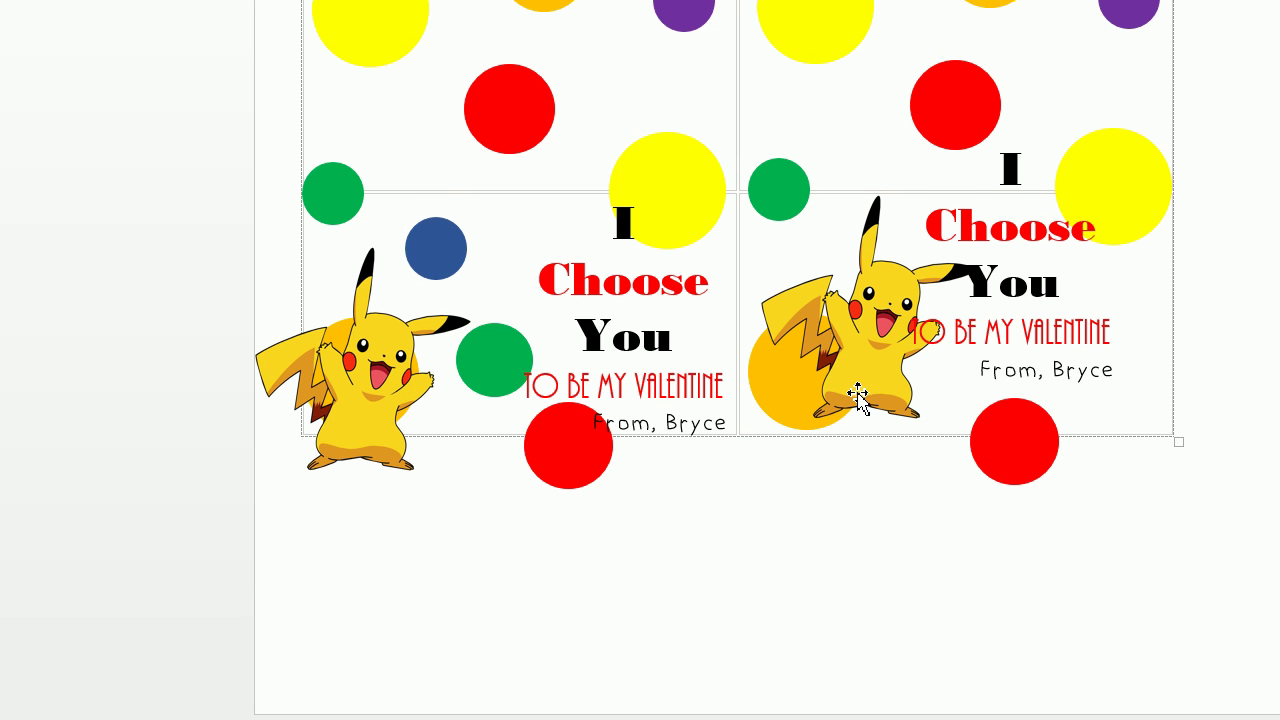
key("ctrl+v")
left_click_drag(350, 480, 908, 245)
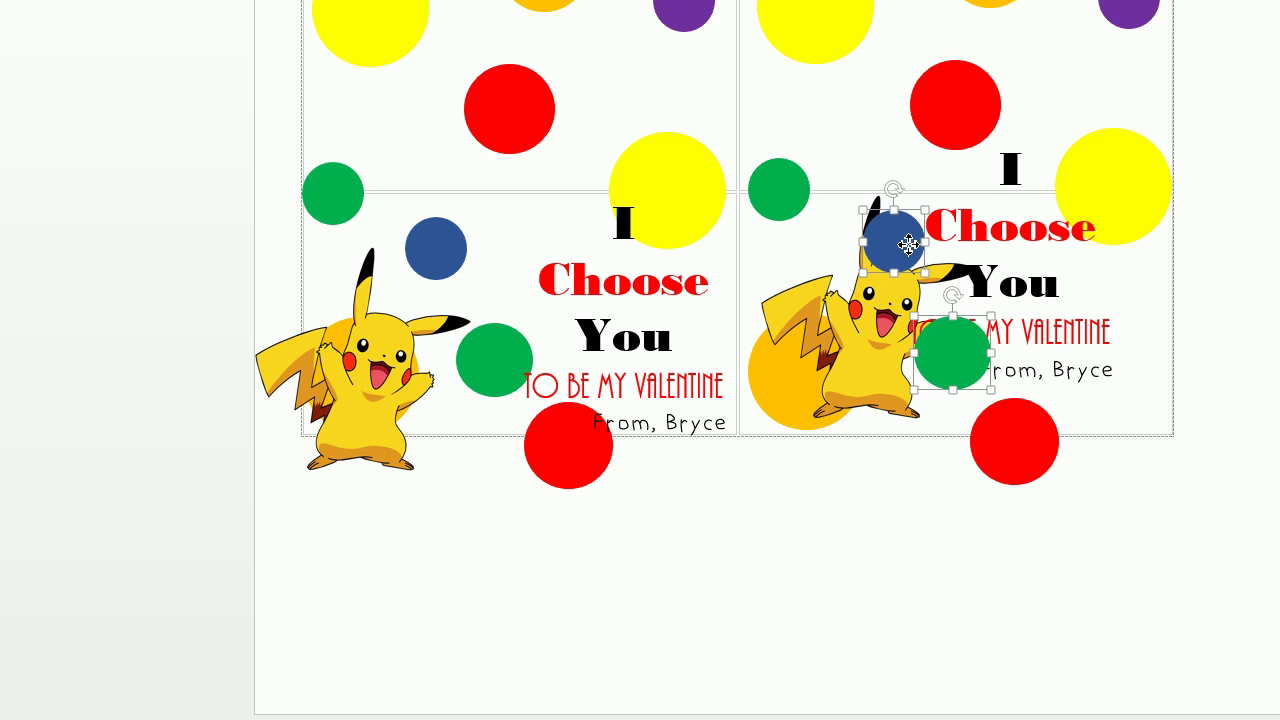
right_click(908, 245)
mouse_move(981, 446)
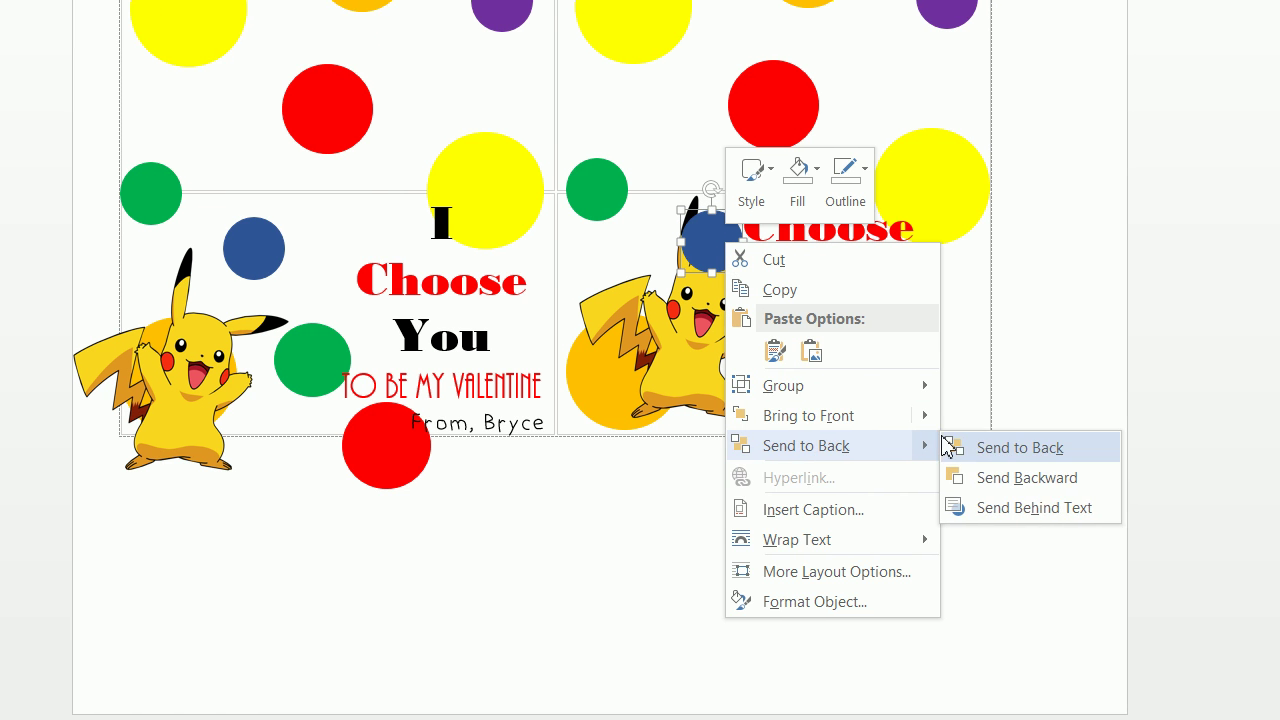
left_click(1090, 447)
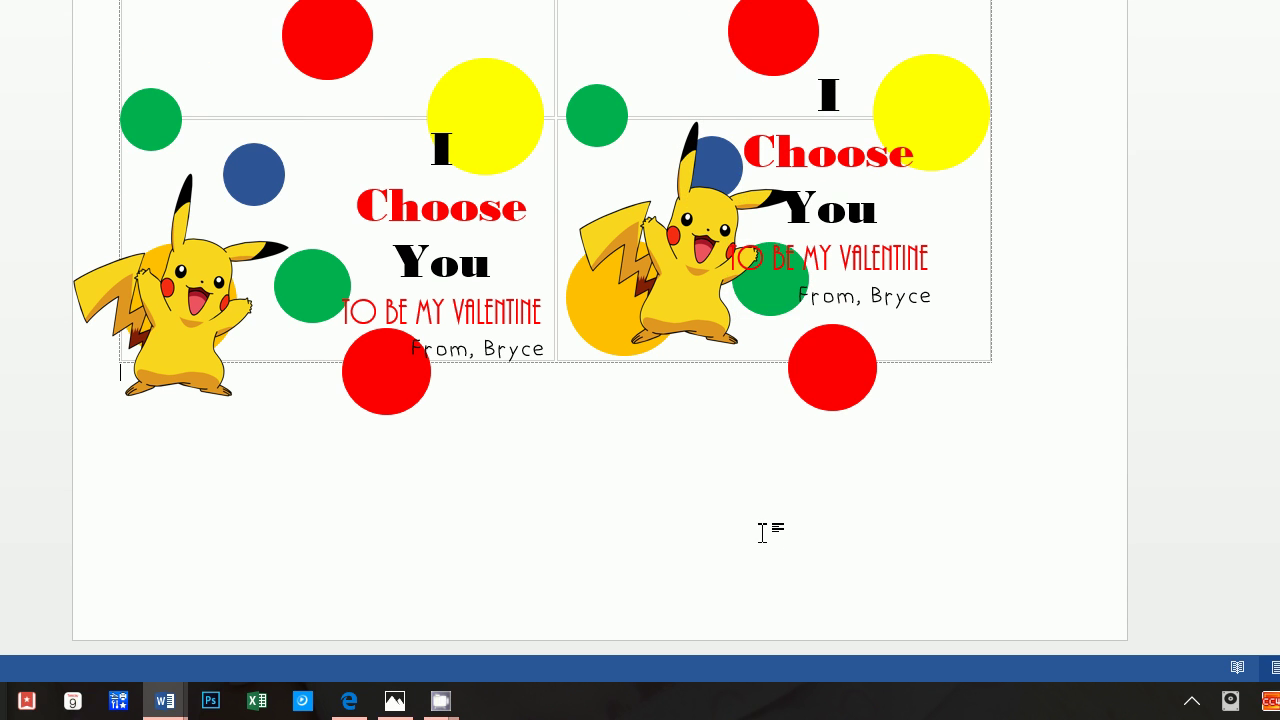
Move the first card's Pikachu back over its orange, blue and green circles inside the cell
left_click(283, 350)
left_click_drag(283, 350, 286, 235)
left_click_drag(390, 235, 385, 235)
left_click(856, 487)
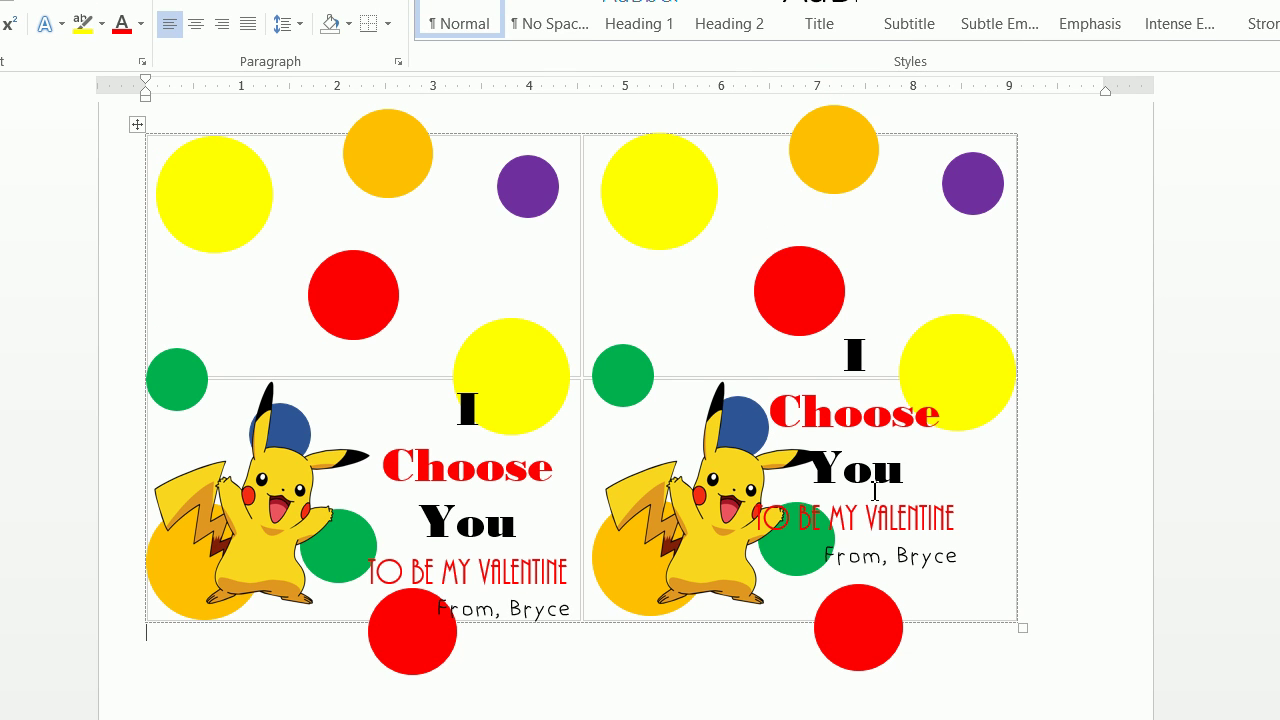
Move the second card's message text box right and slightly down to match the first card's layout
left_click(874, 490)
left_click_drag(905, 325, 962, 368)
left_click(1071, 346)
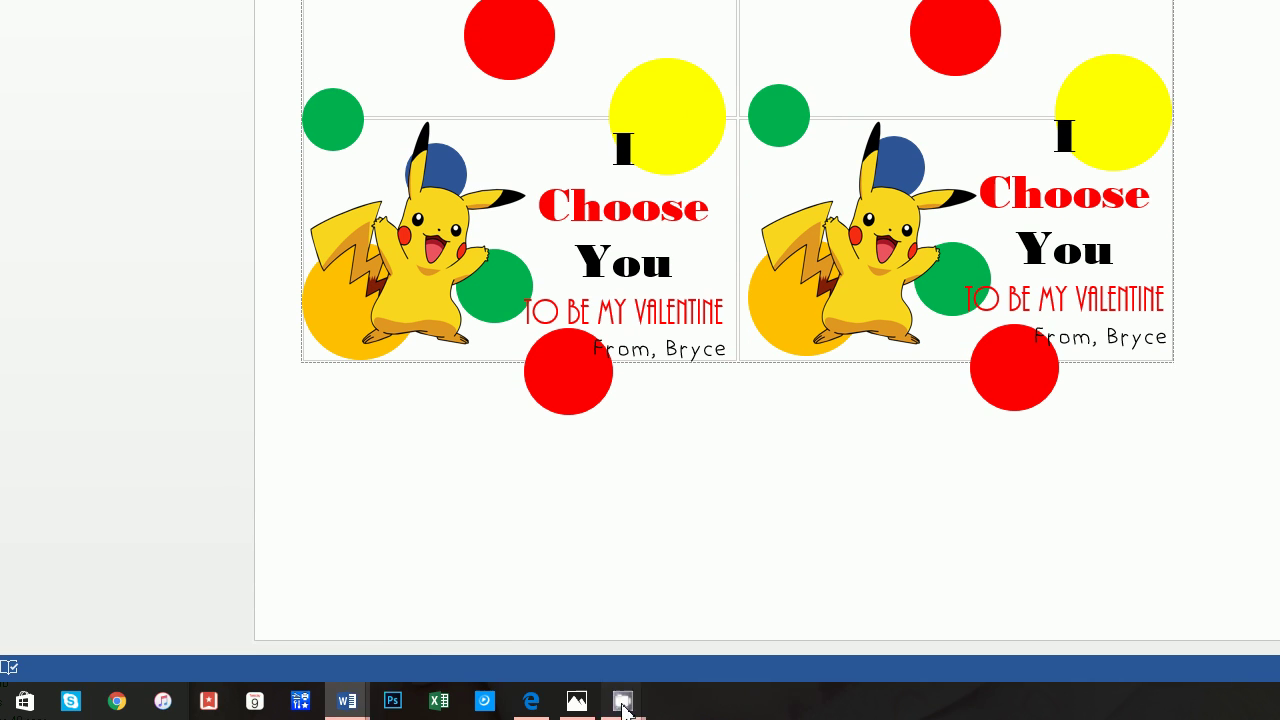
mouse_move(622, 700)
left_click(455, 630)
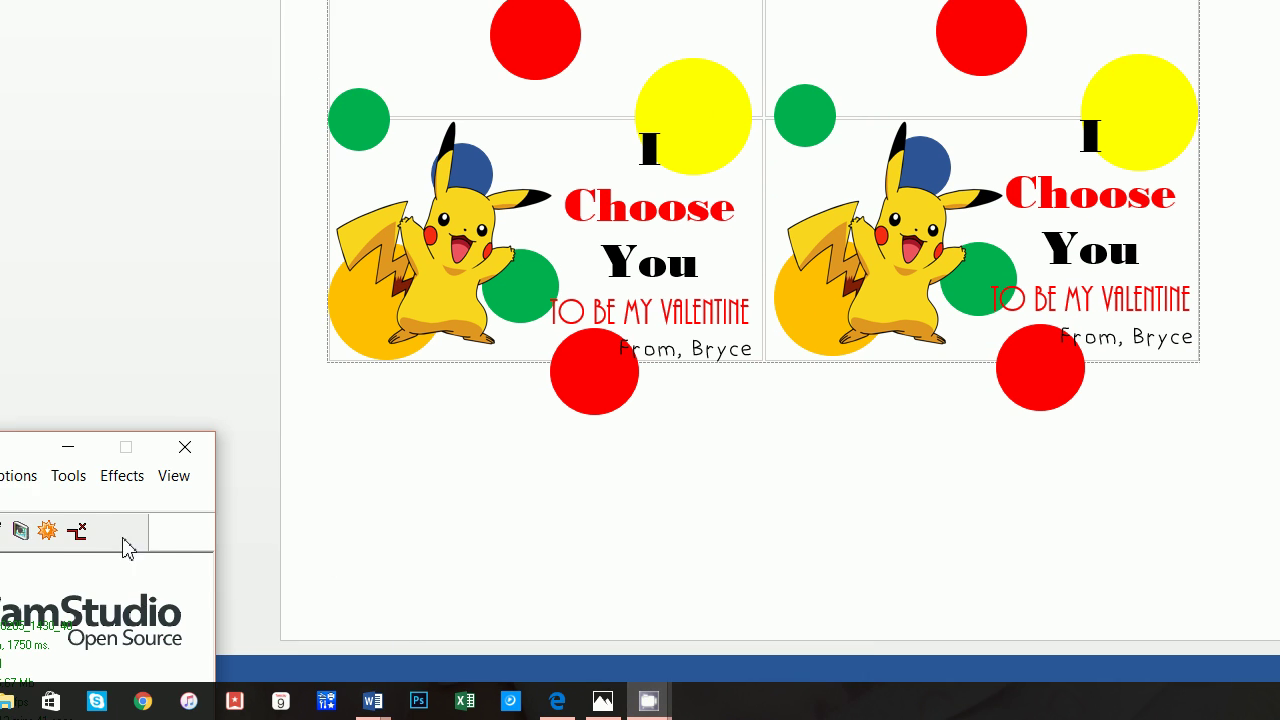